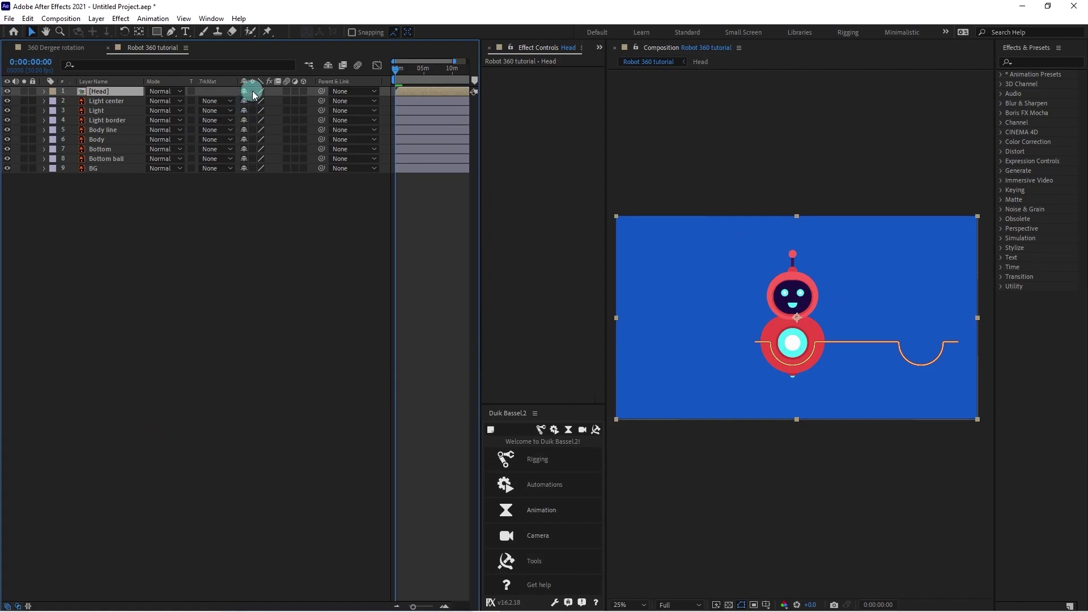
Collapse transformations on the Head precomp and move its anchor point to the base of the robot's head.
key("period")
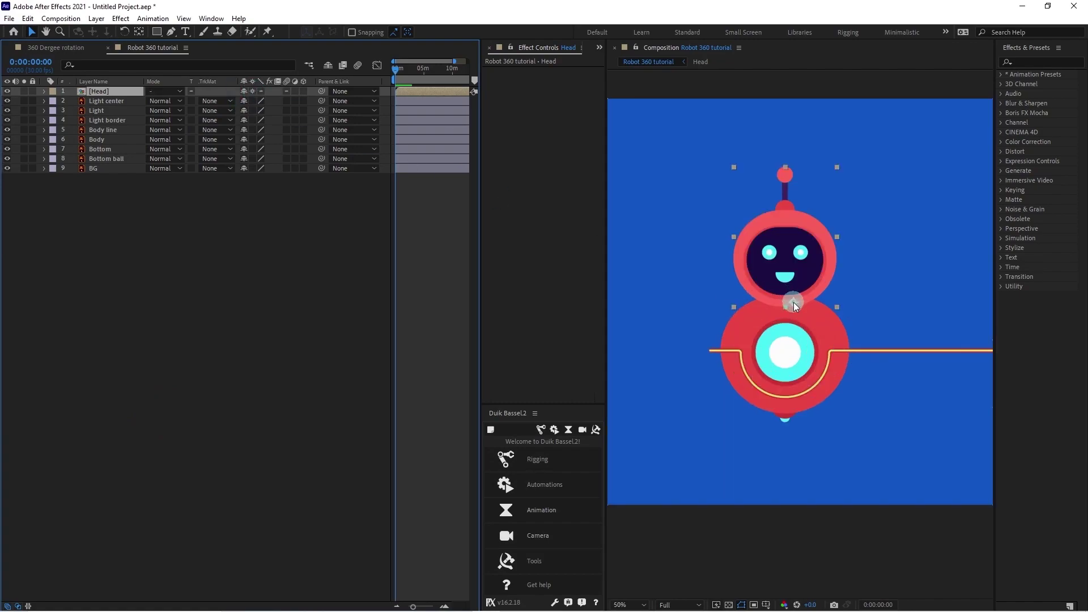
key("y")
left_click_drag(793, 301, 787, 301)
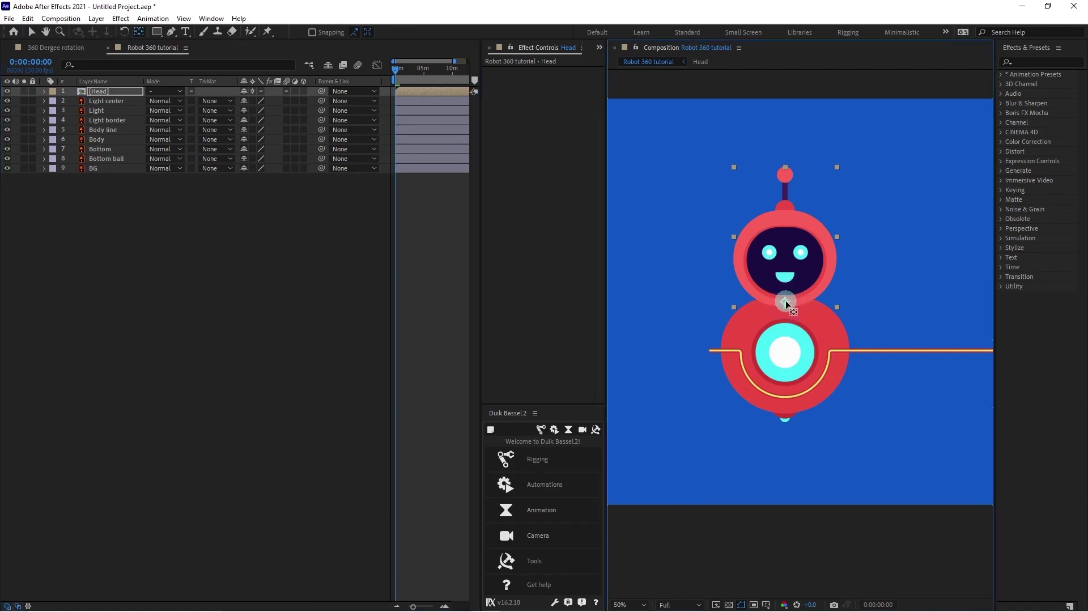
left_click(253, 94)
Lock the BG layer.
left_click(105, 169)
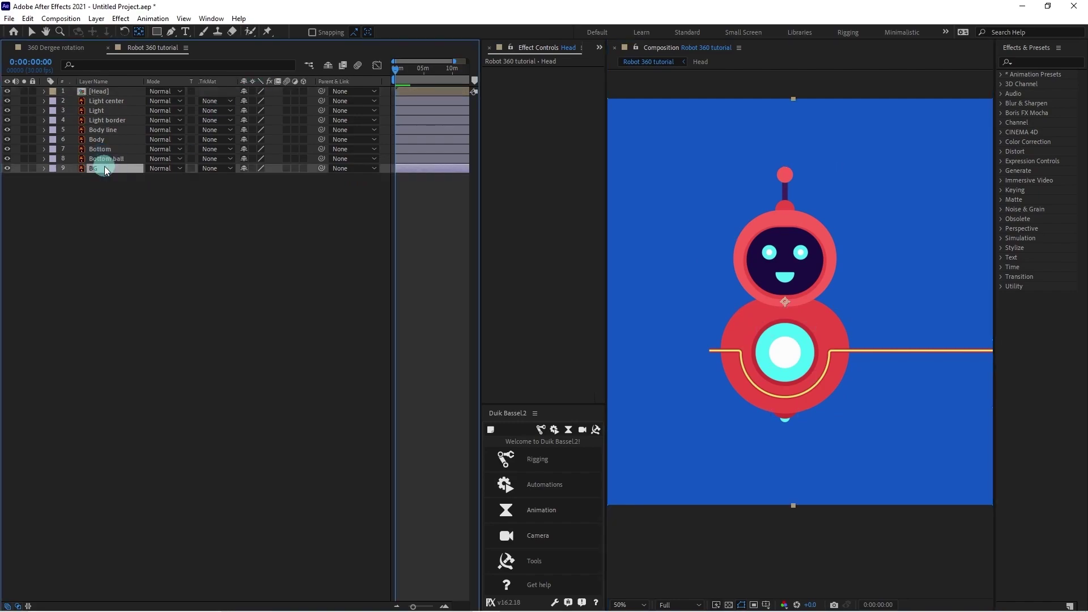
left_click(33, 168)
scroll(902, 440, "down", 2)
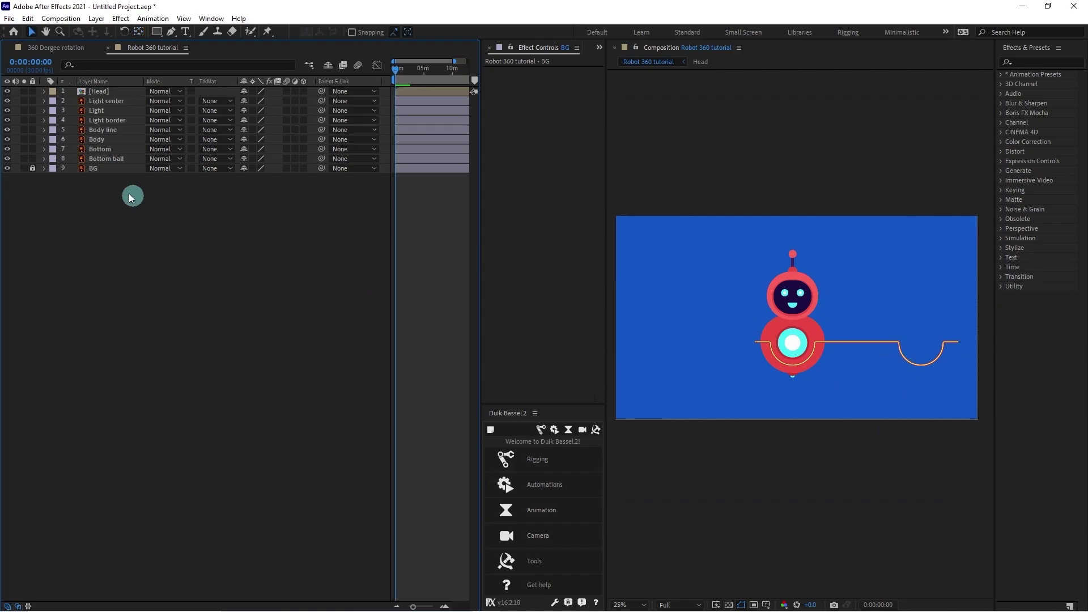
Apply the Set Matte effect to the Body line layer, taking its matte from the Body layer.
left_click(101, 129)
key("v")
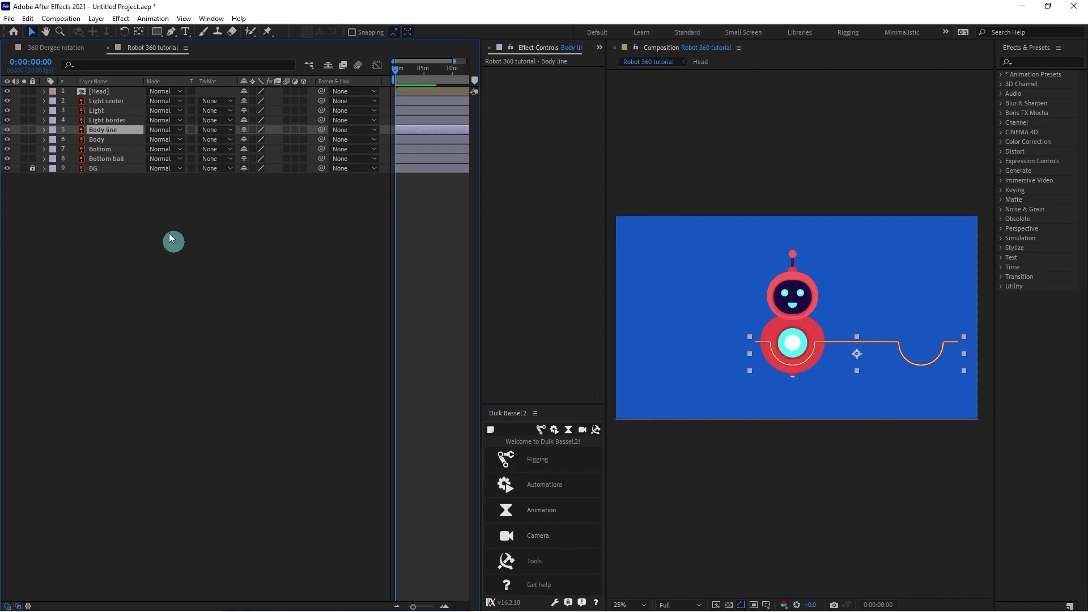
left_click(1044, 61)
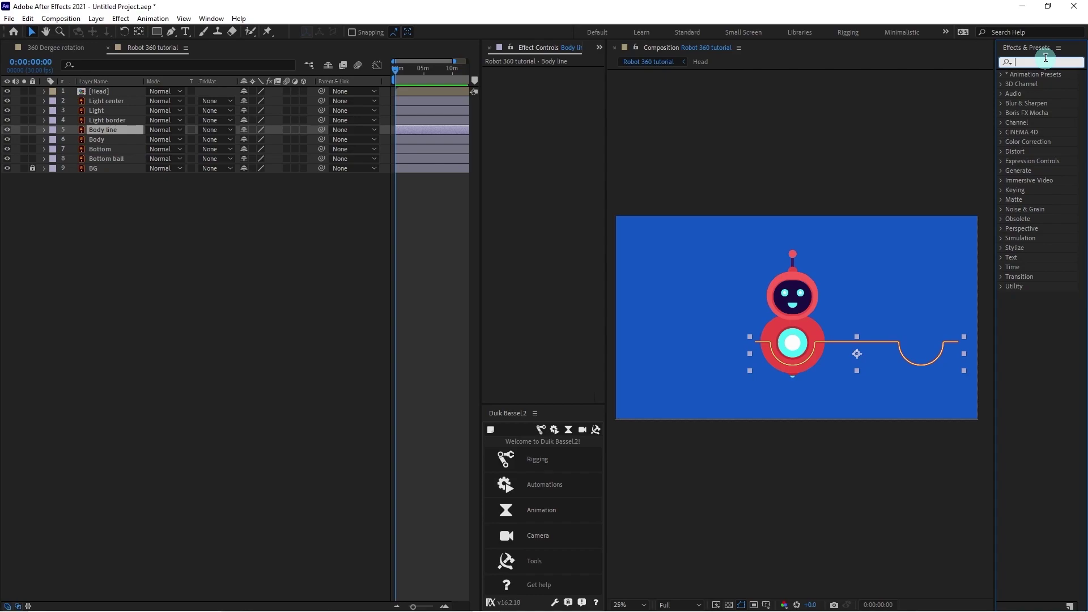
type("Set")
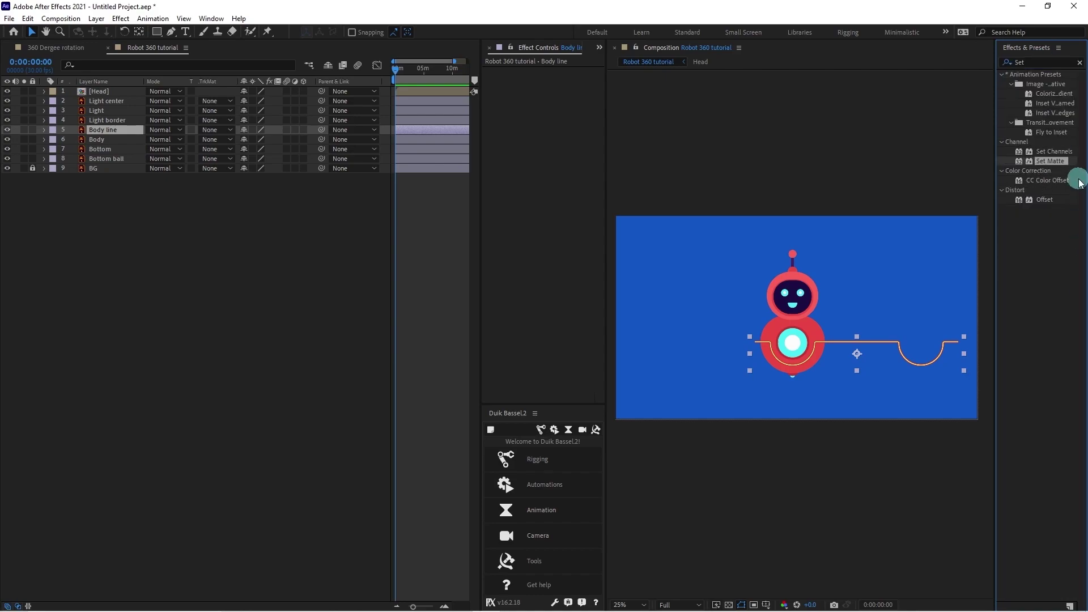
double_click(1051, 162)
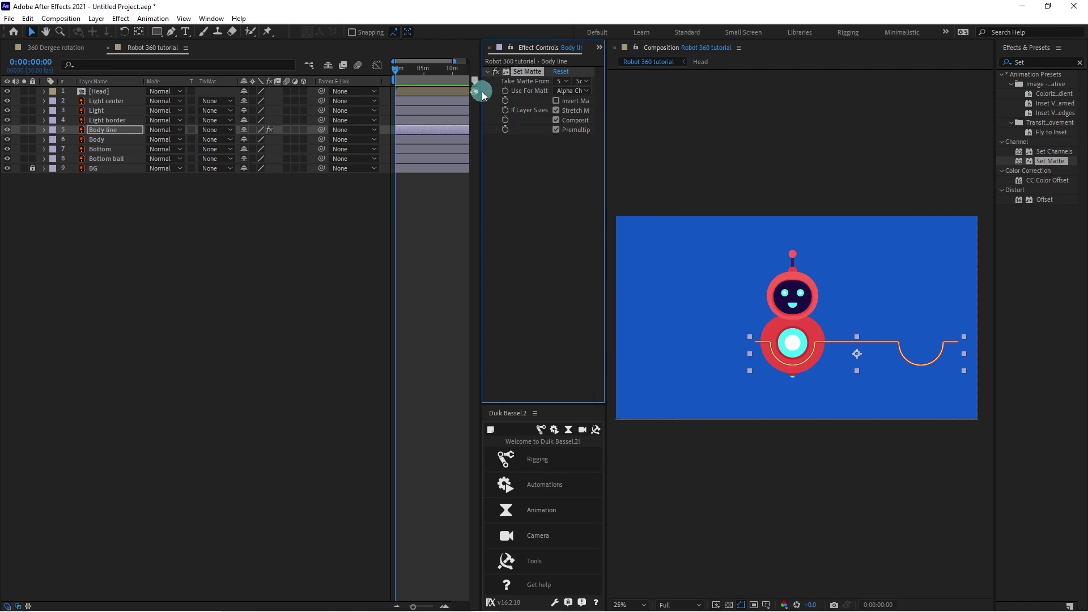
left_click_drag(480, 90, 444, 90)
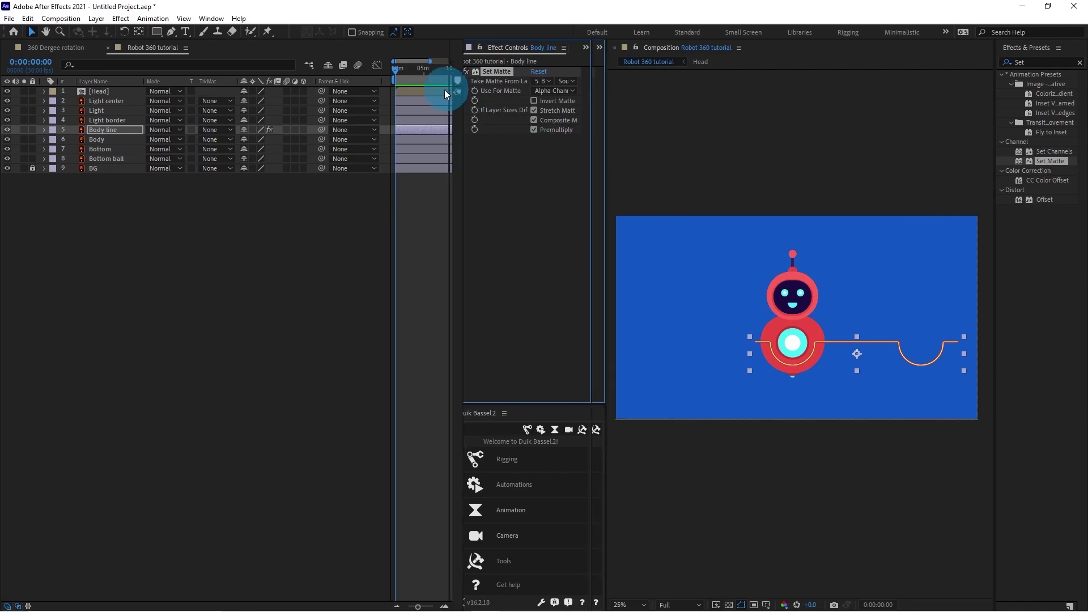
left_click(547, 82)
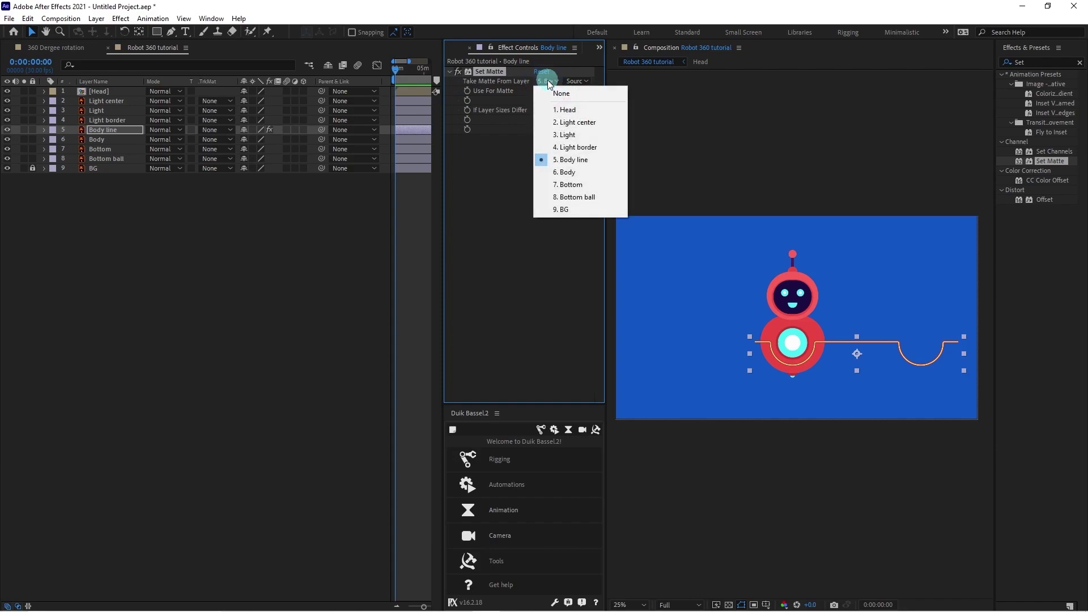
left_click(567, 173)
Turn on continuous rasterization for the Body and Body line layers.
left_click(105, 139)
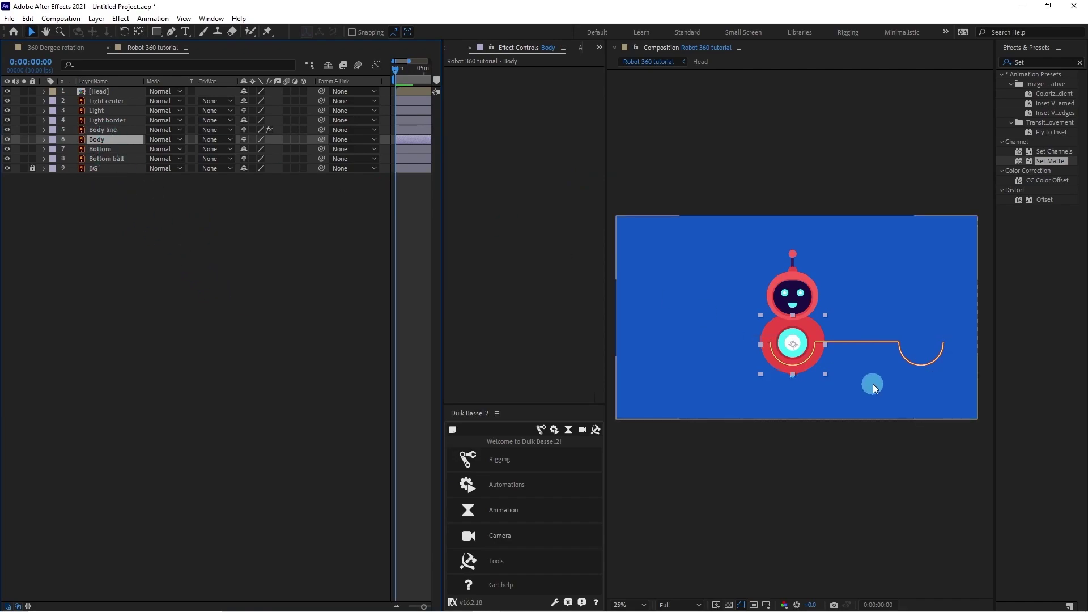
left_click(102, 130, "ctrl")
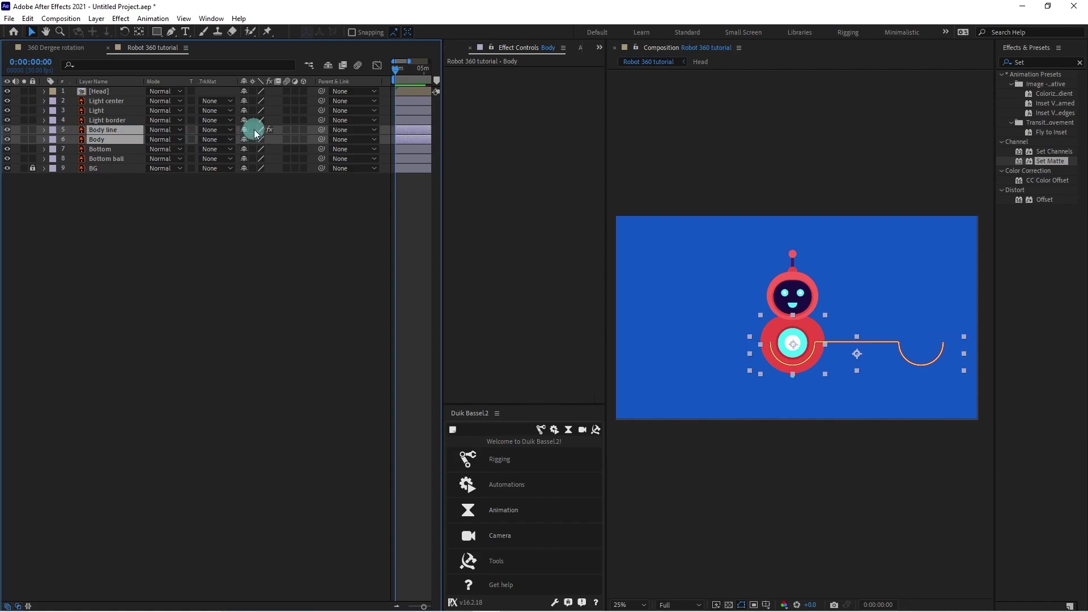
left_click_drag(254, 129, 256, 144)
left_click(254, 223)
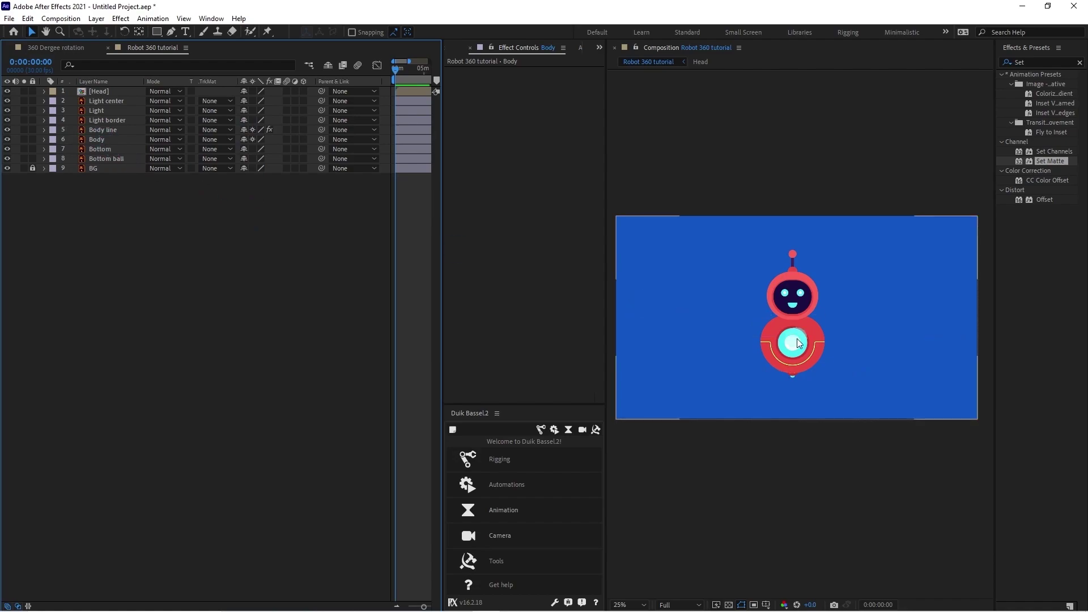
Continuously rasterize the Light center, Light and Light border layers and copy Body line's Set Matte effect onto them.
scroll(798, 343, "up", 2)
left_click(121, 138)
left_click(107, 131)
left_click(515, 51)
left_click(488, 71)
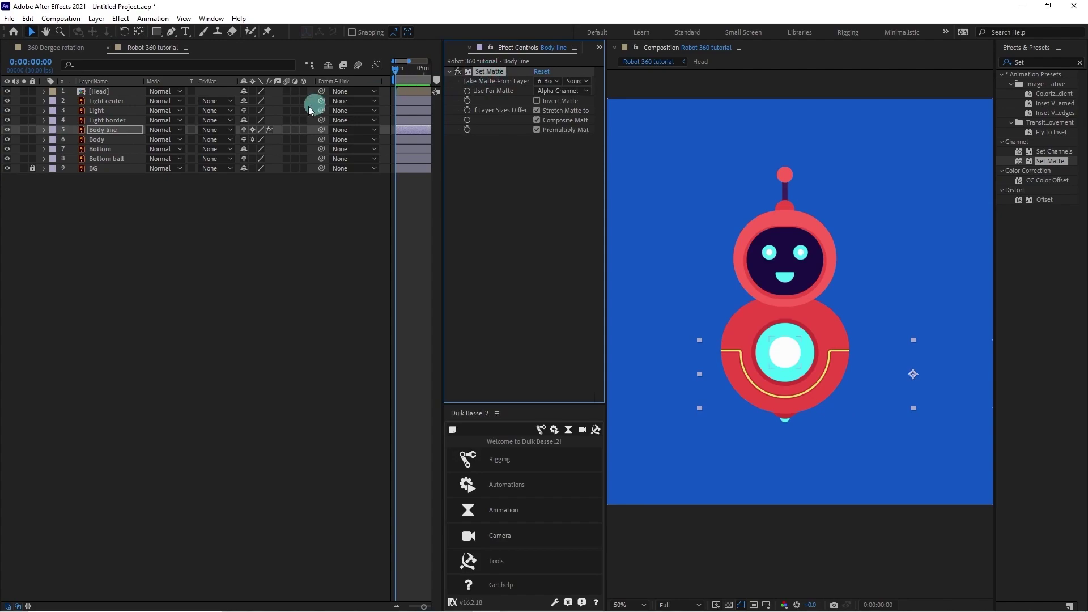
left_click(110, 118)
left_click(109, 101, "shift")
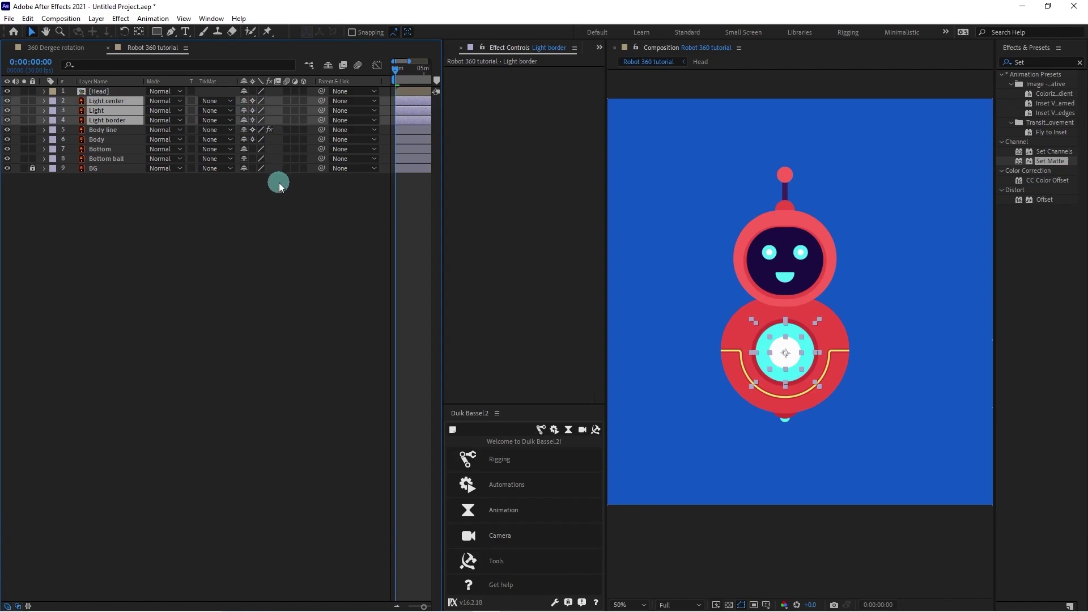
key("ctrl+v")
scroll(823, 314, "down", 2)
left_click(163, 336)
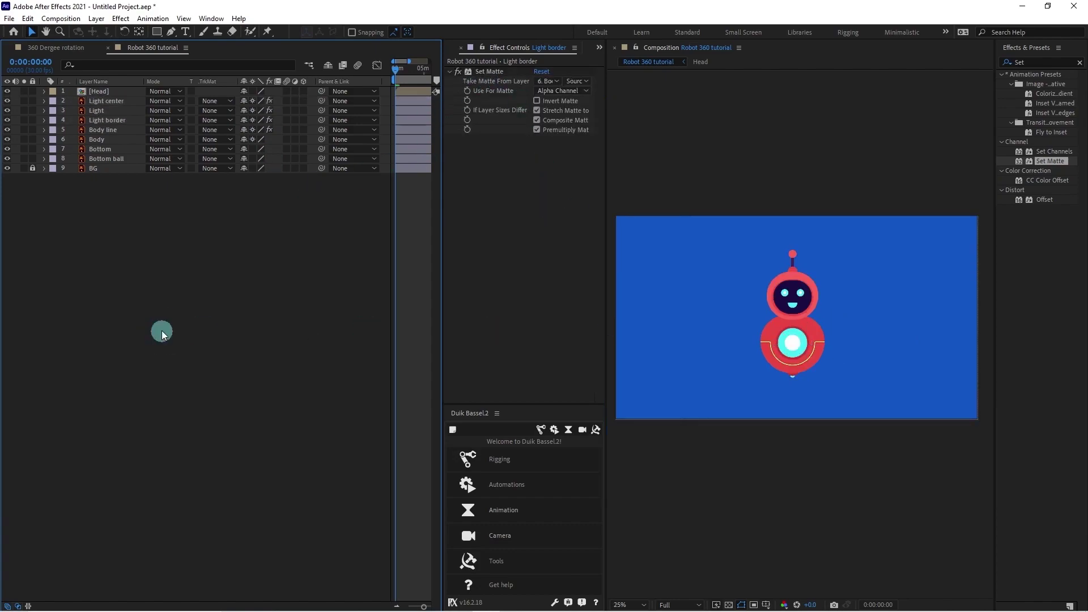
Try moving the Light border across the body's right edge to test its matte, and undo the move.
left_click(111, 120)
scroll(827, 332, "up", 2)
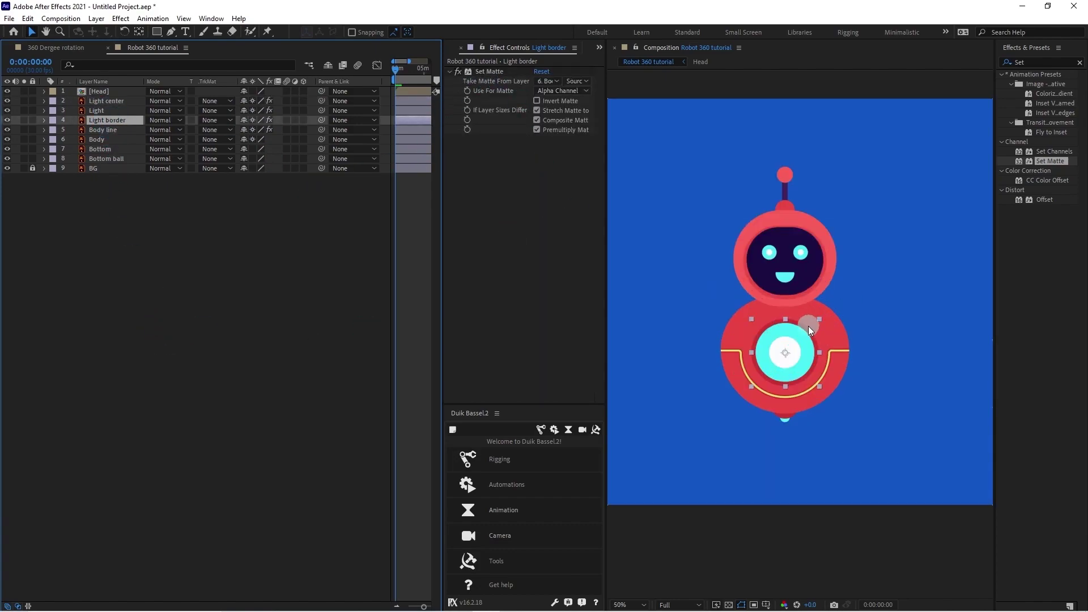
left_click_drag(804, 324, 875, 324)
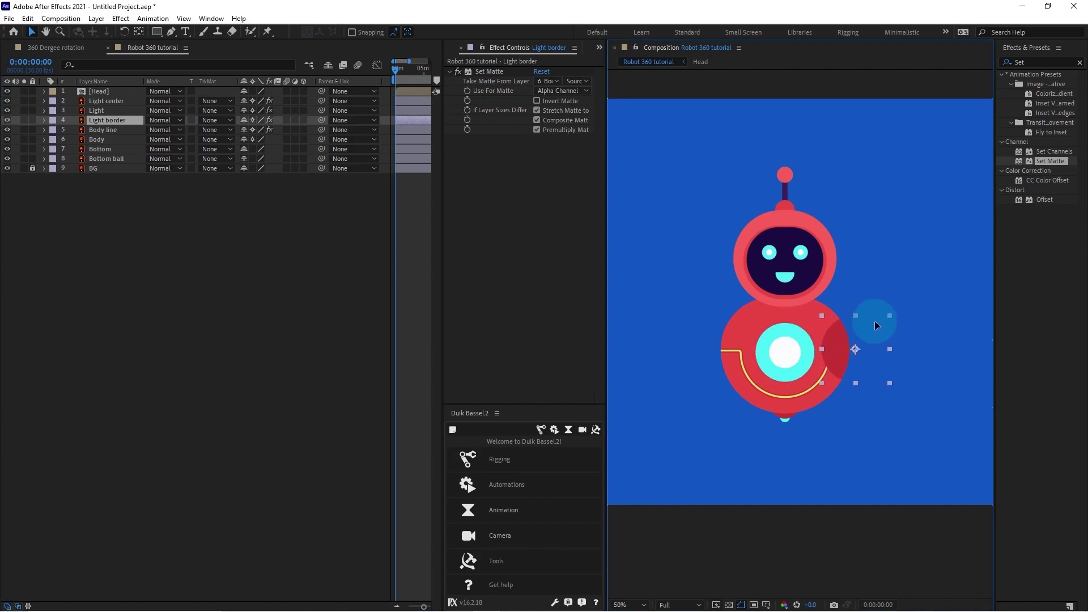
key("ctrl+z")
Parent the Light center layer to Light, and the Light layer to Light border.
left_click(109, 101)
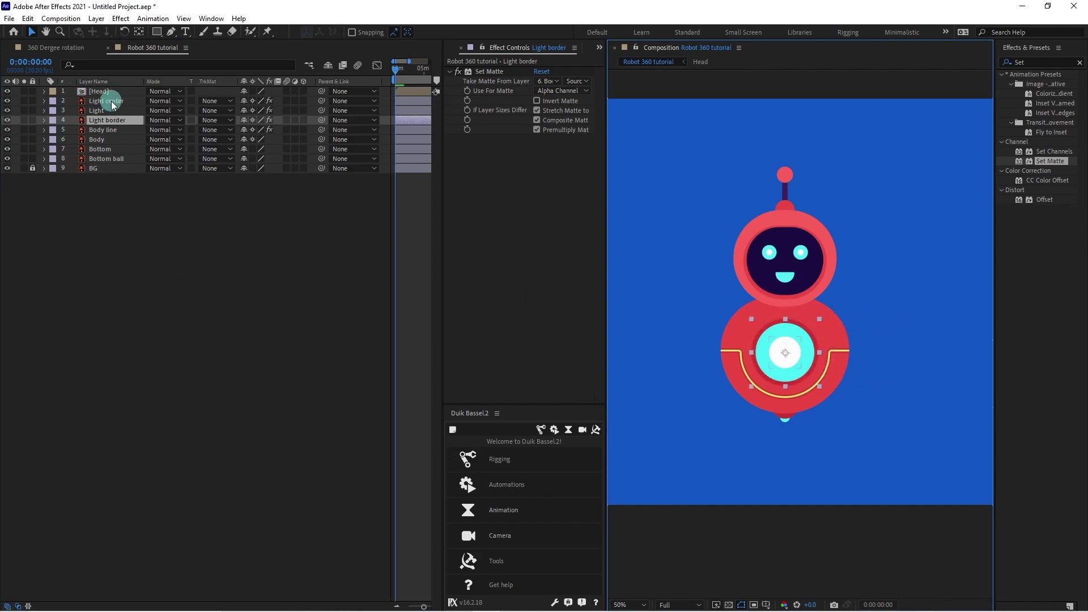
left_click_drag(321, 101, 128, 120)
left_click(128, 120)
left_click(209, 247)
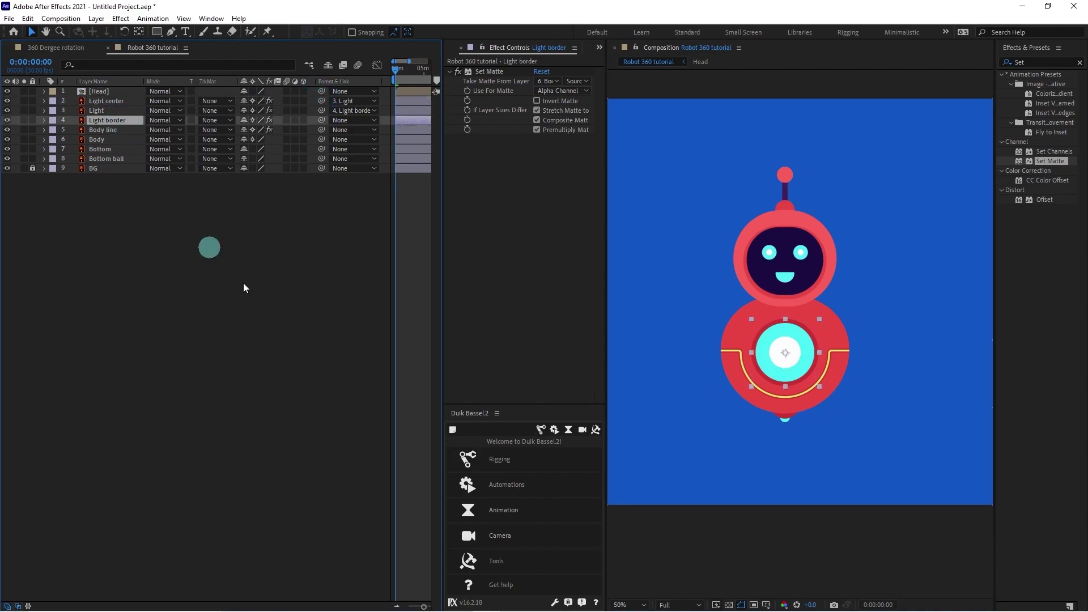
Inside the Head precomp, pre-compose the L Eye, R Eye and Mouth layers into a composition named Face.
double_click(100, 91)
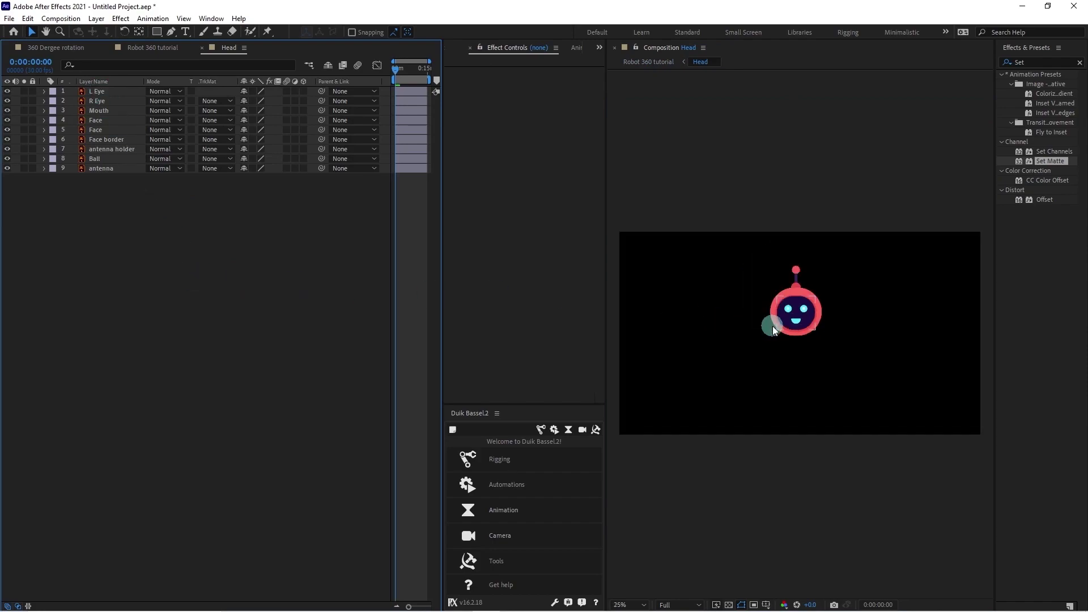
left_click(236, 327)
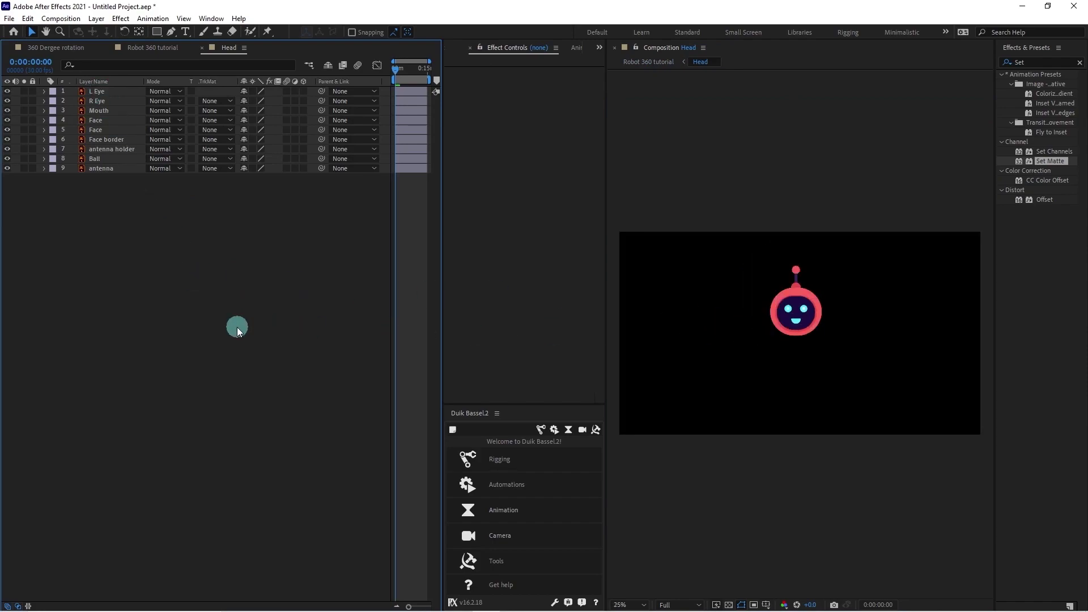
left_click(96, 91)
left_click(99, 110, "shift")
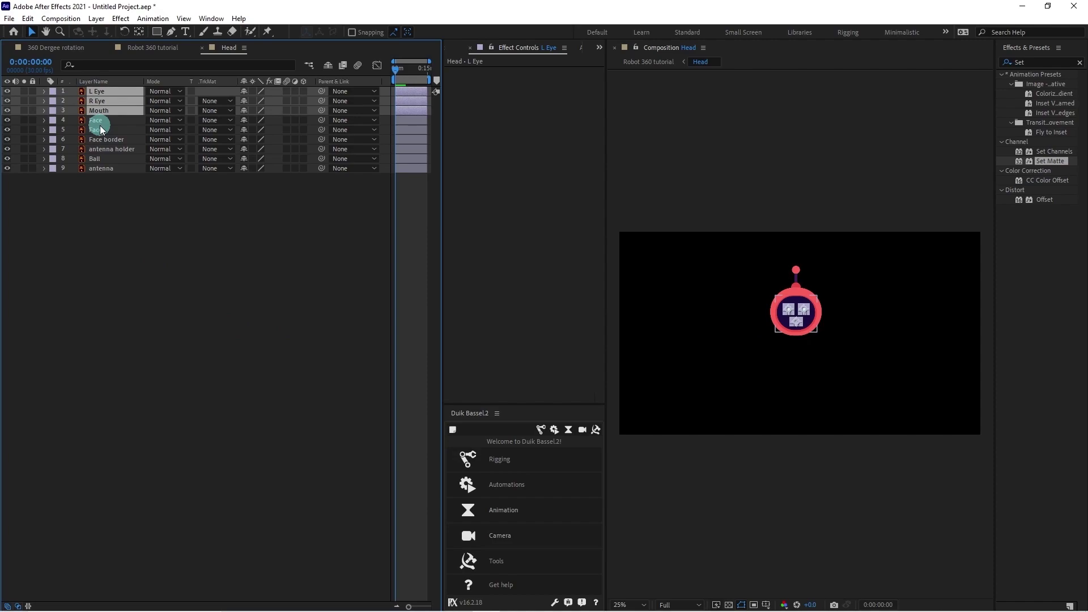
scroll(849, 304, "up", 2)
right_click(114, 108)
left_click(147, 375)
type("Face")
key("Return")
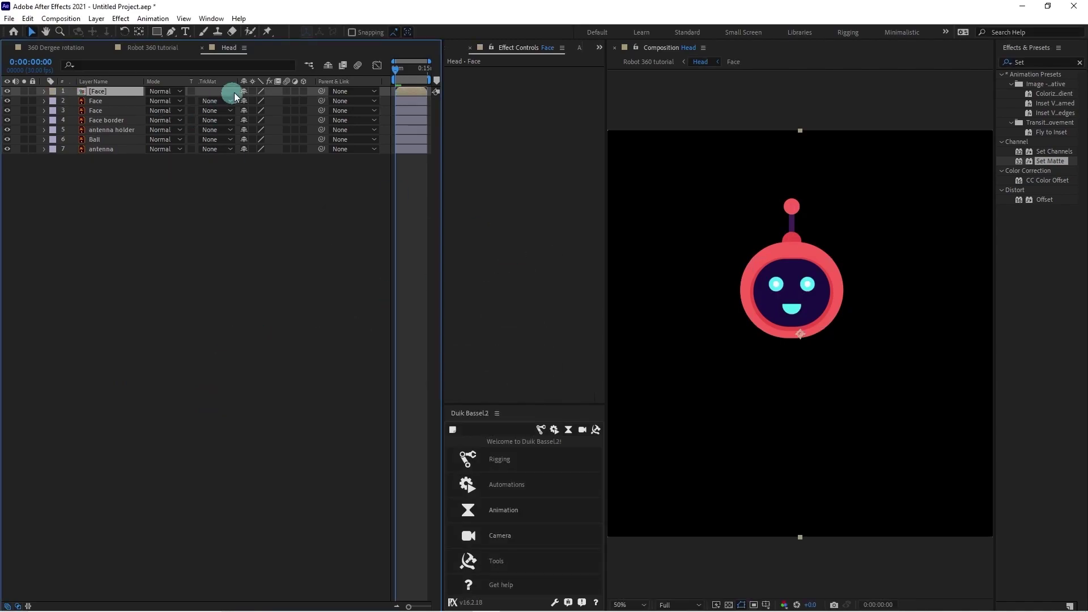
Collapse transformations on the new Face precomp and move its anchor point to the centre of the facial features.
left_click(254, 91)
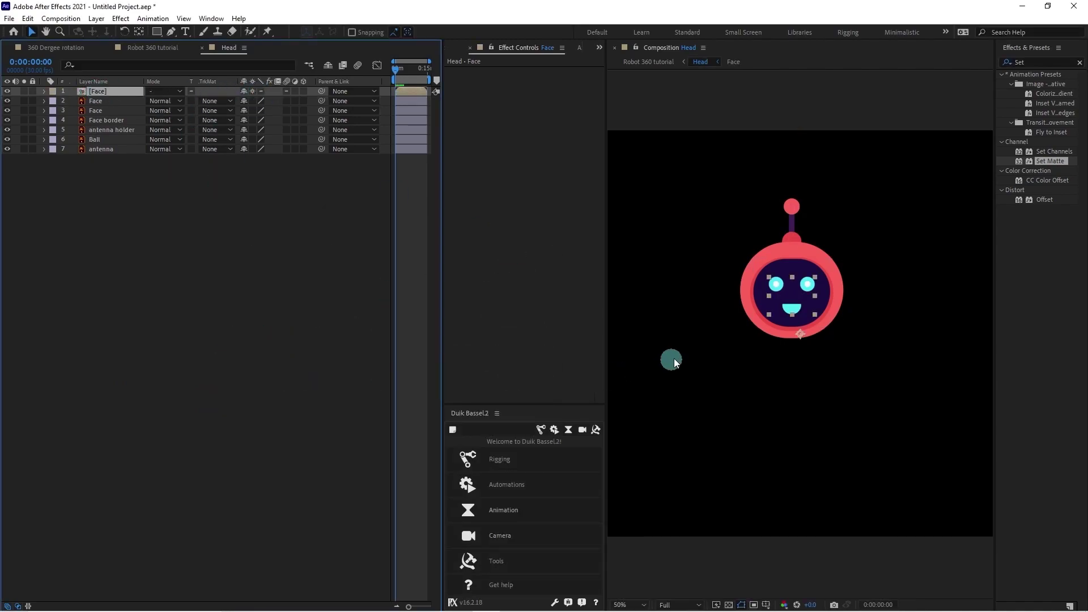
key("comma")
key("comma")
key("comma")
key("comma")
key("period")
key("period")
key("period")
key("period")
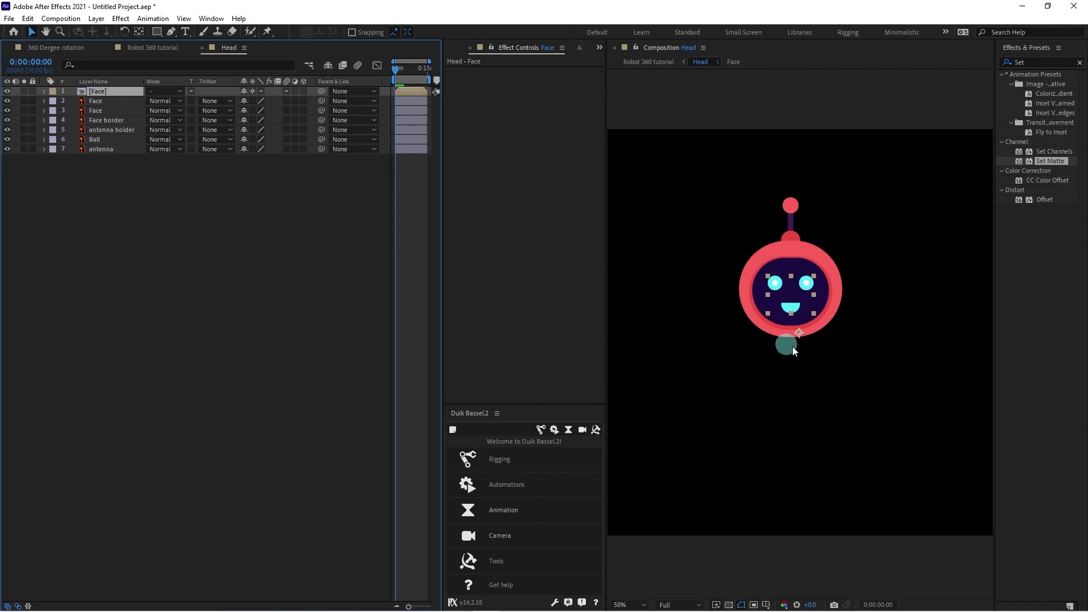
key("y")
left_click_drag(802, 330, 787, 295)
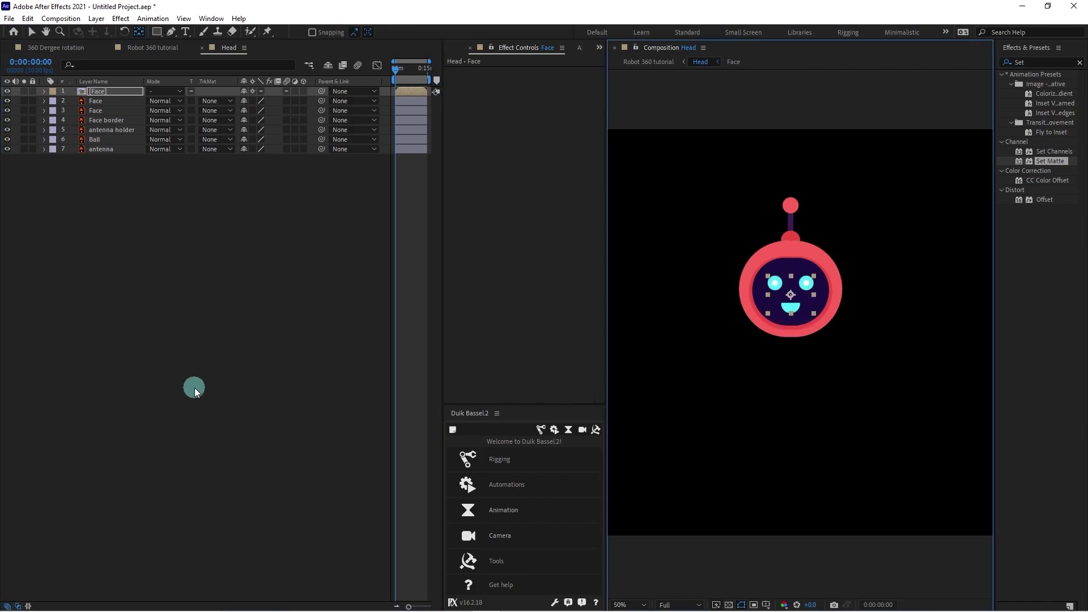
left_click(195, 388)
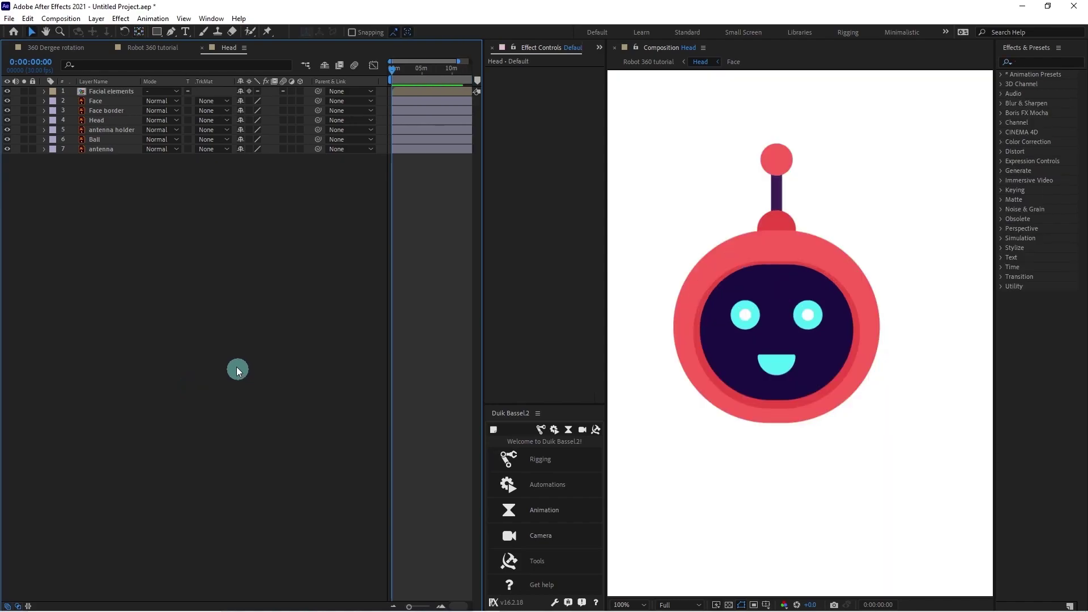
Apply the Set Matte effect to the Facial elements layer, taking its matte from the Head layer.
left_click(112, 91)
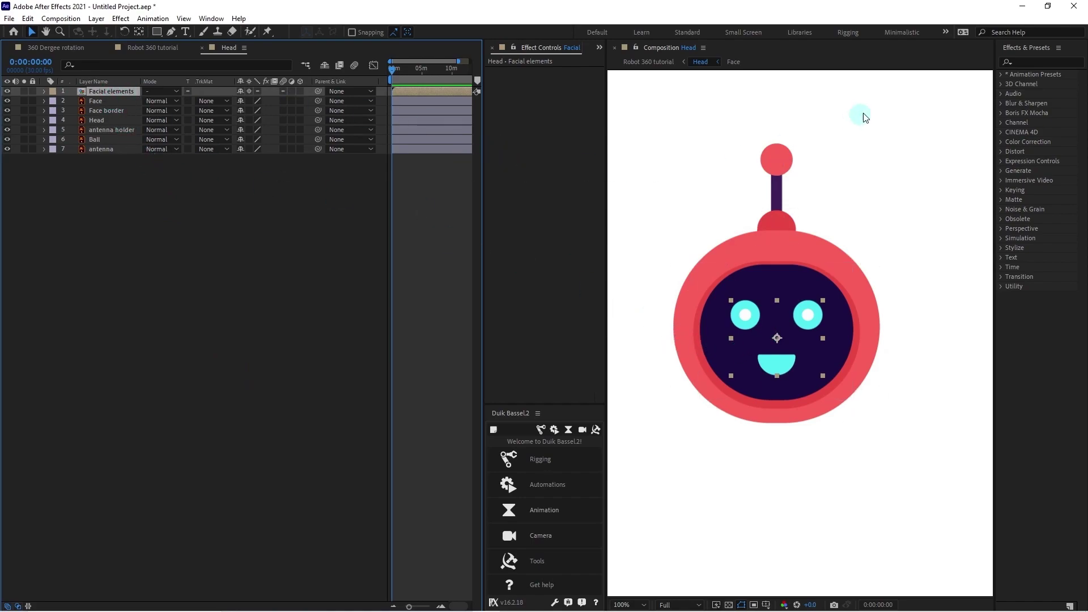
left_click(1028, 61)
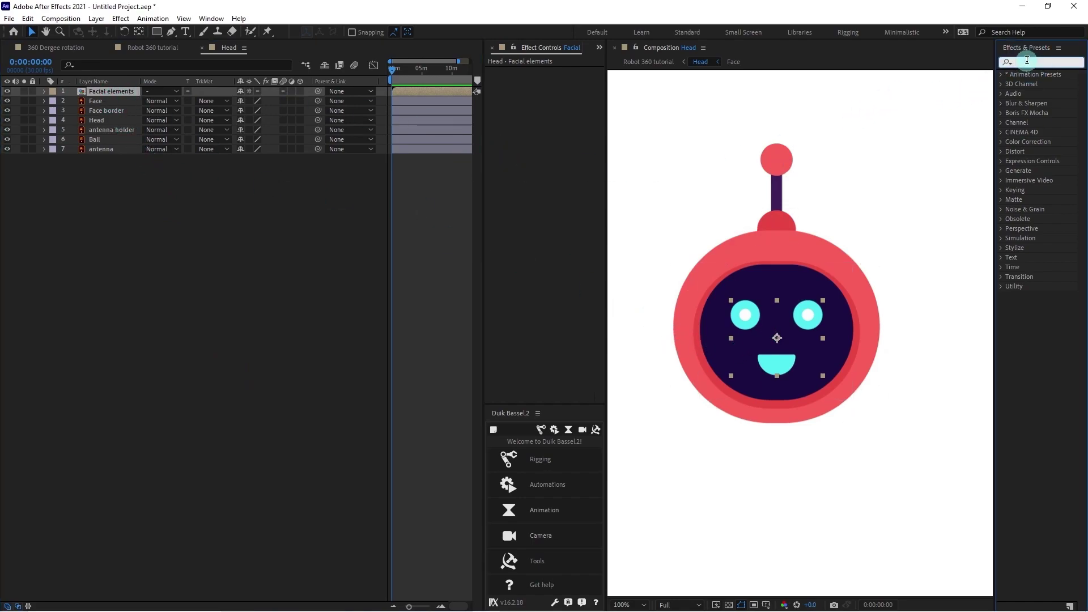
type("set")
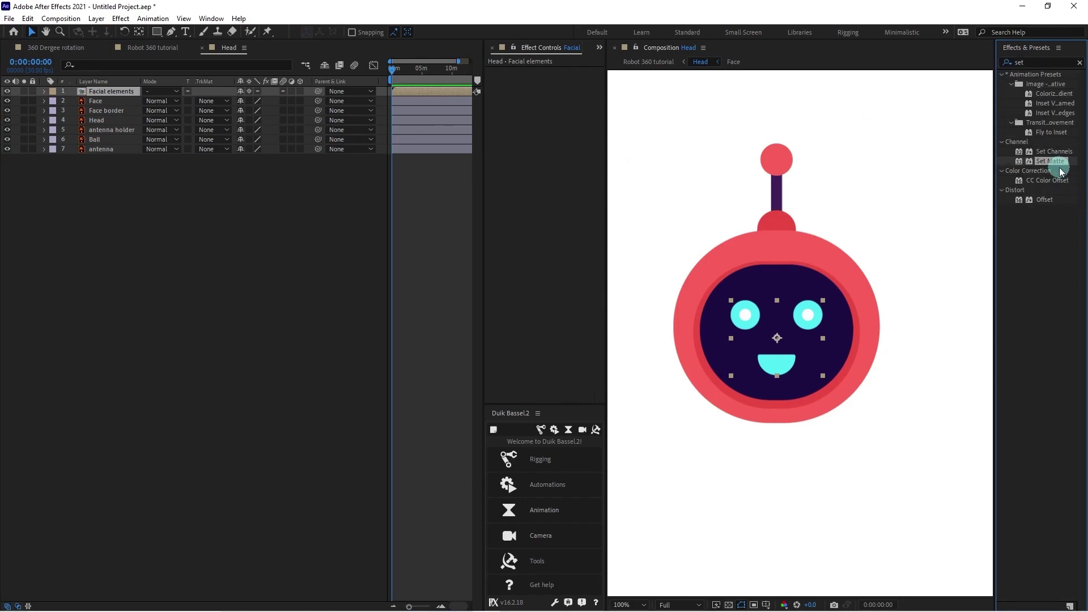
double_click(1057, 162)
left_click_drag(605, 76, 653, 73)
left_click(596, 81)
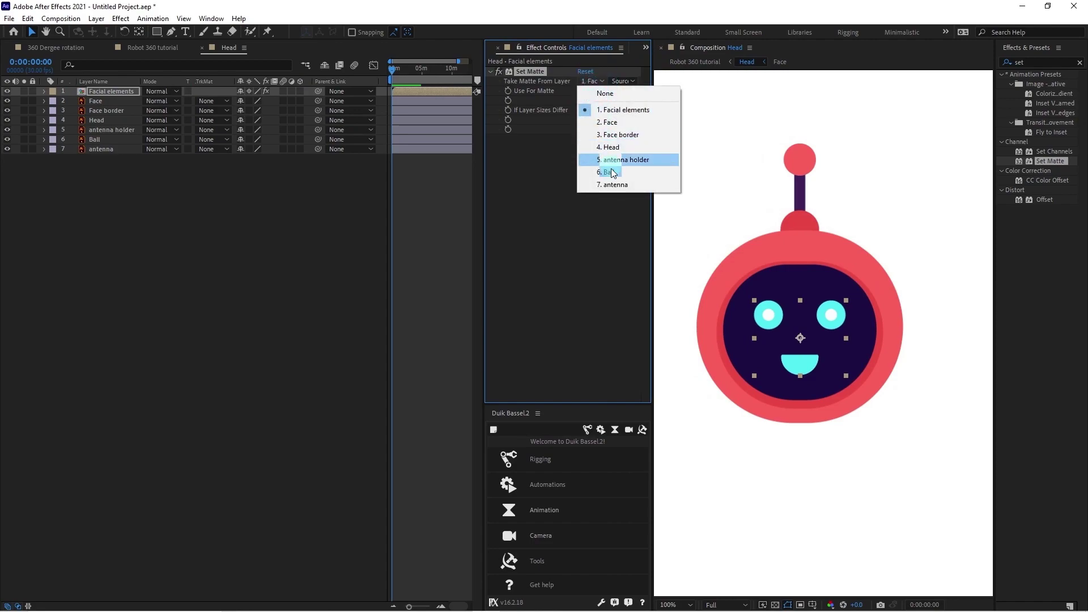
left_click(616, 149)
Try moving the Head layer in the composition, and undo the move.
left_click(113, 119)
left_click_drag(746, 280, 723, 307)
key("ctrl+z")
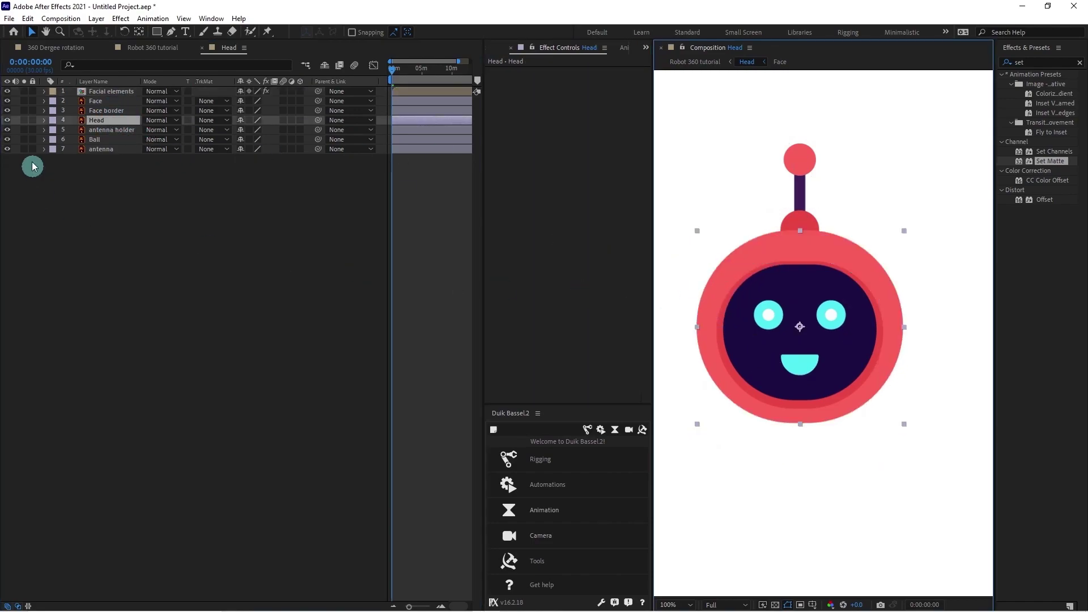
Copy the Set Matte effect from the Facial elements layer onto the Face and Face border layers.
left_click(113, 92)
left_click(522, 73)
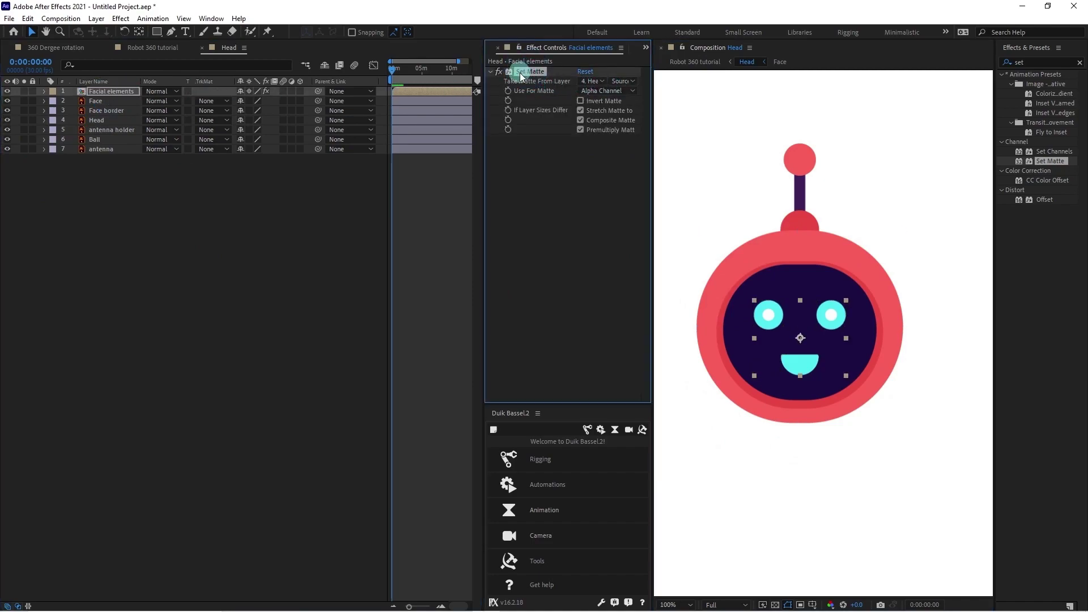
left_click(96, 100)
left_click(108, 110, "shift")
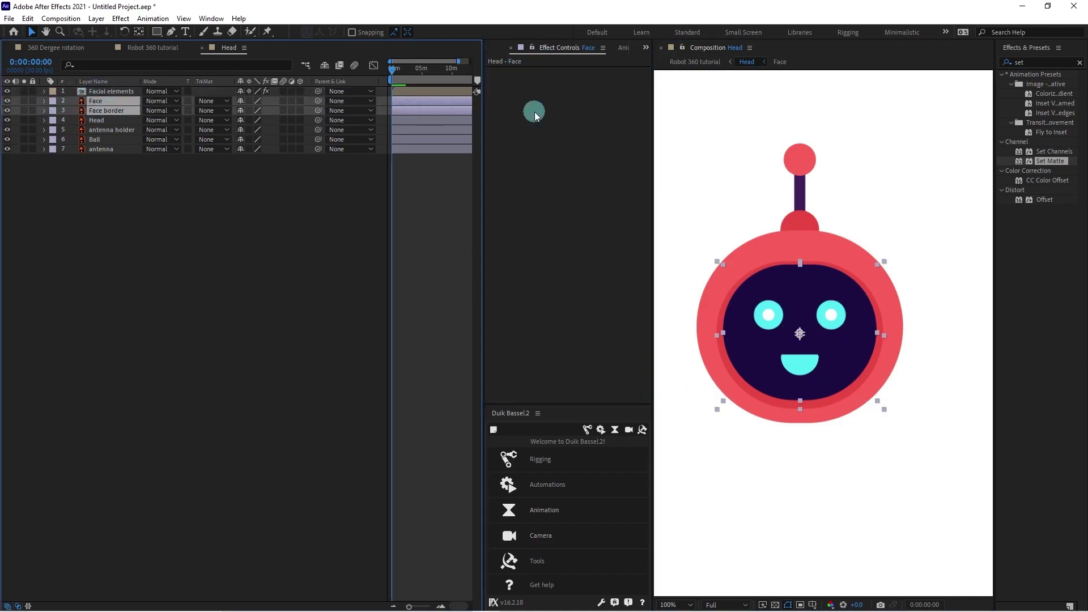
key("ctrl+v")
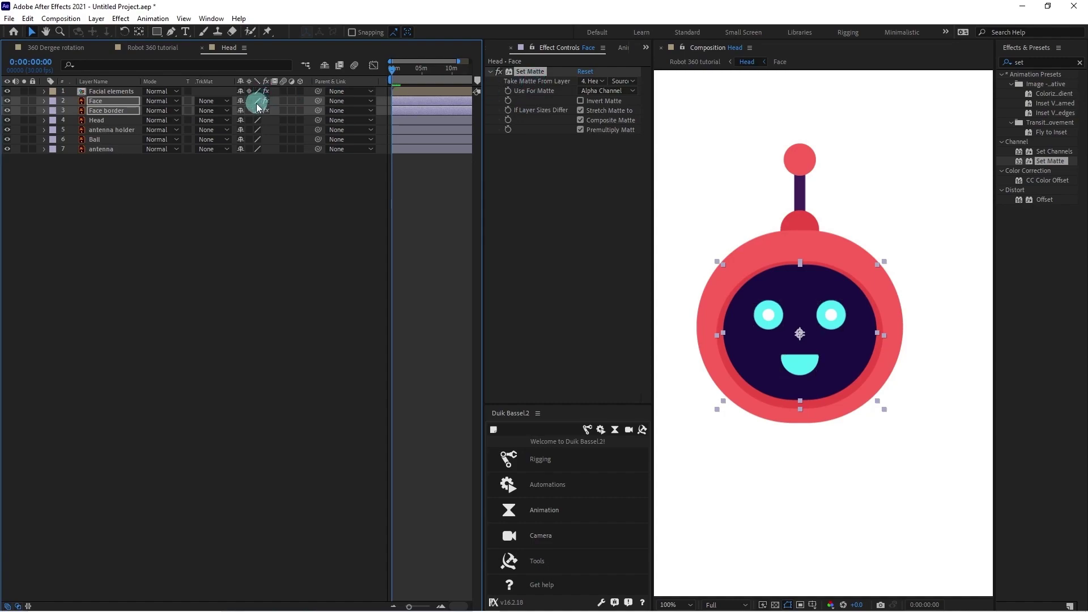
left_click(200, 121)
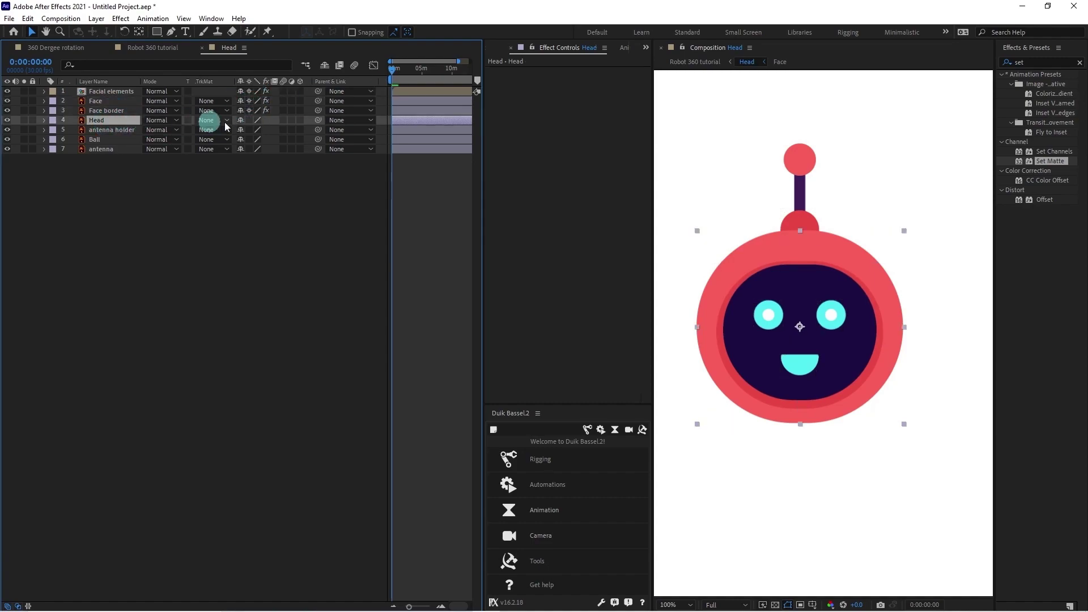
Parent the Facial elements layer to Face, and the Face layer to Face border.
left_click(261, 209)
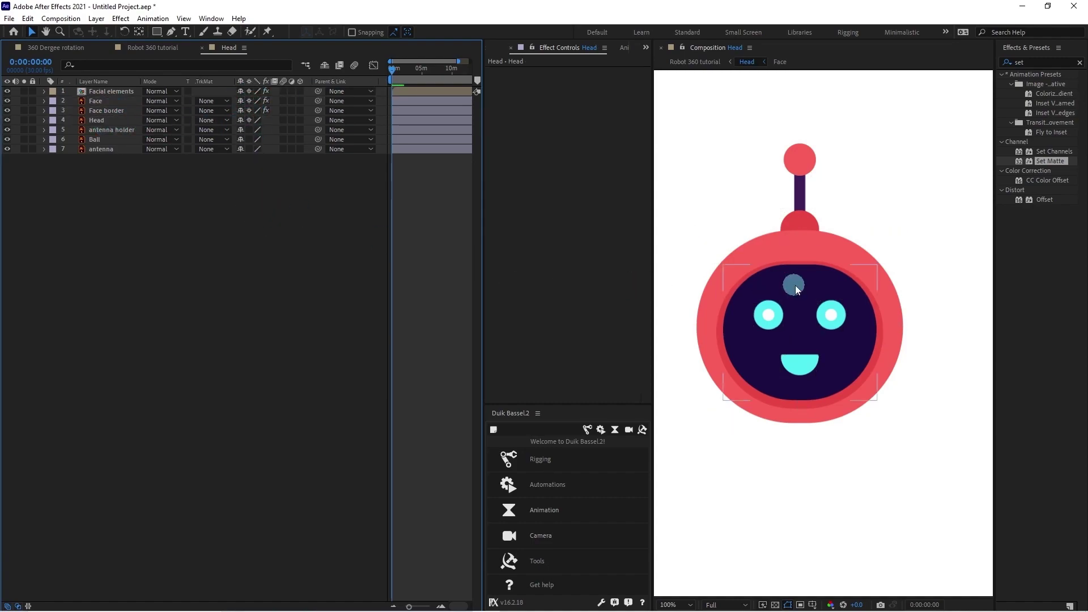
left_click(109, 90)
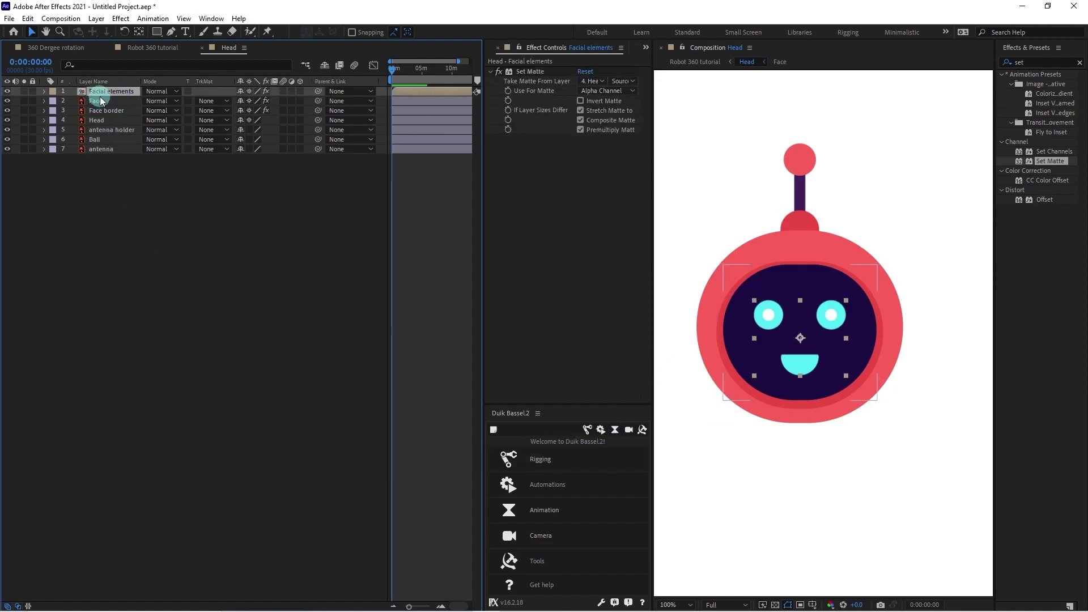
left_click_drag(318, 91, 118, 114)
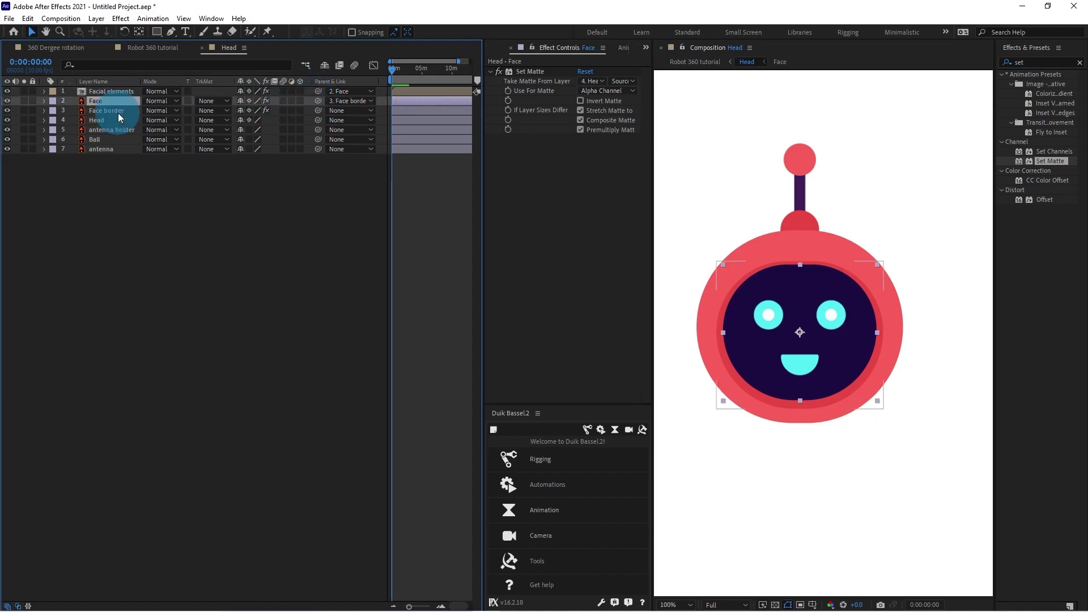
Add a Position keyframe at frame 0 on the Face border layer and separate its dimensions into X and Y.
left_click(117, 112)
key("p")
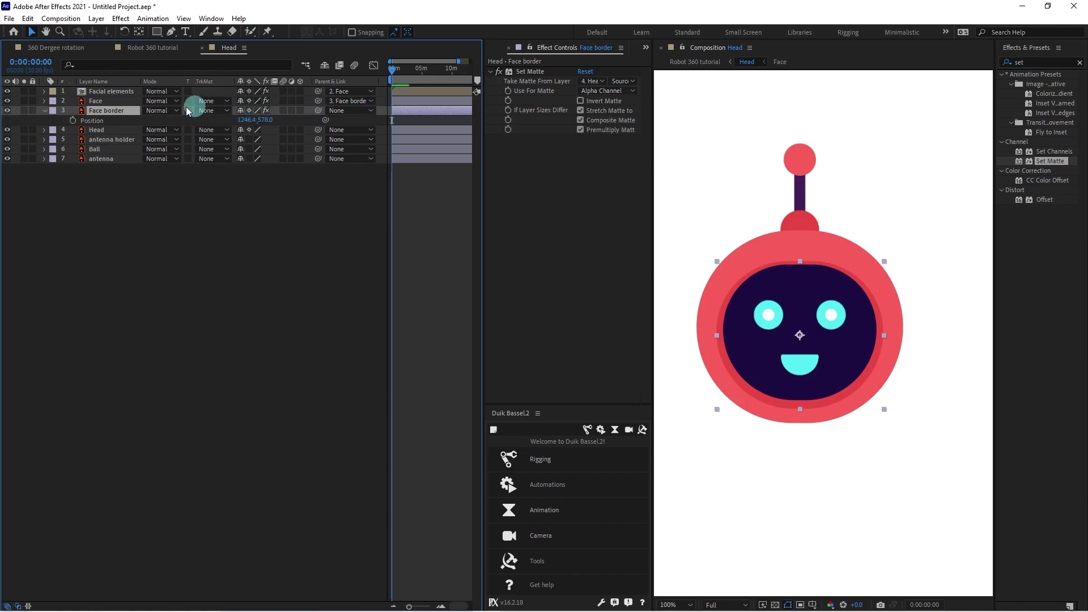
left_click(72, 122)
key("equal")
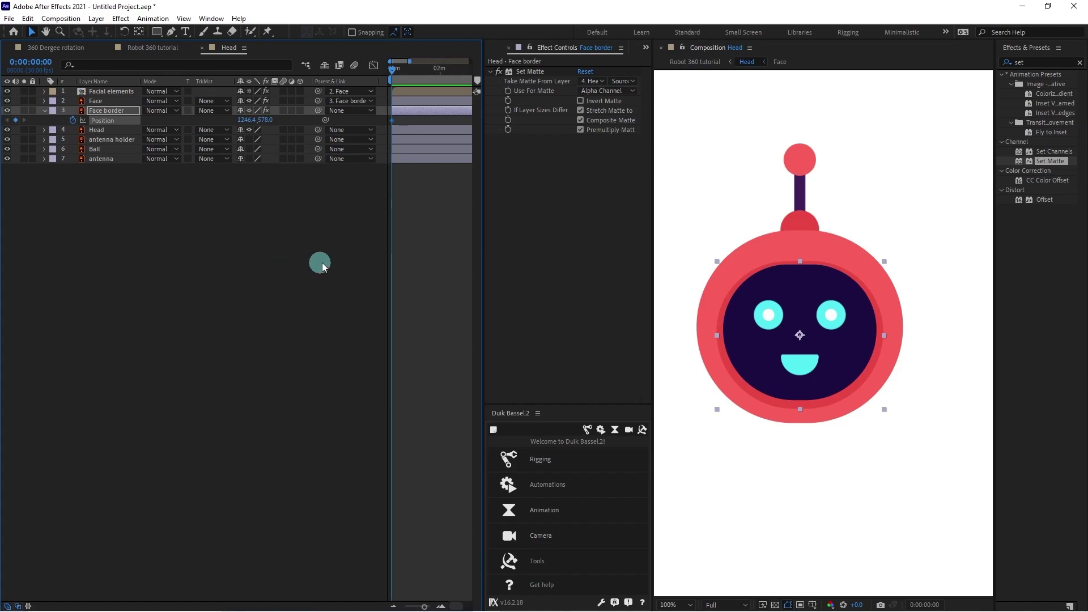
right_click(94, 125)
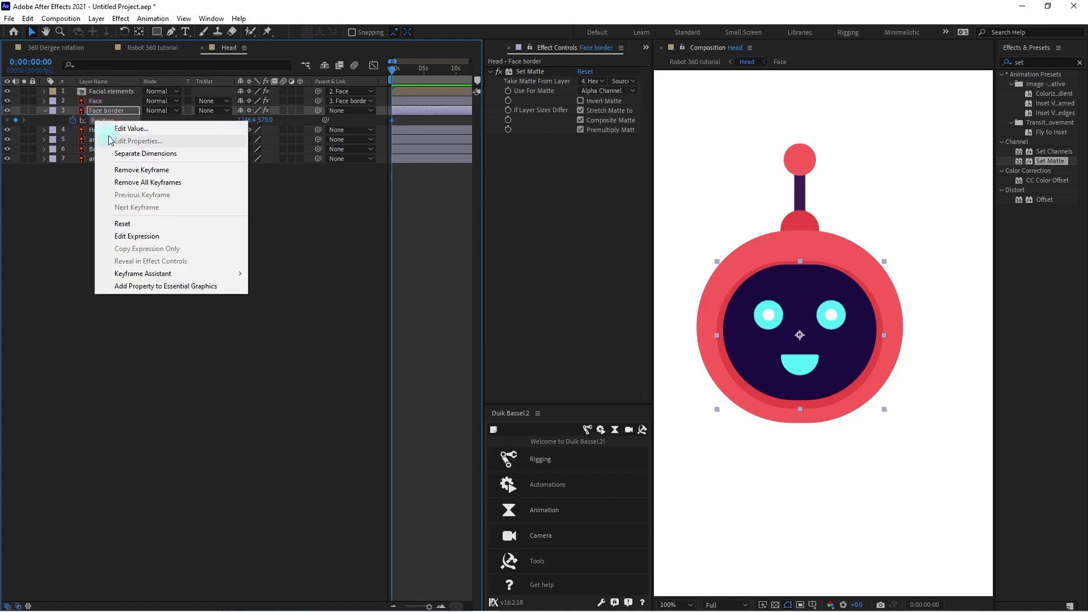
left_click(149, 150)
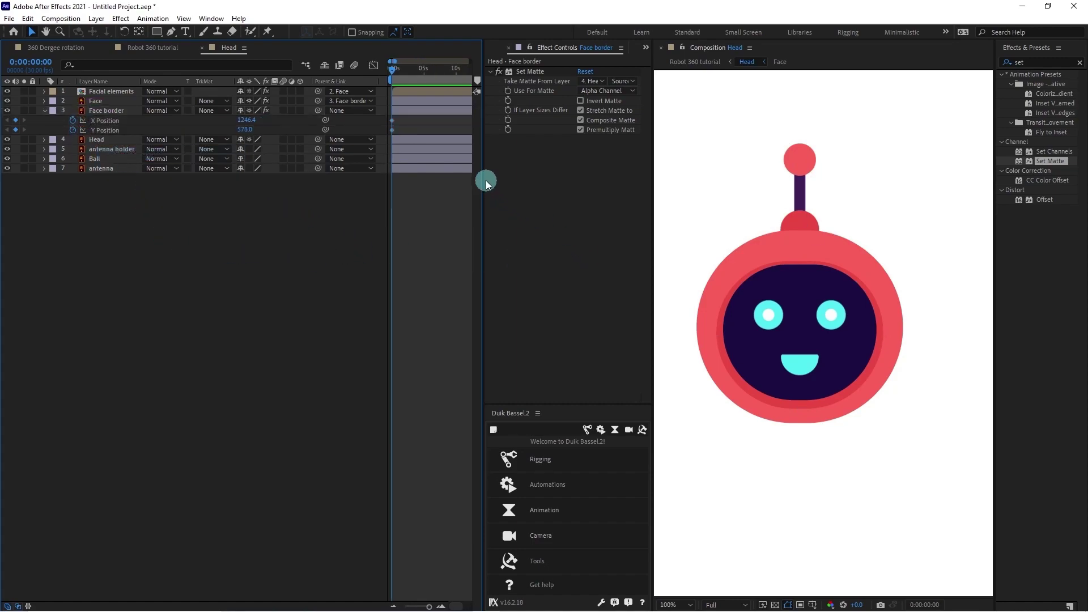
At frame 4, move the Face border layer horizontally towards the head's right edge, to an X Position of about 1423.4.
left_click_drag(483, 176, 584, 193)
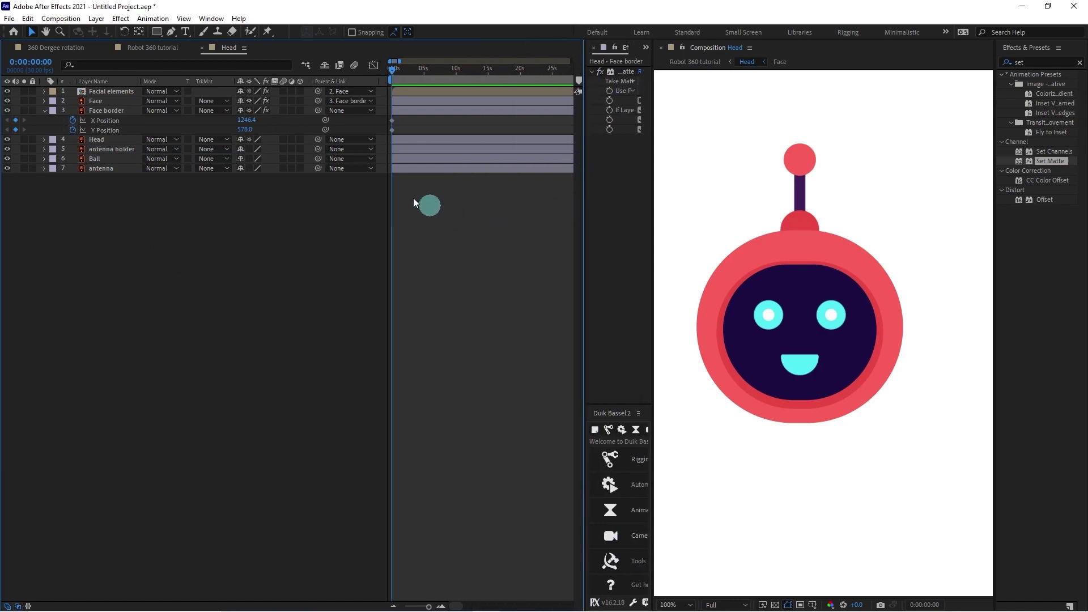
key("equal")
key("equal")
key("equal")
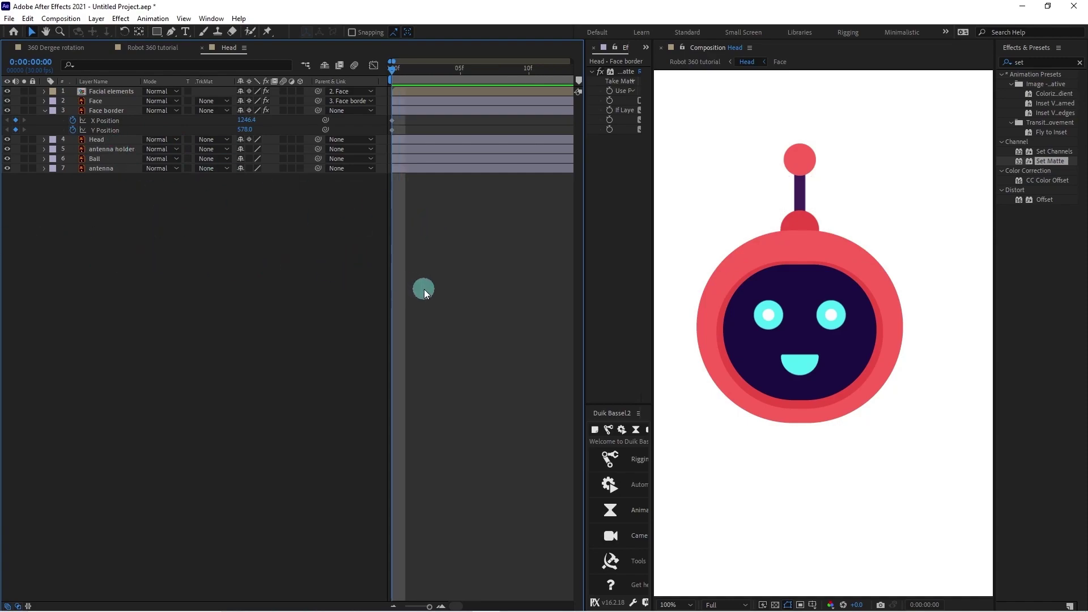
key("minus")
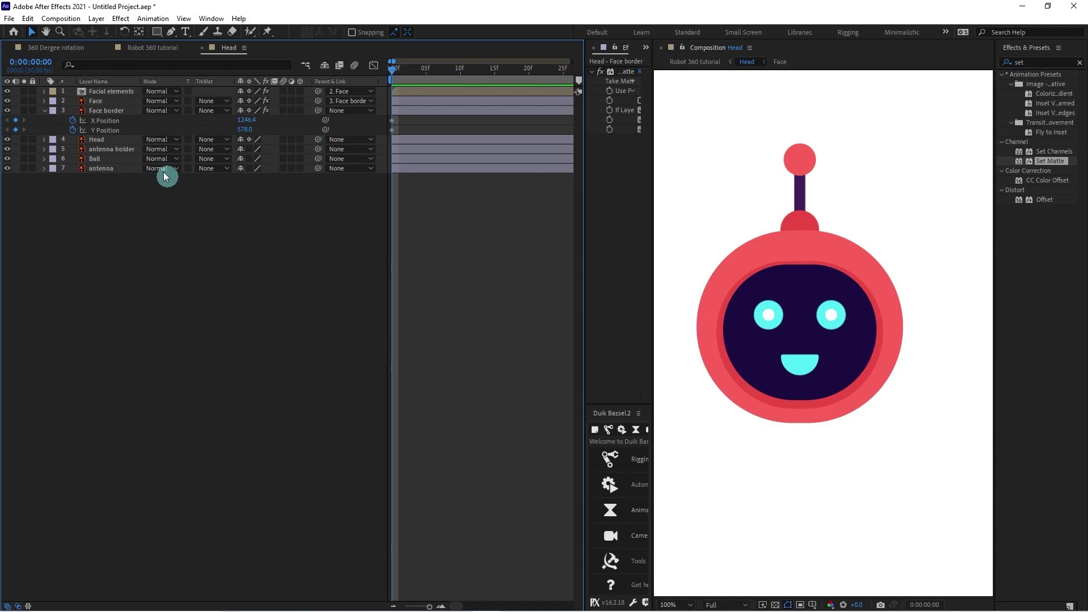
left_click(81, 110)
left_click(40, 63)
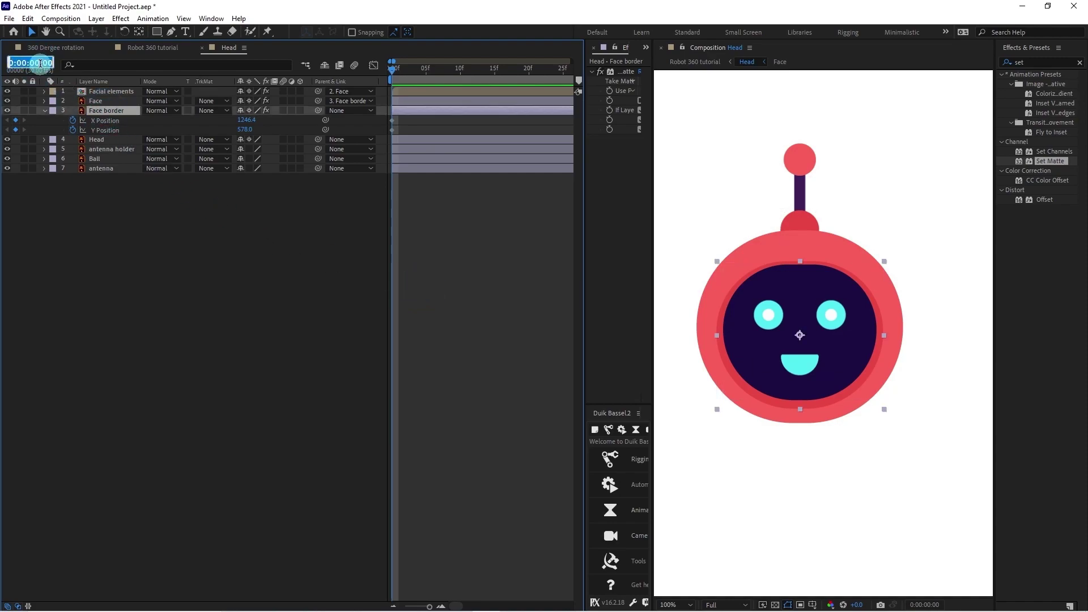
type("+4")
key("Return")
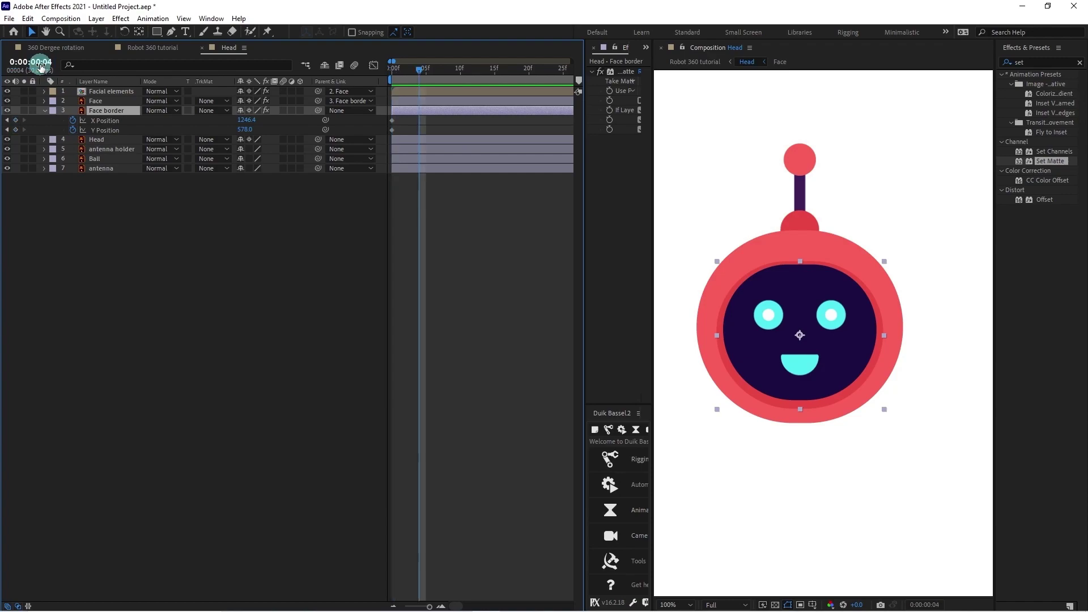
left_click_drag(874, 334, 978, 338)
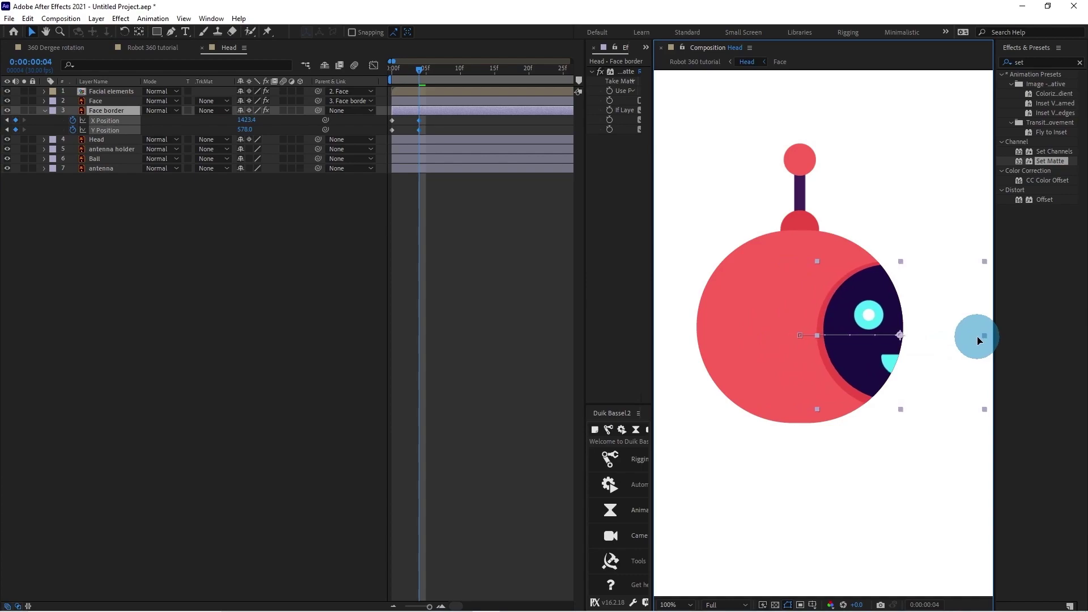
left_click(264, 264)
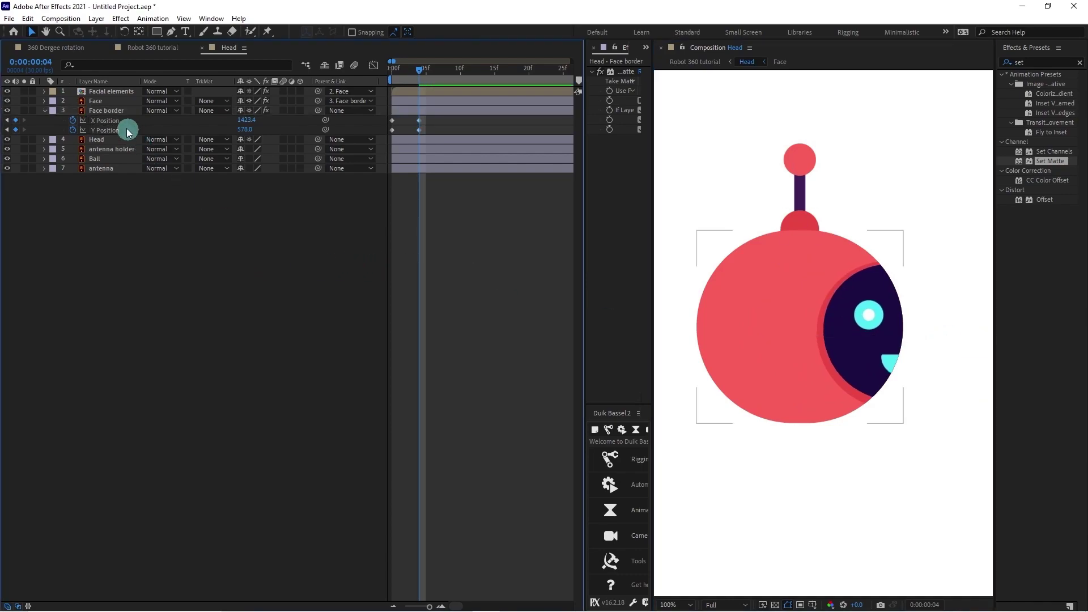
Separate the Face layer's Position dimensions and add X Position keyframes at frames 4 and 0.
left_click(102, 107)
key("p")
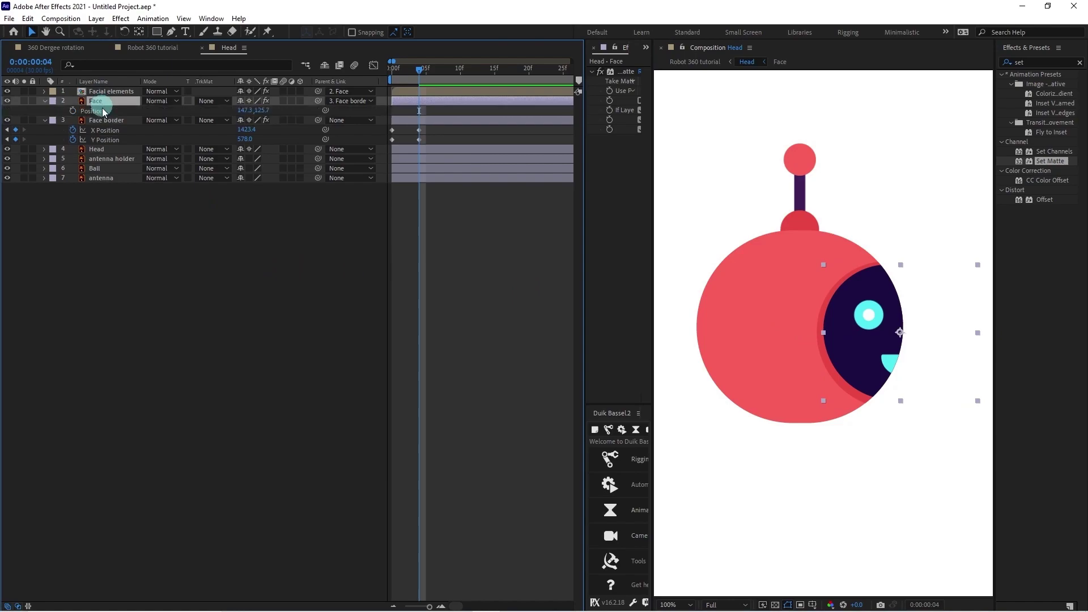
right_click(93, 110)
left_click(145, 143)
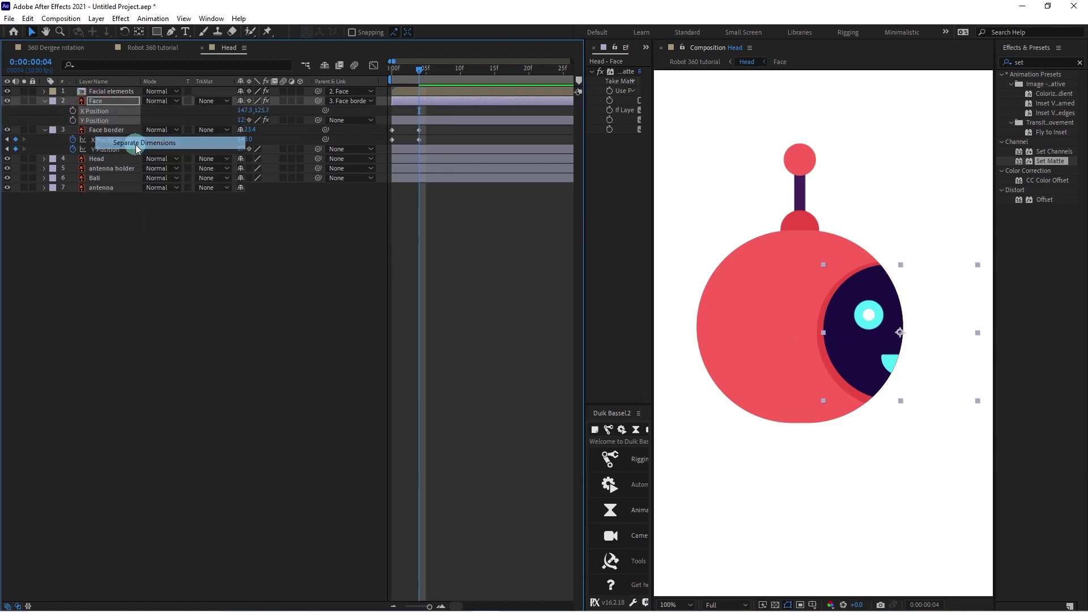
left_click(73, 110)
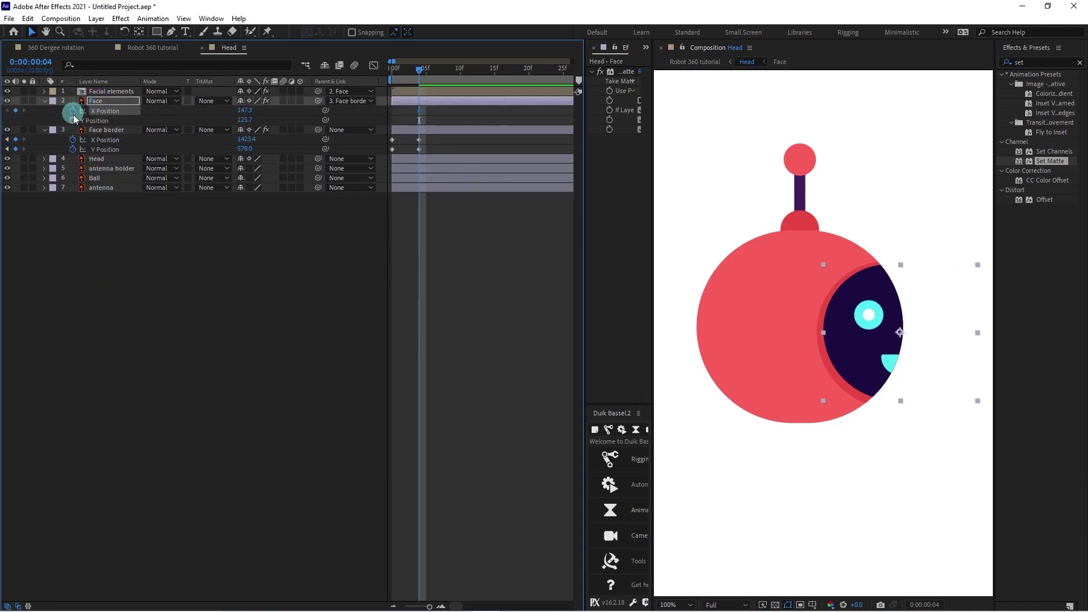
key("j")
left_click(15, 112)
key("k")
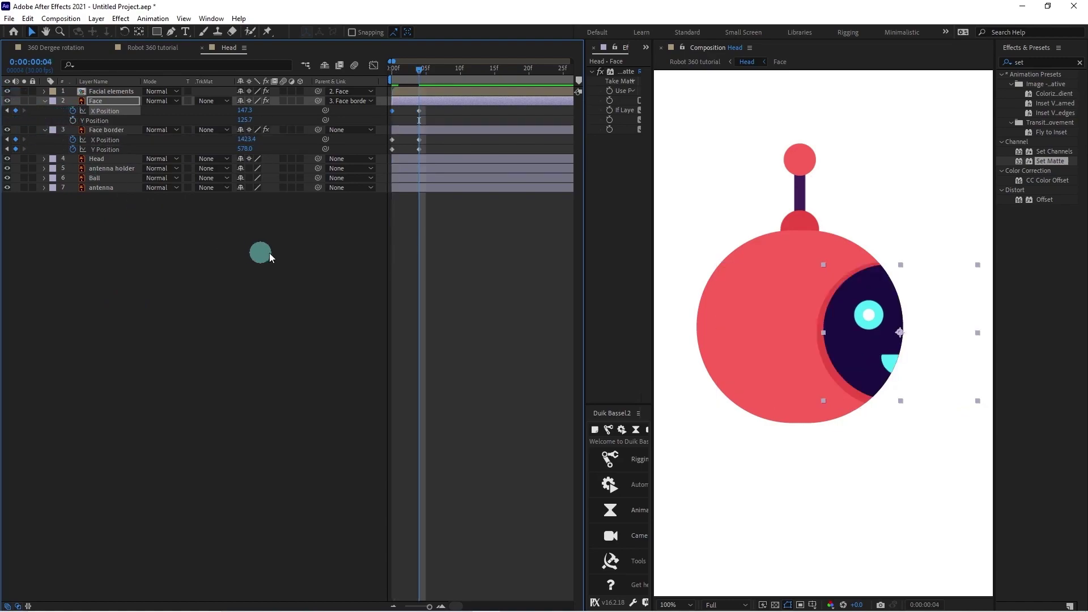
At frame 4, nudge the Face layer right to an X Position of 155.3.
key("Right")
key("Right")
key("Right")
key("Right")
key("Right")
key("Right")
key("Right")
key("Right")
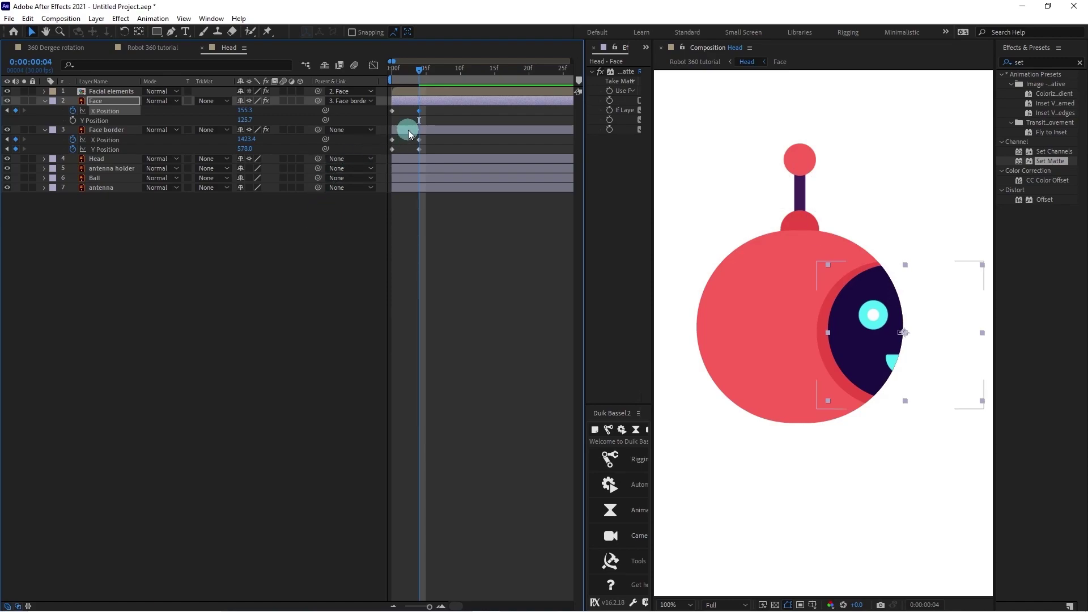
At frame 4, nudge the Face border layer back left to an X Position of 1415.4.
left_click(408, 130)
key("Left")
key("Left")
key("Left")
key("Left")
key("Left")
key("Left")
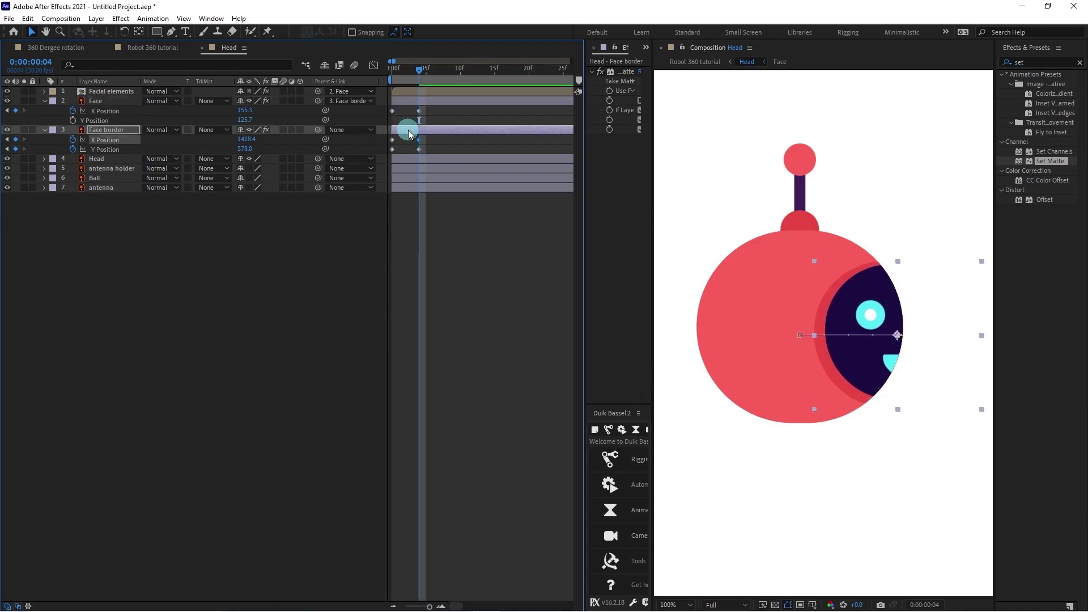
left_click(531, 284)
left_click(481, 315)
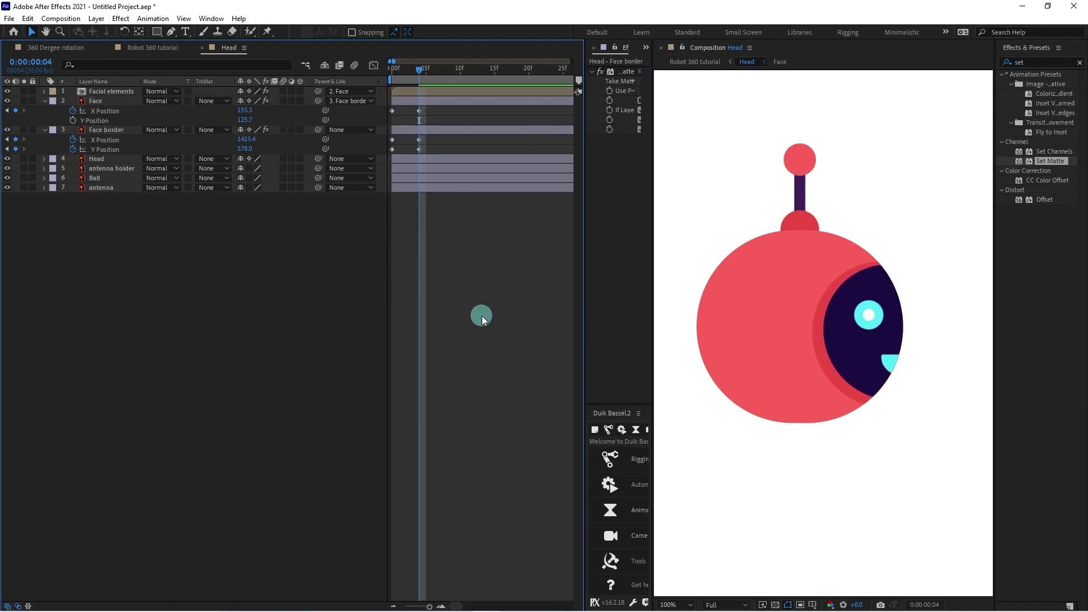
At frame 8, move the Face border layer off the head's right side to an X Position of about 1593.4.
left_click(23, 62)
type("8")
key("Return")
left_click(98, 123)
left_click(148, 201)
left_click(121, 131)
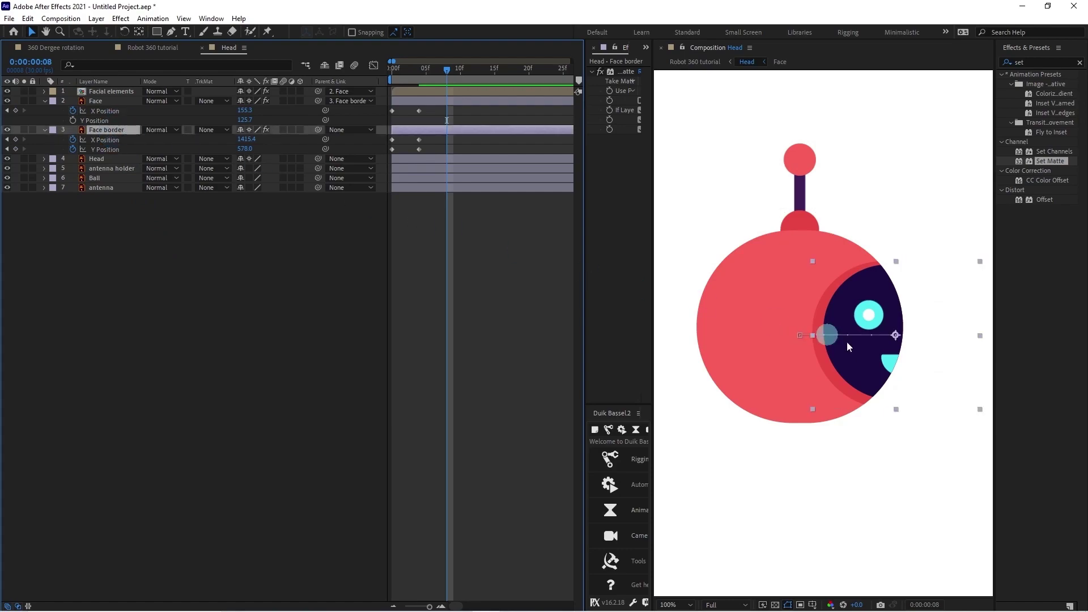
left_click_drag(864, 395, 782, 399)
scroll(950, 396, "down", 2)
scroll(950, 393, "up", 2)
At frame 8, return the Face layer to its starting X Position of 147.3.
left_click(389, 110)
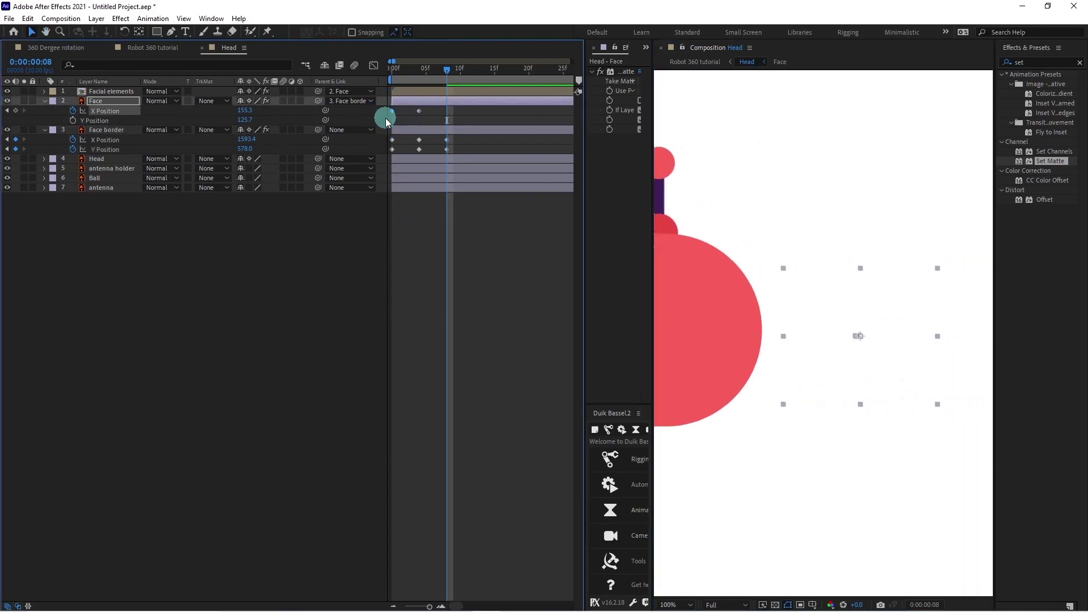
key("Left")
key("Left")
key("Left")
key("Left")
key("Left")
key("Left")
key("Left")
key("Left")
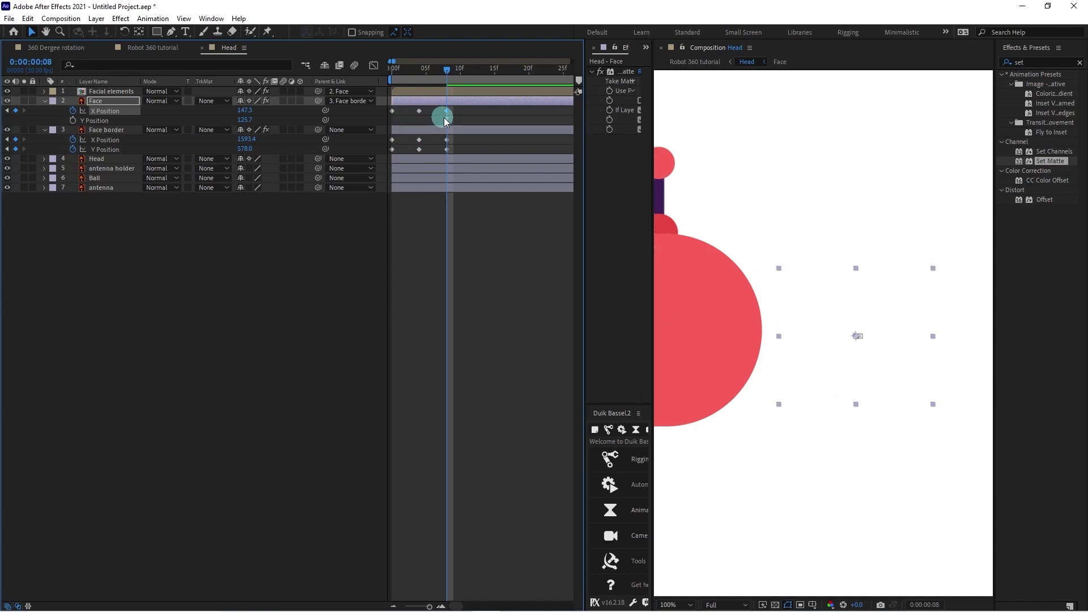
left_click(131, 101)
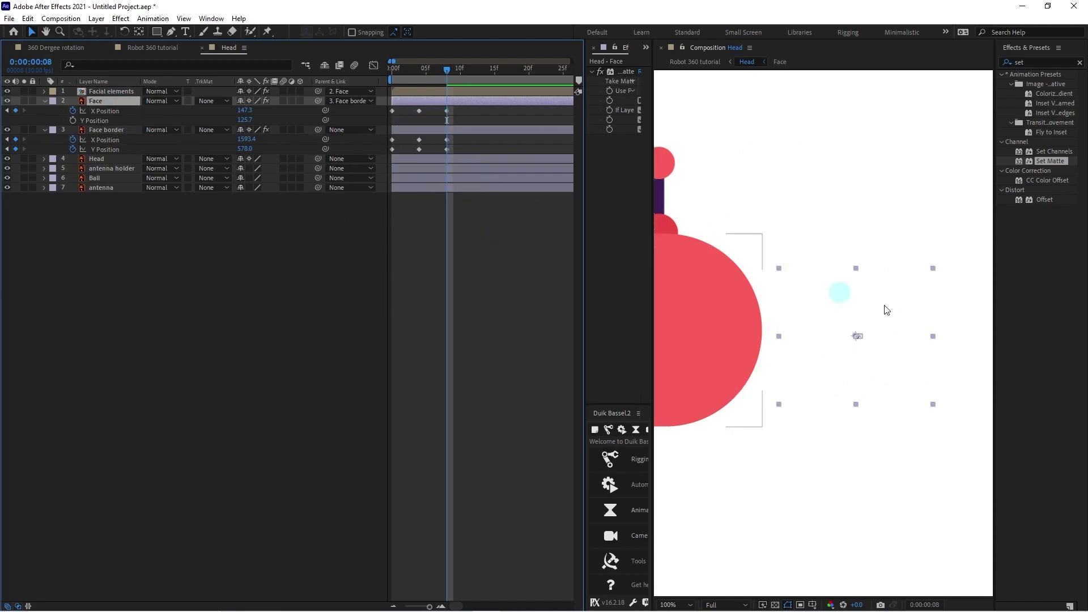
At frame 12, move the Face border layer across to the head's left edge, at an X Position of about 1063.4.
key("comma")
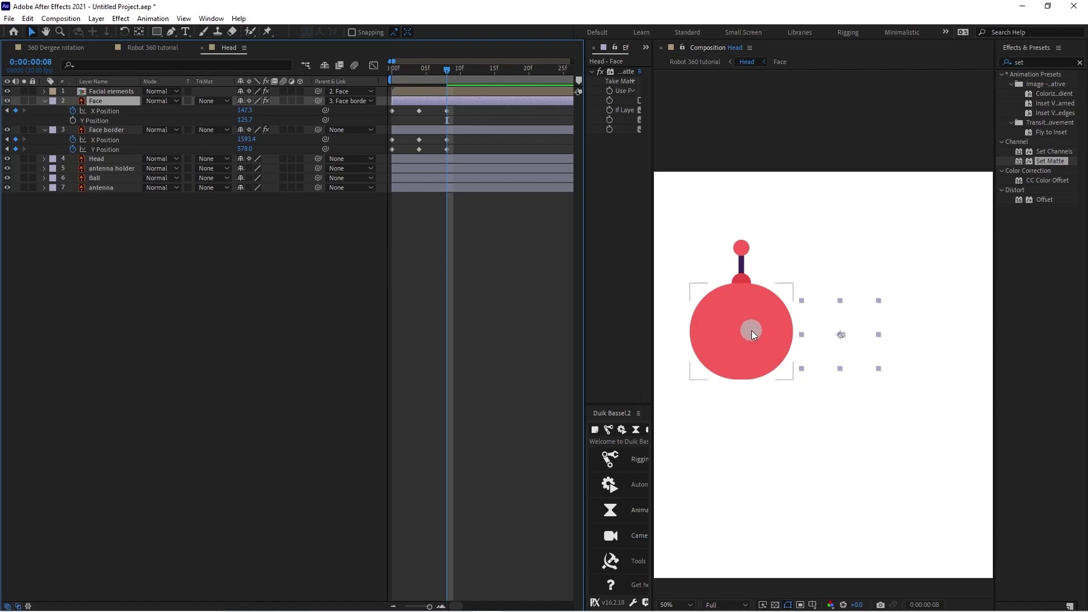
left_click(37, 63)
type("+4")
key("Return")
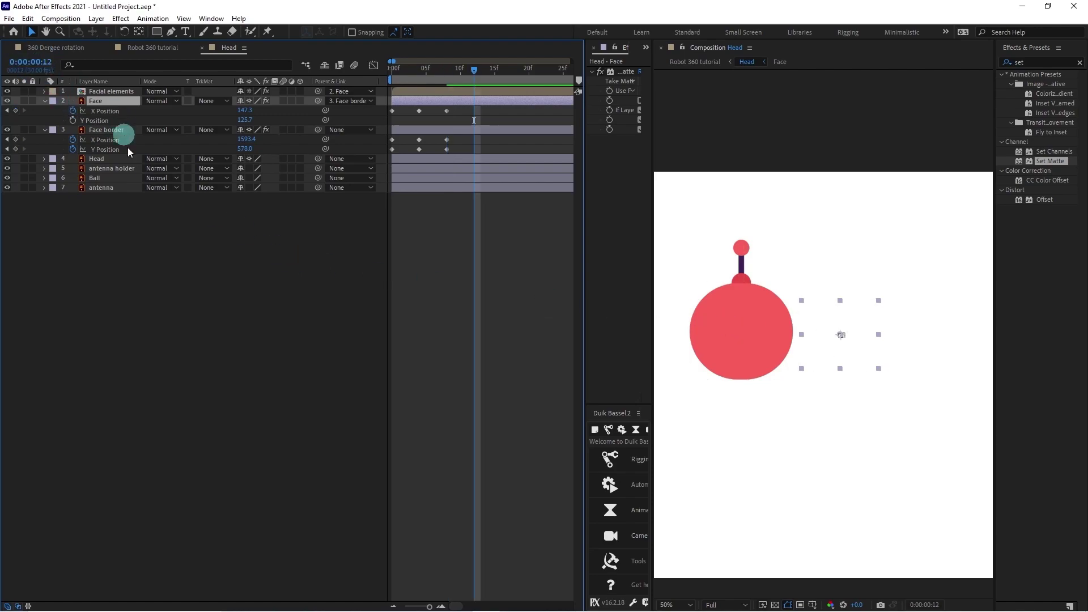
left_click(172, 265)
left_click(120, 134)
left_click_drag(865, 359, 723, 358)
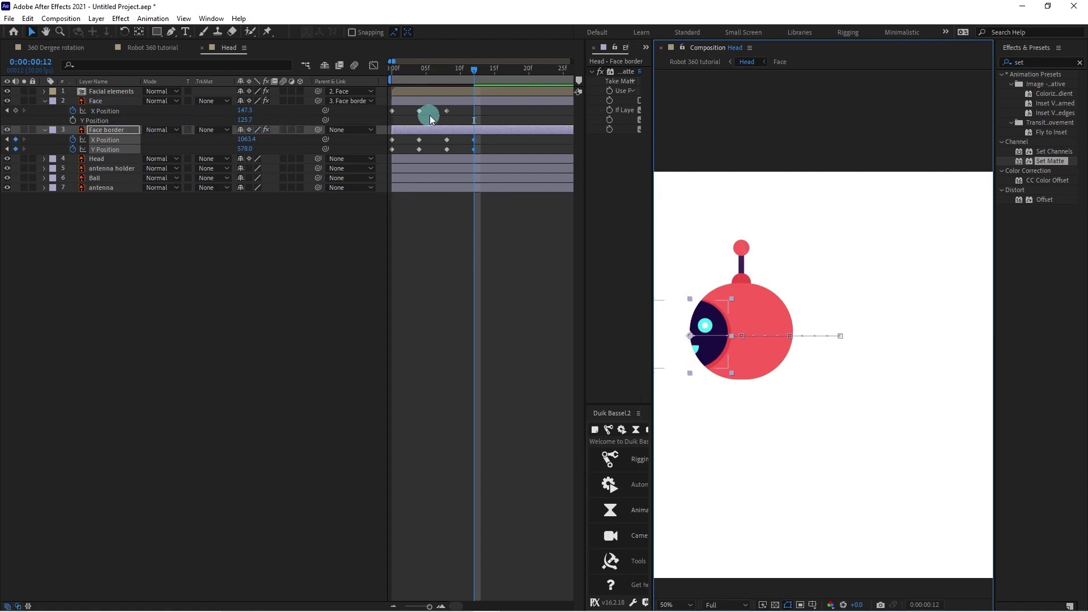
At frame 12, set the Face layer's X Position to 137.3 and the Face border's X Position to 1071.4.
left_click(121, 100)
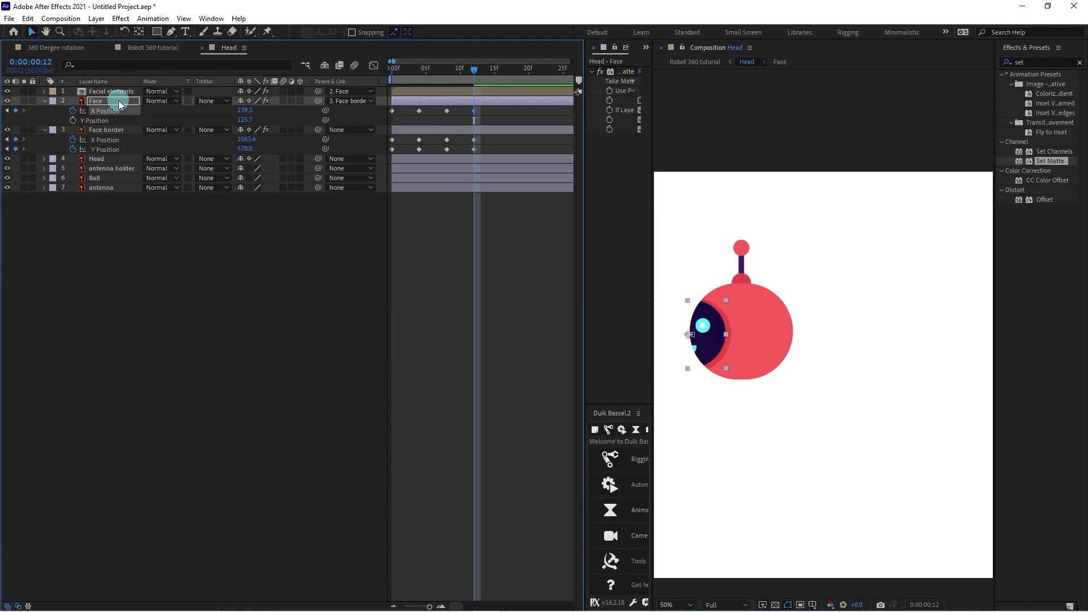
left_click(113, 130)
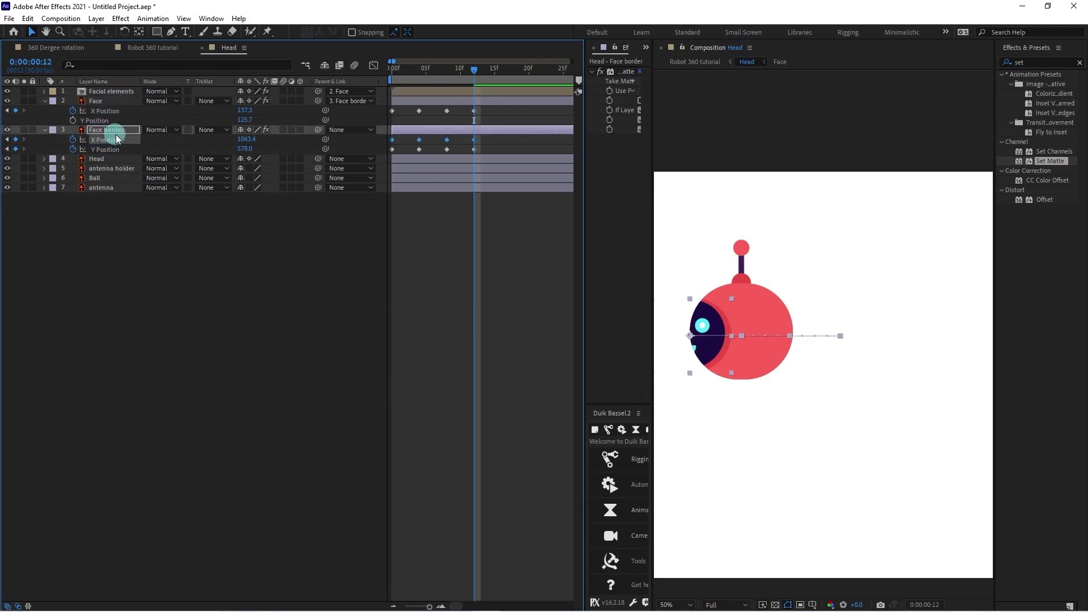
key("Right")
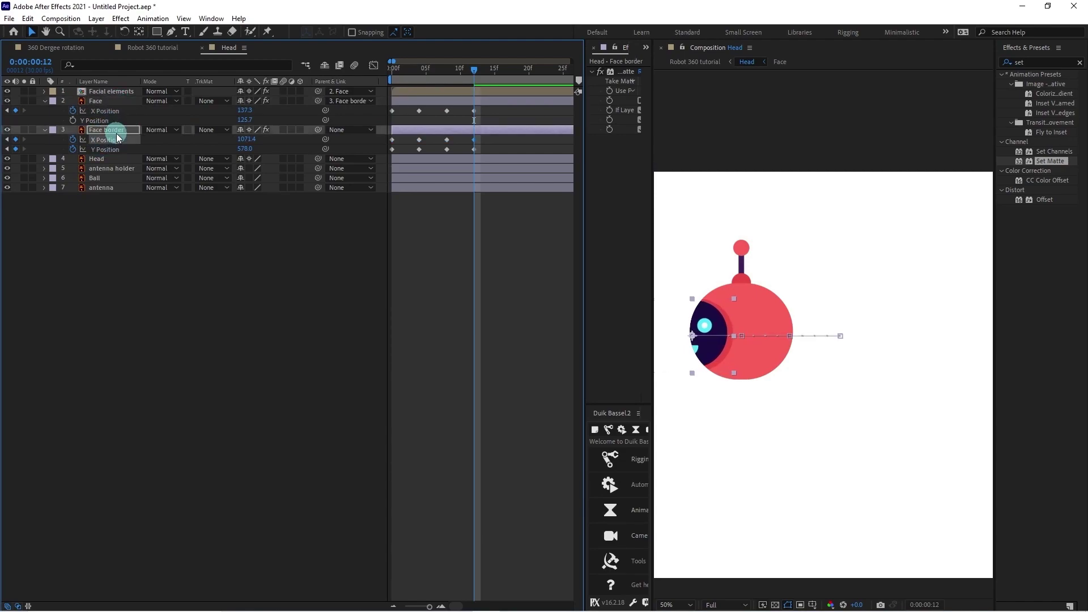
Copy the starting position keyframes of the Face and Face border layers to frame 16.
left_click(201, 266)
left_click(41, 62)
type("16")
key("Return")
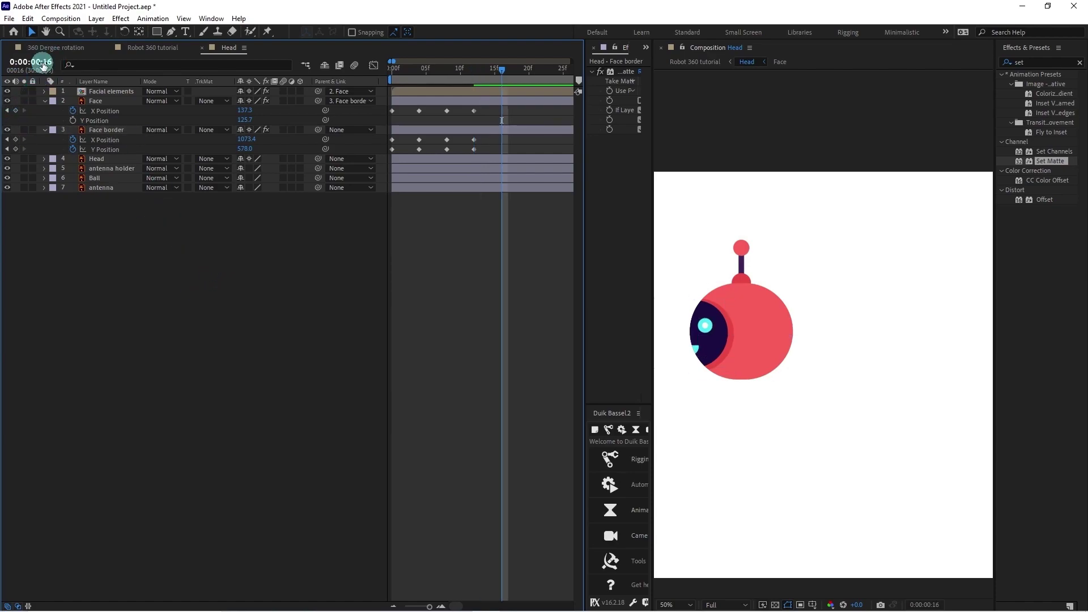
left_click(403, 111)
key("shift+Right")
left_click_drag(404, 141, 390, 152)
key("ctrl+c")
left_click(498, 135)
key("ctrl+v")
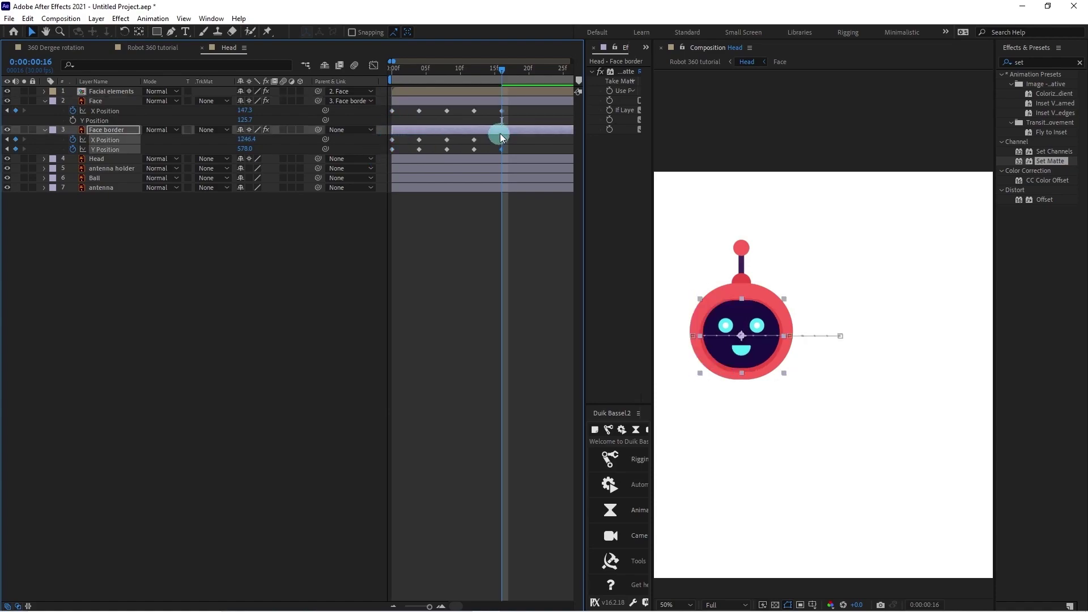
At frame 8, add Opacity keyframes to the Face and Face border layers and show their position properties alongside.
left_click(485, 89)
left_click_drag(464, 69, 452, 110)
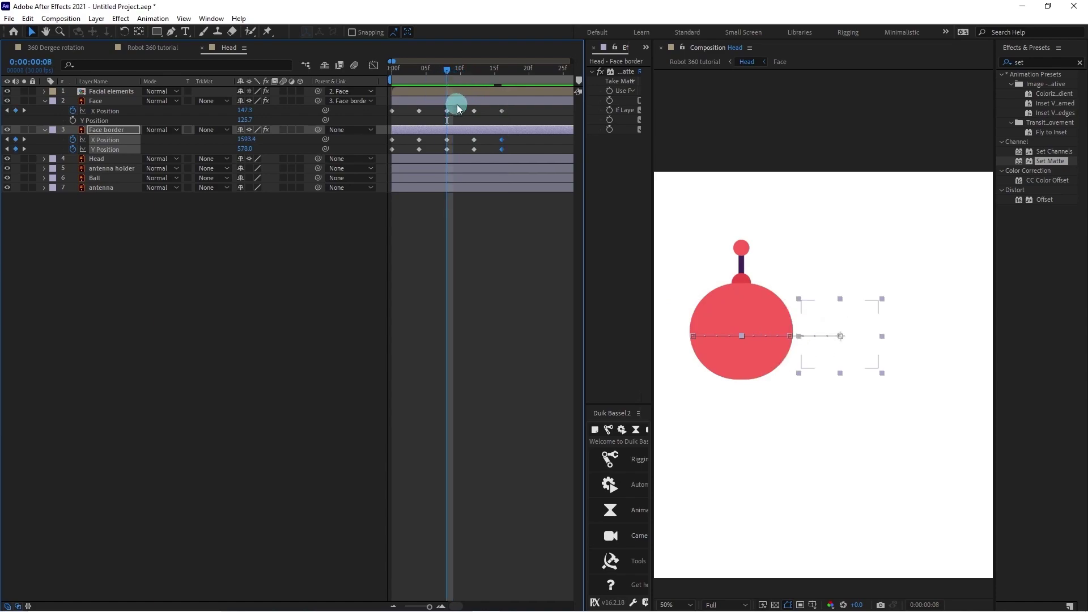
left_click(450, 110)
left_click(455, 133, "shift")
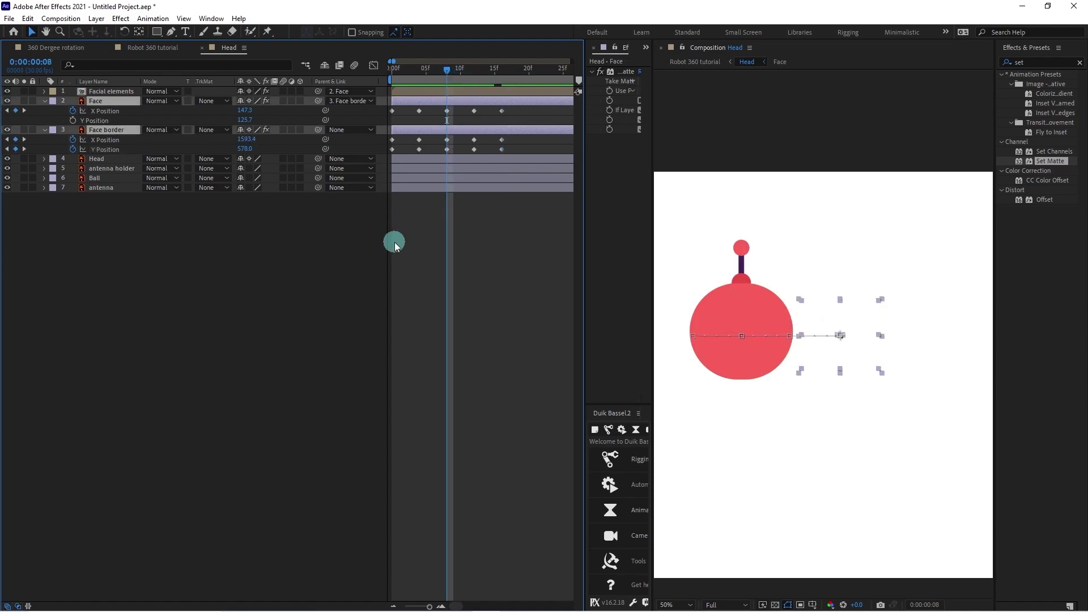
key("t")
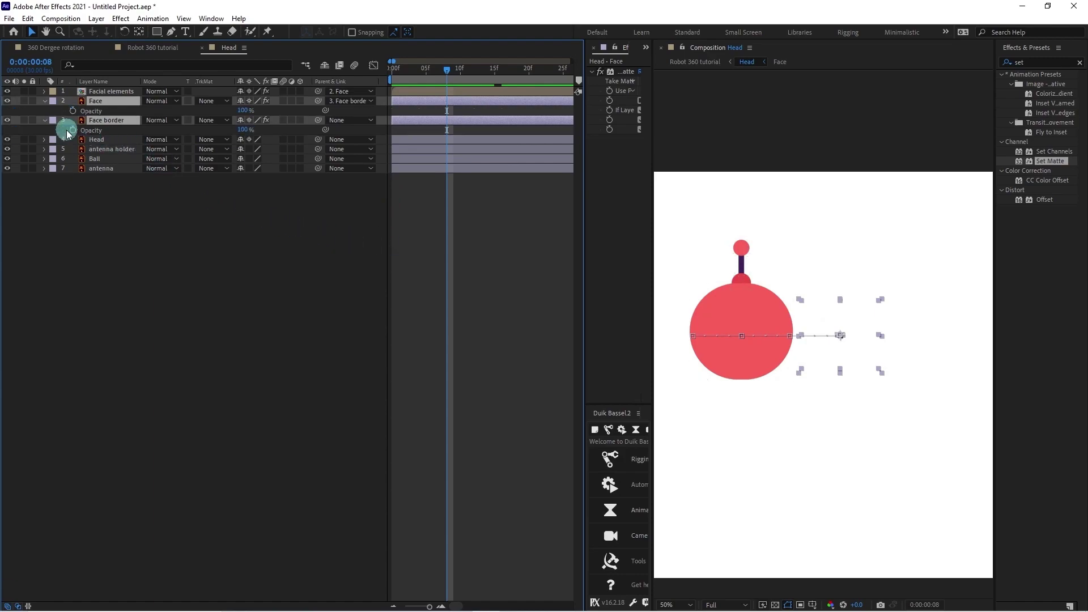
key("shift+p")
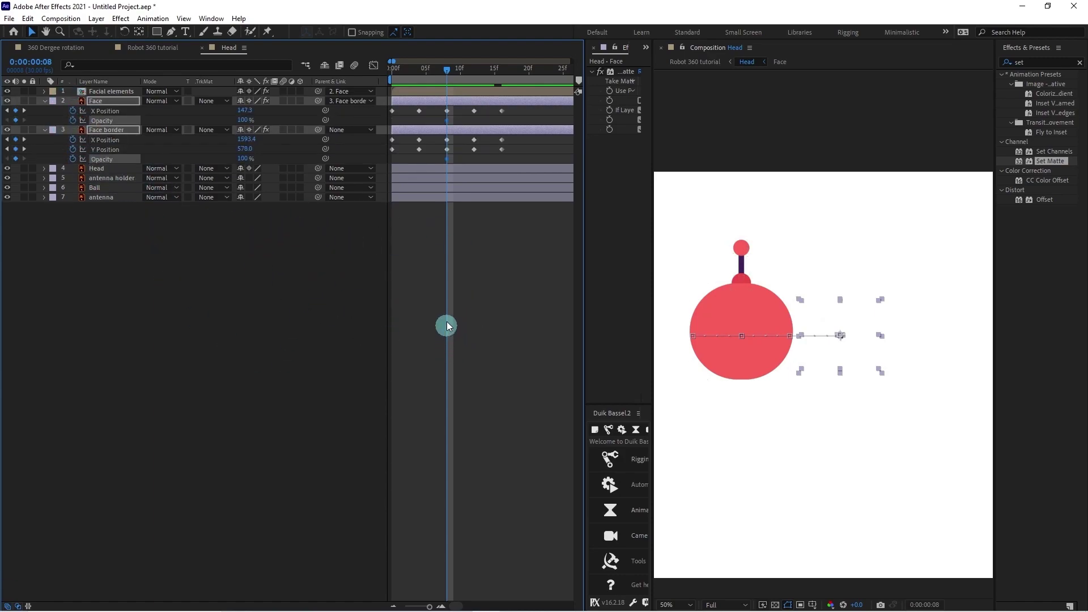
Set the Opacity of the Face and Face border layers to 0% at frame 8.
left_click_drag(449, 75, 357, 68)
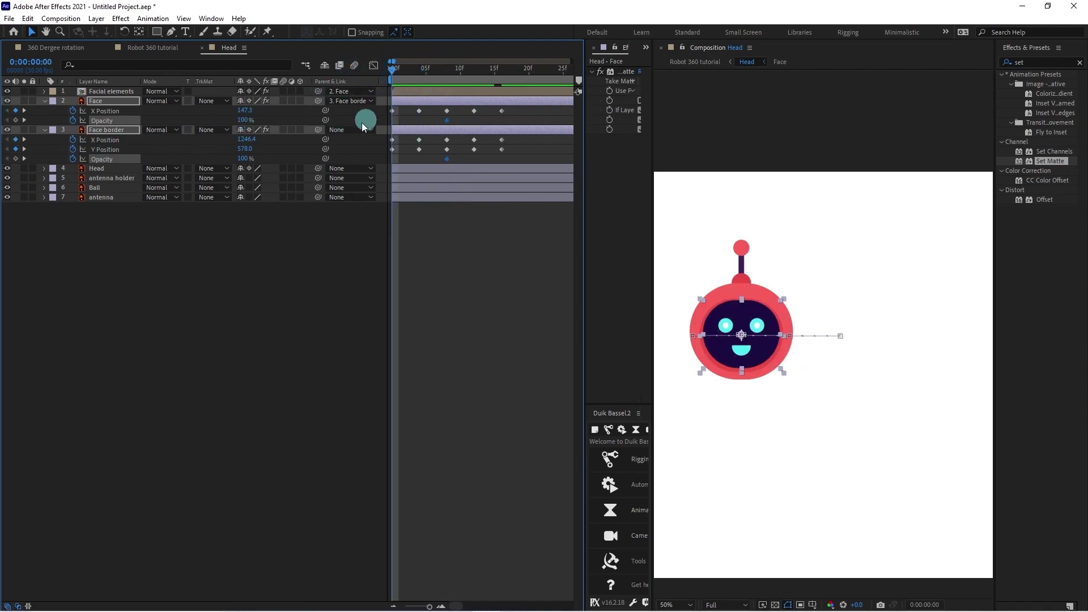
left_click(448, 71)
left_click(243, 119)
key("Return")
left_click(374, 91)
Keyframe the Face and Face border layers' Opacity at 100% at frames 12, 16 and 0.
left_click(474, 71)
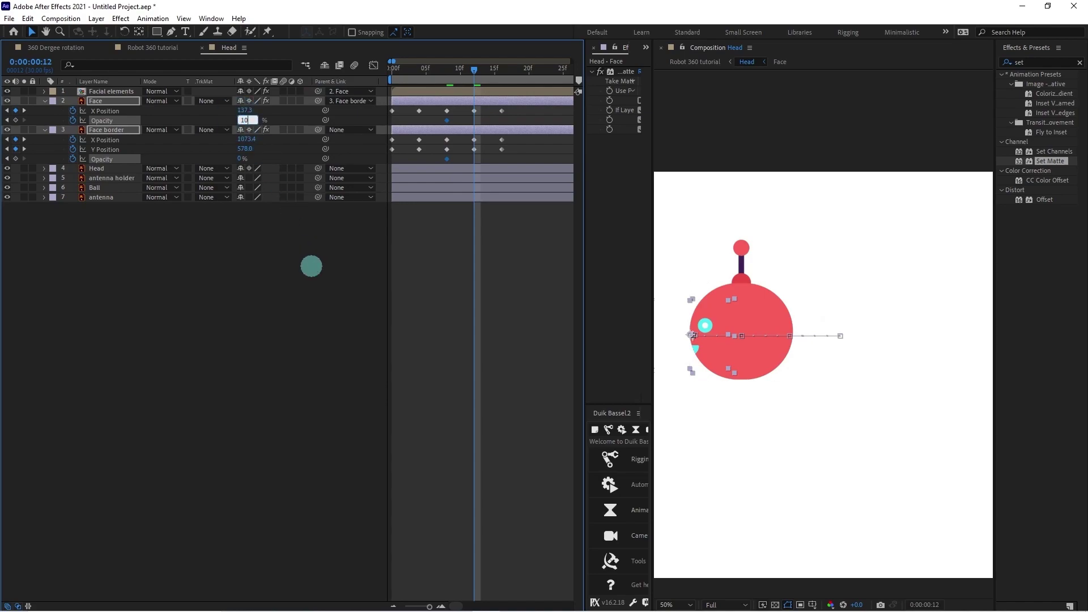
key("Return")
key("k")
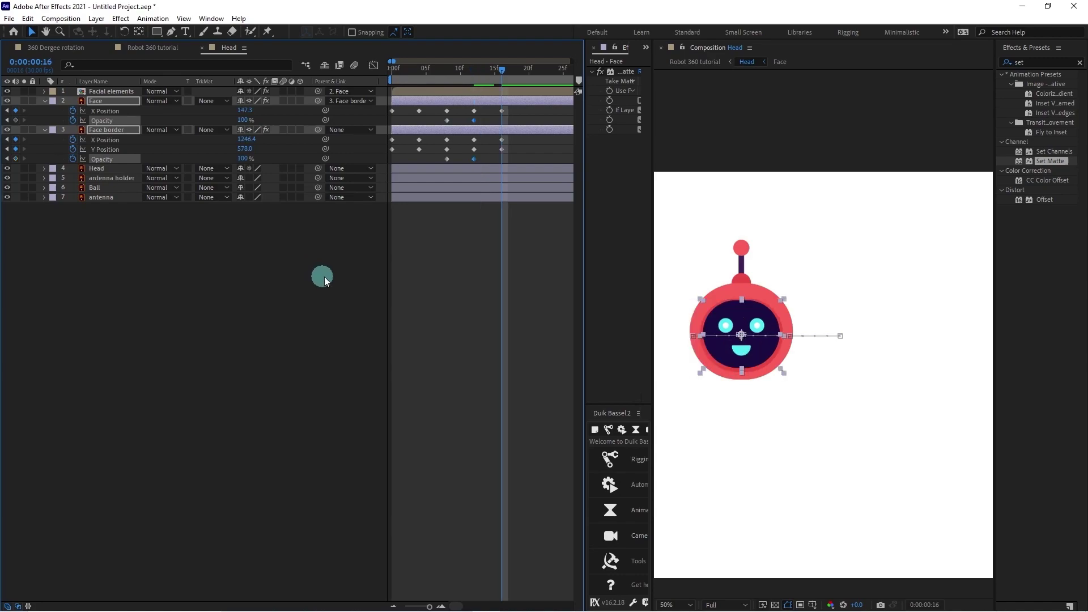
left_click(15, 120)
left_click(16, 158)
left_click_drag(418, 71, 391, 70)
left_click_drag(241, 120, 286, 119)
Convert all Opacity keyframes of the Face and Face border layers to hold keyframes.
left_click_drag(418, 66, 417, 75)
left_click(403, 112)
left_click_drag(498, 121, 379, 124)
left_click_drag(512, 159, 396, 164)
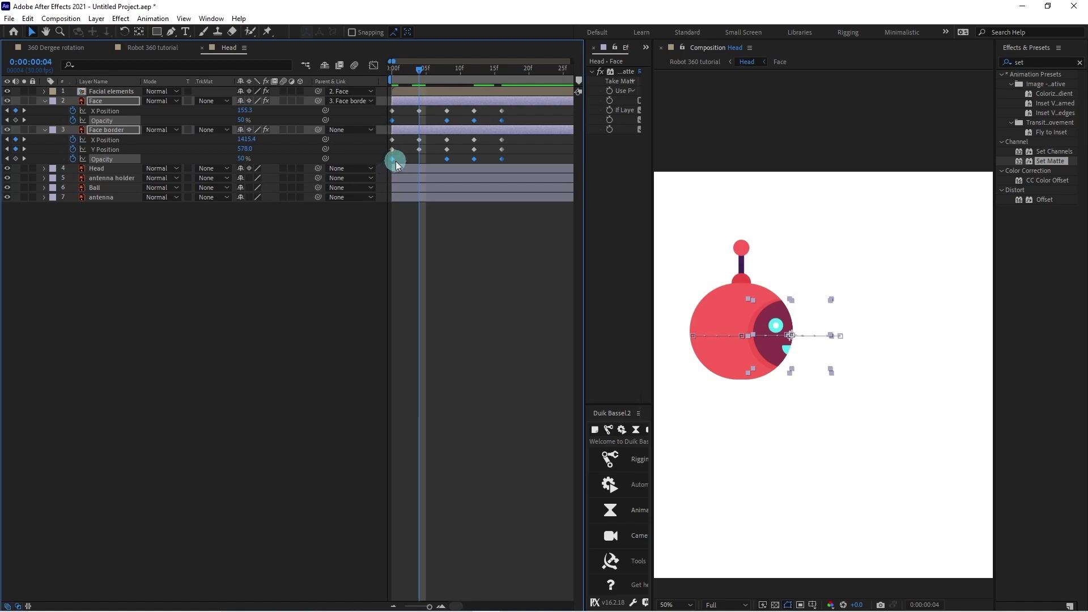
key("ctrl+alt+h")
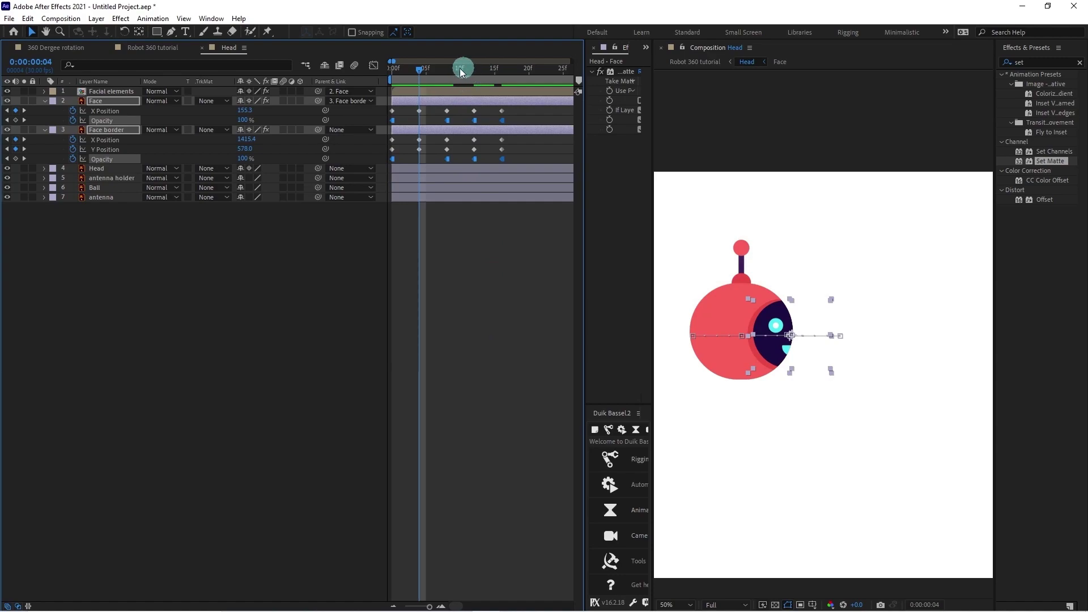
Copy the Face layer's Opacity keyframes onto the Facial elements layer, starting at frame 0.
left_click_drag(411, 73, 370, 91)
left_click(206, 304)
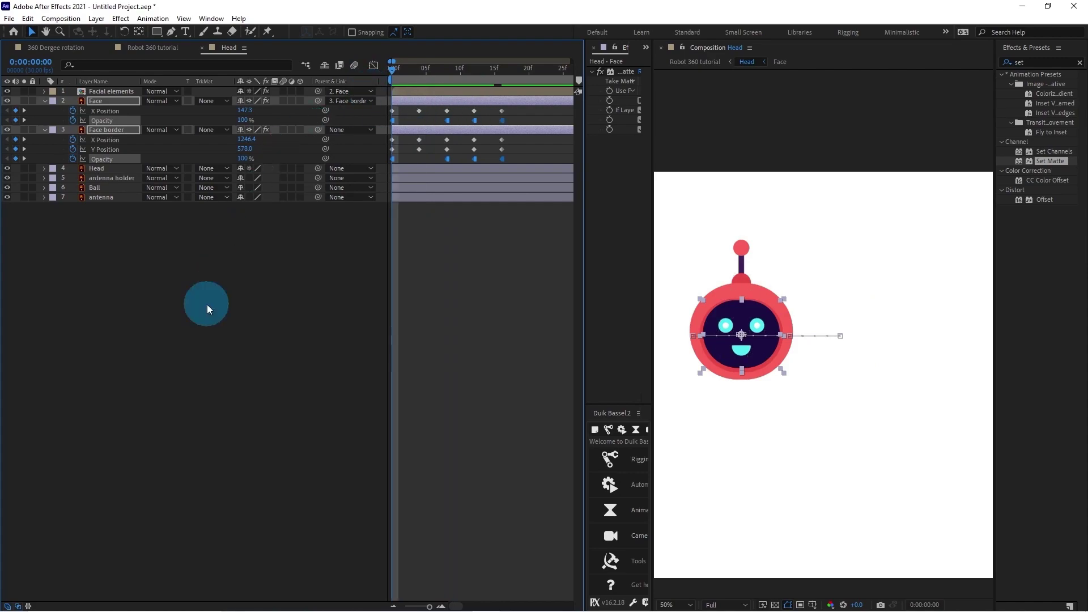
left_click(101, 111)
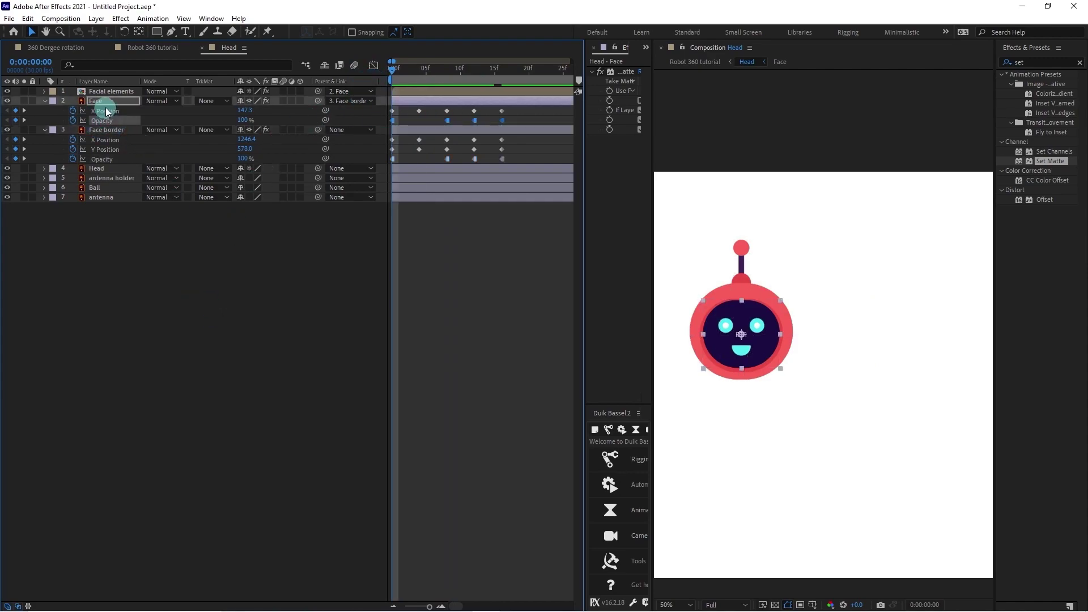
left_click(107, 94)
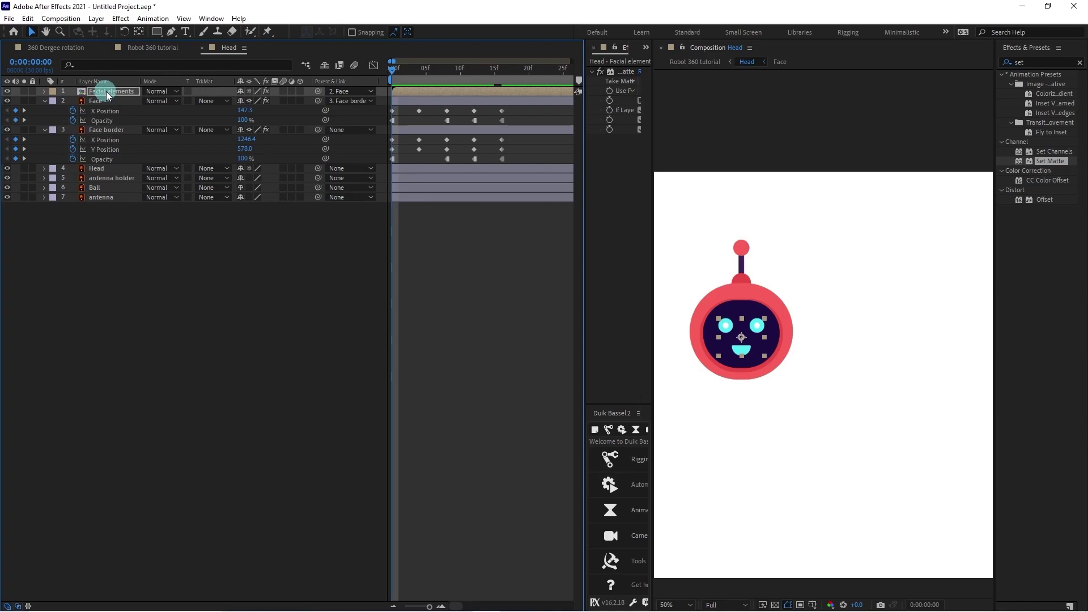
key("ctrl+v")
left_click_drag(402, 67, 379, 140)
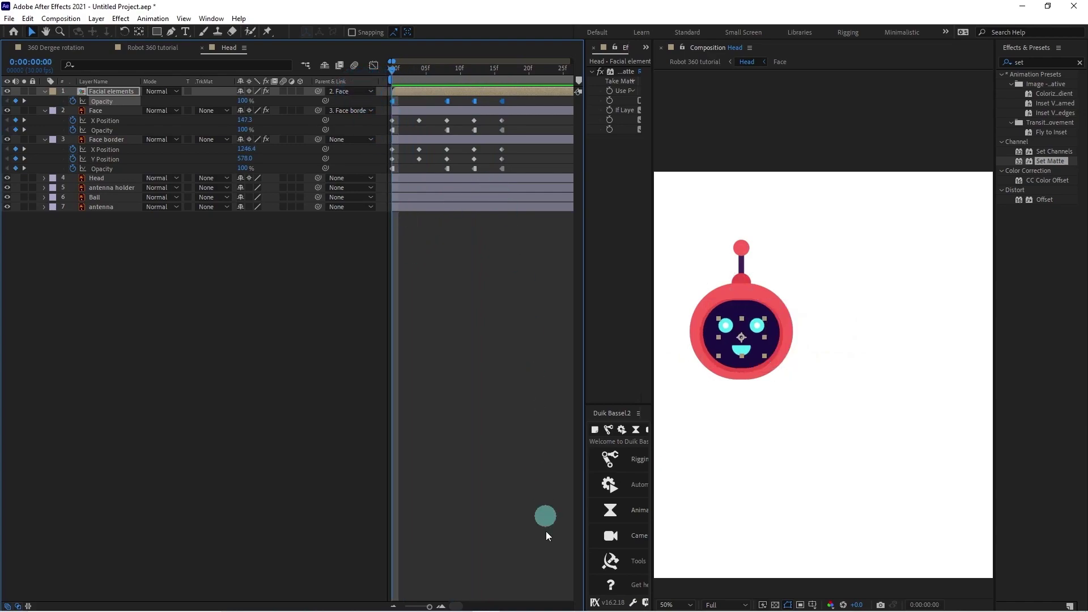
Create a 2D slider controller with Duik's Connector and place it to the right of the robot's head.
left_click_drag(585, 331, 499, 332)
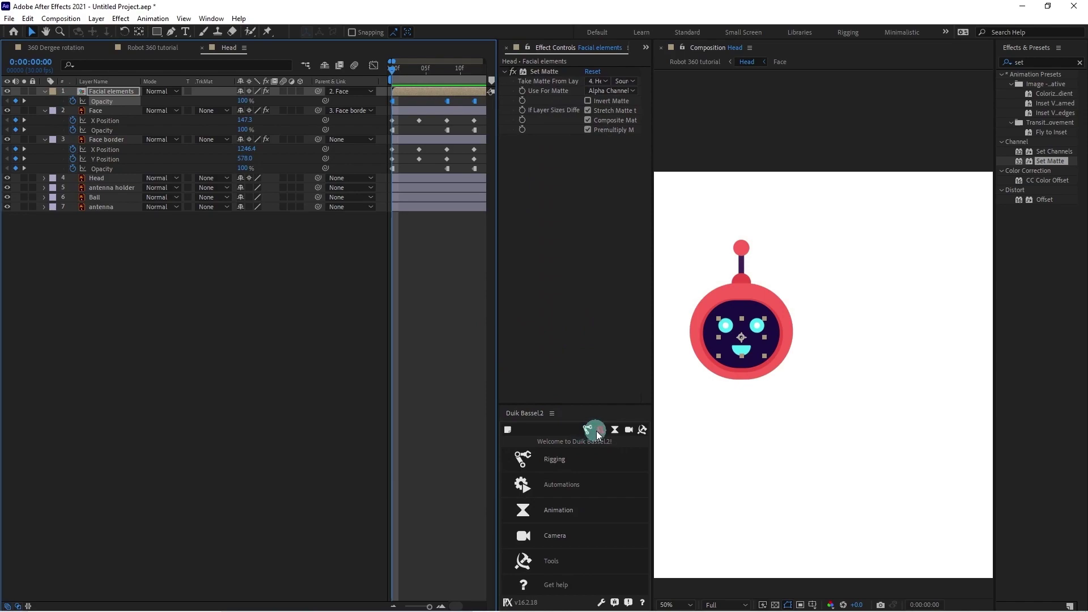
left_click(587, 430)
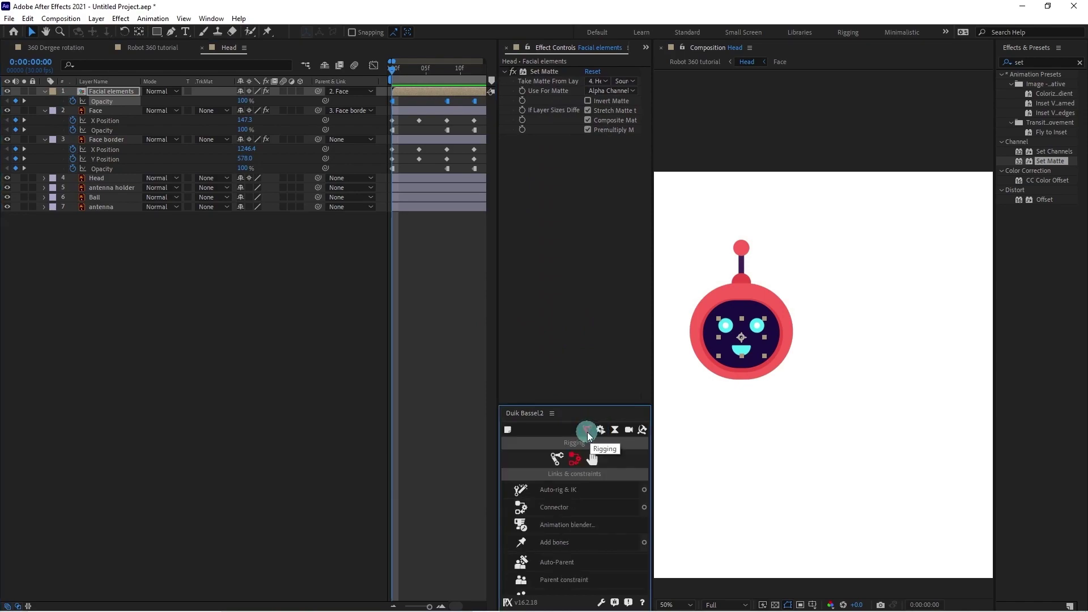
left_click(646, 507)
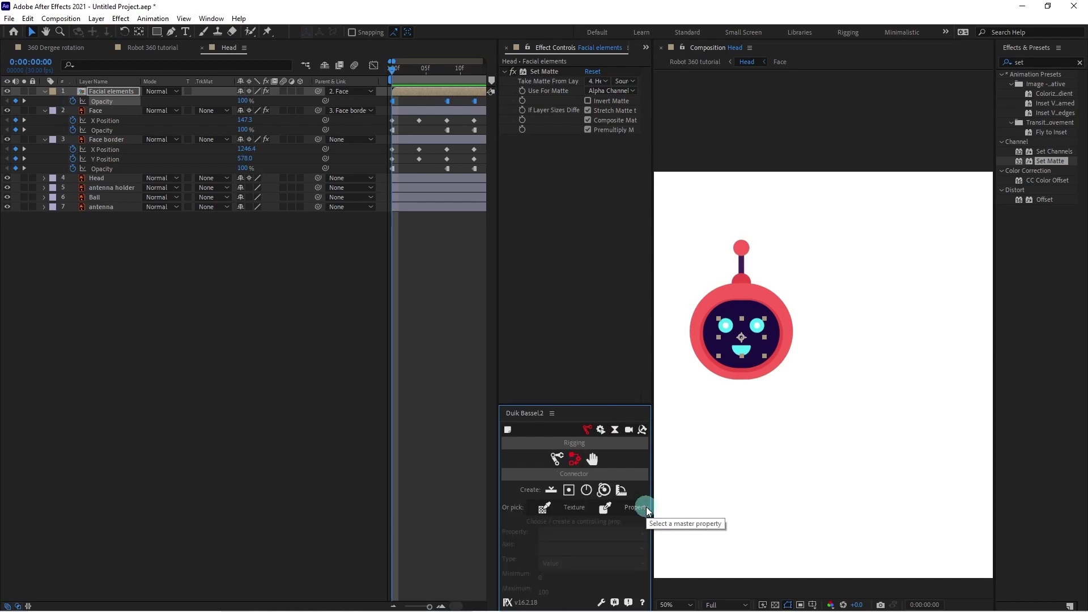
left_click(571, 495)
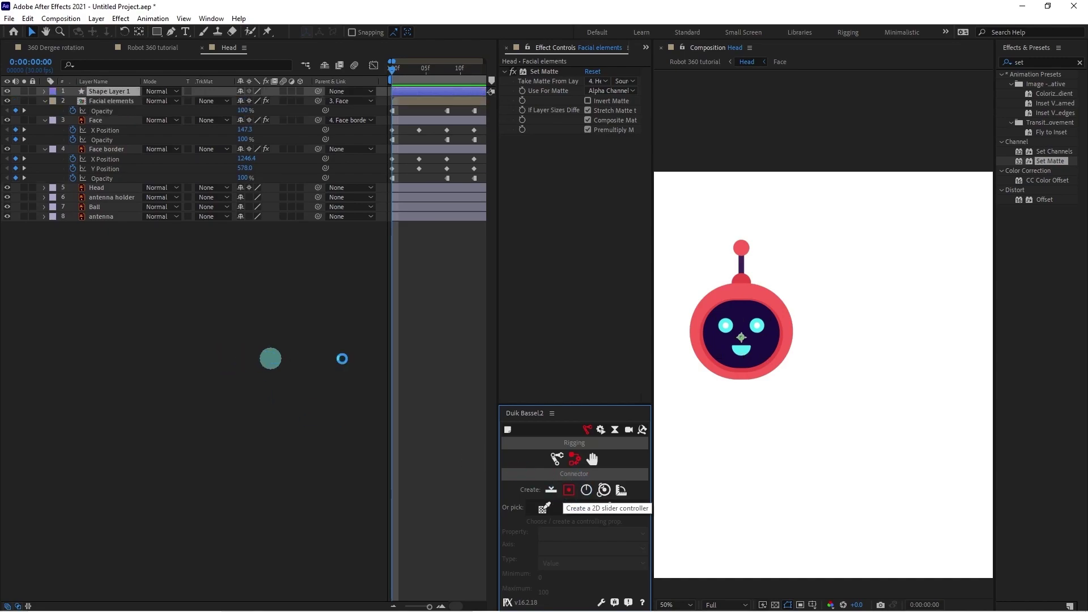
left_click(107, 101)
left_click_drag(760, 345, 856, 343)
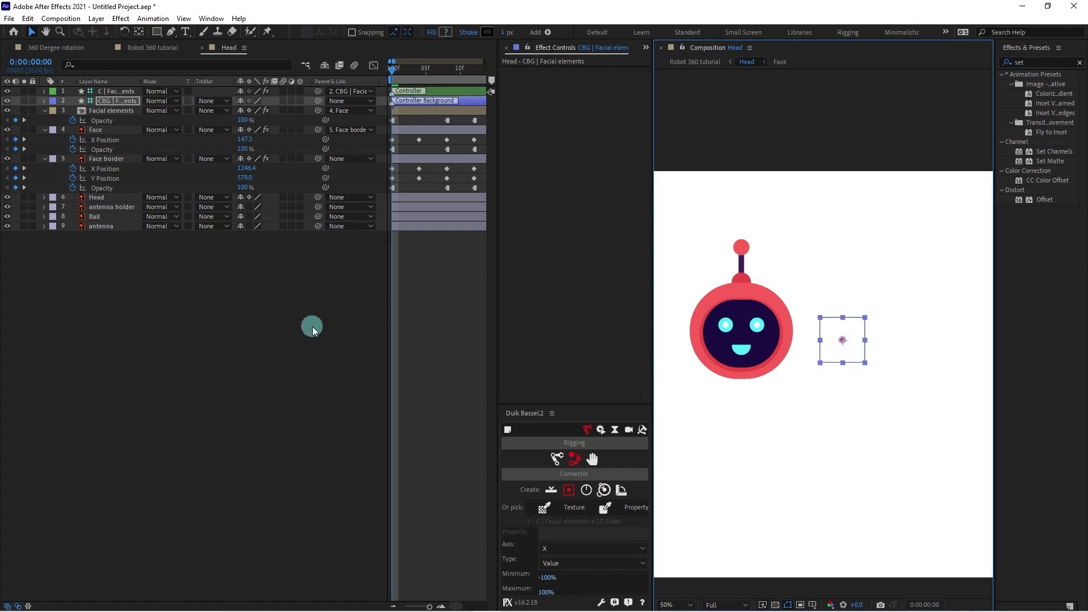
left_click(293, 364)
left_click(475, 121)
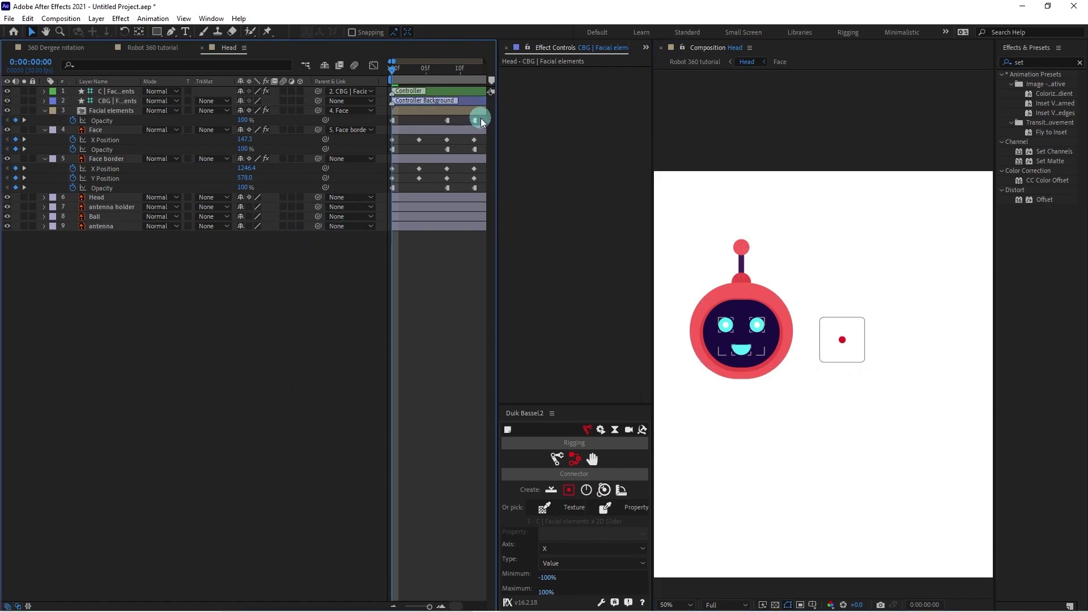
left_click_drag(481, 123, 390, 153)
left_click_drag(495, 179, 386, 195)
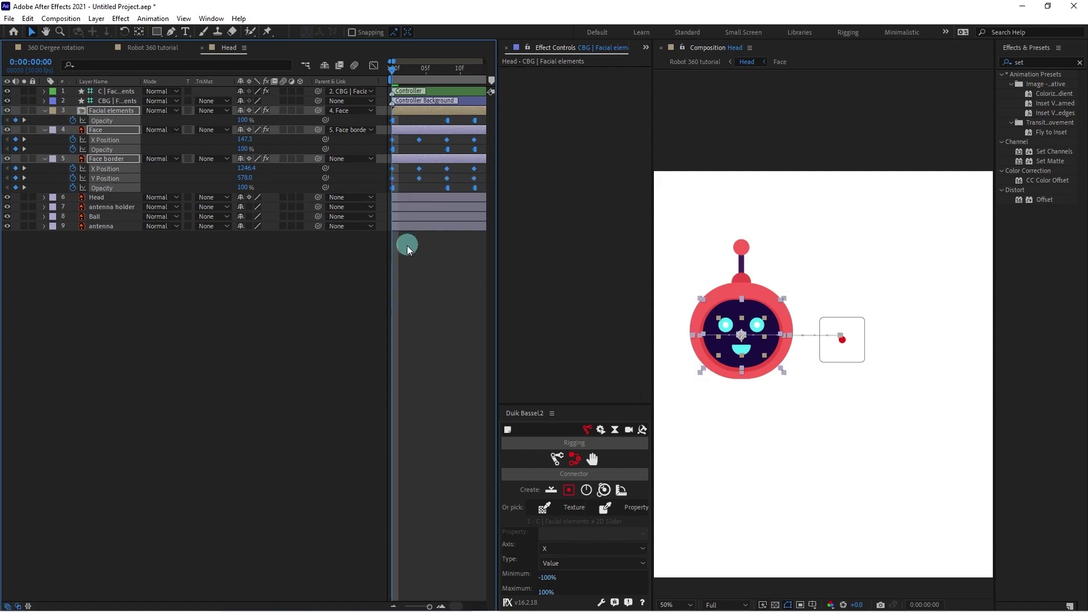
left_click(409, 250)
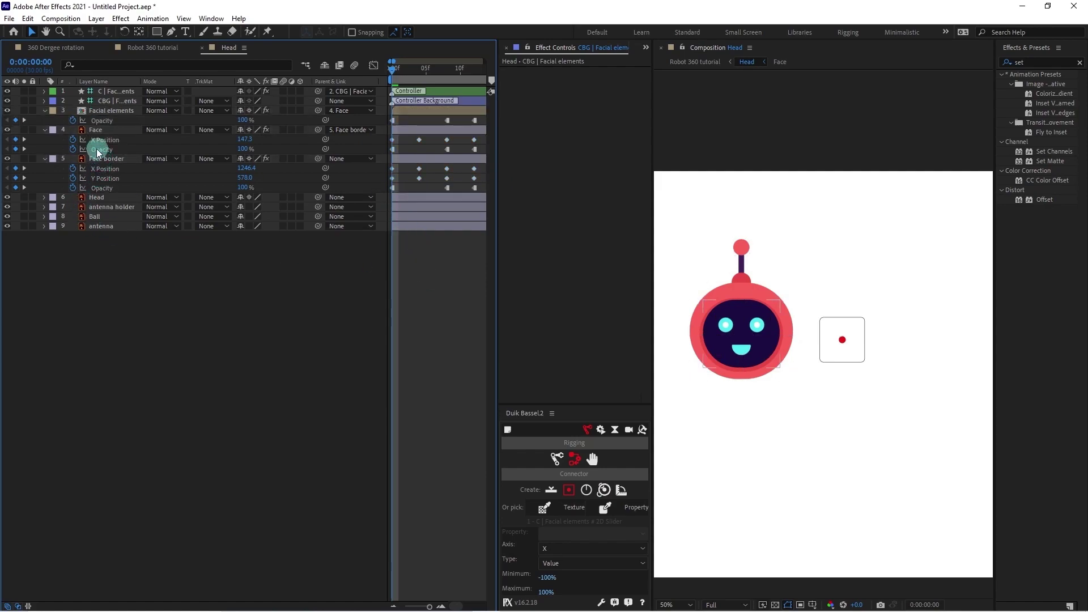
Connect the Facial elements Opacity, Face X Position, and Face border X Position and Opacity to the 2D slider's X axis.
left_click(105, 130)
left_click(102, 120, "ctrl")
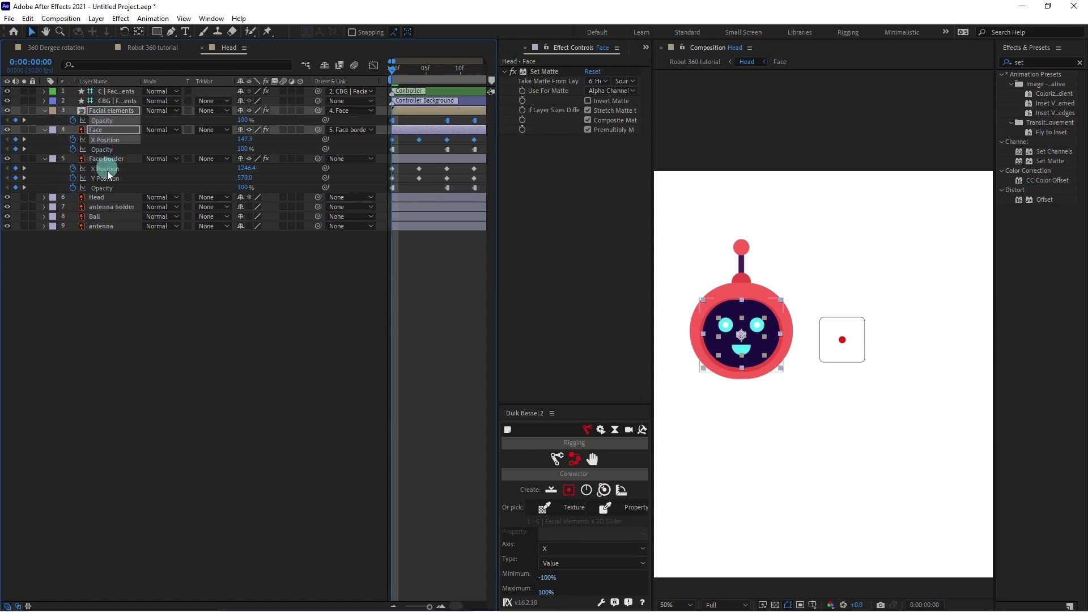
left_click(101, 187, "ctrl")
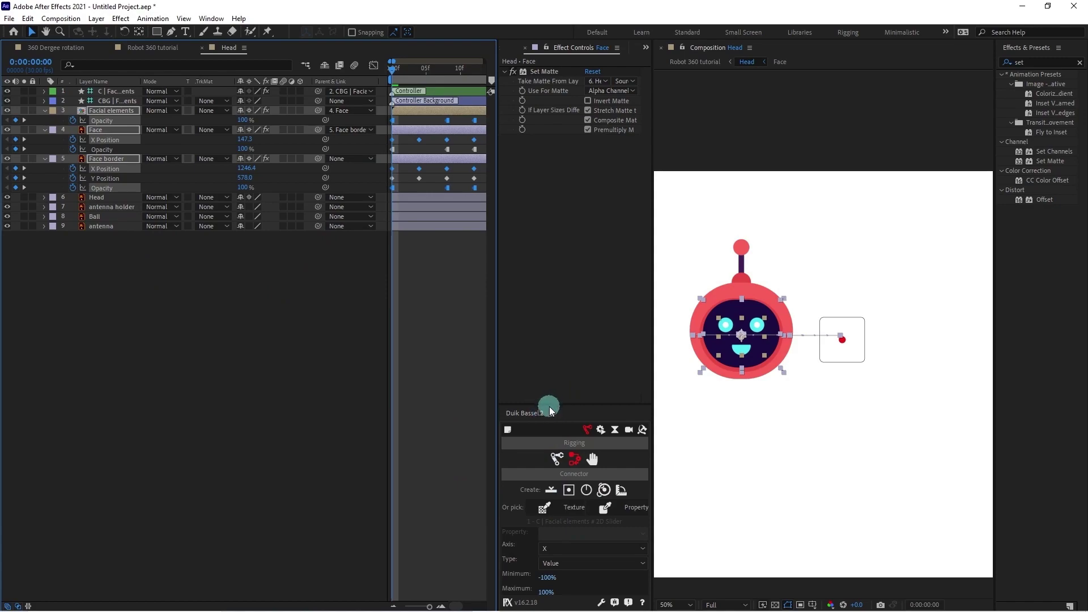
left_click_drag(549, 404, 549, 335)
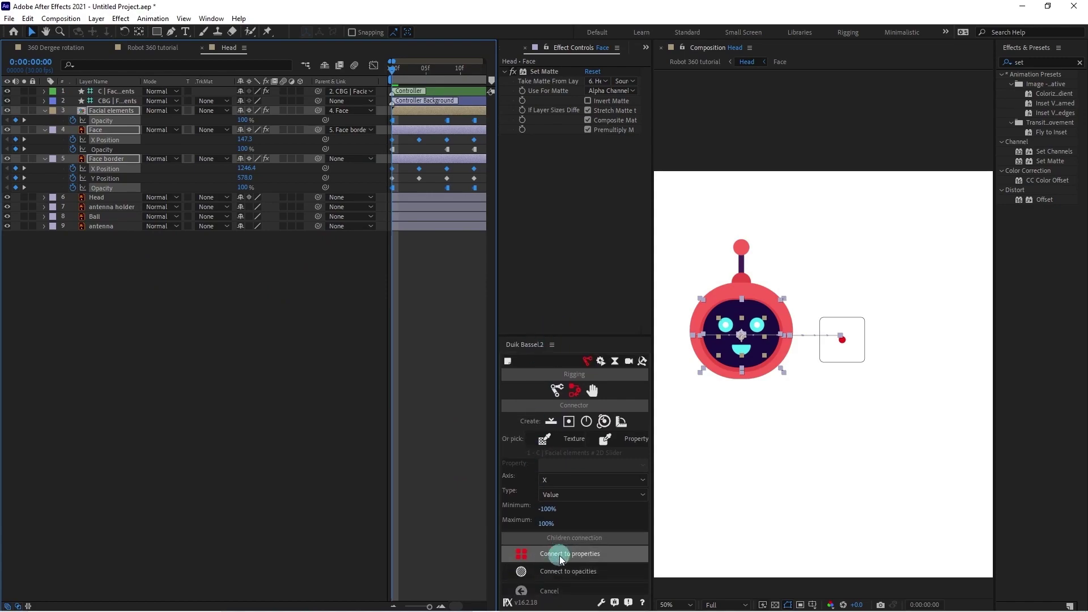
left_click(554, 482)
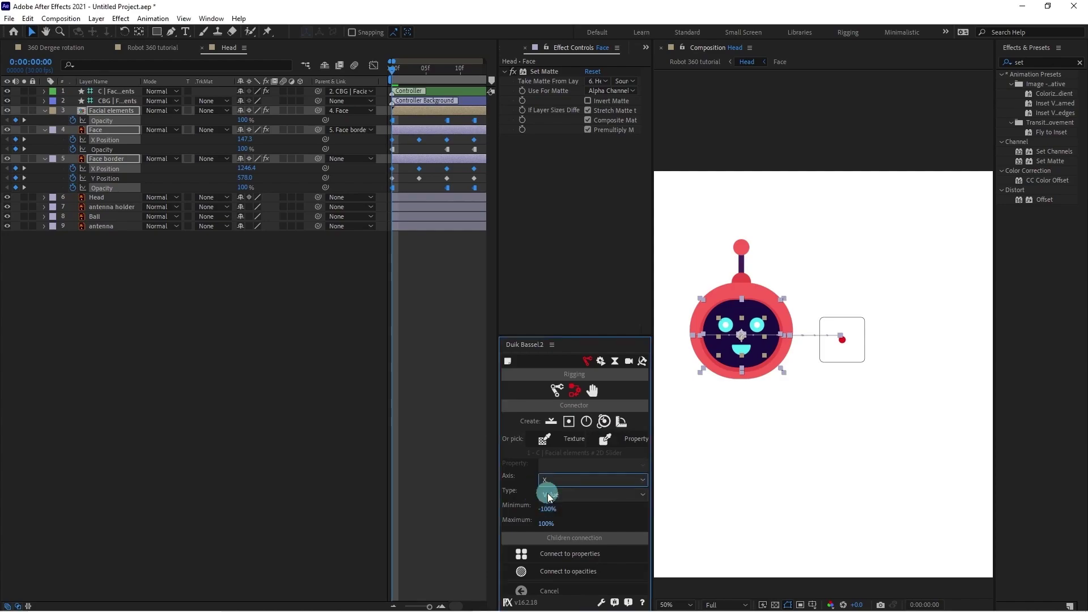
left_click(562, 554)
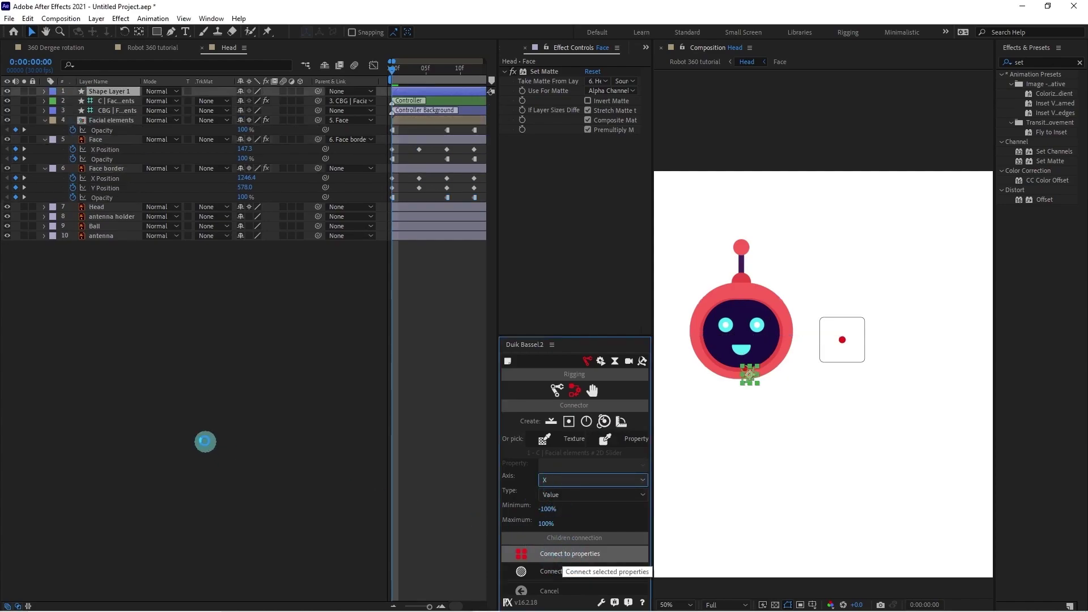
left_click(710, 383)
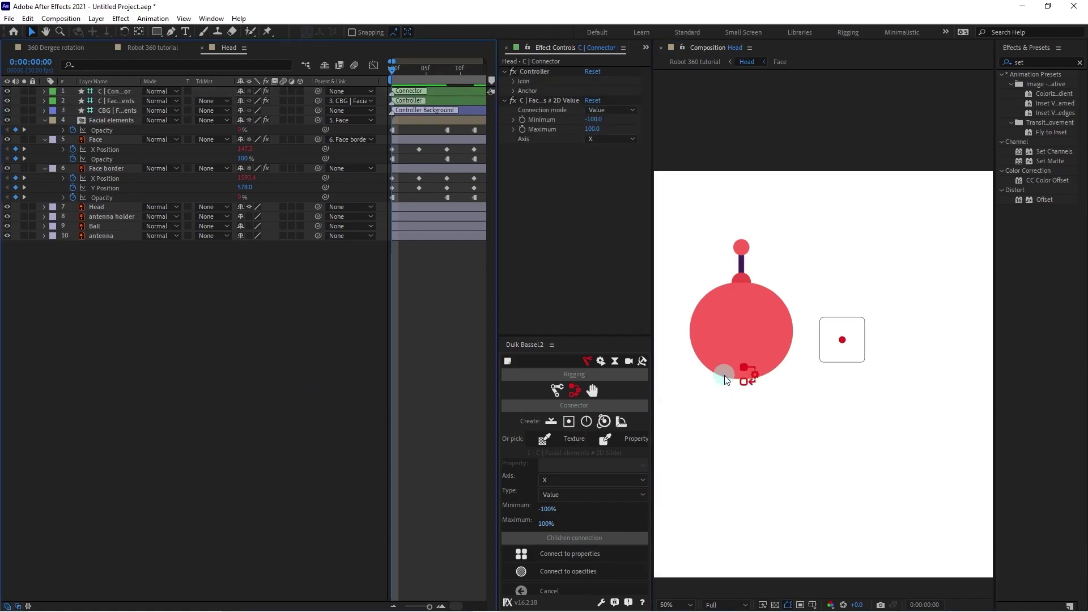
Shift the slider controller slightly right of its centre to test the connected face layers.
left_click(842, 340)
scroll(842, 343, "up", 4)
scroll(853, 349, "down", 2)
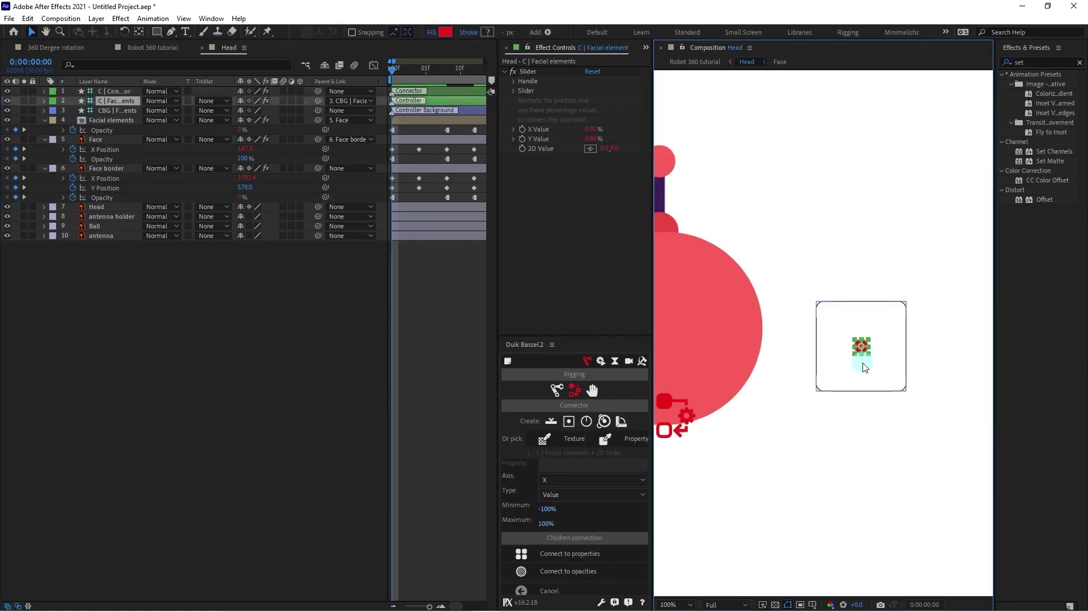
mouse_move(861, 348)
left_mouse_down()
mouse_move(811, 347)
mouse_move(877, 342)
mouse_move(821, 341)
mouse_move(850, 343)
left_mouse_up()
scroll(814, 348, "down", 1)
Connect the Face layer's Opacity to the slider's X axis and move the controller left past the edge of its box.
left_click(100, 158)
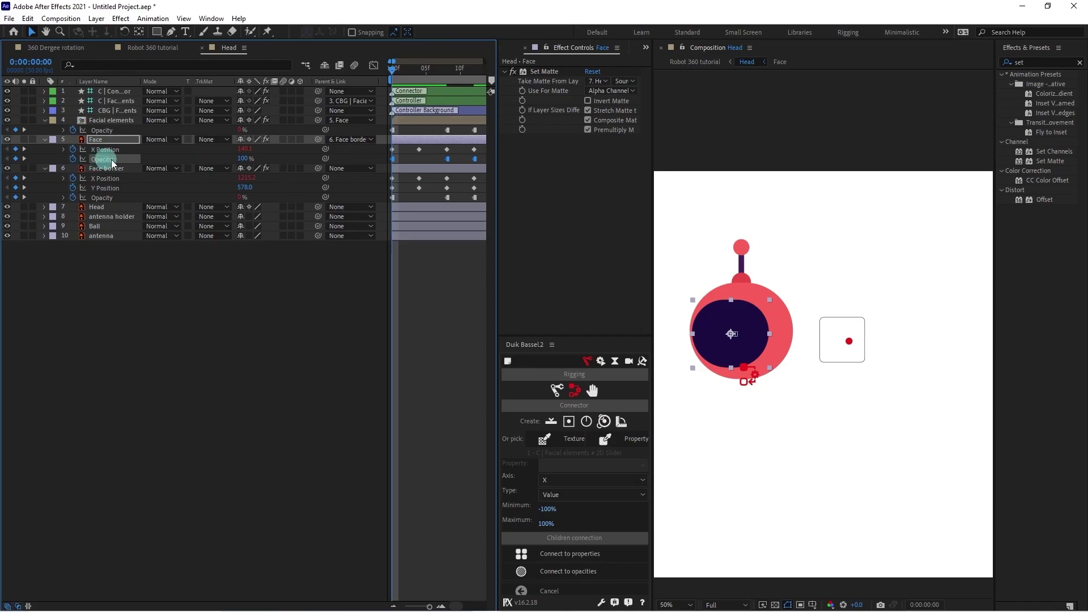
left_click(566, 555)
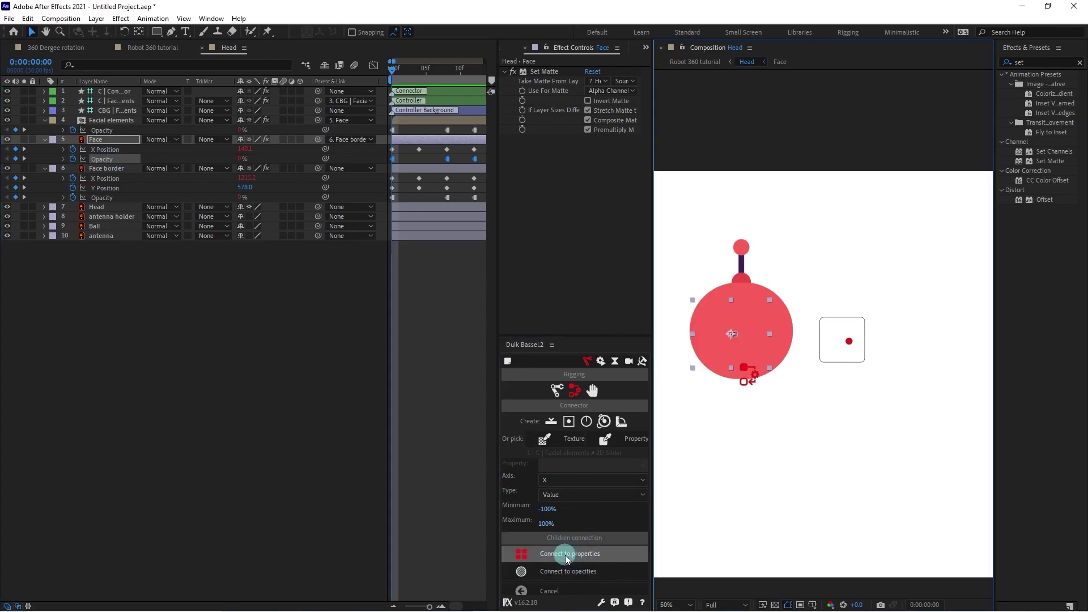
left_click_drag(848, 343, 810, 340)
left_click(280, 362)
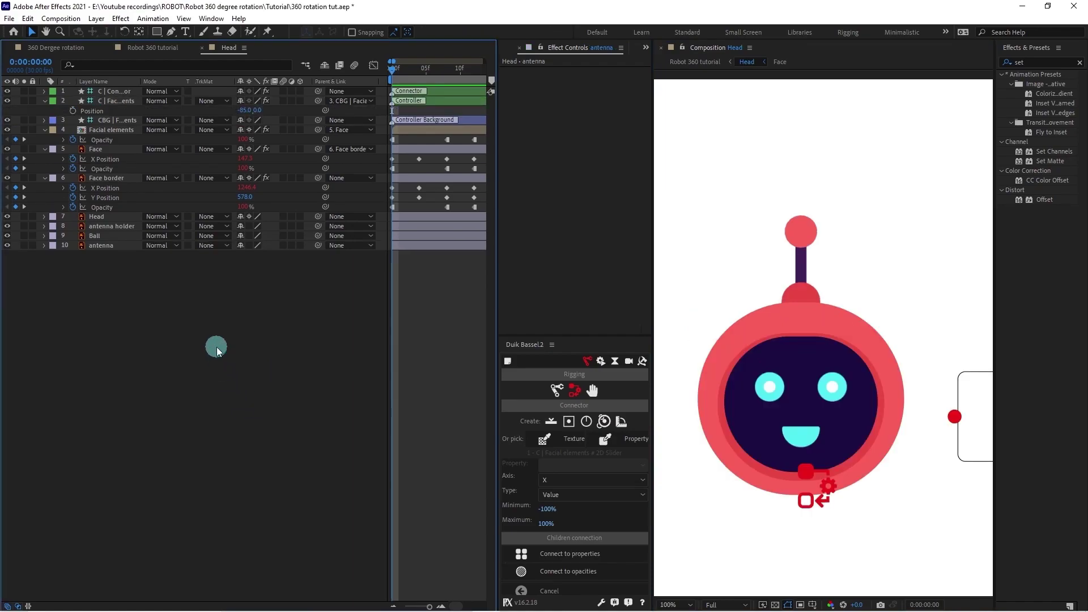
Solo the antenna layer to isolate it in the composition view.
left_click(106, 245)
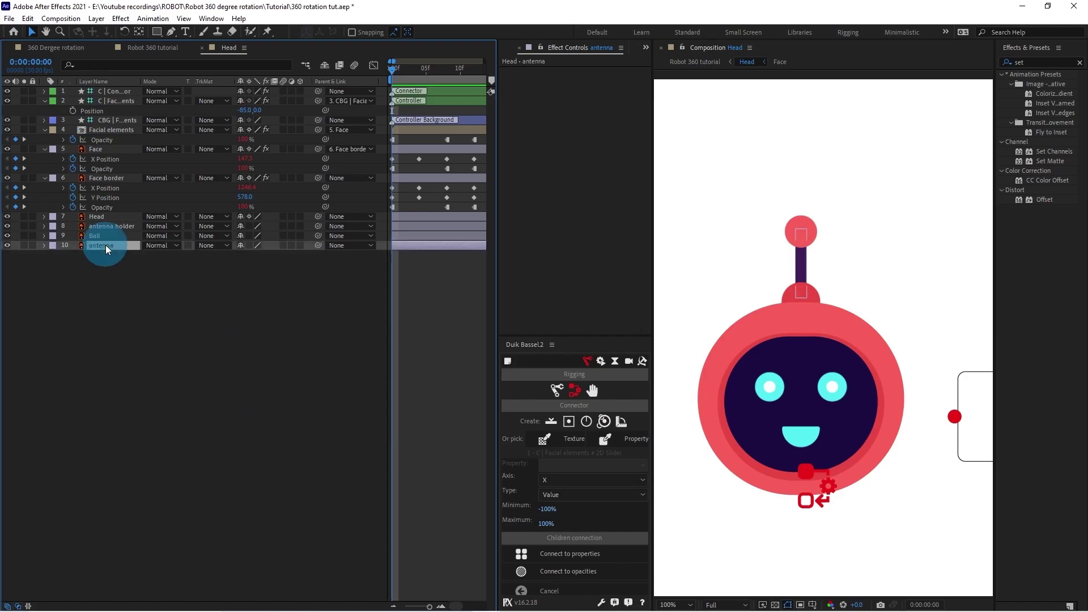
left_click(25, 245)
scroll(826, 298, "up", 2)
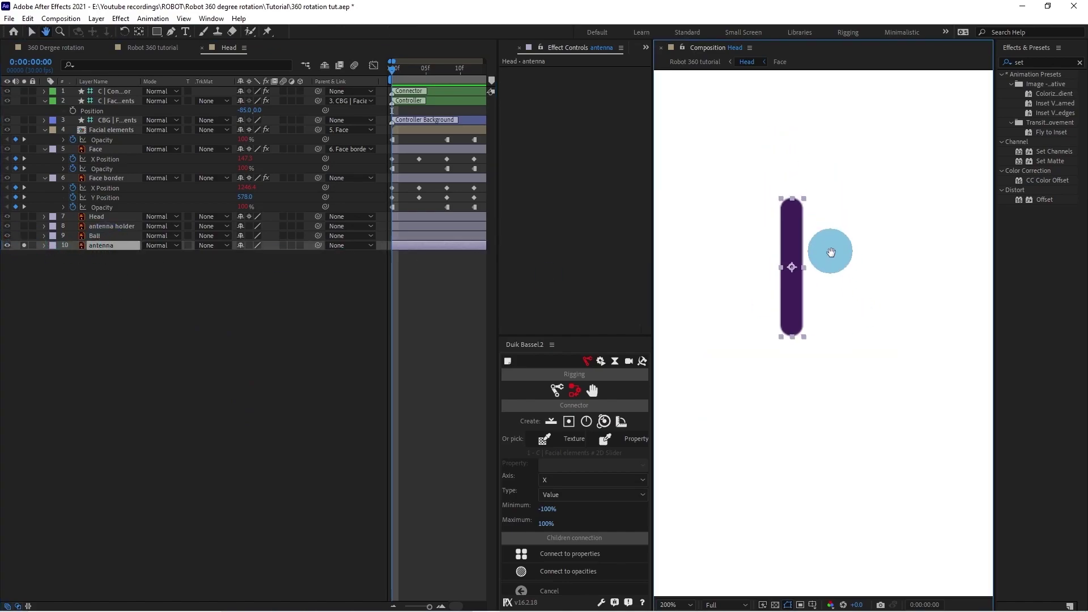
Place three puppet pins along the antenna, at its base, middle and tip.
left_click(269, 32)
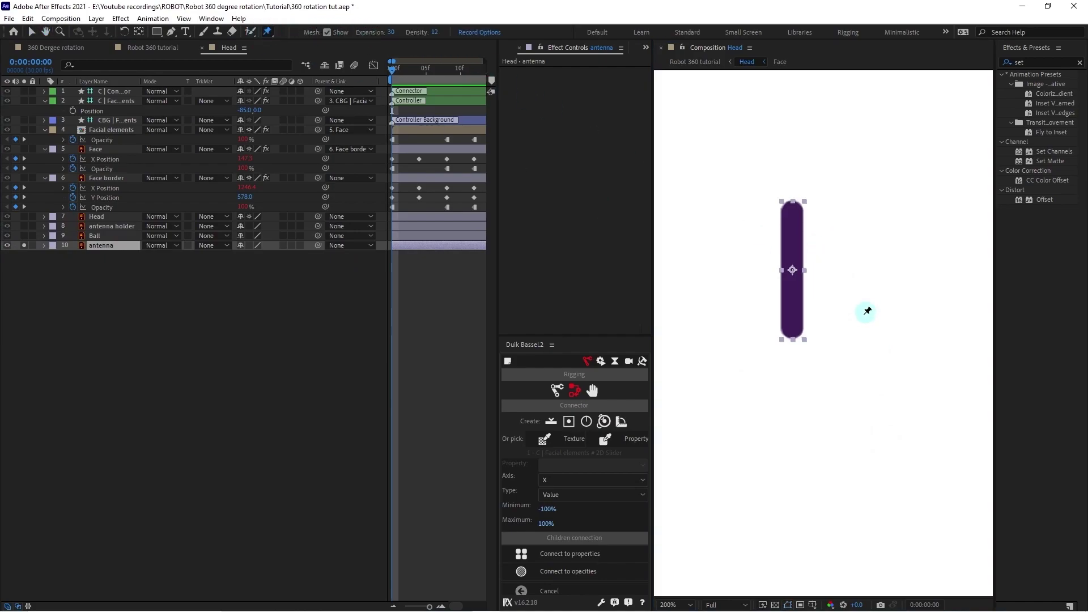
left_click(793, 327)
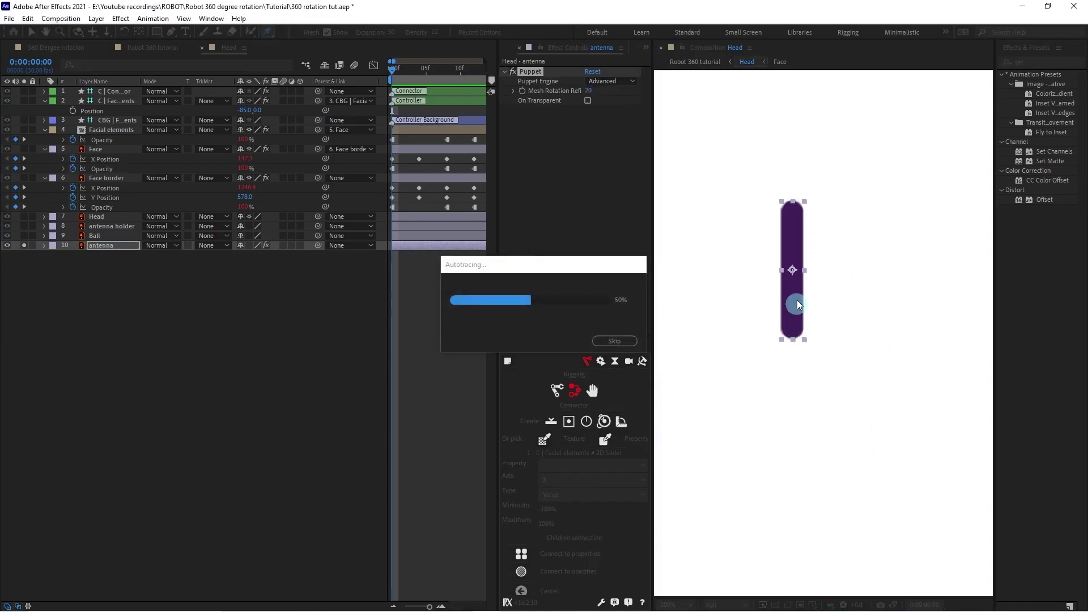
left_click(793, 269)
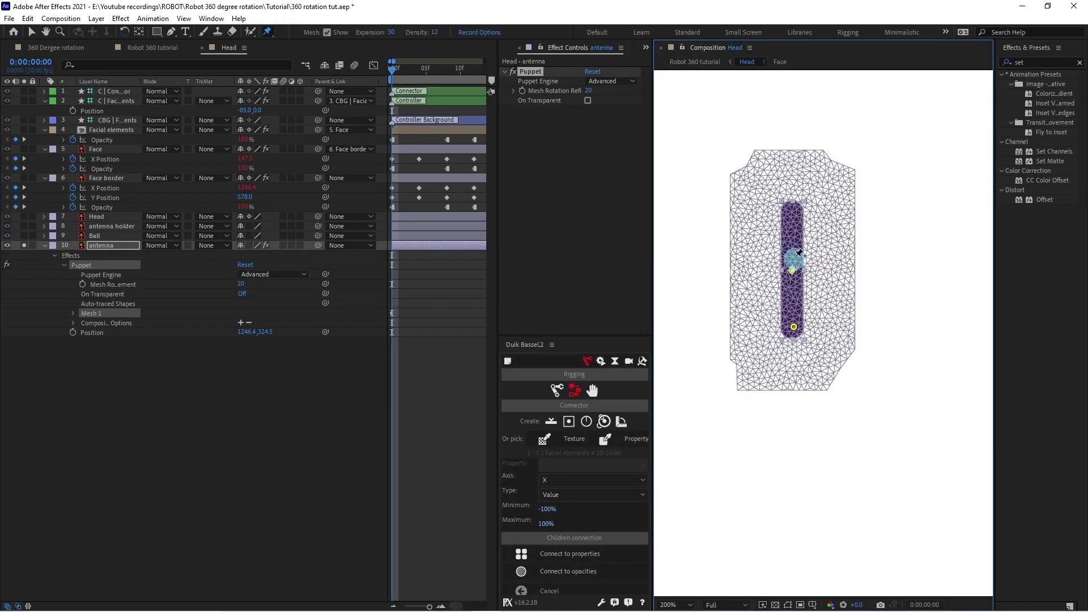
left_click(791, 213)
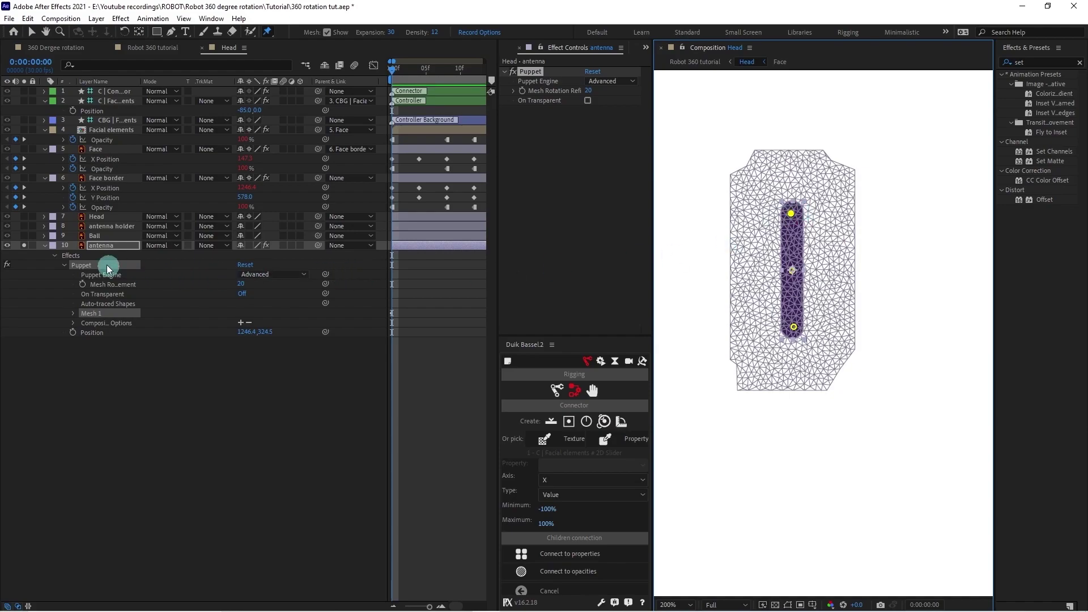
Add Duik bones to the antenna's Puppet effect, one for each of its three pins.
left_click(80, 266)
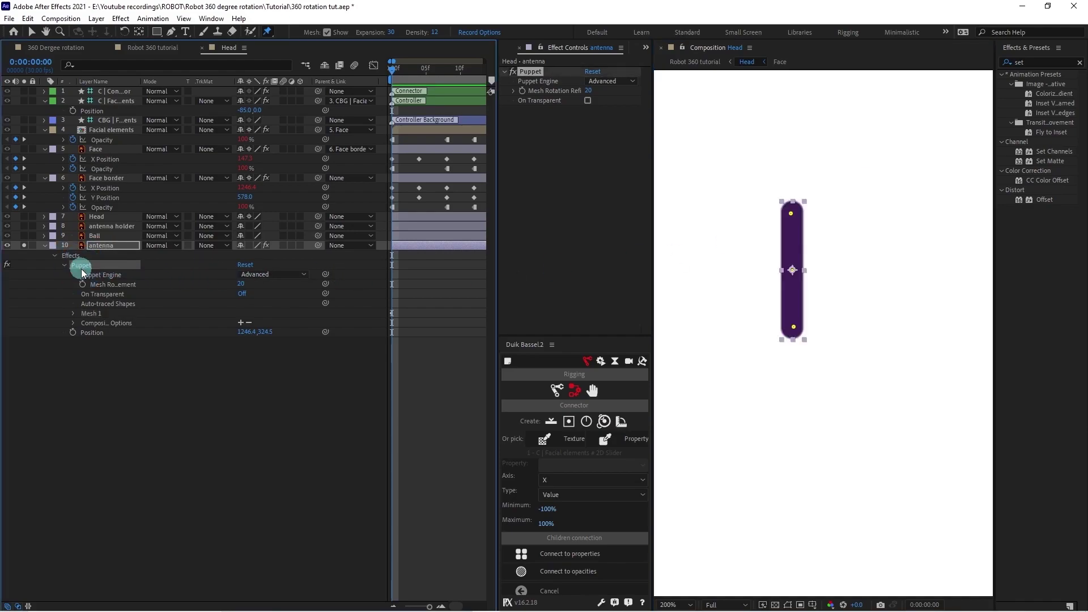
left_click(574, 394)
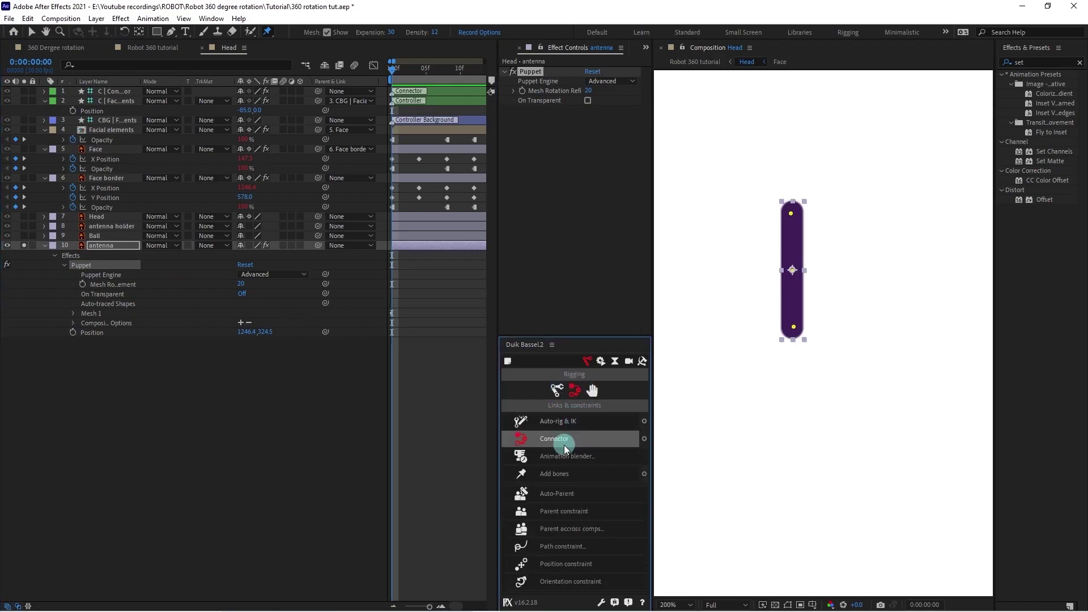
left_click(560, 477)
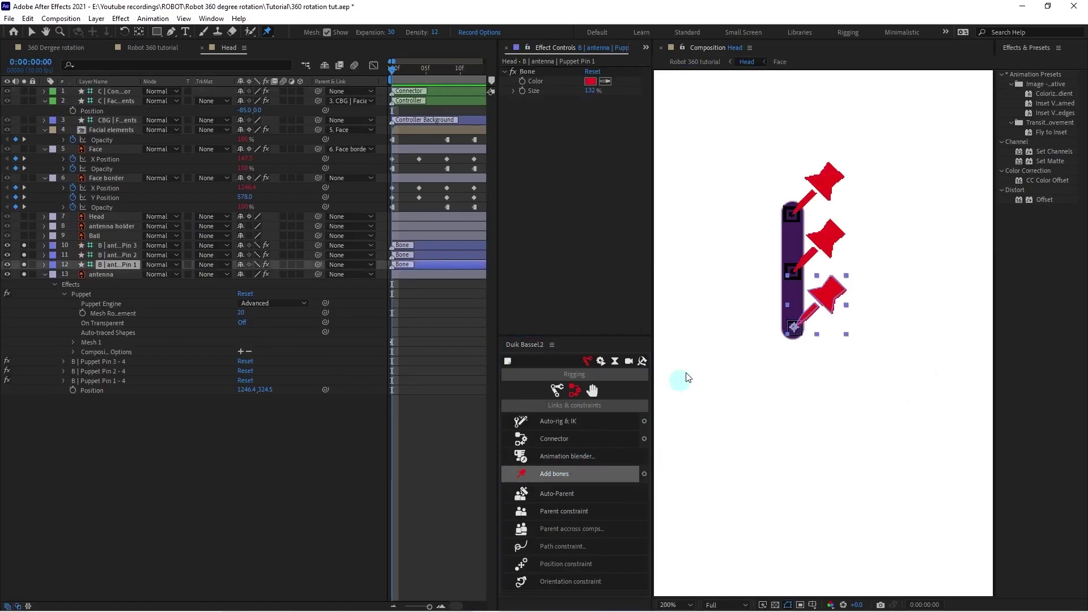
left_click(688, 377)
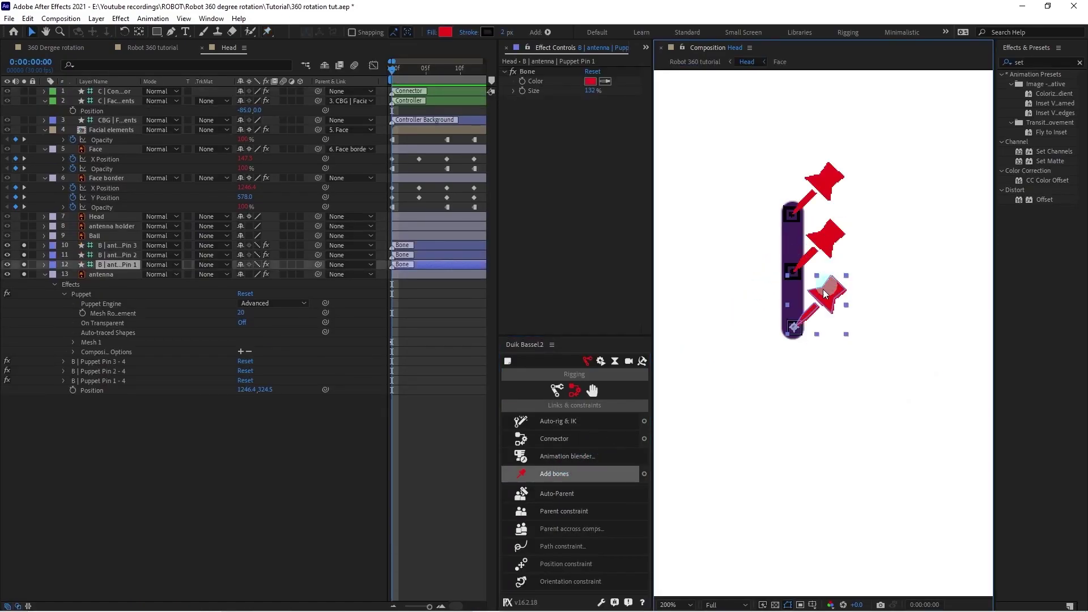
Rename the antenna's three bone layers 1, 2 and 3, from the base to the tip.
left_click(159, 293)
left_click(107, 275)
left_click(111, 273)
left_click(113, 264)
key("Return")
type("1")
key("Return")
key("ctrl+Up")
key("Return")
type("2")
key("Return")
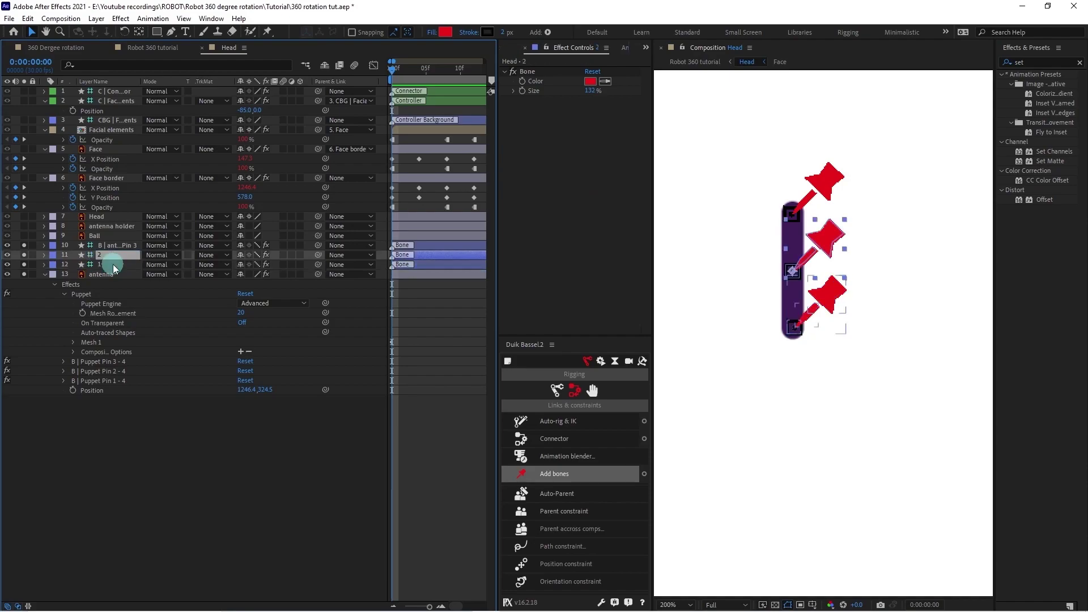
key("ctrl+Up")
key("Return")
type("3")
key("Return")
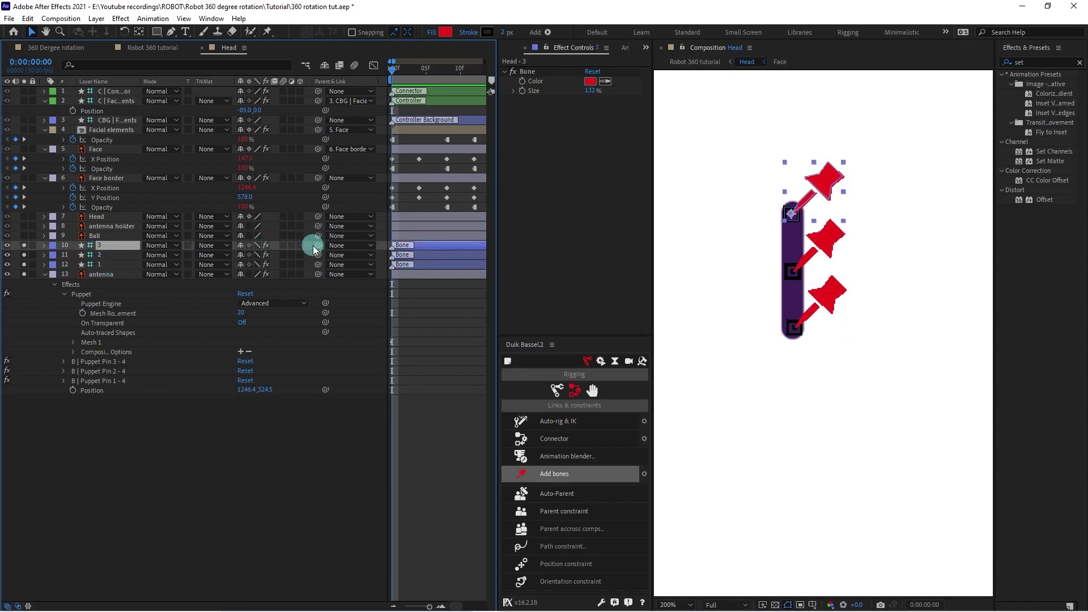
Parent bone 3 to bone 2, bone 2 to bone 1, and bone 1 to the antenna holder layer.
left_click_drag(318, 250, 312, 264)
left_click(114, 267)
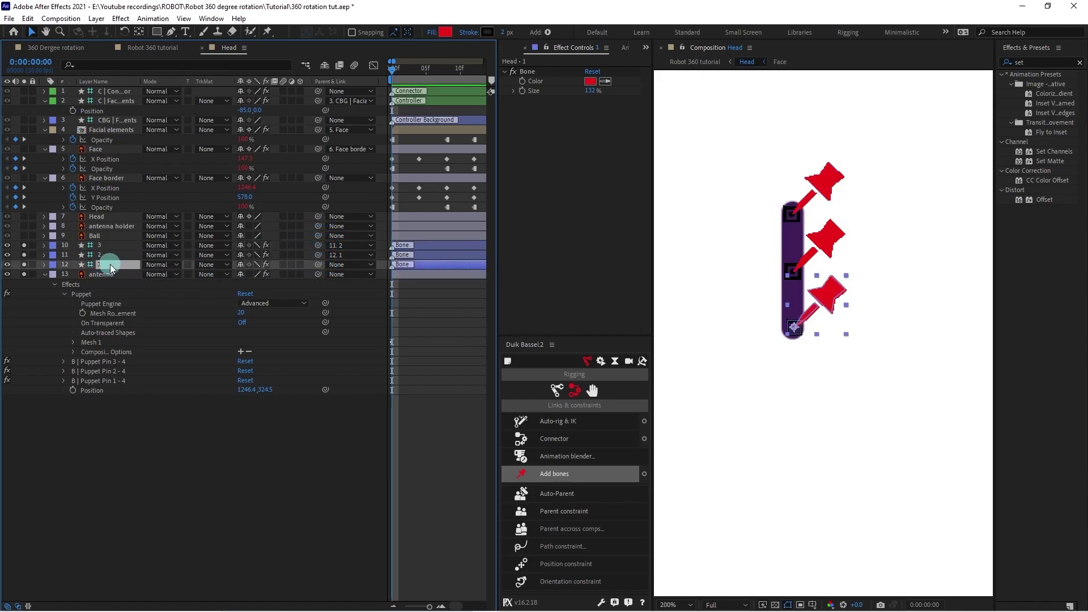
left_click(304, 266)
left_click_drag(301, 264, 122, 227)
Turn off solo for the antenna and its bones, and parent the Ball layer to bone 3.
left_click_drag(24, 245, 24, 274)
left_click(111, 226)
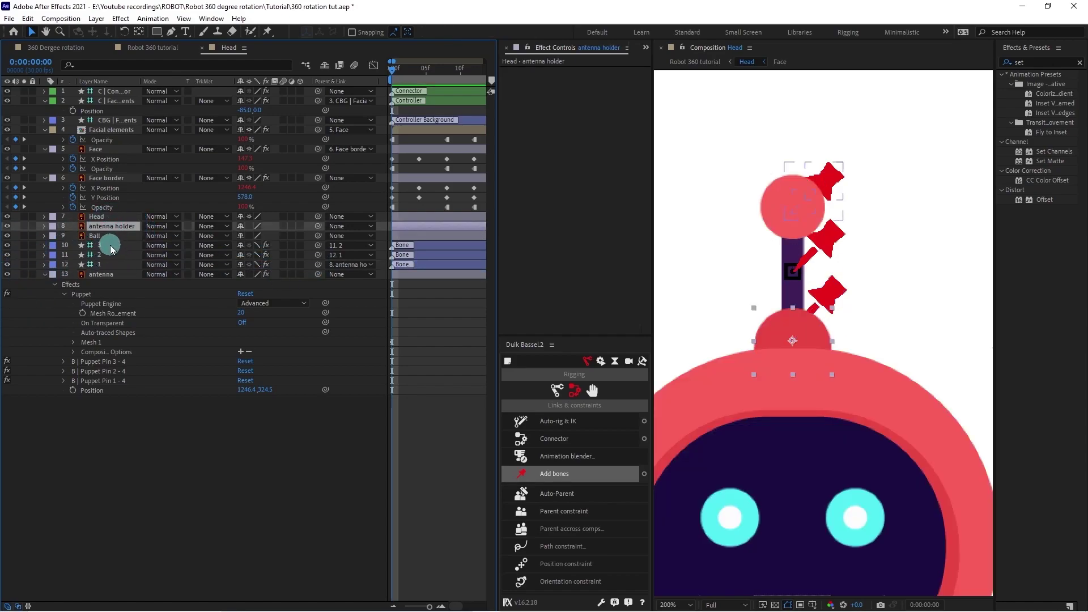
left_click(111, 248)
left_click(108, 216)
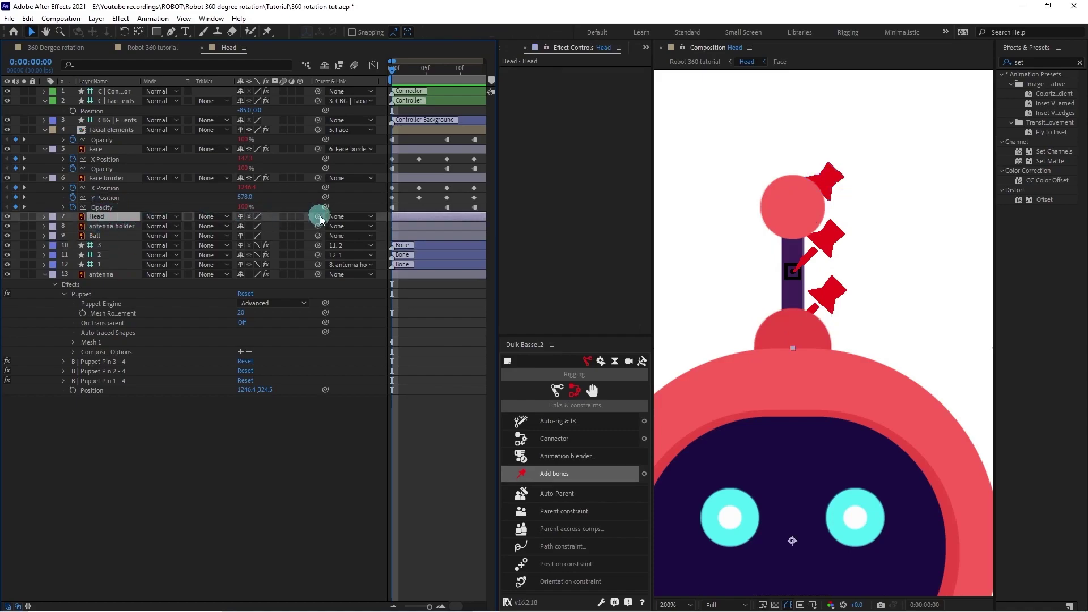
left_click(100, 236)
left_click_drag(318, 235, 112, 244)
Test the antenna bend by rotating bone 1 to -20°, bone 2 to -32° and bone 3 to -38°.
left_click(112, 245)
left_click(105, 264, "shift")
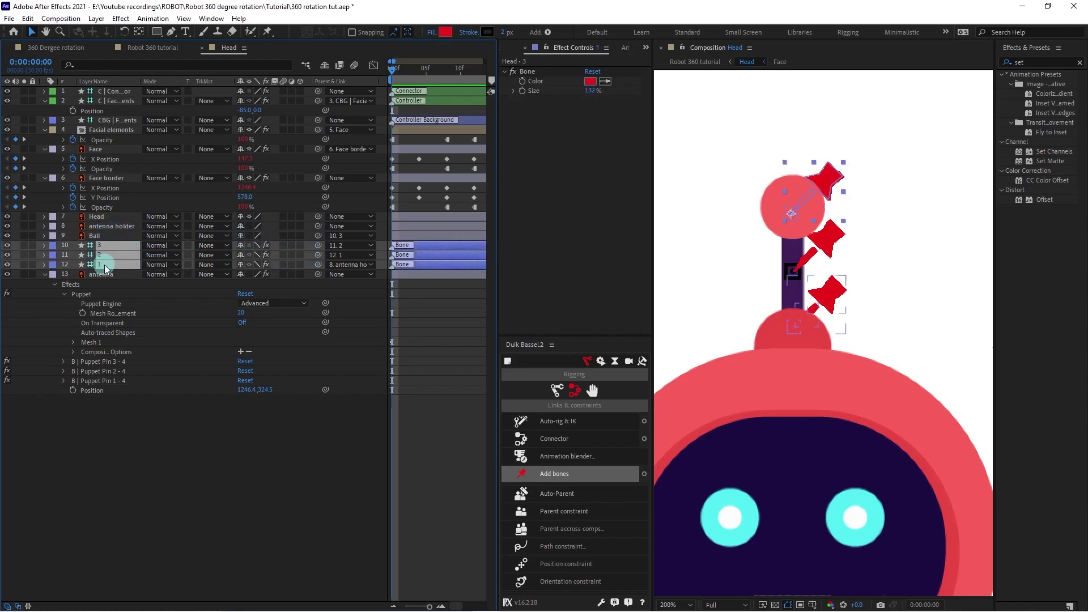
key("r")
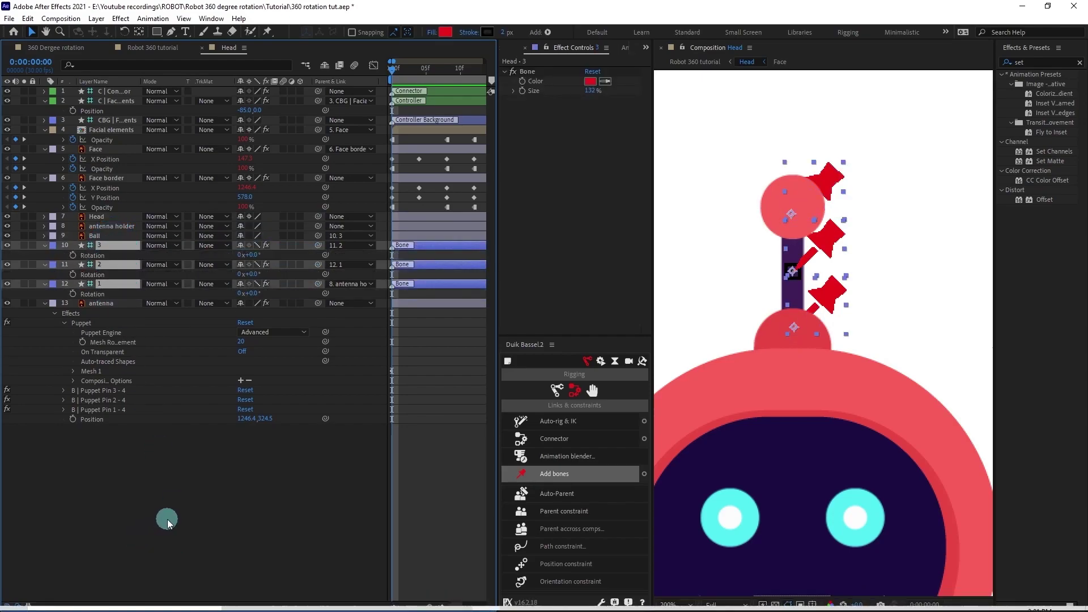
left_click_drag(252, 273, 216, 441)
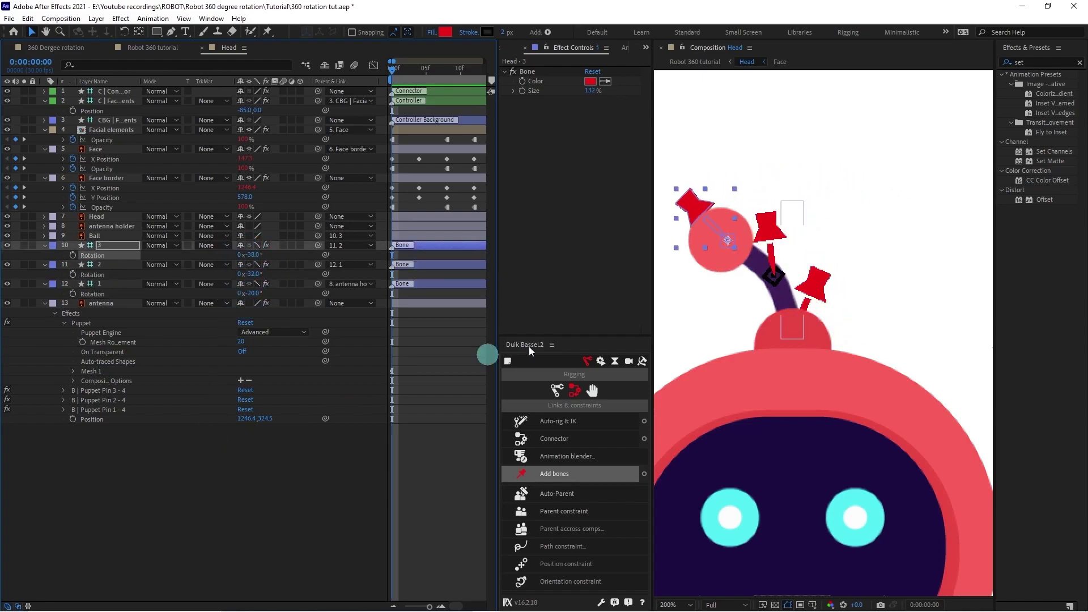
Undo the test rotations of the three antenna bones.
key("ctrl+z")
key("ctrl+z")
key("ctrl+z")
key("ctrl+z")
key("ctrl+z")
key("ctrl+z")
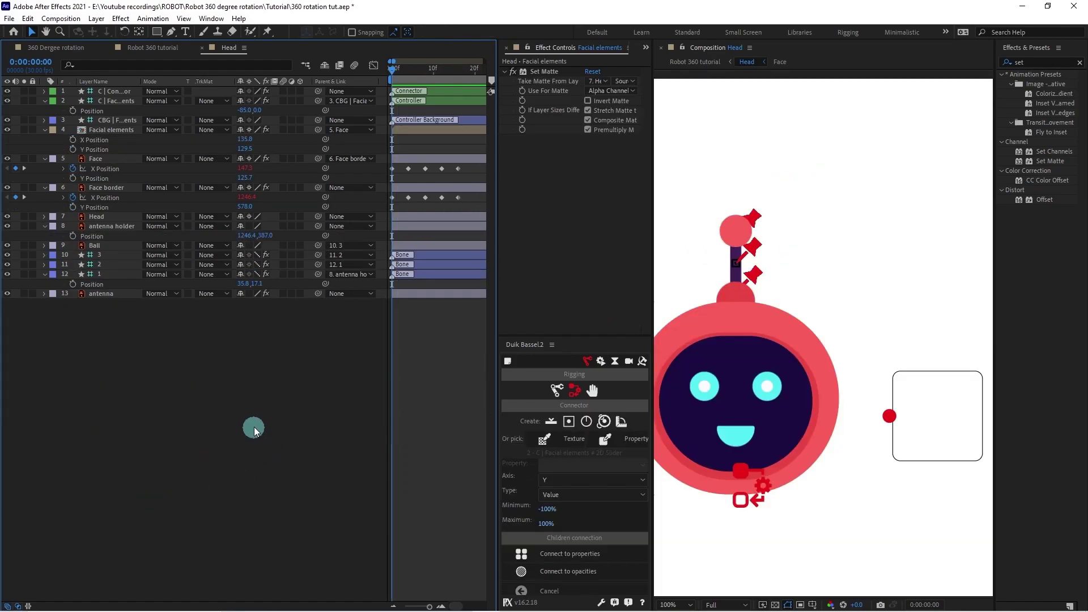
Add Y Position keyframes at frame 0 for the Facial elements, Face and Face border layers.
left_click(106, 130)
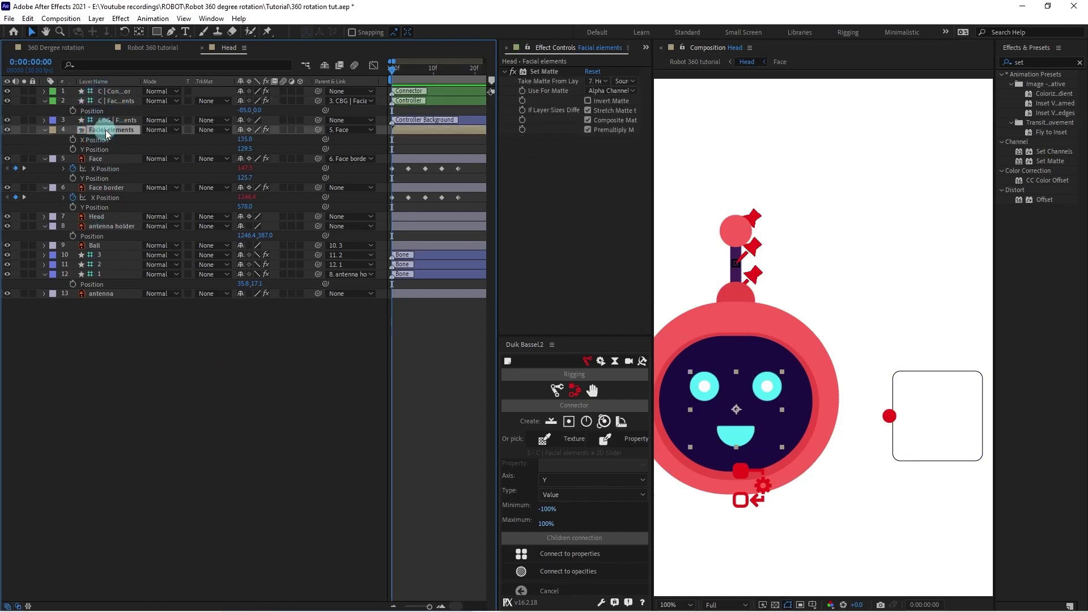
left_click(71, 178)
left_click(72, 149)
left_click(73, 208)
Separate the antenna holder's Position dimensions and keyframe its Y Position at frame 0.
left_click(101, 228)
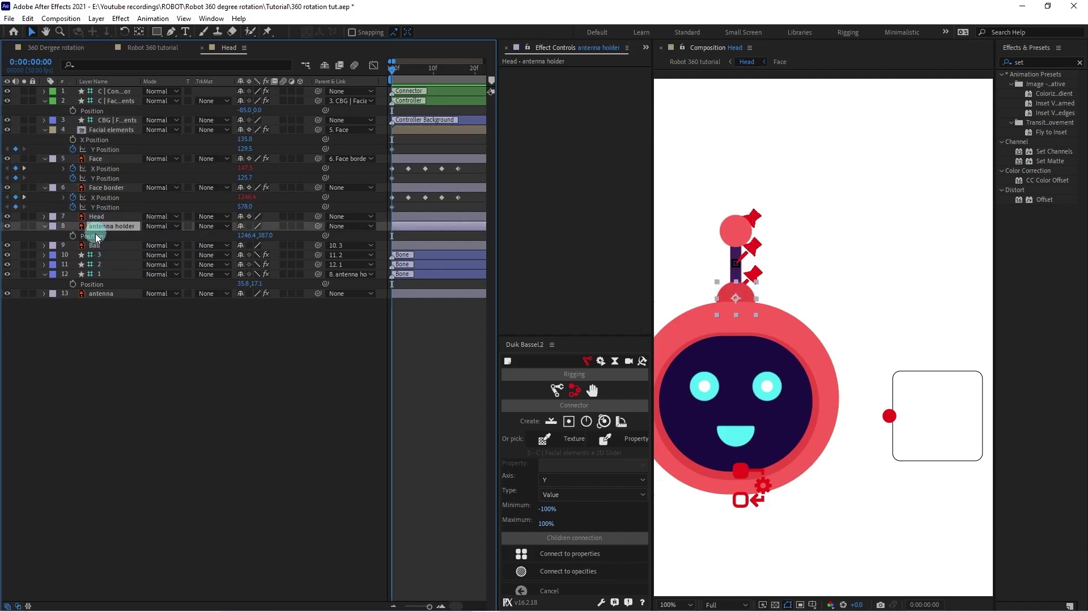
right_click(94, 239)
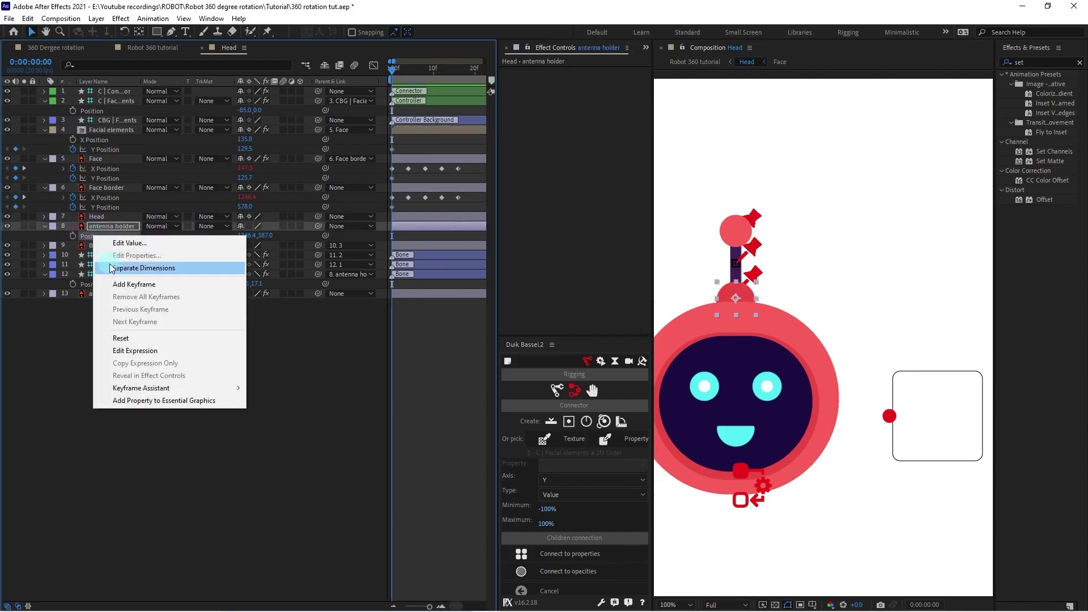
left_click(136, 267)
left_click(68, 245)
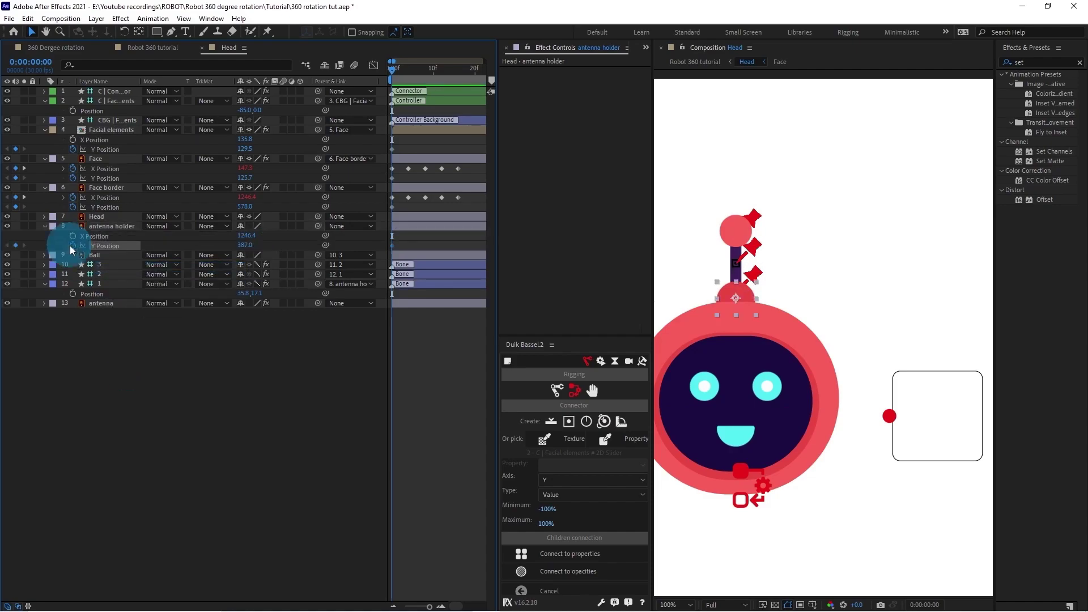
Separate bone 1's Position dimensions and keyframe its Y Position at frame 0.
right_click(91, 294)
left_click(124, 324)
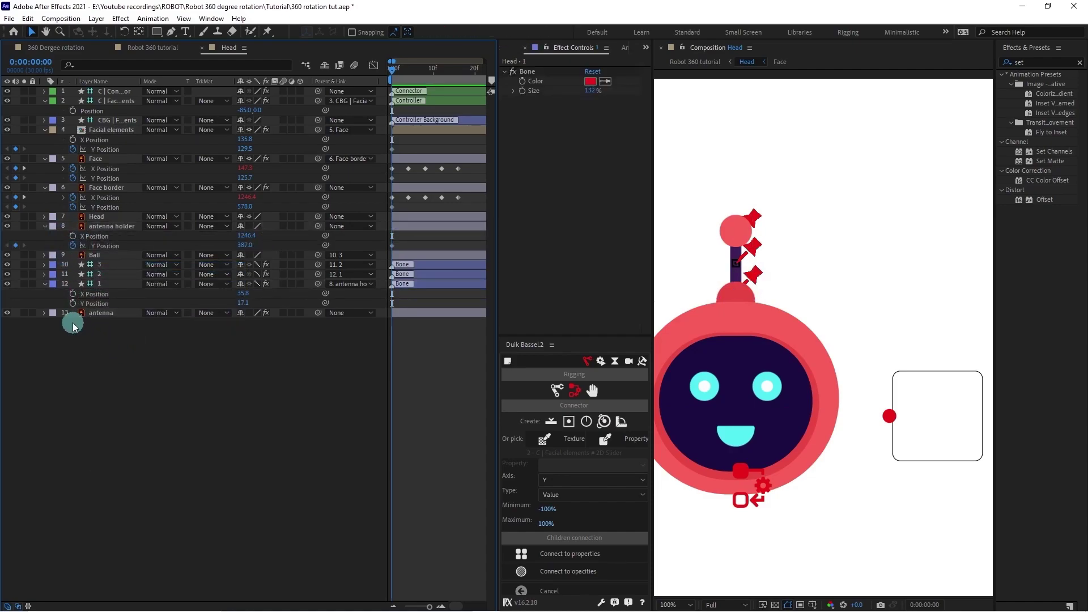
left_click(73, 303)
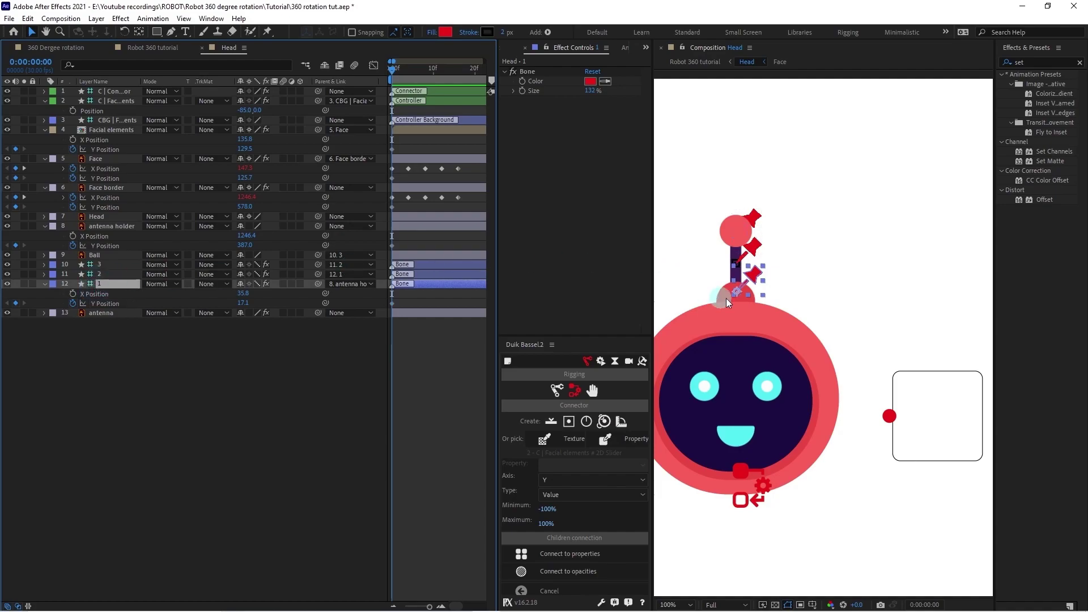
Test moving bone 1 sideways in the composition and undo the move.
left_click_drag(738, 292, 811, 286)
left_click(239, 404)
key("ctrl+z")
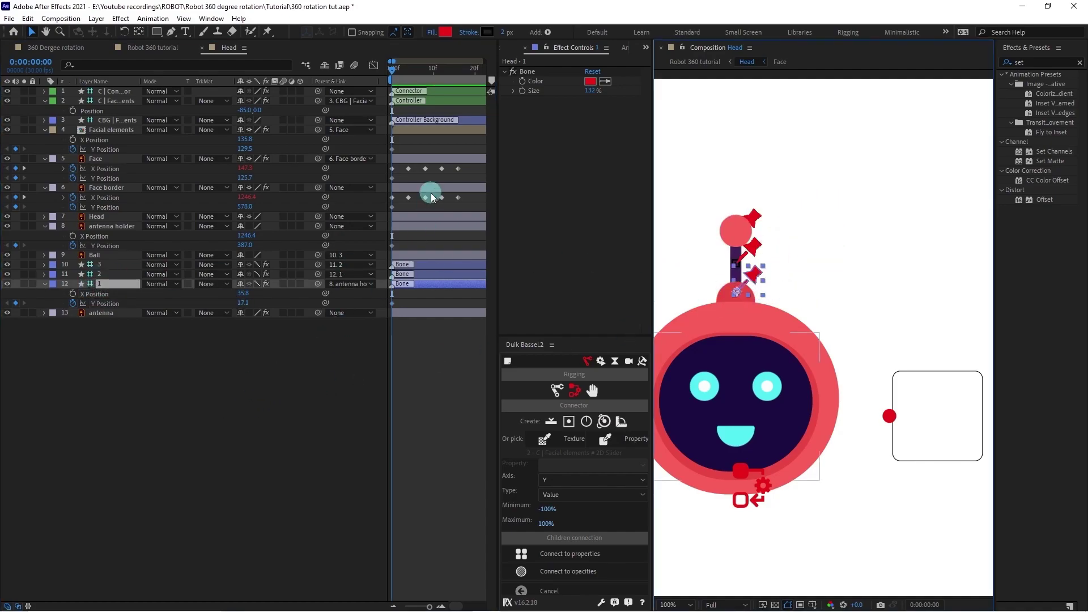
Add Y Position keyframes at frame 8 for Facial elements, Face, Face border, antenna holder and bone 1.
left_click(425, 74)
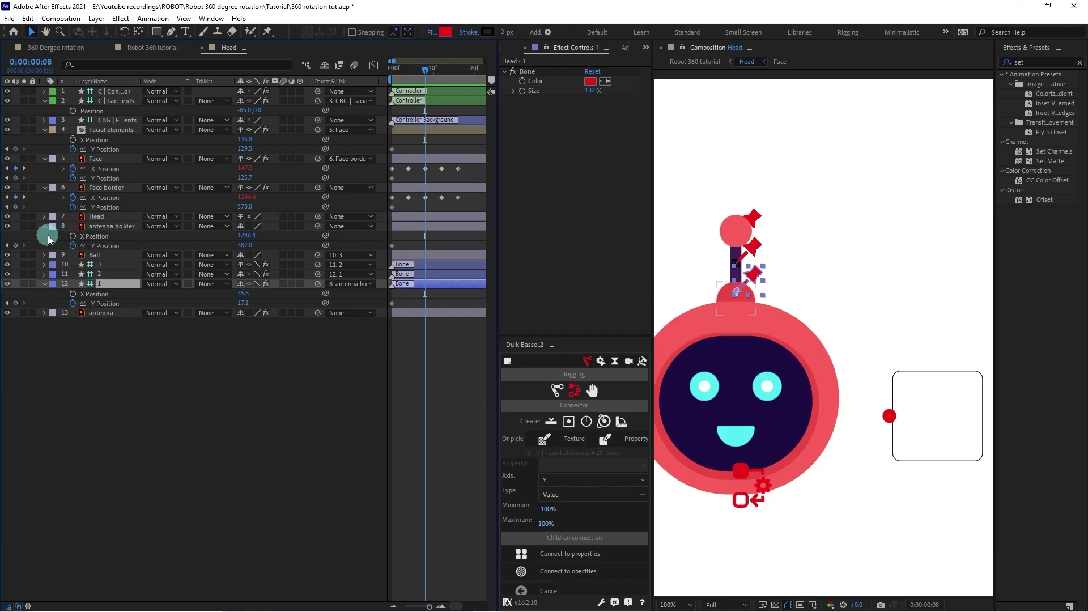
left_click(41, 148)
left_click(16, 149)
left_click(16, 178)
left_click(16, 207)
left_click(15, 246)
left_click(15, 303)
Add Y Position keyframes at frame 16 for Facial elements, Face, Face border, antenna holder and bone 1.
left_click_drag(455, 75, 457, 77)
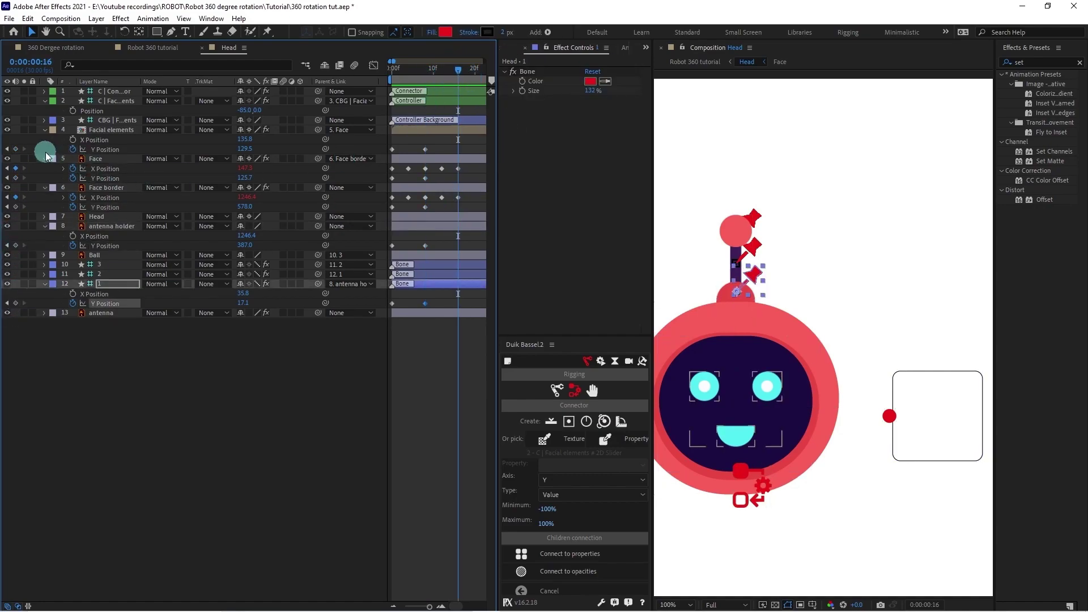
left_click(15, 149)
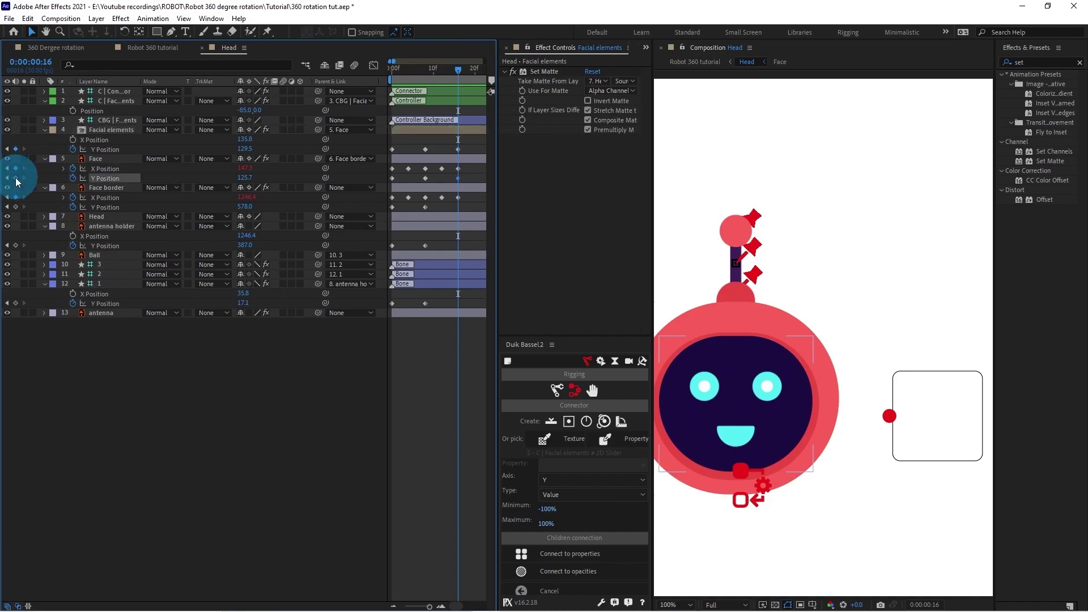
left_click(15, 178)
left_click(16, 207)
left_click(16, 246)
left_click(16, 303)
left_click(444, 416)
Move the Face border up to Y Position 541 at frame 0.
left_click_drag(429, 66, 340, 77)
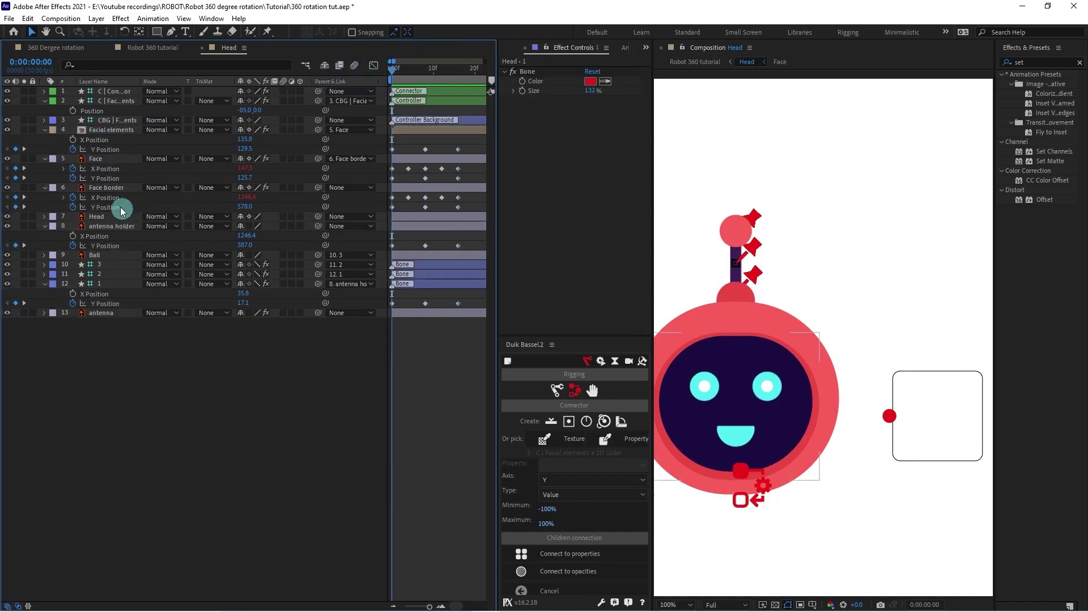
left_click(111, 188)
left_click_drag(729, 369, 729, 348)
left_click_drag(844, 319, 894, 298)
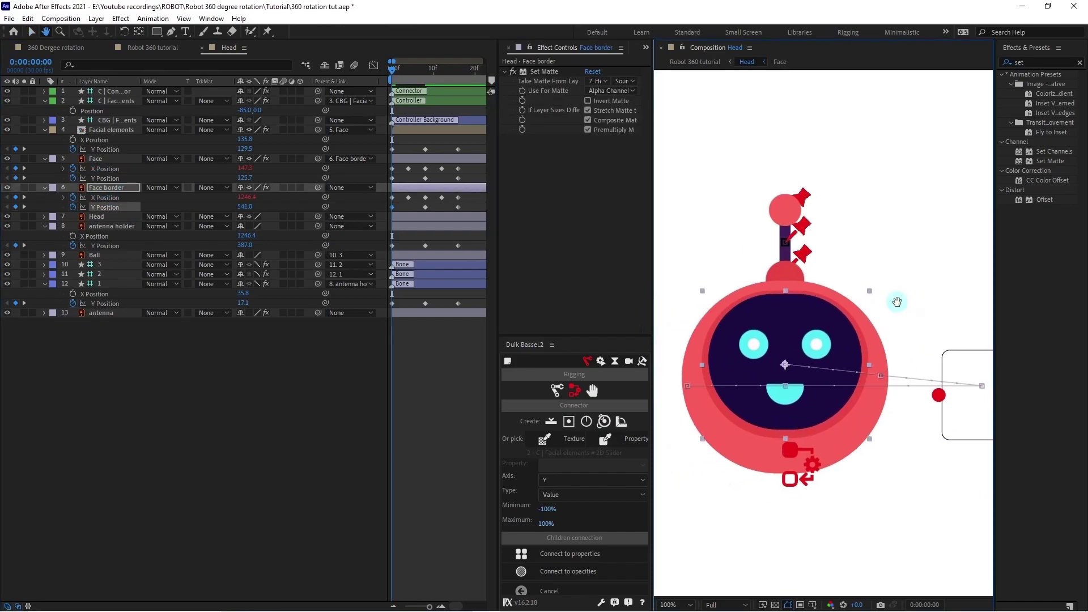
Raise the Face to Y Position 120.7 and the Facial elements to Y Position 111.5 at frame 0.
left_click(123, 159)
left_click(116, 130)
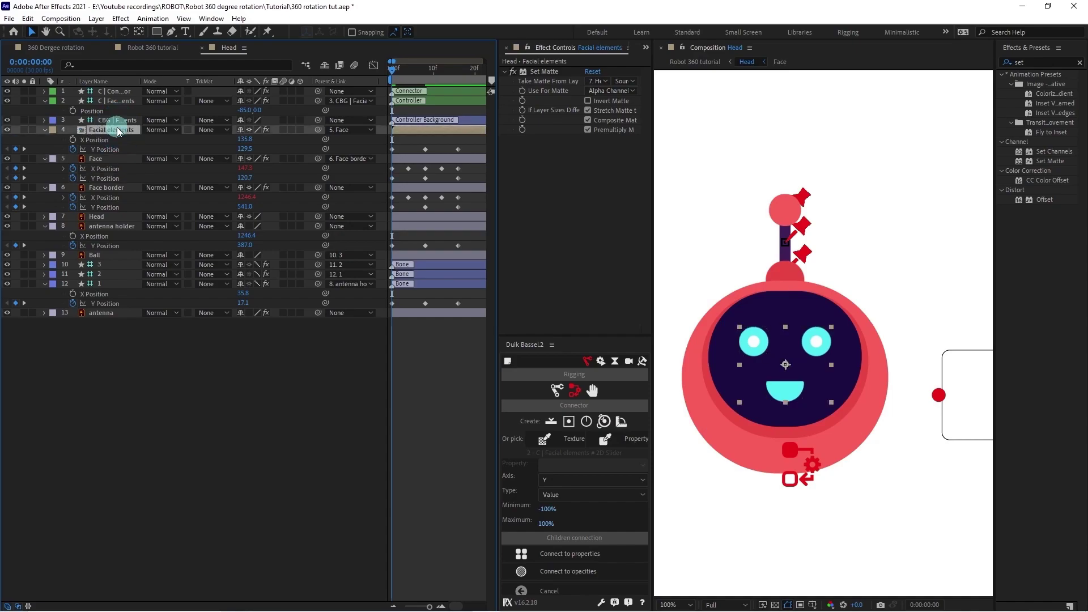
key("Up")
key("Up")
key("Up")
key("Up")
key("Up")
key("Up")
key("Up")
key("Up")
key("Up")
key("Up")
key("Up")
key("Up")
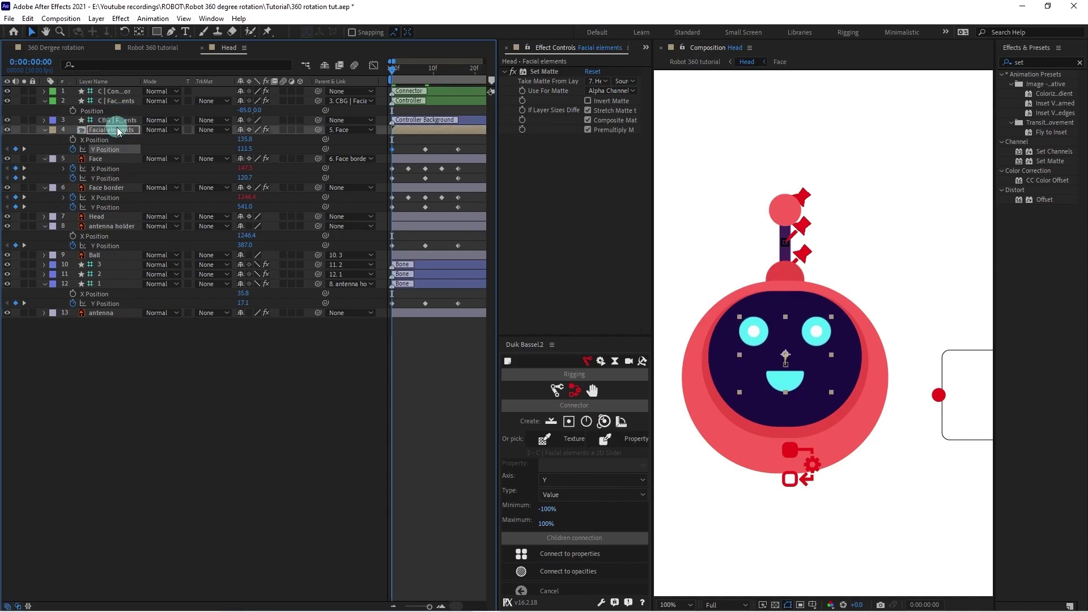
Move the Face border down to Y Position 613 at frame 16.
left_click_drag(488, 79, 458, 78)
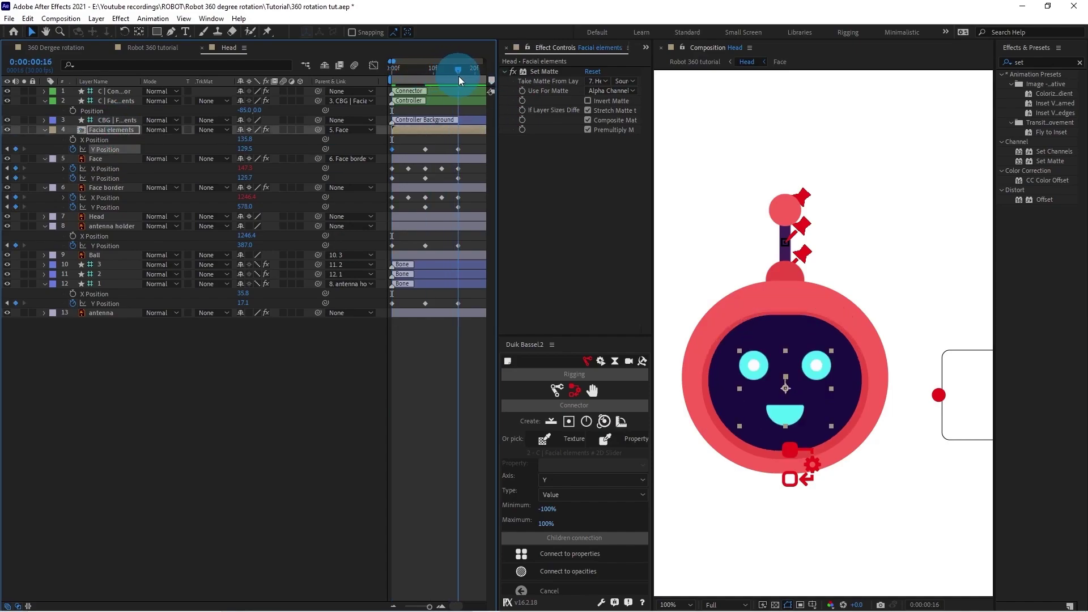
left_click(116, 189)
key("Down")
key("Down")
key("Down")
key("Down")
key("Down")
key("Down")
key("Down")
key("Down")
key("Down")
key("Down")
key("Down")
key("Down")
key("Down")
key("Down")
key("Down")
key("Down")
key("Down")
key("Down")
key("Down")
key("Down")
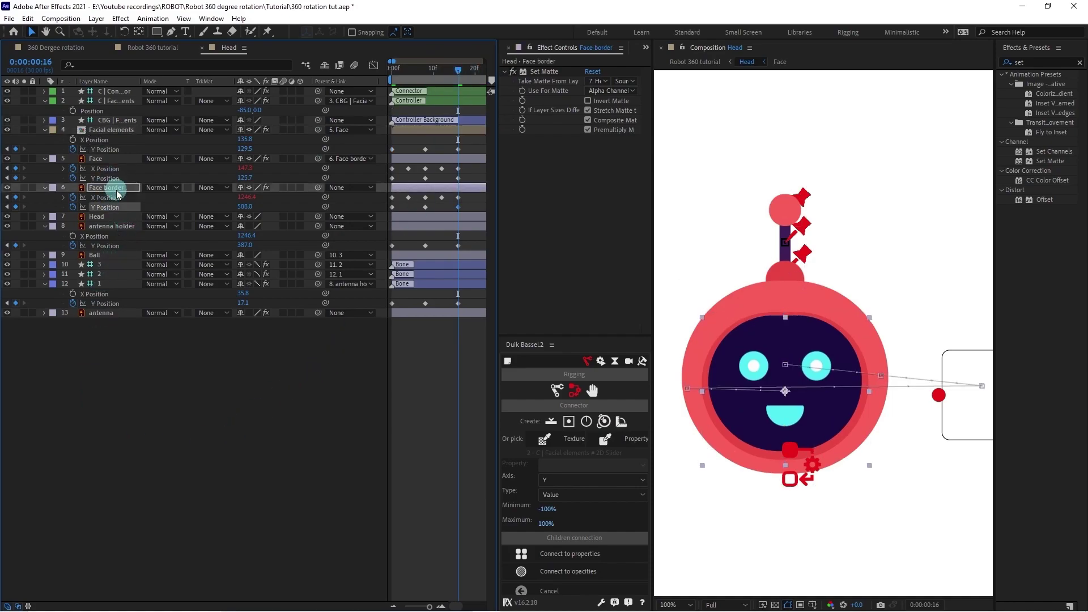
key("Up")
key("Up")
key("Up")
key("Up")
key("Up")
key("Up")
key("Up")
key("Up")
key("Up")
key("Up")
key("Up")
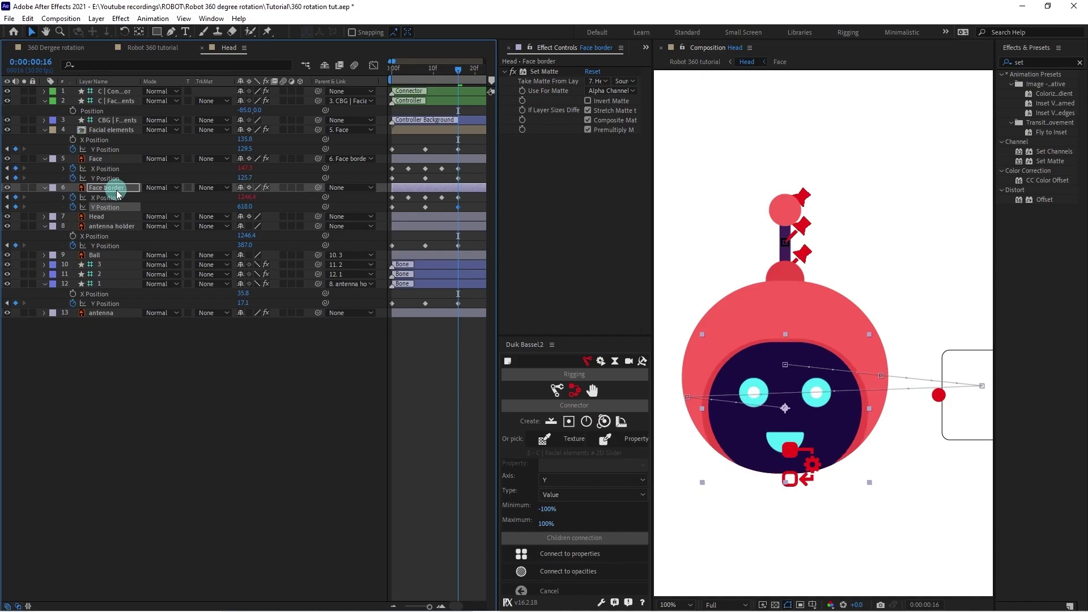
Lower the Face layer to Y Position 131.7 at frame 16.
left_click(116, 159)
key("Down")
key("Down")
key("Down")
key("Down")
key("Down")
key("Down")
Lower the Facial elements layer's Y Position at frame 16 so the eyes and mouth look downward.
left_click(120, 129)
key("Down")
key("Down")
key("Down")
key("Down")
key("Down")
key("Down")
key("Down")
key("Down")
key("Down")
key("Down")
key("Down")
key("Down")
key("Down")
key("Down")
key("Down")
key("Down")
key("Down")
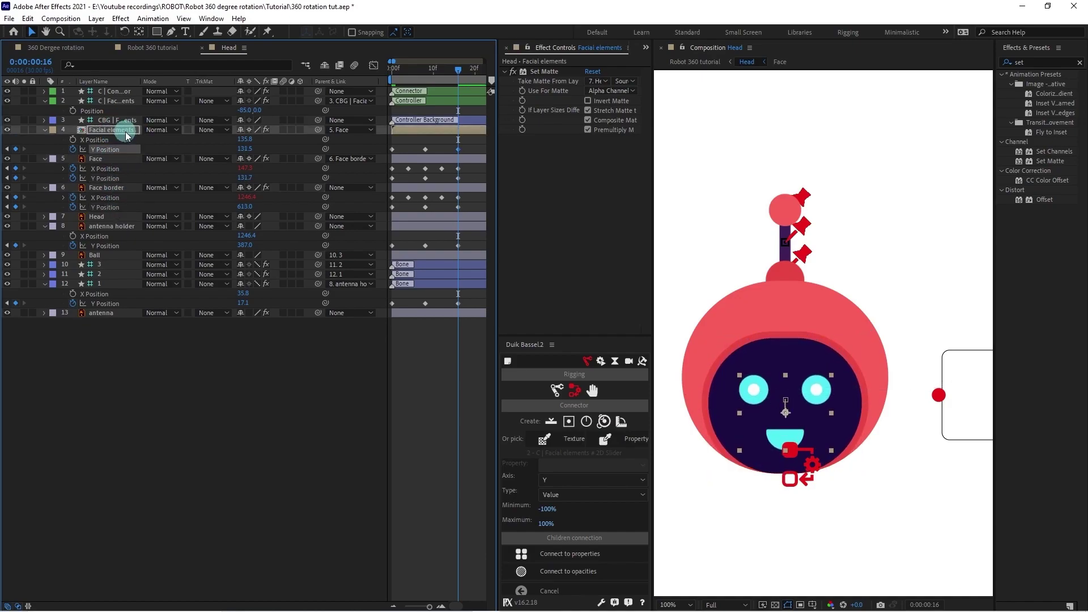
Lower the antenna holder layer to Y Position 403 at frame 0.
left_click_drag(436, 70, 356, 74)
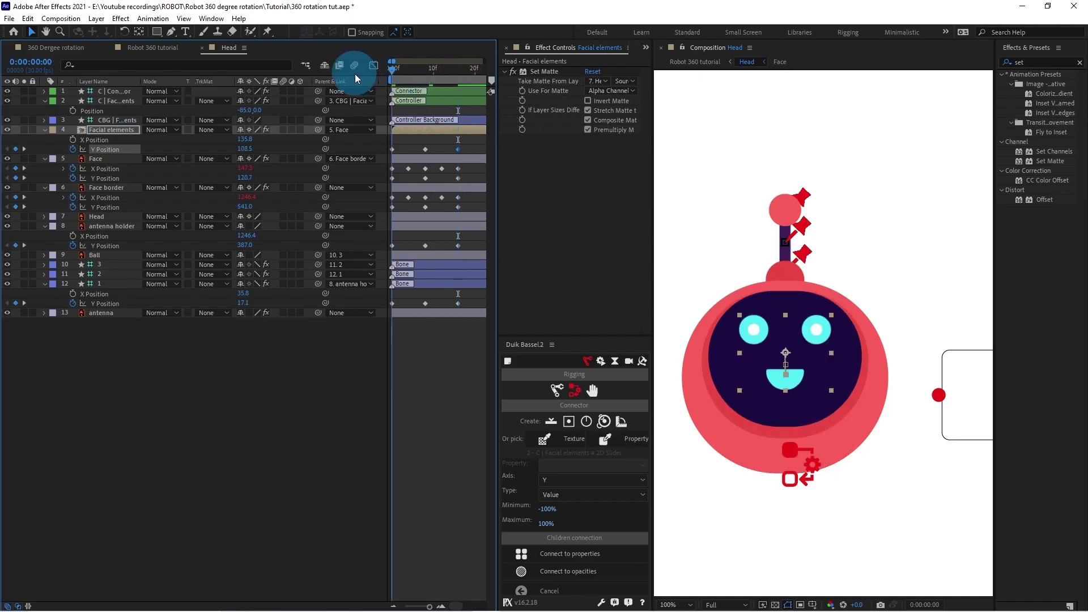
left_click(114, 226)
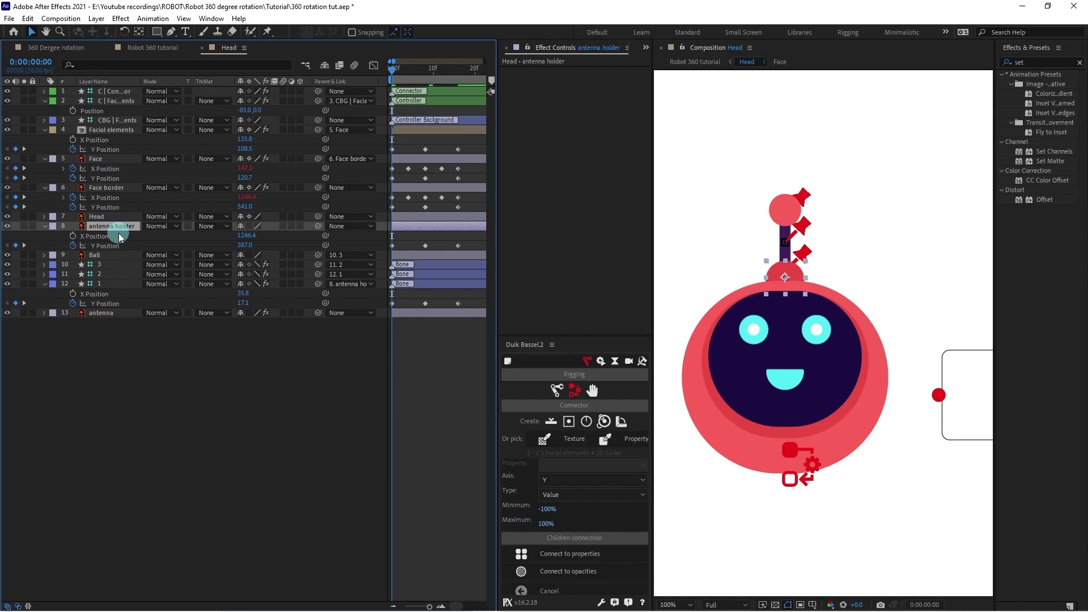
key("Down")
key("Down")
key("Down")
key("Down")
key("Down")
key("Down")
key("Down")
key("Down")
key("Down")
key("Down")
key("Down")
key("Down")
key("Down")
left_click(120, 242)
key("Down")
key("Down")
key("Down")
Raise the antenna holder layer to Y Position 380 at frame 16.
left_click_drag(452, 74, 459, 73)
key("Up")
key("Up")
key("Up")
key("Up")
key("Up")
key("Up")
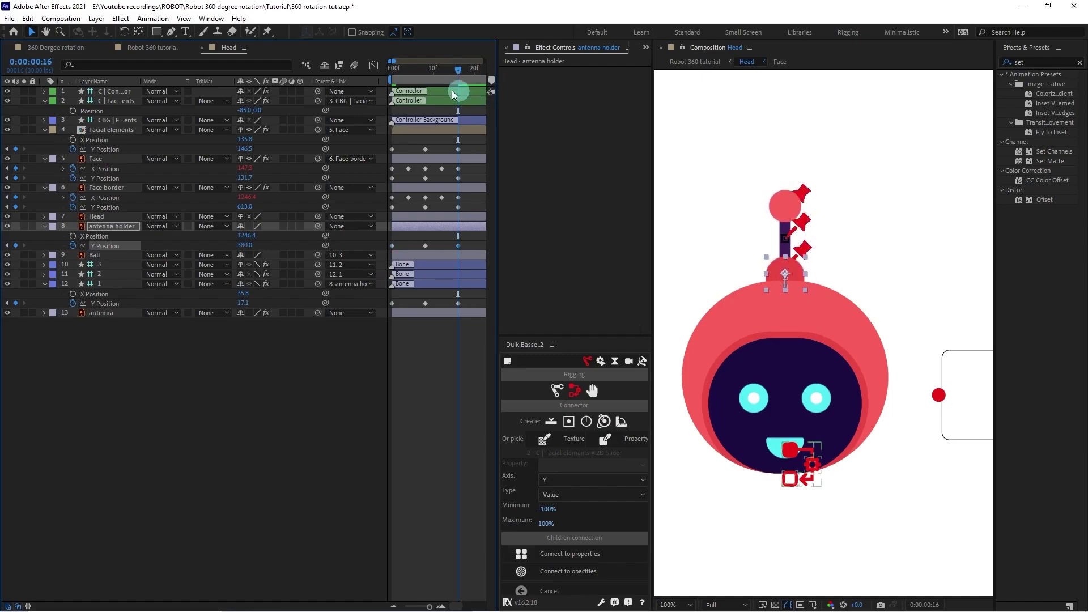
Lower bone layer 1's Y Position at frame 0 so the antenna sinks toward the head.
key("Home")
left_click(114, 285)
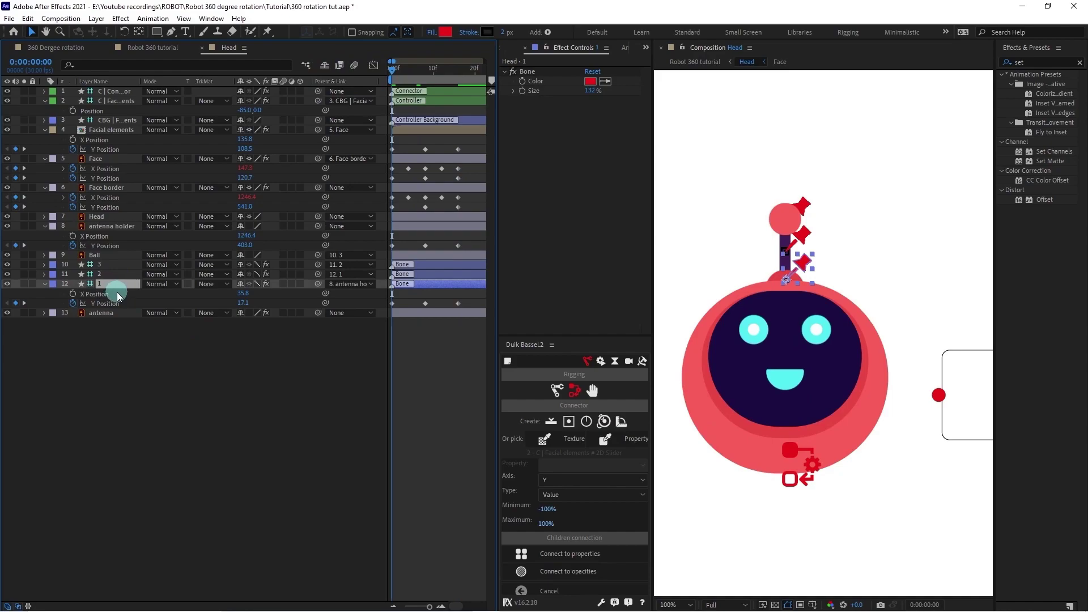
left_click(125, 303)
key("Down")
key("Down")
key("Down")
key("Down")
key("Down")
key("Down")
key("Down")
key("Down")
key("Down")
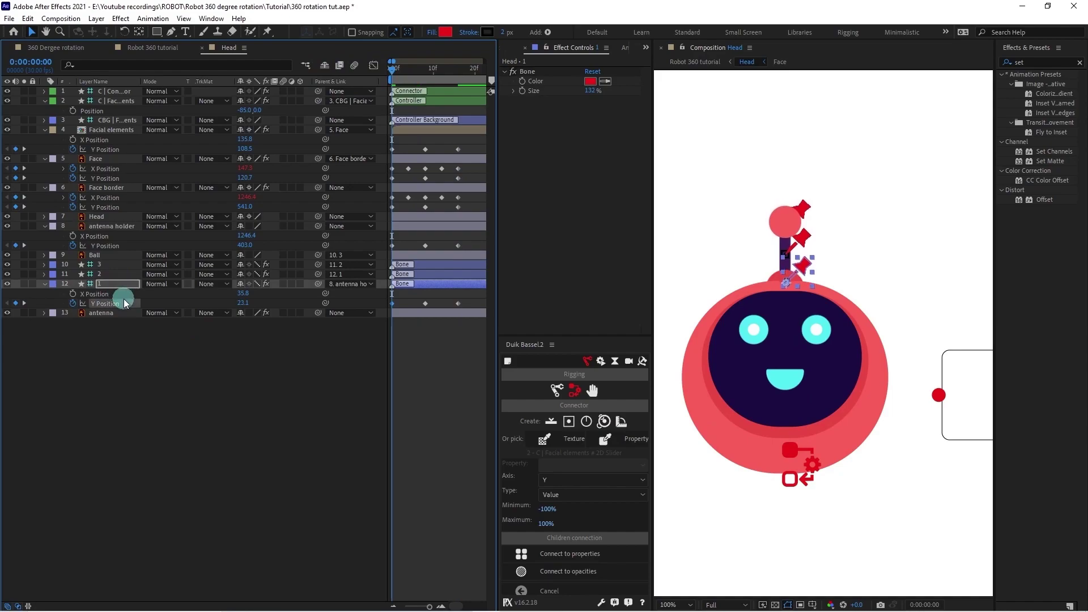
Raise bone layer 1 to Y Position 10.1 at frame 16.
key("space")
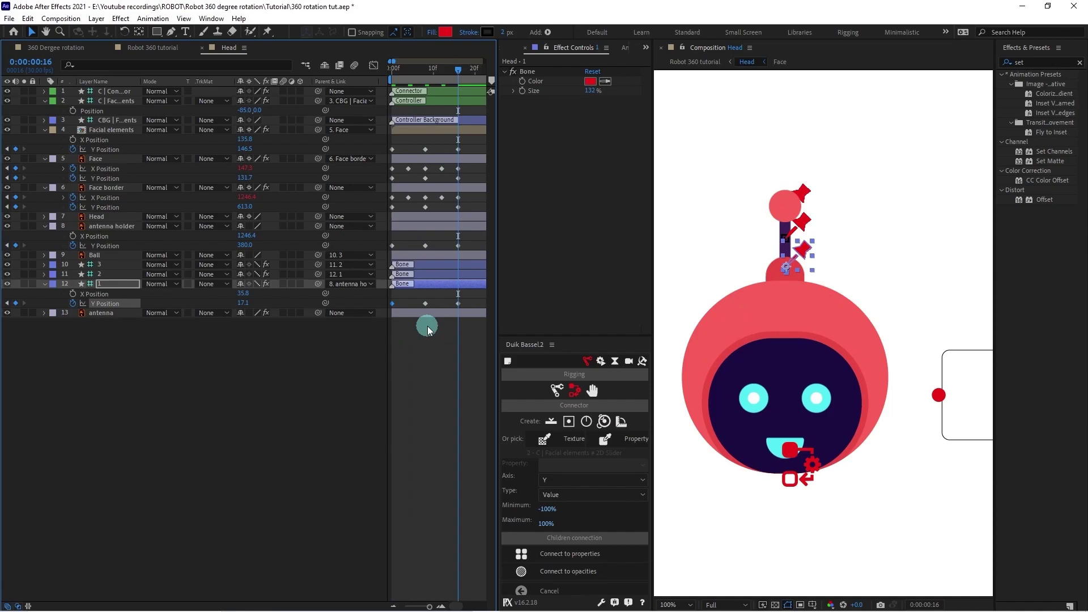
key("Up")
key("Up")
key("Up")
key("Up")
key("Up")
key("Up")
key("Up")
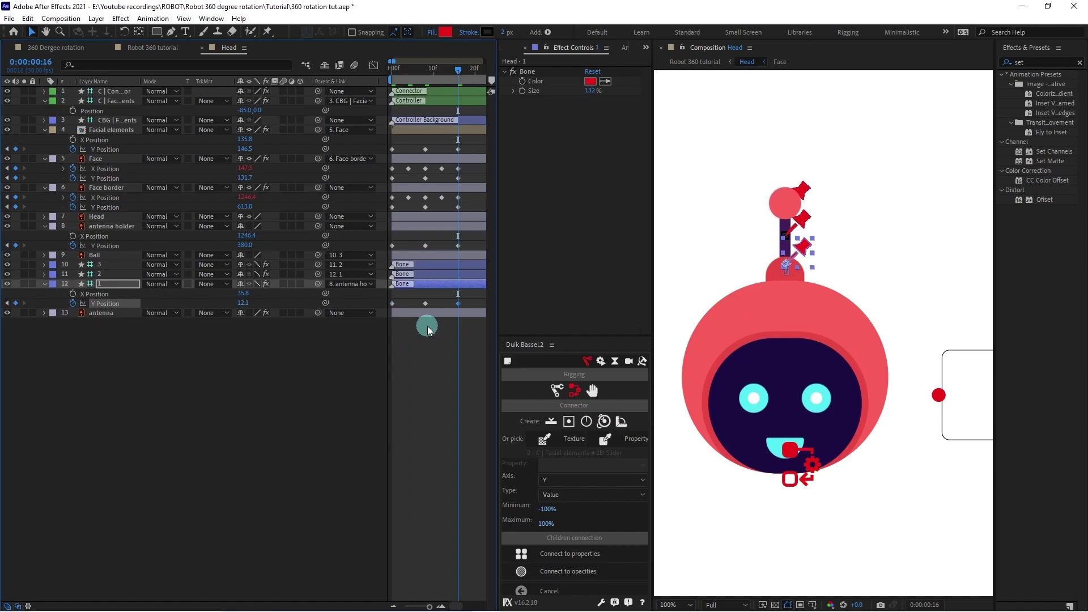
left_click(327, 386)
left_click(109, 304)
left_click(184, 375)
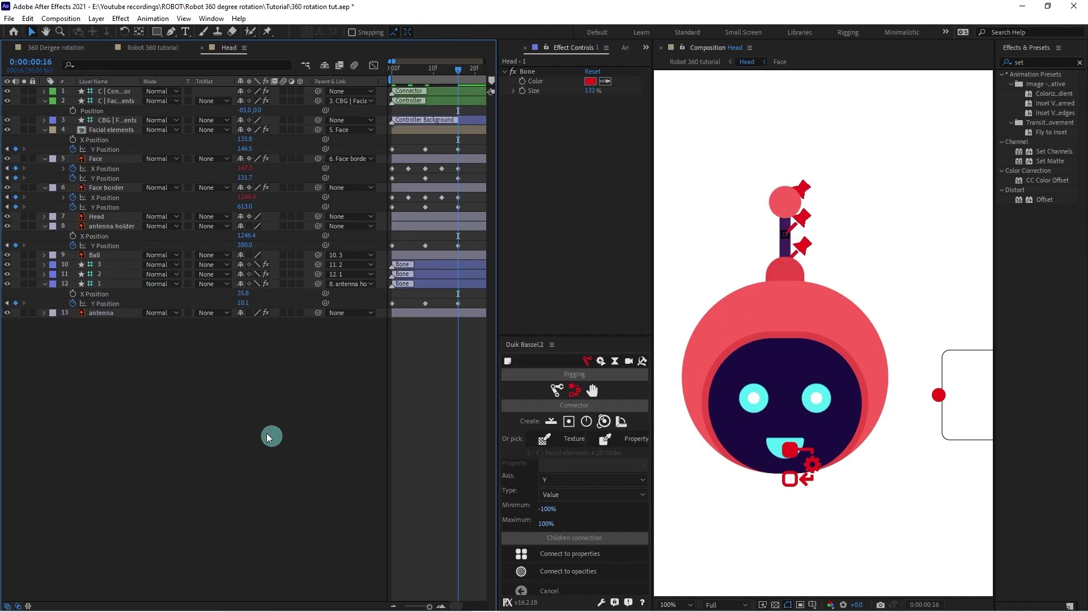
Connect the keyframed Y Positions of bone 1, antenna holder, Face border, Face and Facial elements to the 2D slider's Y axis.
left_click(98, 304)
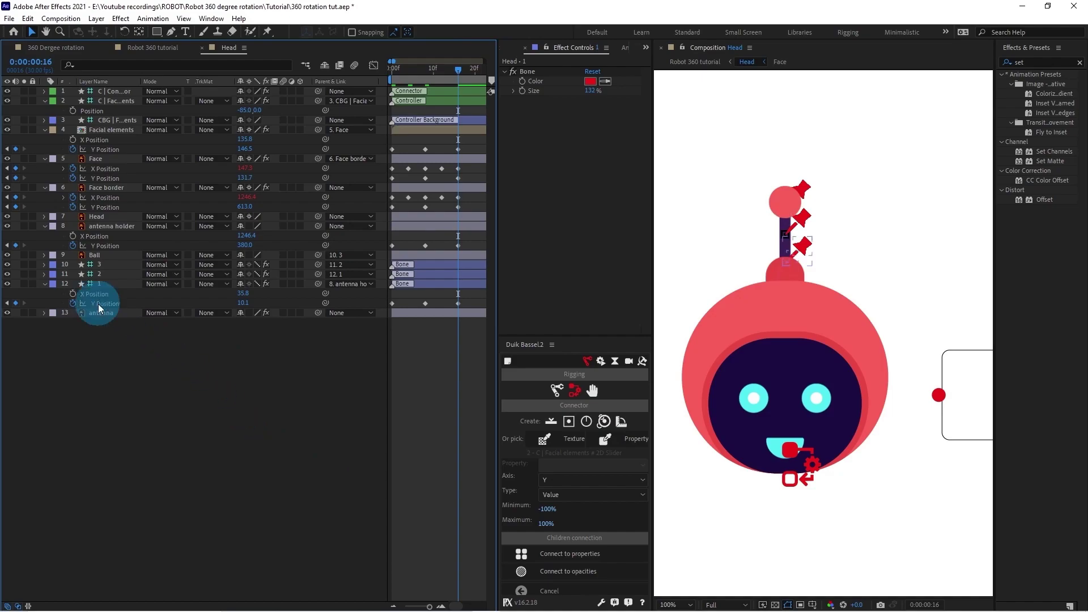
left_click(105, 245, "shift")
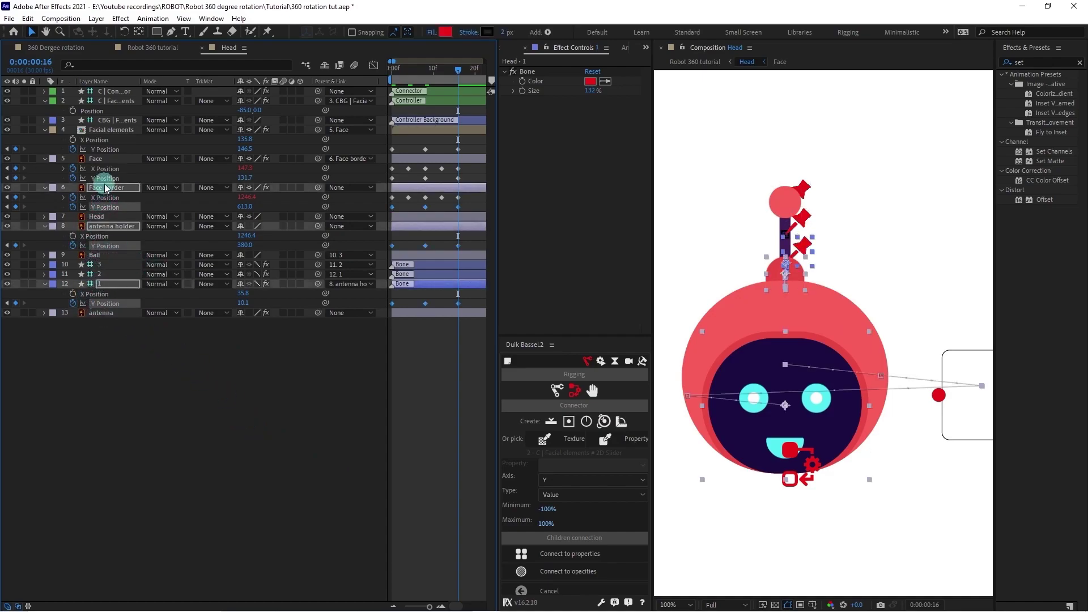
left_click(105, 149, "shift")
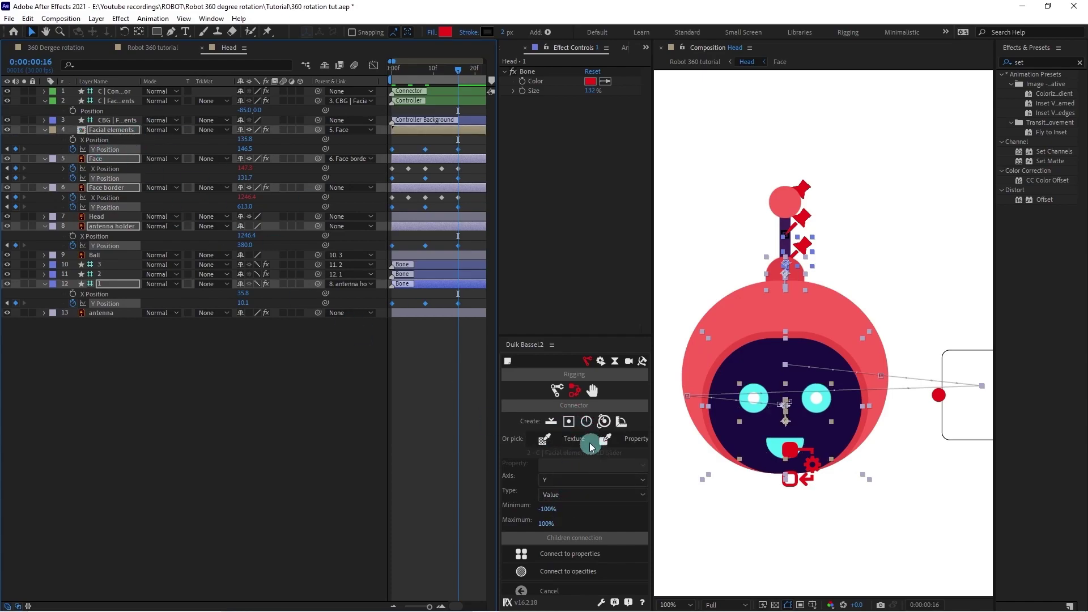
left_click(569, 422)
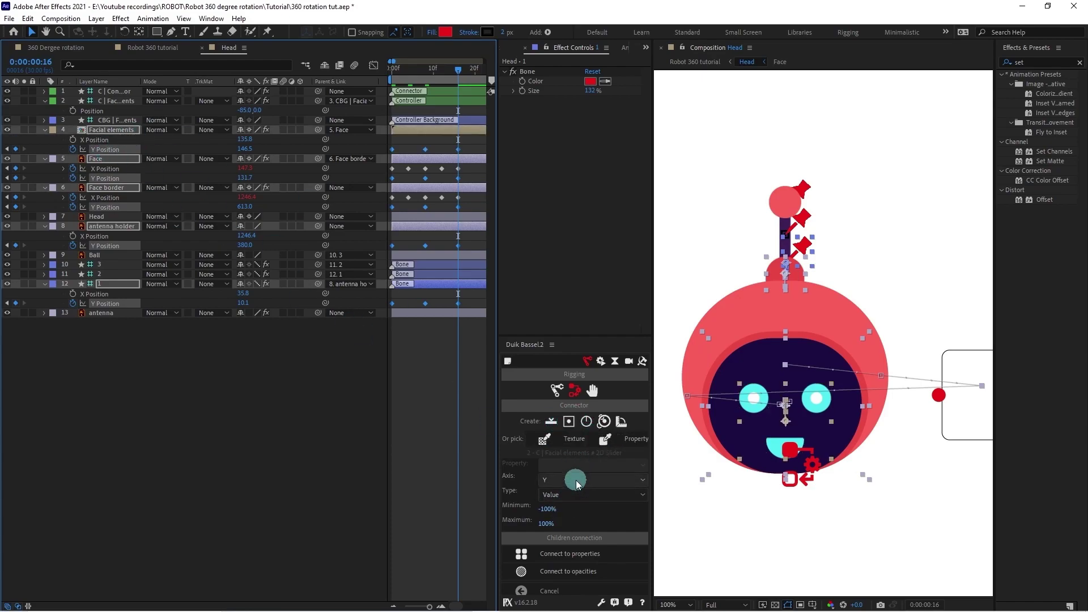
left_click(577, 484)
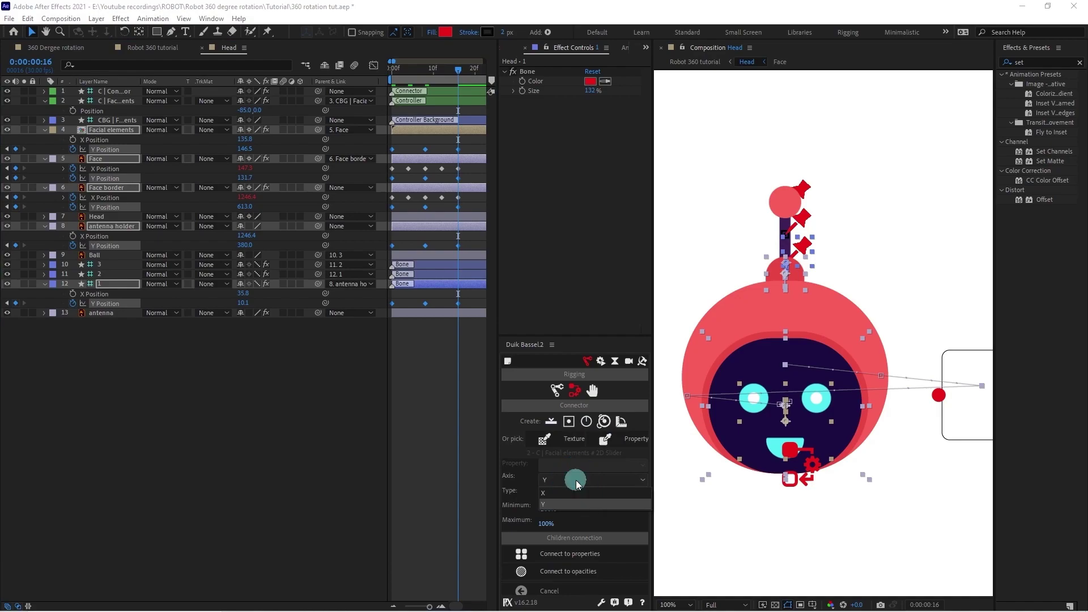
left_click(557, 507)
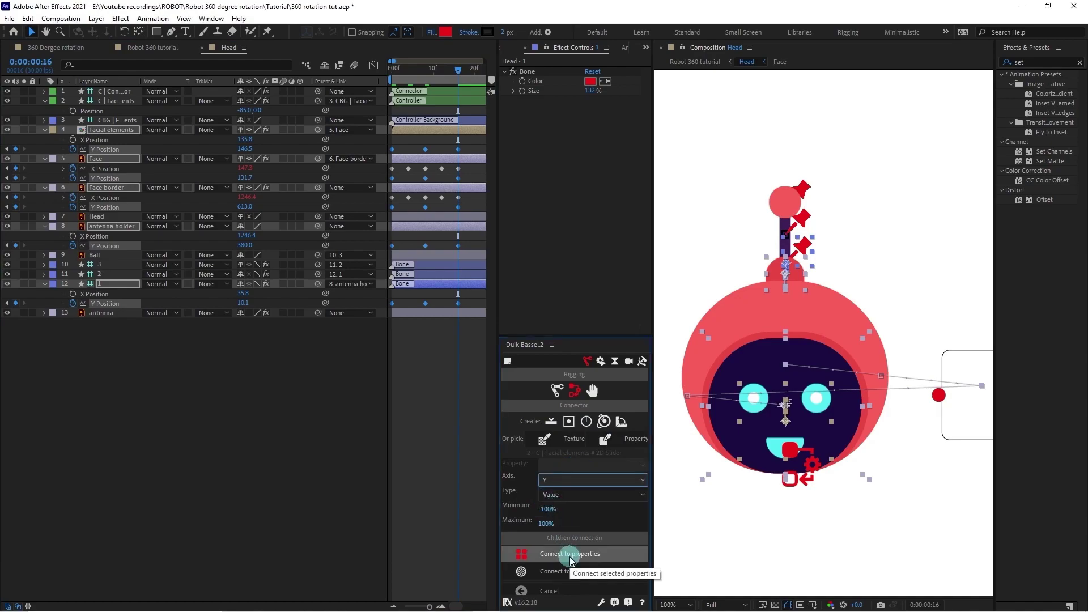
left_click(552, 554)
left_click(195, 503)
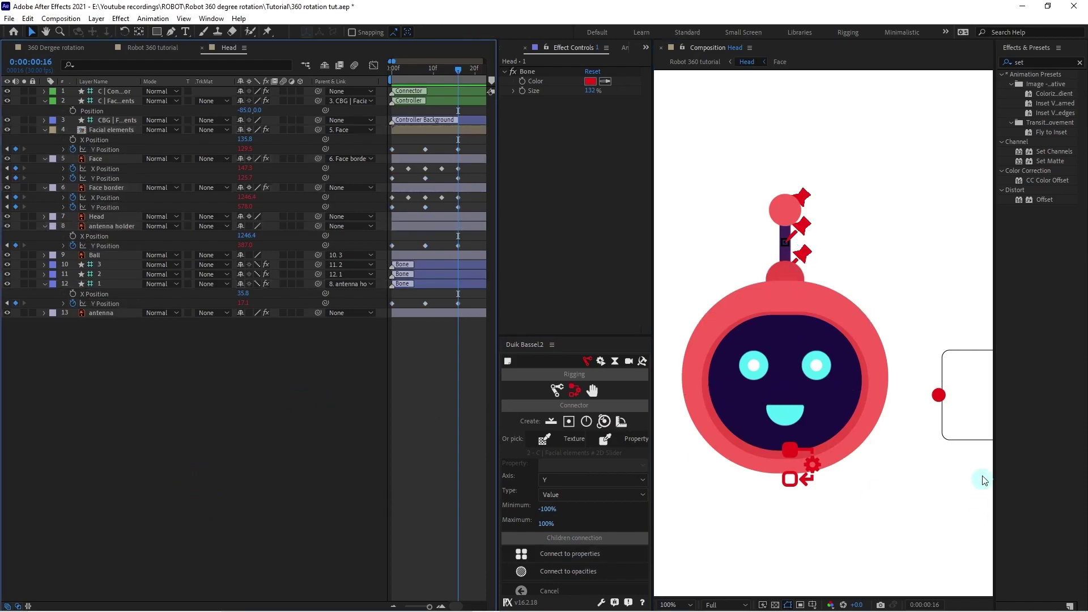
Move the 2D slider controller downward to test the head's vertical movement, and undo the move.
left_click_drag(938, 401, 941, 435)
key("ctrl+z")
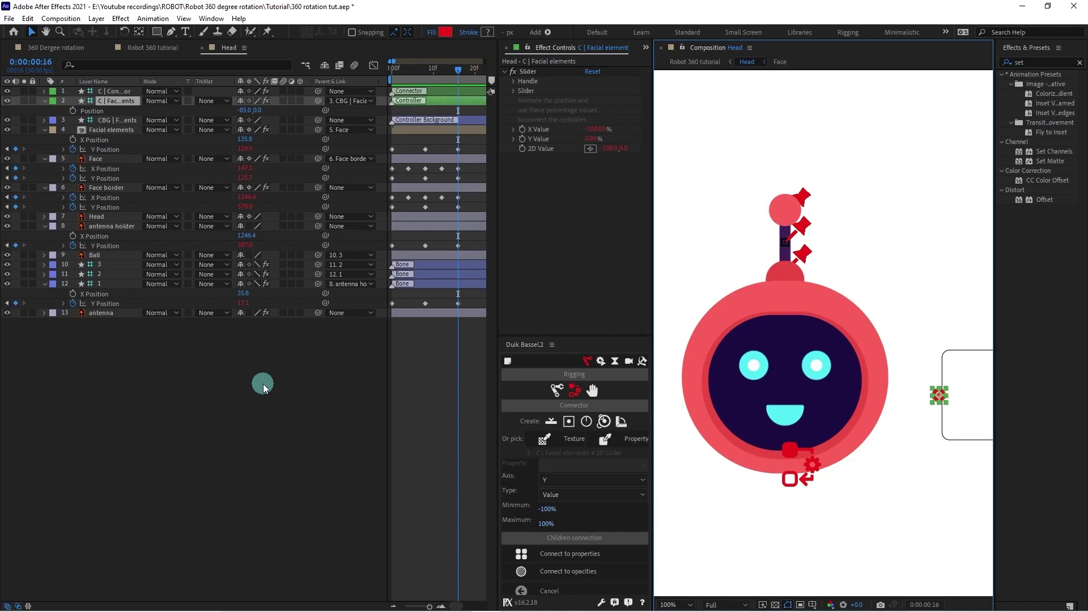
key("shift+comma")
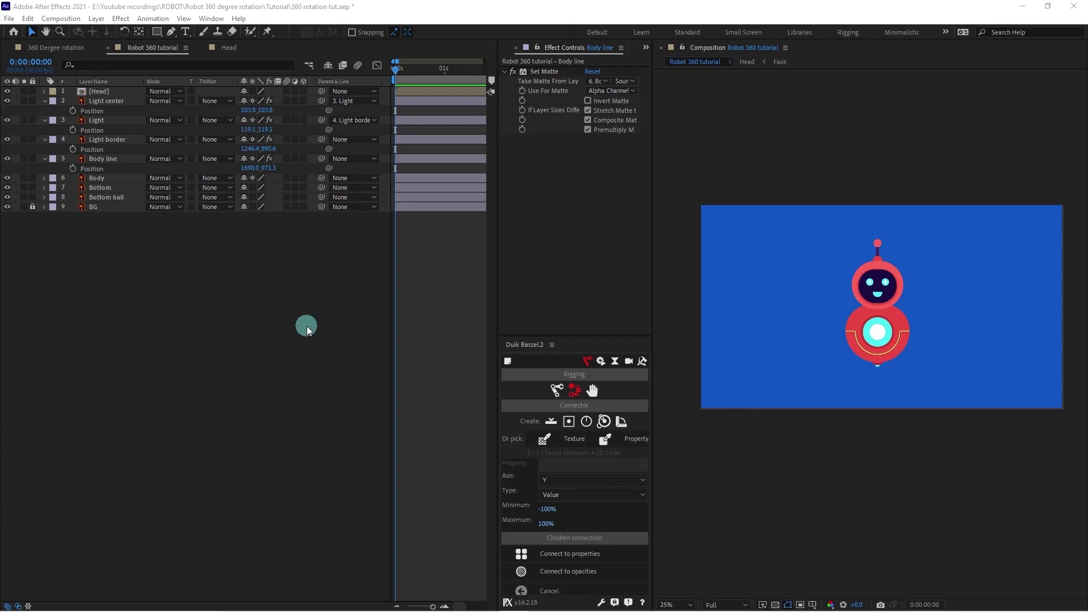
Keyframe Position at frame 0 on Light center, Light, Light border and Body line in Robot 360 tutorial, and separate the dimensions.
left_click(116, 162)
left_click(110, 140, "ctrl")
left_click(106, 101, "ctrl")
left_click(88, 121, "ctrl")
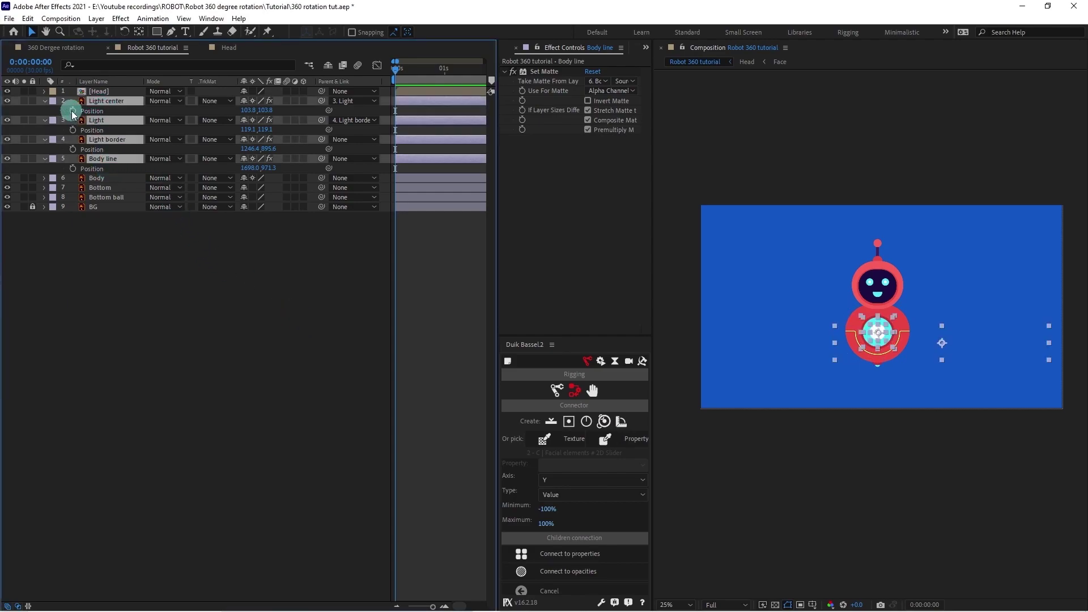
left_click(72, 112)
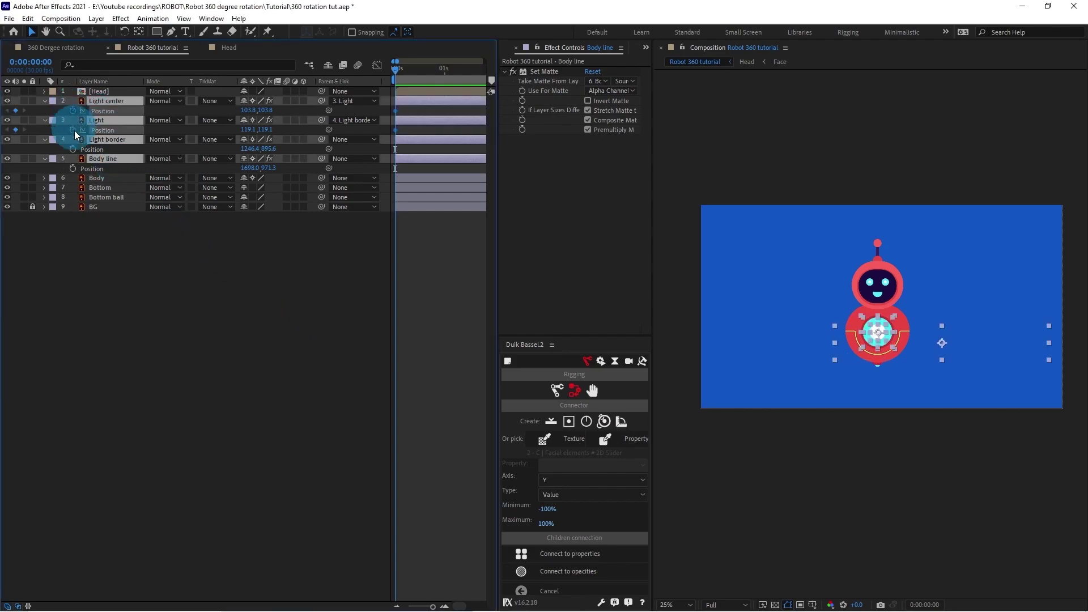
right_click(109, 169)
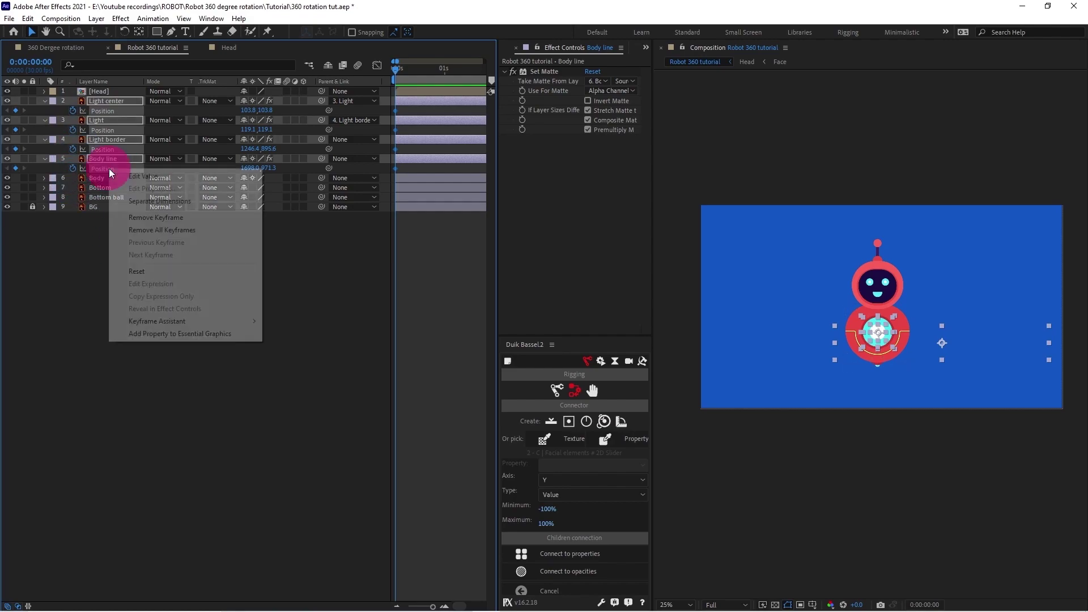
left_click(138, 201)
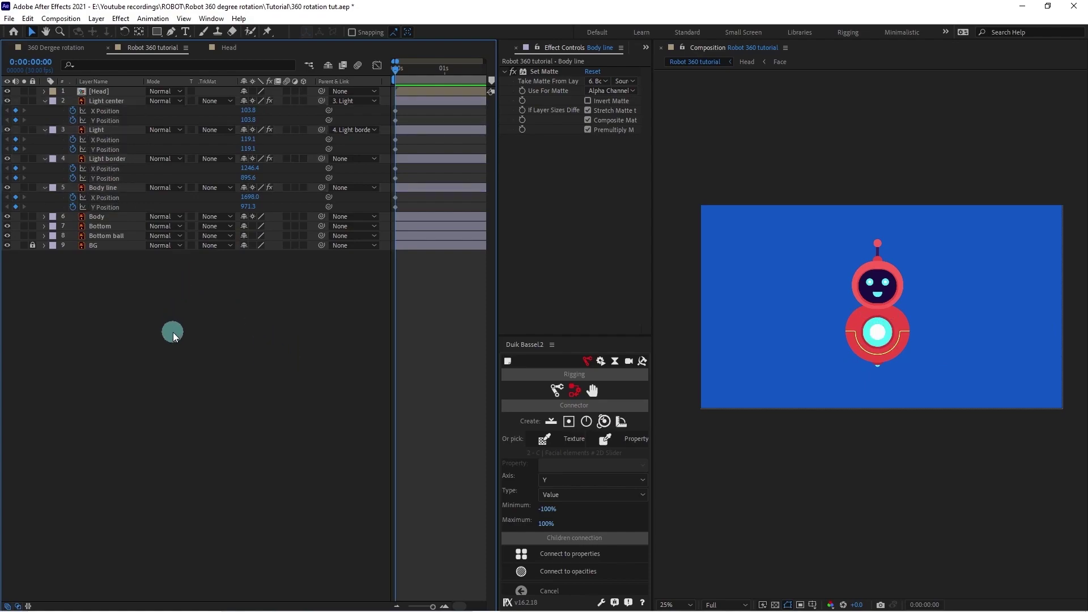
Advance the current time by 4 frames to frame 4.
left_click(13, 63)
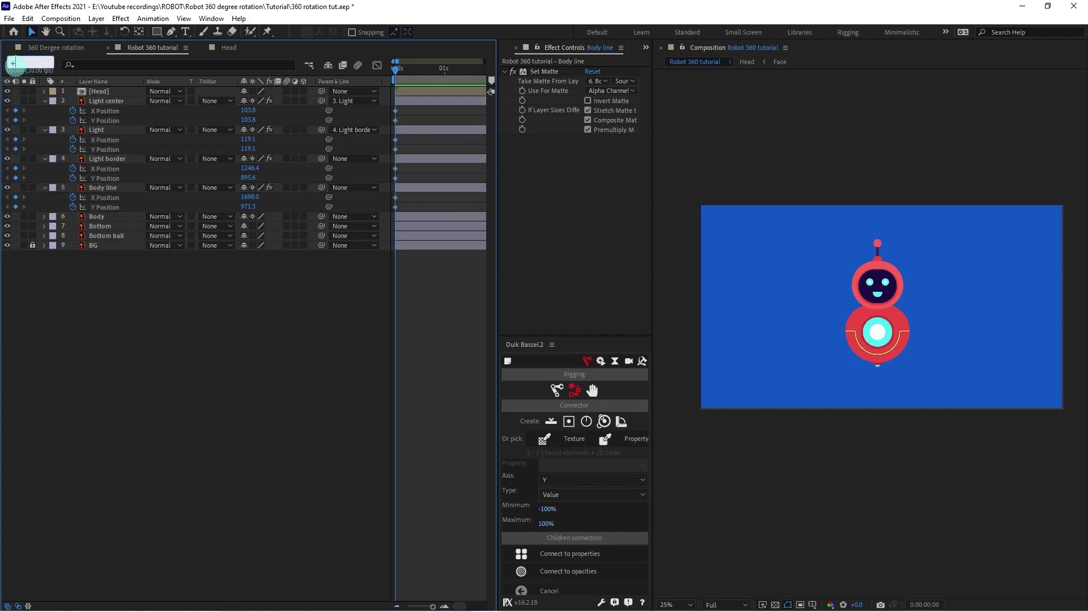
type("+4")
key("Return")
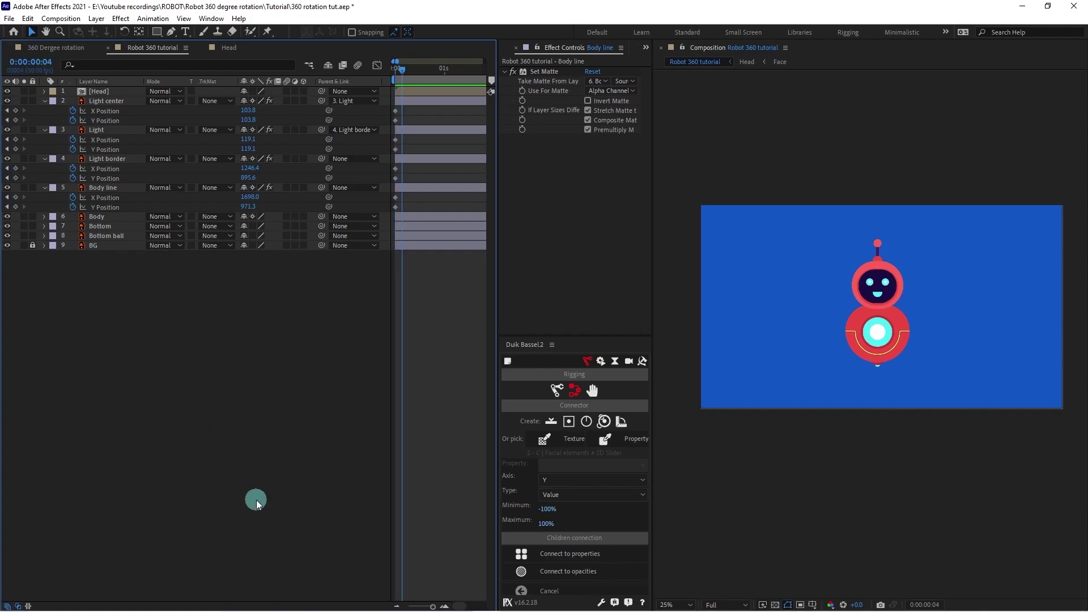
Try to shift the Body line layer to the right across the body at frame 4.
left_click(129, 189)
scroll(668, 375, "up", 2)
left_click_drag(835, 358, 904, 353)
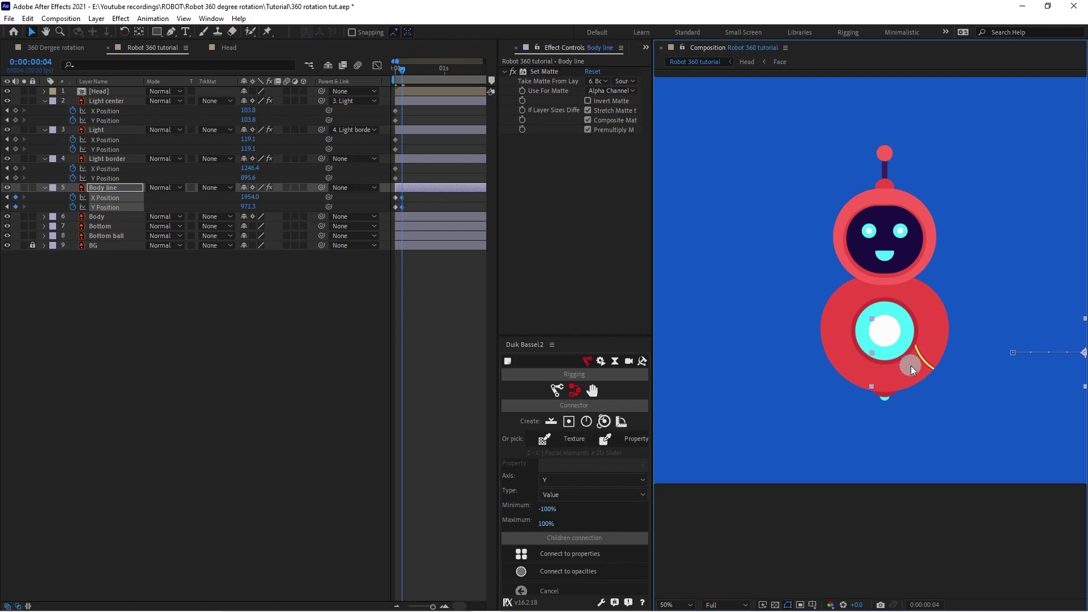
key("ctrl+z")
Duplicate the Body line layer and align the copy end to end with the original on its left side.
left_click(114, 189)
key("ctrl+d")
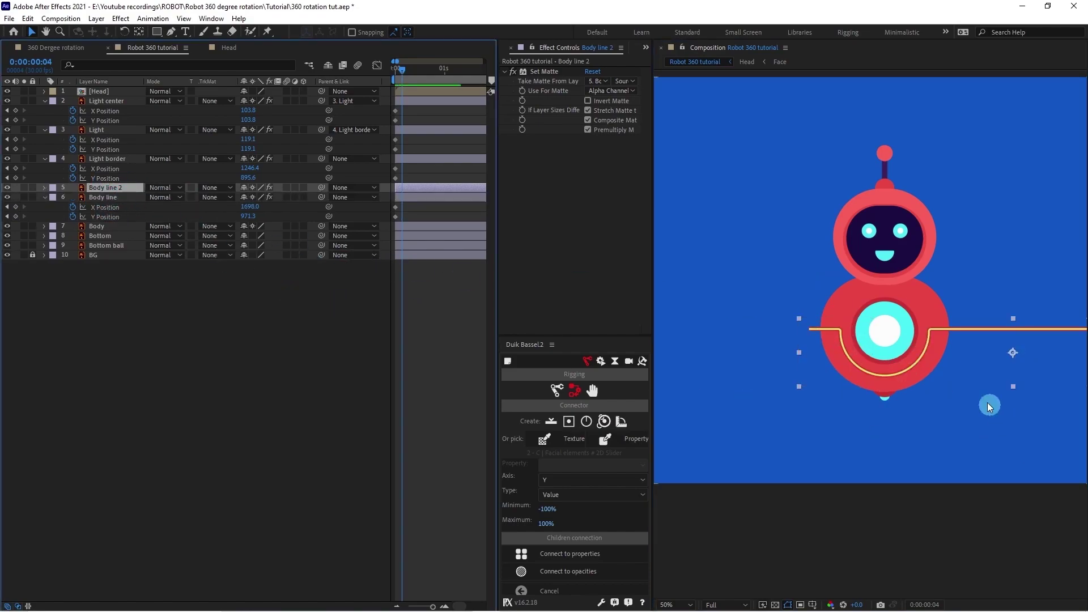
left_click_drag(941, 331, 763, 352)
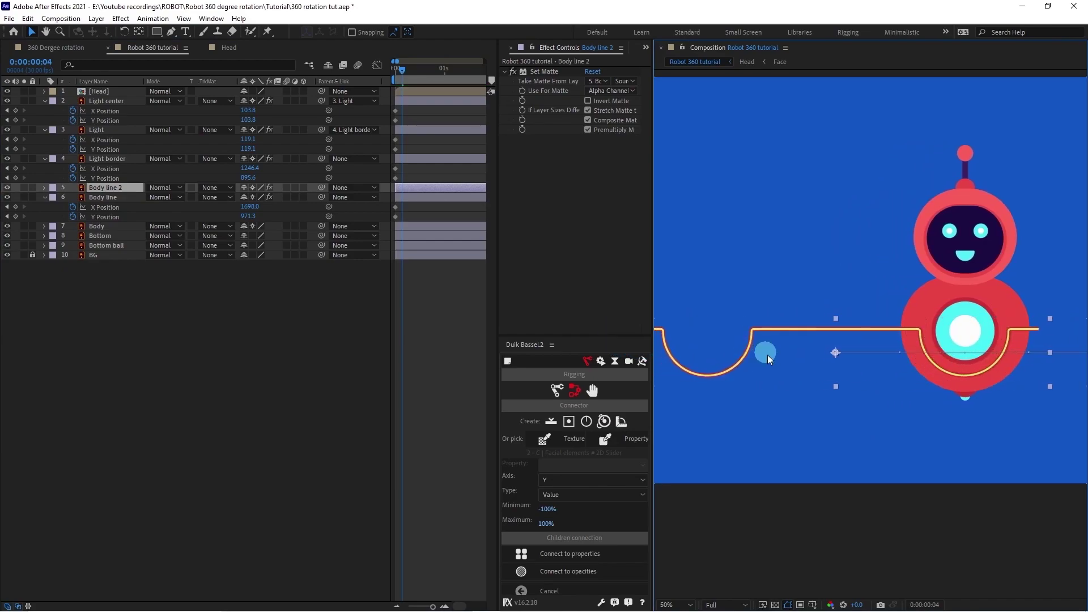
key("period")
left_click_drag(908, 435, 750, 436)
mouse_move(883, 423)
left_mouse_down()
mouse_move(850, 416)
mouse_move(879, 419)
left_mouse_up()
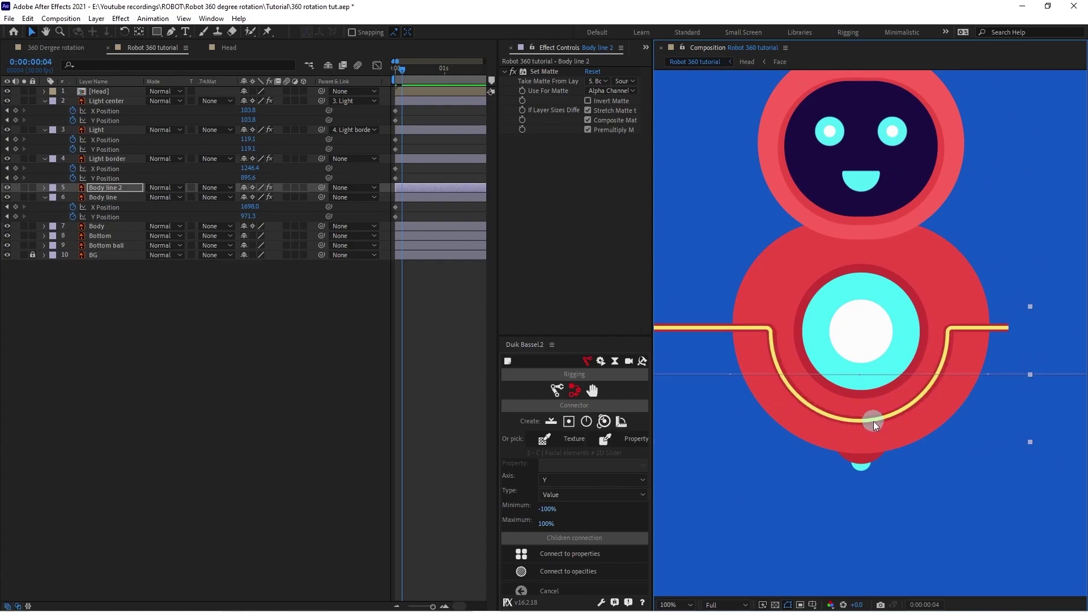
key("Right")
key("Right")
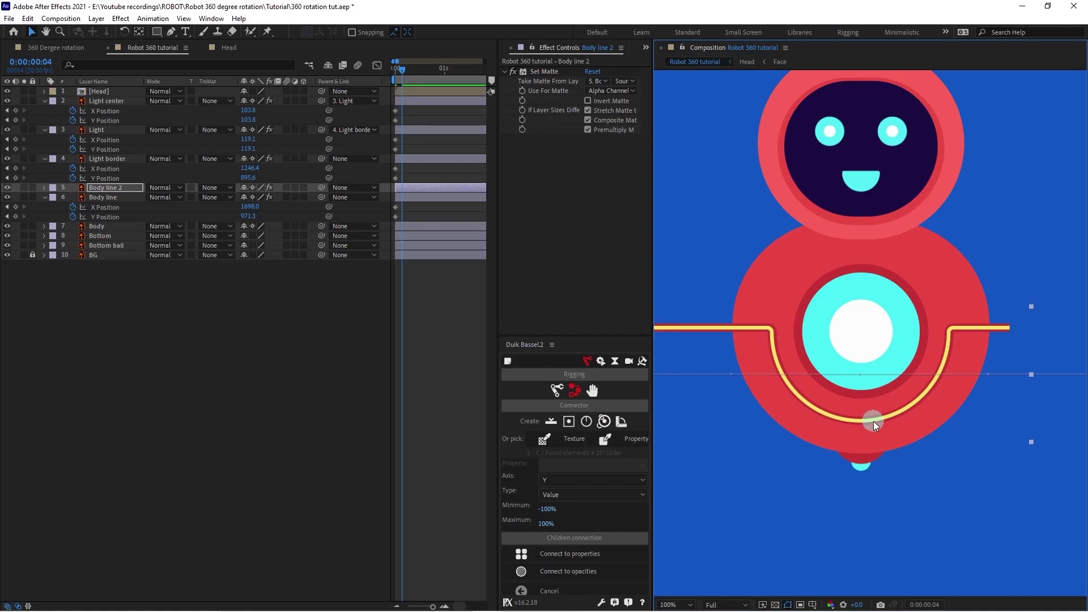
Parent the Body line 2 layer to Body line.
scroll(879, 429, "down", 2)
left_click_drag(878, 429, 950, 415)
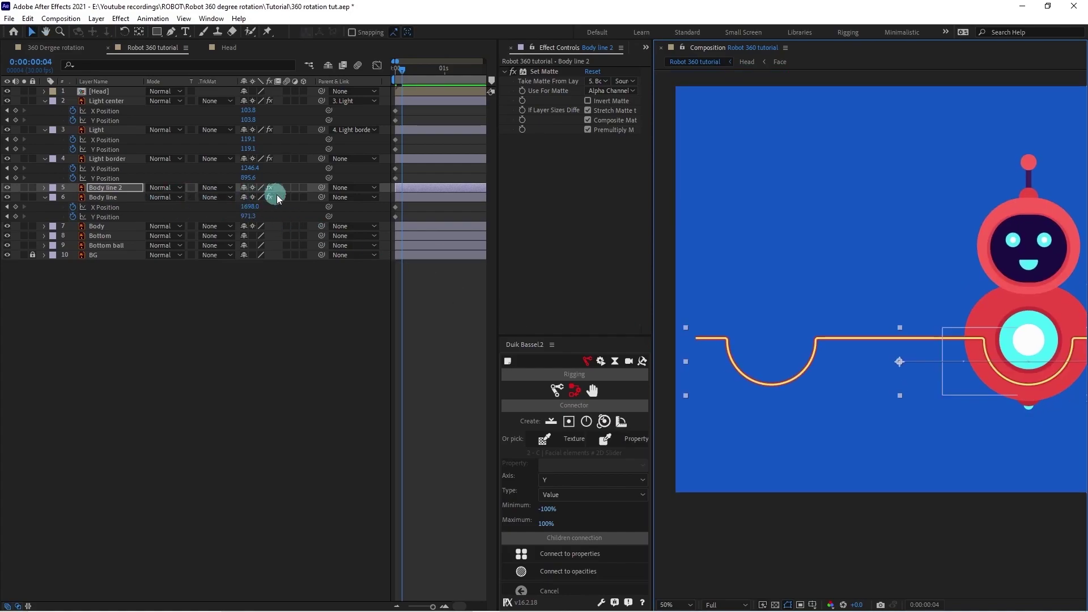
left_click_drag(323, 187, 111, 198)
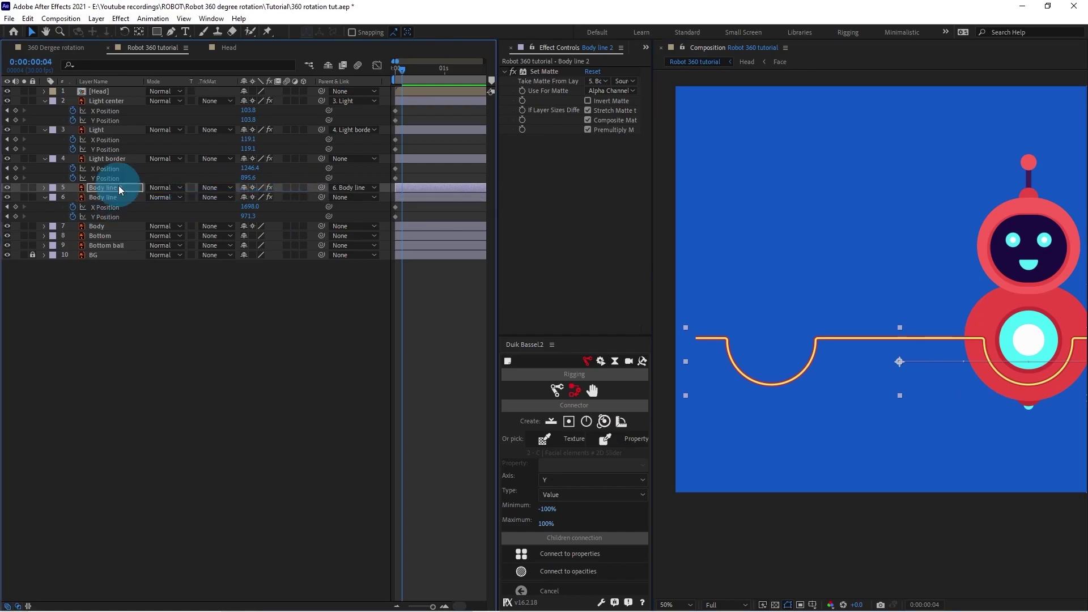
Remove the X and Y Position keyframes from Body line 2 and hide it in the timeline as a shy layer.
key("u")
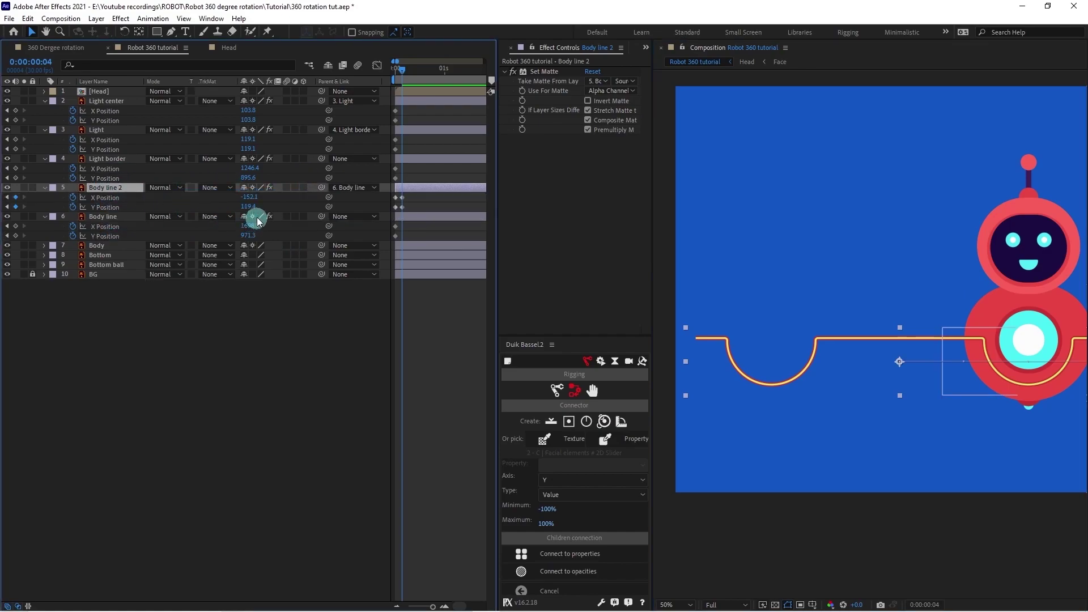
left_click(72, 197)
left_click(72, 207)
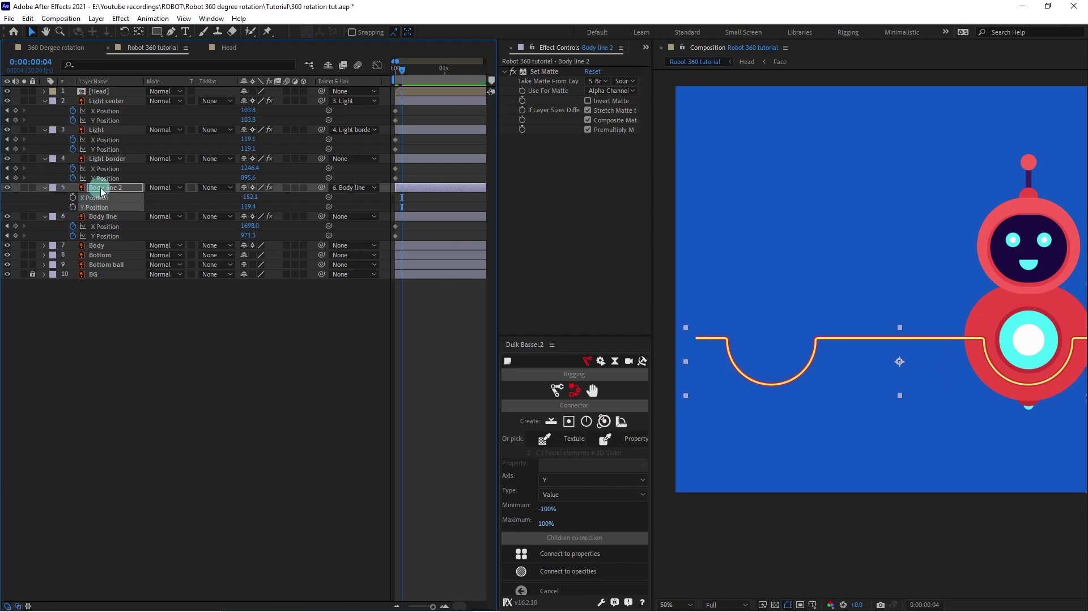
left_click(244, 188)
left_click(327, 65)
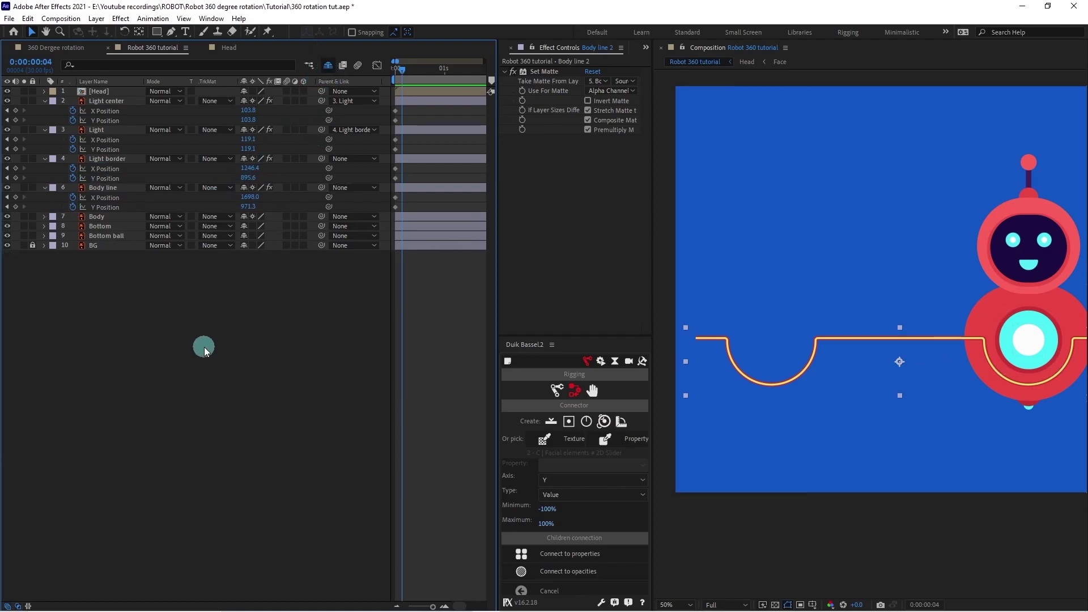
Move the Body line horizontally to the right to X Position 2266 at frame 4.
left_click(119, 189)
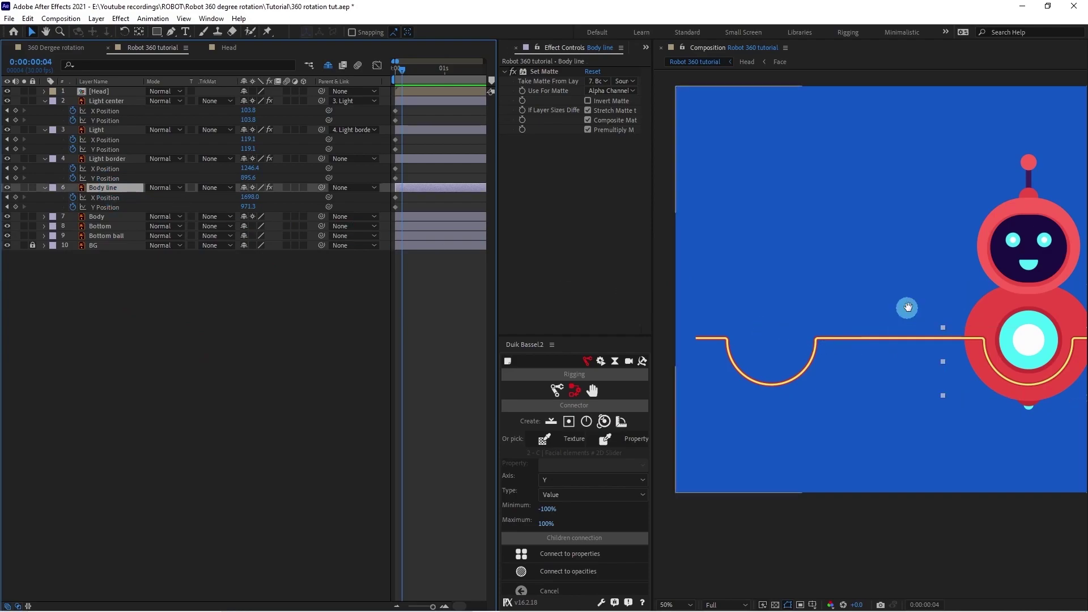
left_click_drag(903, 311, 768, 279)
left_click_drag(940, 352, 1086, 347)
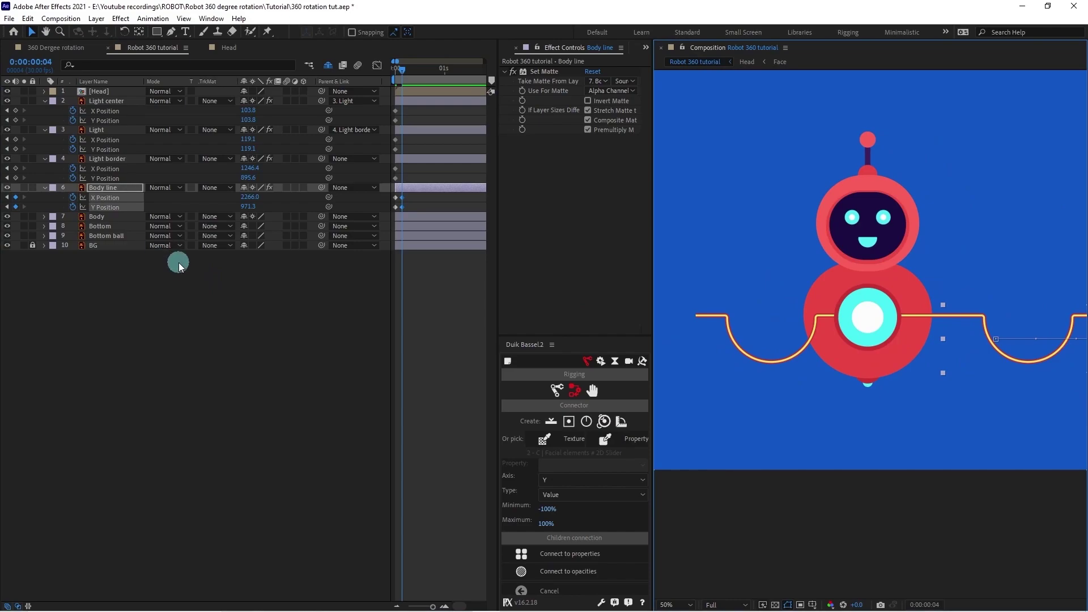
Undo the Body line move at frame 4 and copy its Set Matte effect to the Body line 2 layer.
key("ctrl+z")
key("ctrl+z")
left_click(134, 217)
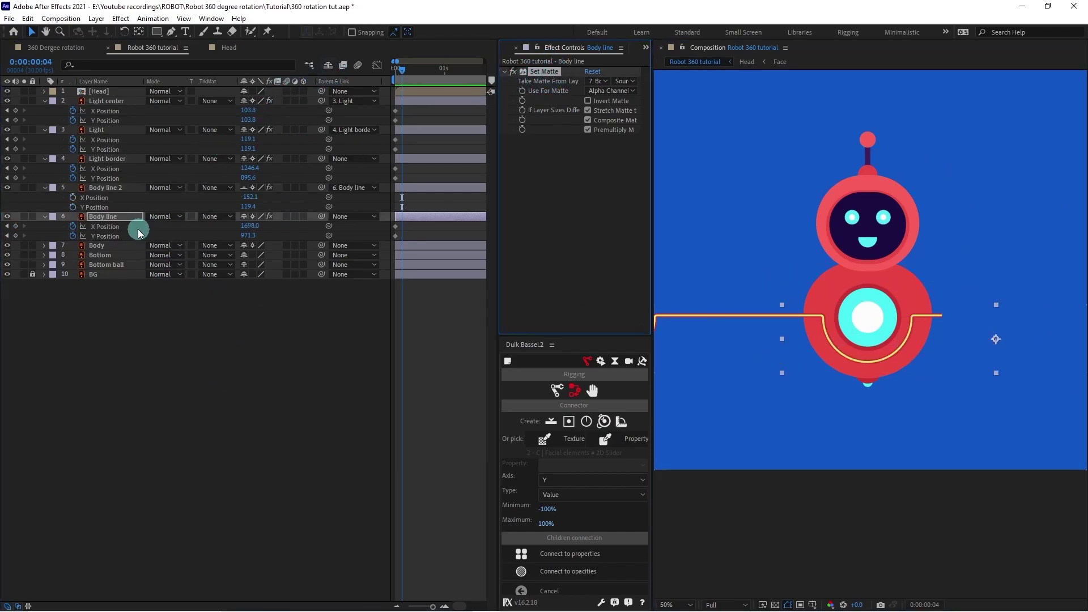
left_click(117, 188)
key("ctrl+v")
left_click(158, 348)
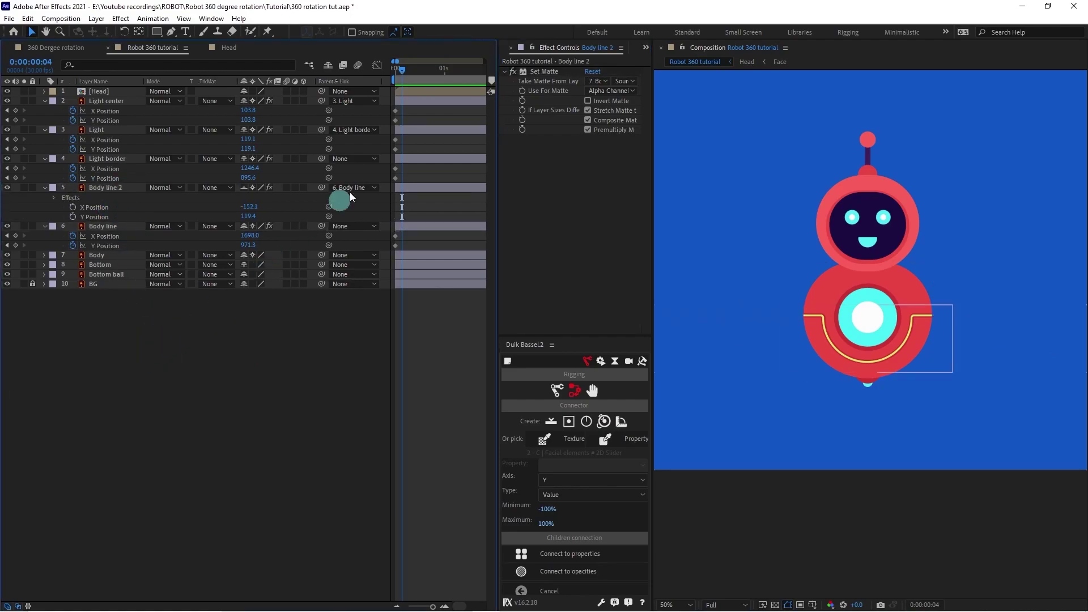
left_click(327, 65)
Move Body line horizontally to the right to X Position 1946 at frame 4.
left_click(107, 188)
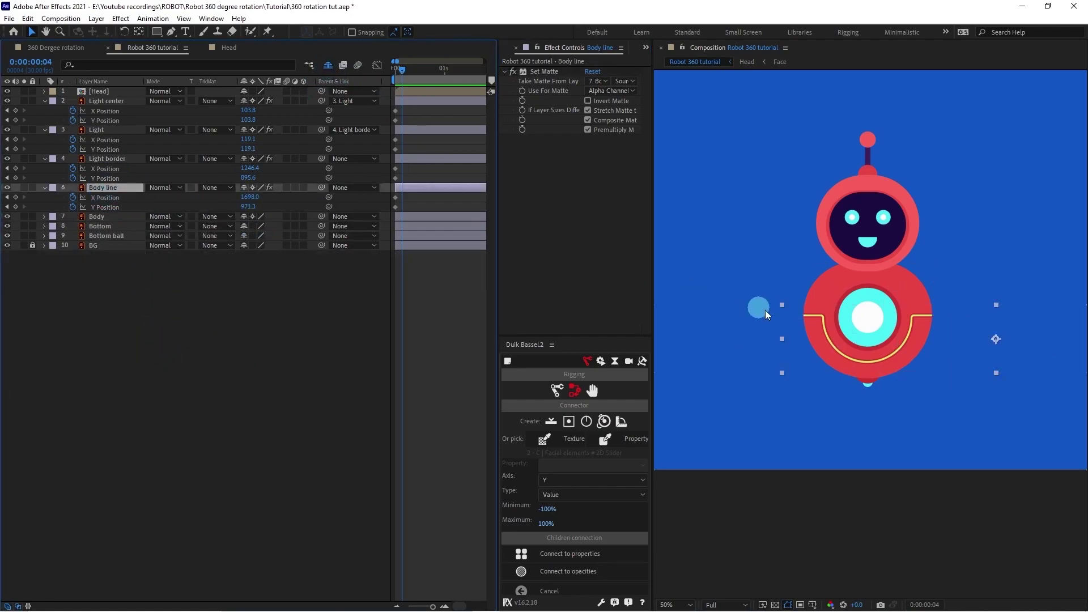
left_click_drag(991, 356, 1087, 340)
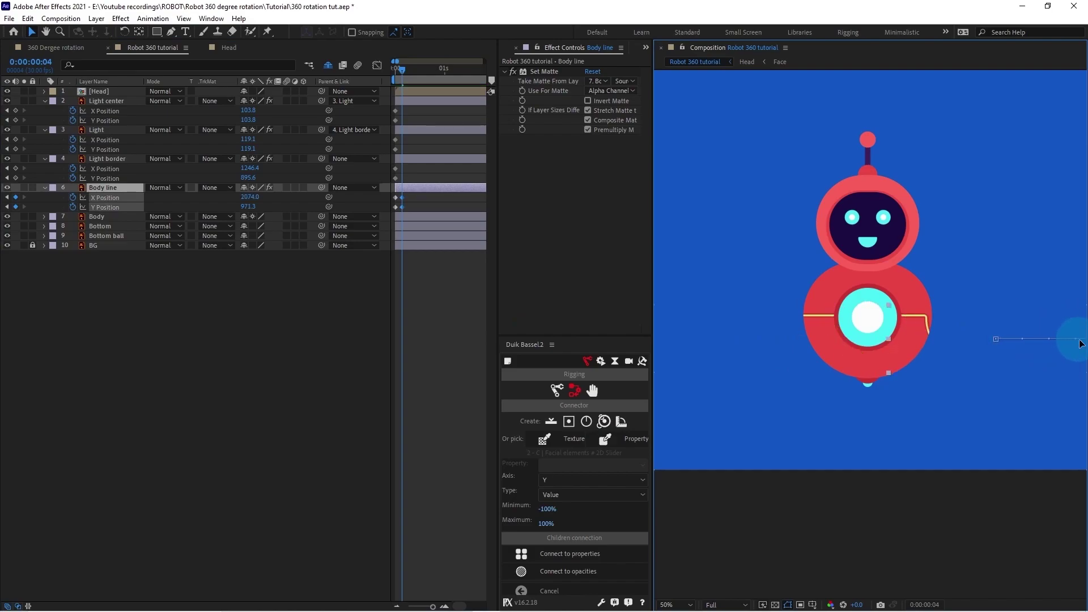
scroll(947, 365, "down", 1)
left_click_drag(981, 351, 952, 348)
key("period")
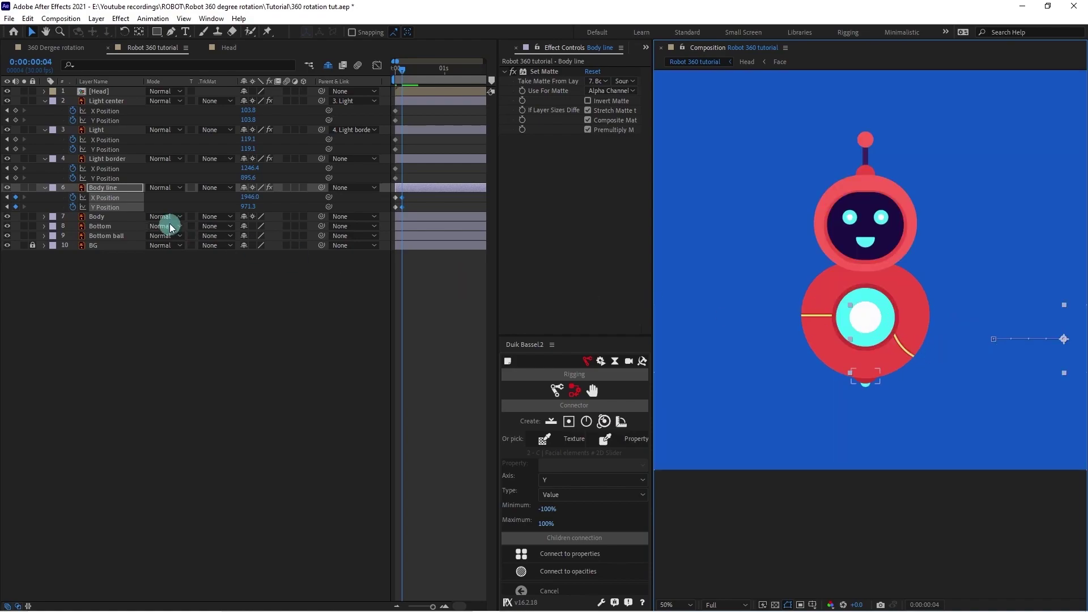
Move Light border to the right edge of the robot's body at frame 4.
left_click(107, 159)
key("period")
key("period")
left_click_drag(821, 246, 956, 240)
Fine-tune frame 4 by nudging Body line left to X Position 1917 and setting Light border at X 1469.4, Y 895.6.
left_click(133, 187)
key("Left")
key("Left")
key("Left")
key("Left")
key("Left")
key("Left")
key("Left")
key("Left")
key("Left")
key("Left")
key("Left")
key("Left")
key("Left")
key("Left")
key("Left")
key("Left")
key("Left")
key("Left")
key("Left")
key("Left")
key("Left")
left_click(108, 159)
left_click(957, 279)
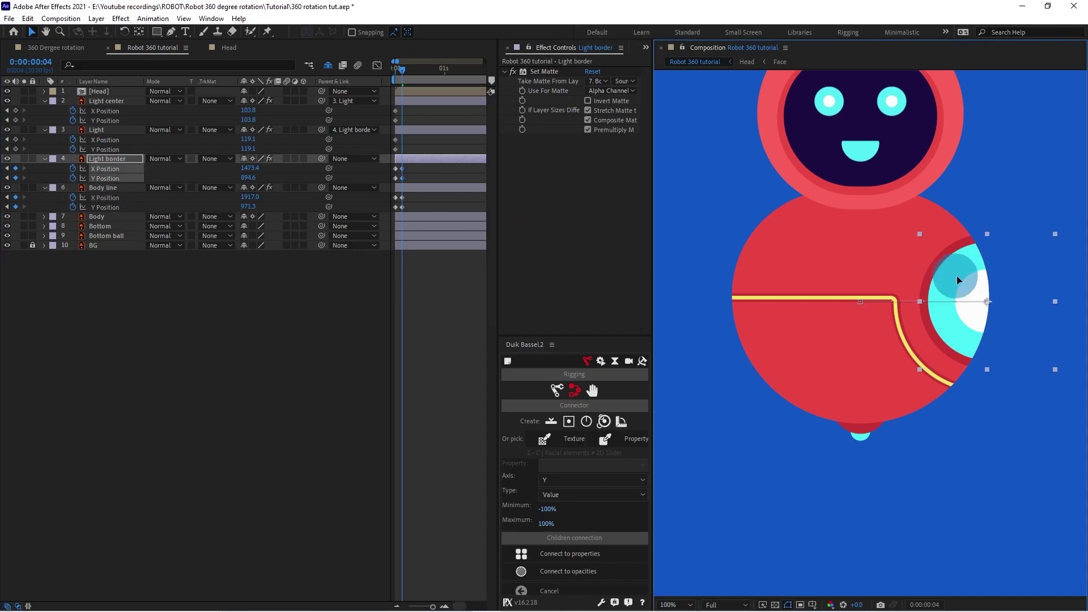
Nudge the Light layer right within its border to X Position 140.1 at frame 4.
left_click(111, 130)
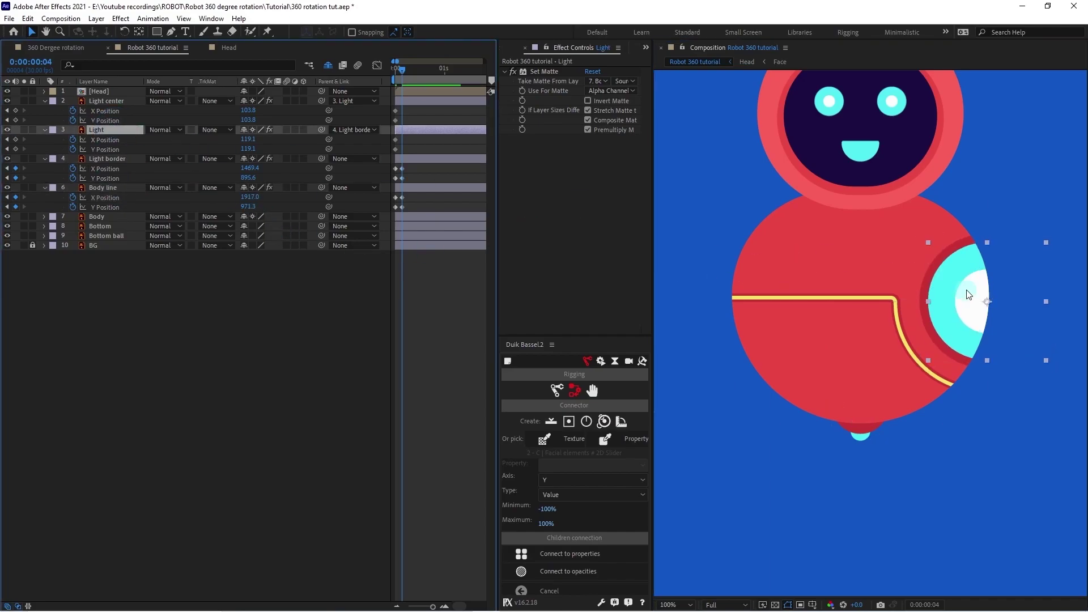
key("Right")
key("Right")
key("Right")
key("Right")
key("Right")
key("Right")
key("Right")
key("Right")
key("Right")
key("Right")
key("Right")
key("Right")
key("Right")
key("Right")
key("Right")
key("Right")
key("Right")
key("Right")
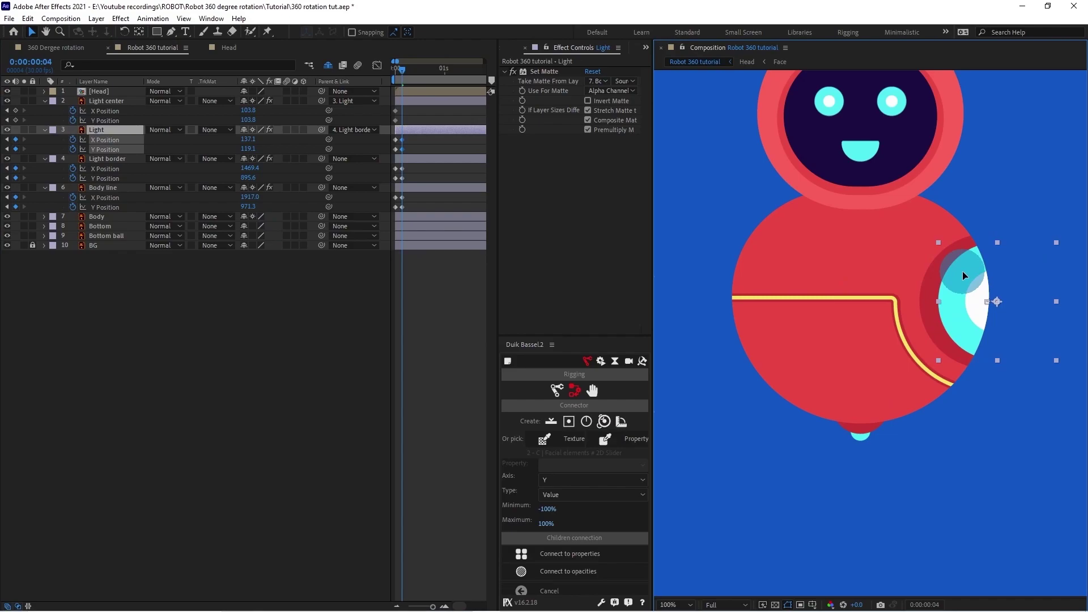
key("Right")
key("Right")
key("Right")
Nudge the Light center layer right to X Position 128.8 at frame 4.
left_click(108, 101)
key("Right")
key("Right")
key("Right")
key("Right")
key("Right")
key("Right")
key("Right")
key("Right")
key("Right")
key("Right")
key("Right")
key("Right")
key("Right")
key("Right")
key("Right")
key("Right")
key("Right")
key("Right")
key("Right")
key("Right")
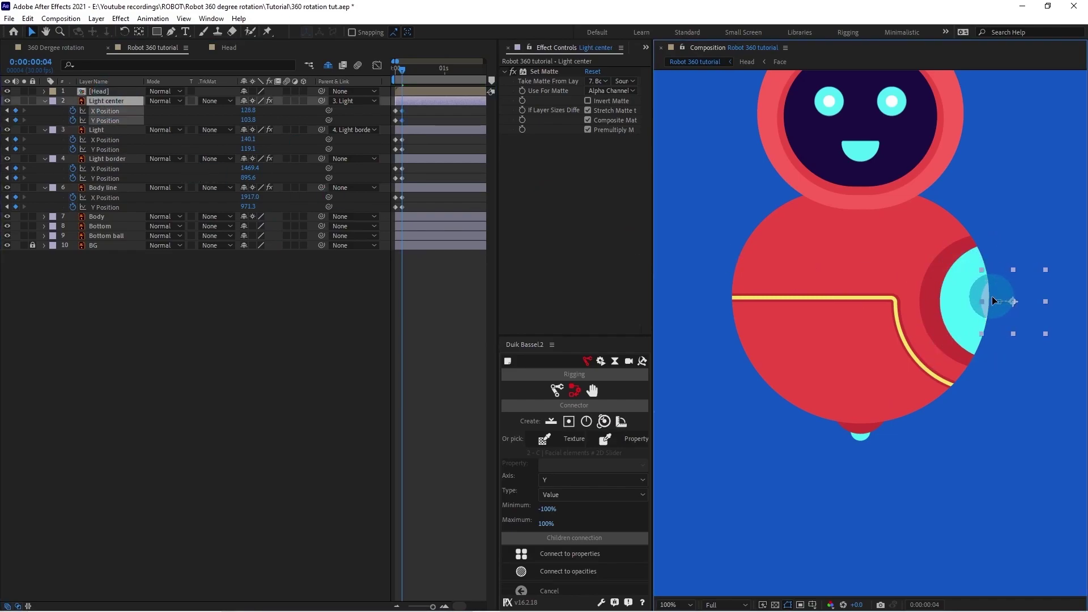
At frame 8, move Body line to X Position 2209 and Light border off the body to X Position 1747.4.
left_click(34, 62)
type("+4")
key("Return")
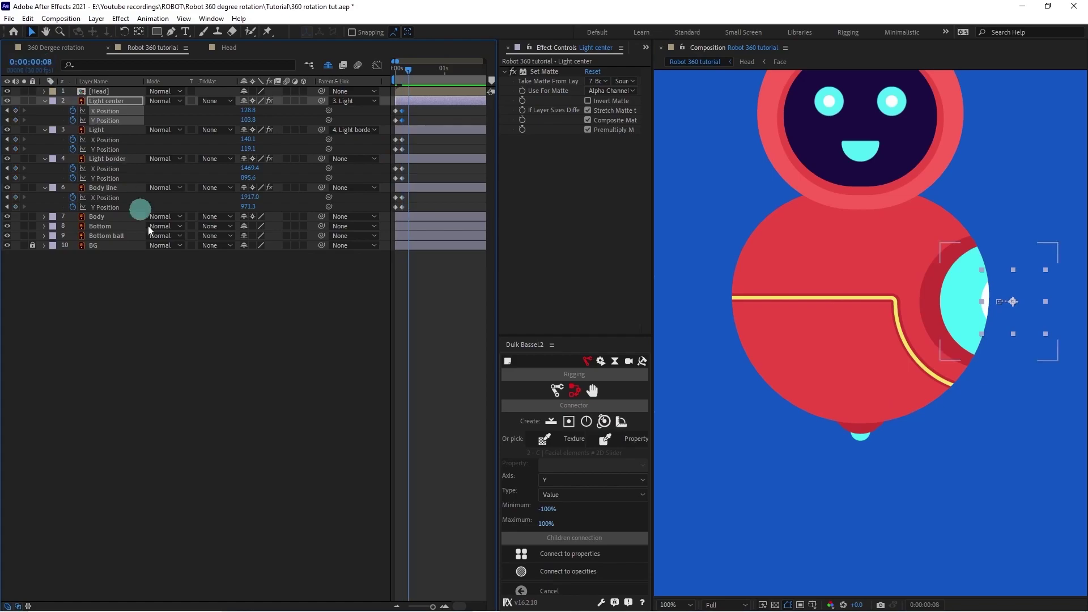
left_click(127, 197)
key("comma")
key("comma")
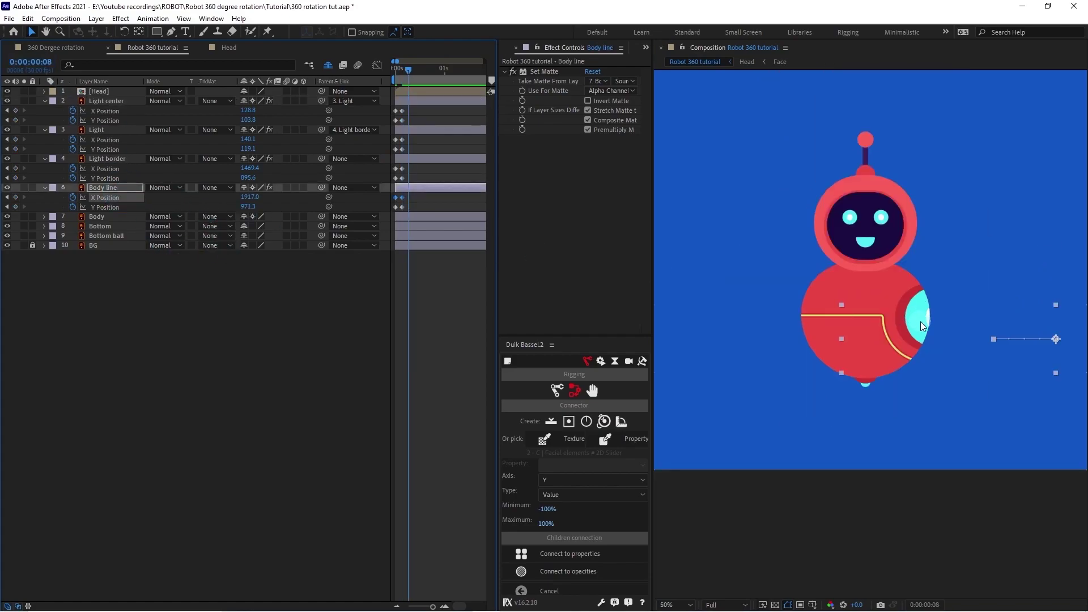
left_click_drag(986, 324, 1056, 327)
left_click(107, 159)
left_click_drag(909, 326, 971, 306)
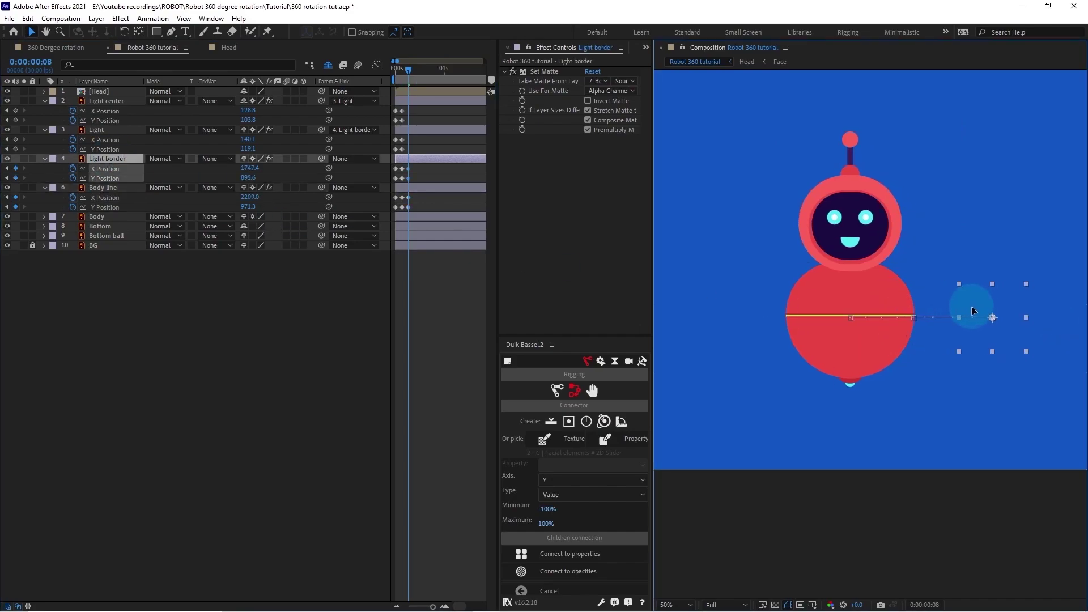
Copy the first X Position keyframes of Light and Light center to frame 8.
left_click(398, 139)
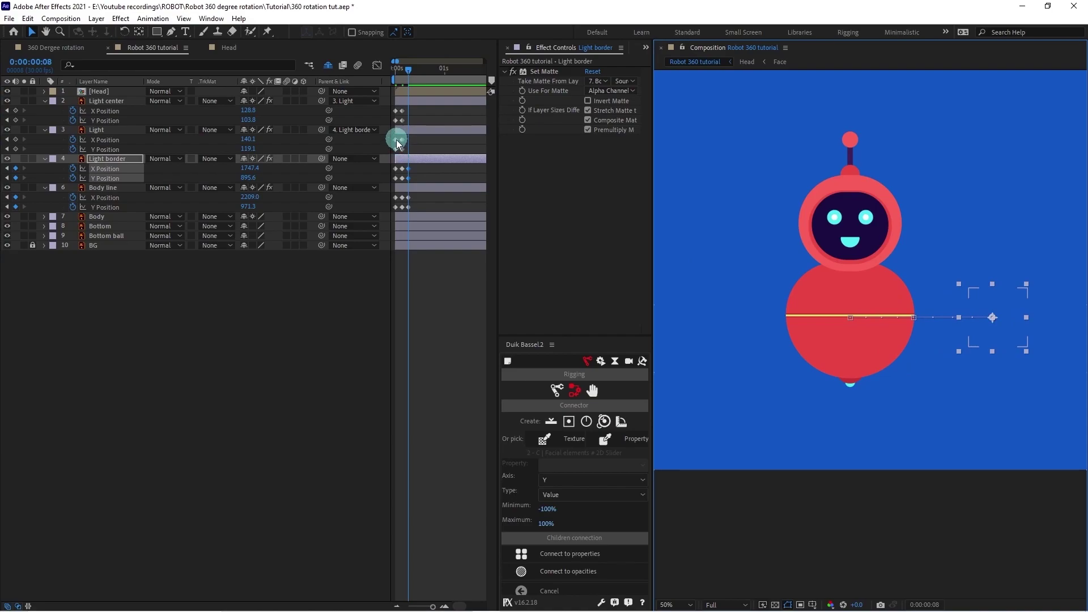
left_click(396, 139)
key("ctrl+v")
left_click(396, 111)
key("ctrl+v")
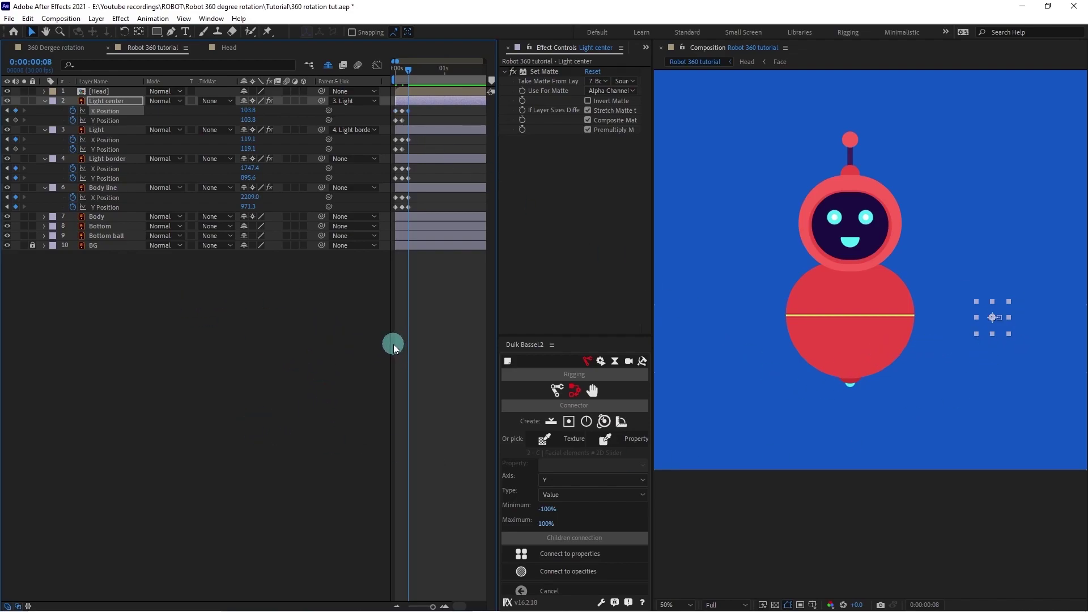
At frame 12, move Body line horizontally to the right to X Position 2405.
left_click(13, 61)
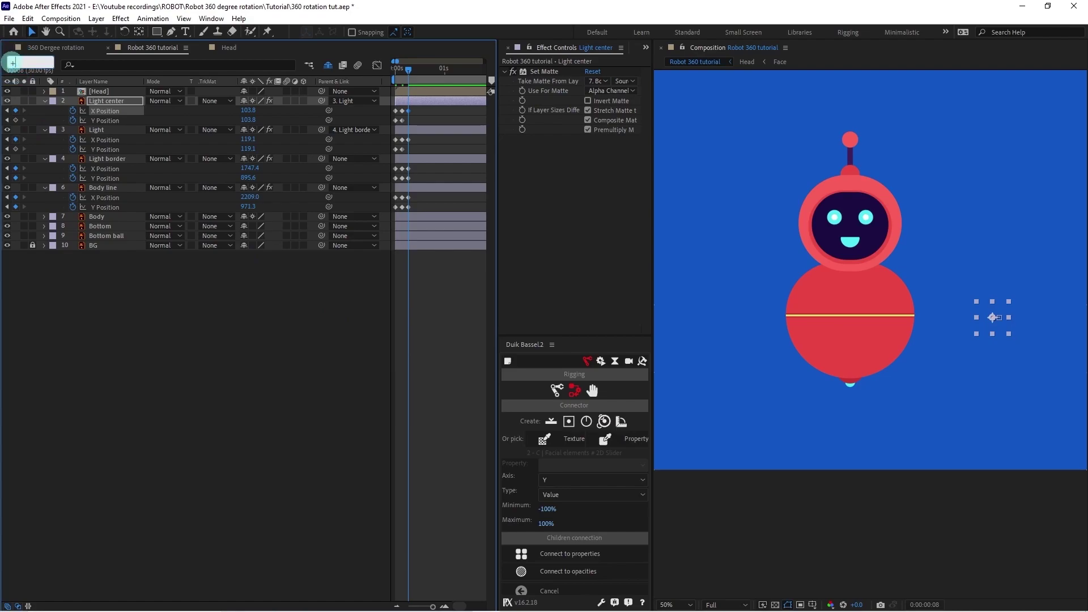
type("+4")
key("Return")
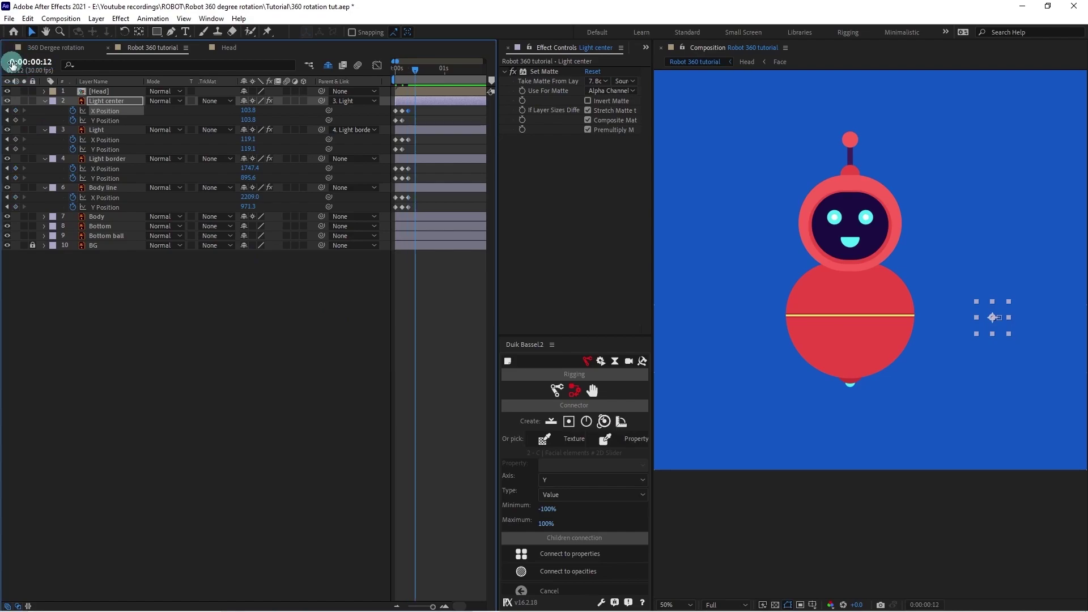
left_click(122, 187)
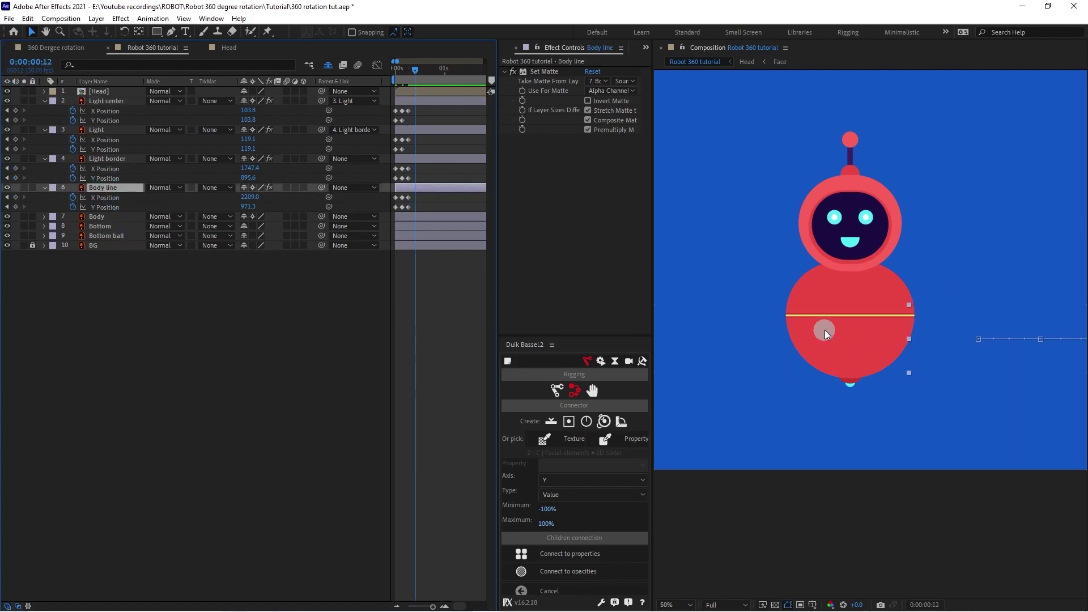
mouse_move(914, 338)
left_mouse_down()
mouse_move(953, 325)
mouse_move(916, 327)
left_mouse_up()
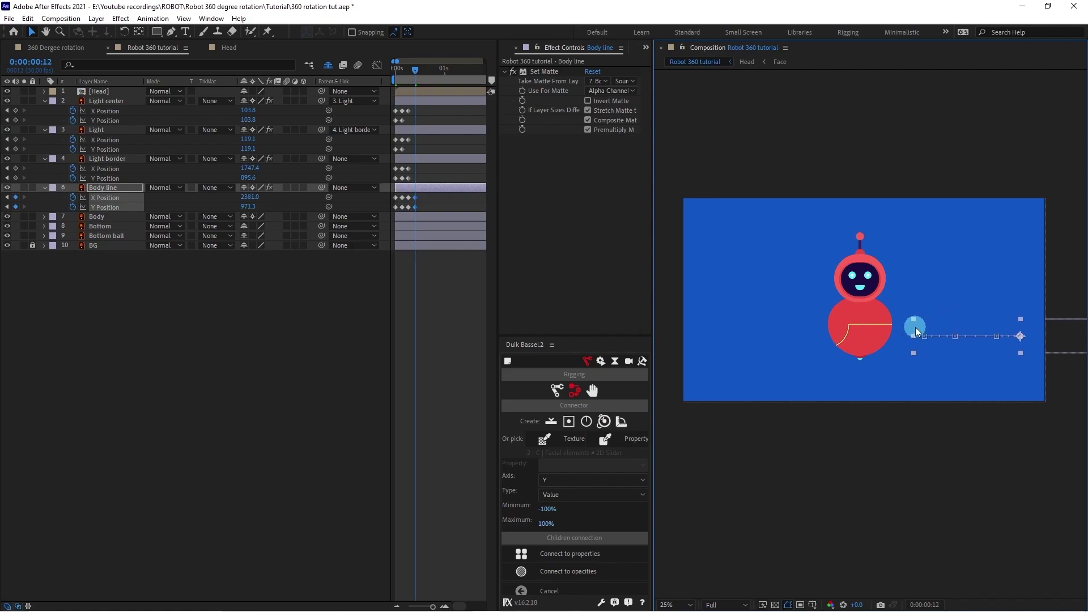
scroll(916, 327, "up", 2)
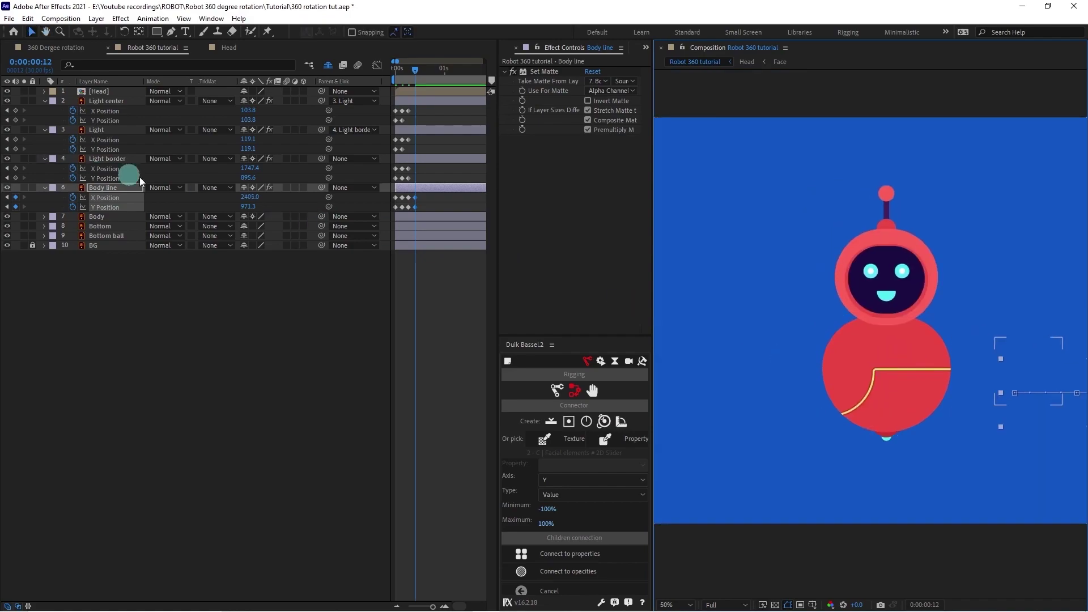
Move Light border to the left edge of the body, at X Position 1035.4, at frame 12.
left_click(130, 162)
scroll(1028, 340, "down", 2)
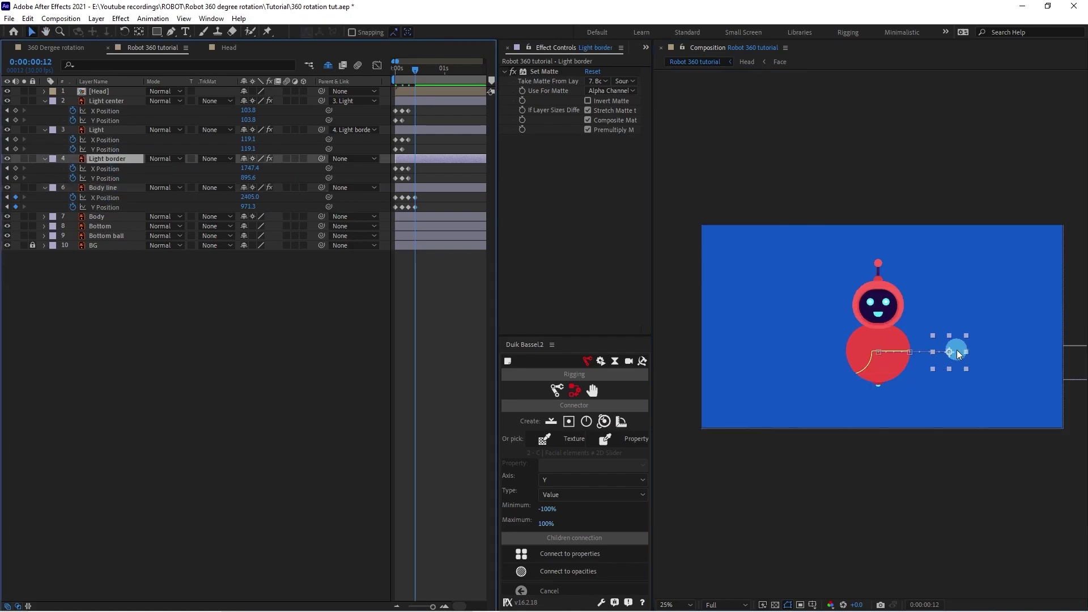
left_click_drag(956, 346, 935, 339)
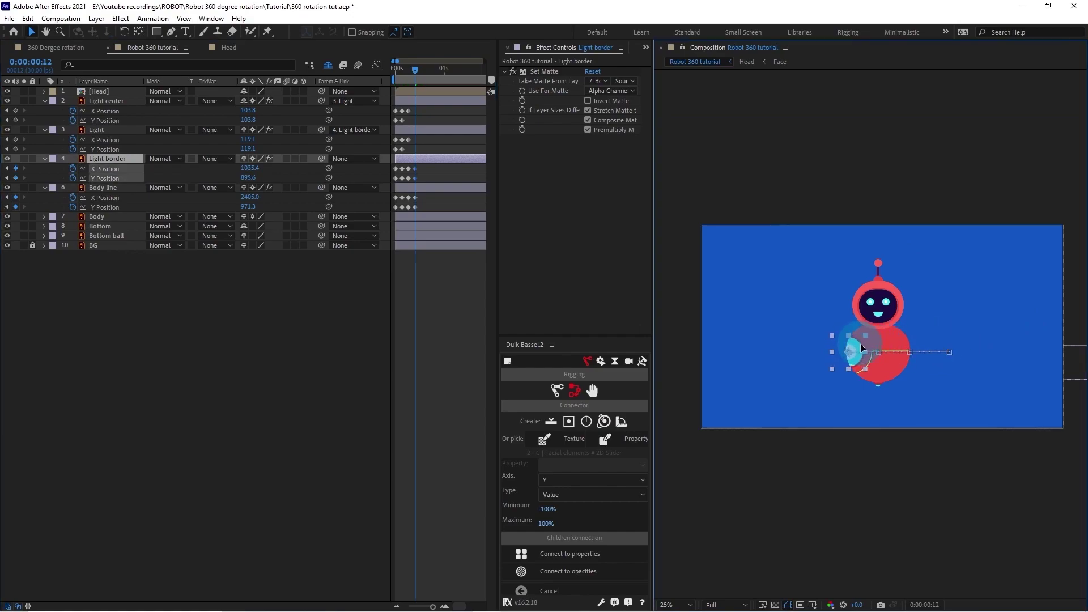
left_click_drag(862, 345, 859, 345)
scroll(860, 345, "up", 2)
Nudge the Light layer left within its border to X Position 97.1 at frame 12.
left_click(108, 130)
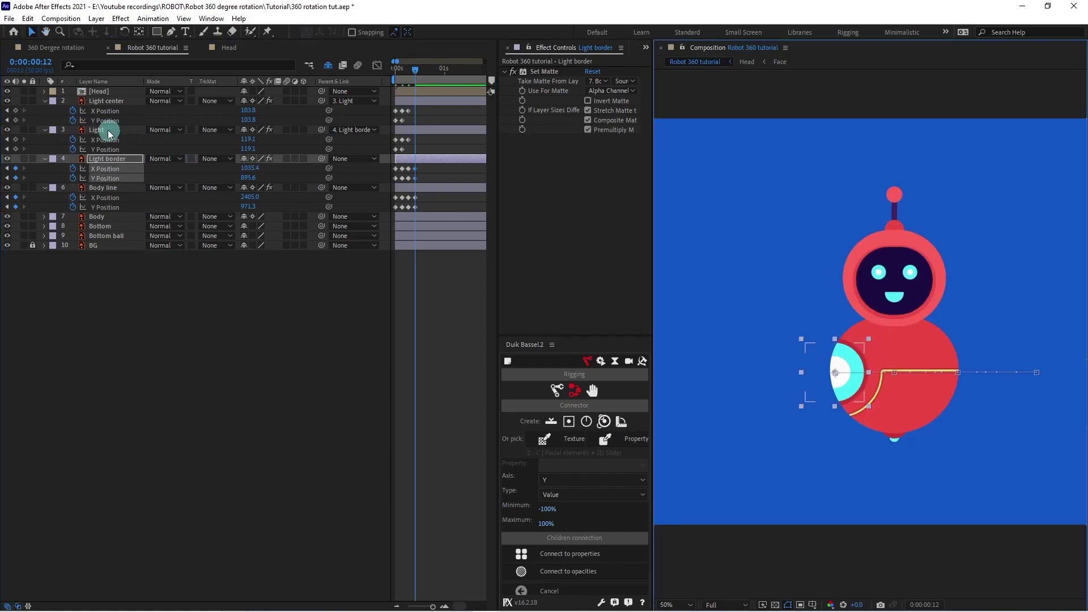
key("Left")
key("Left")
key("Left")
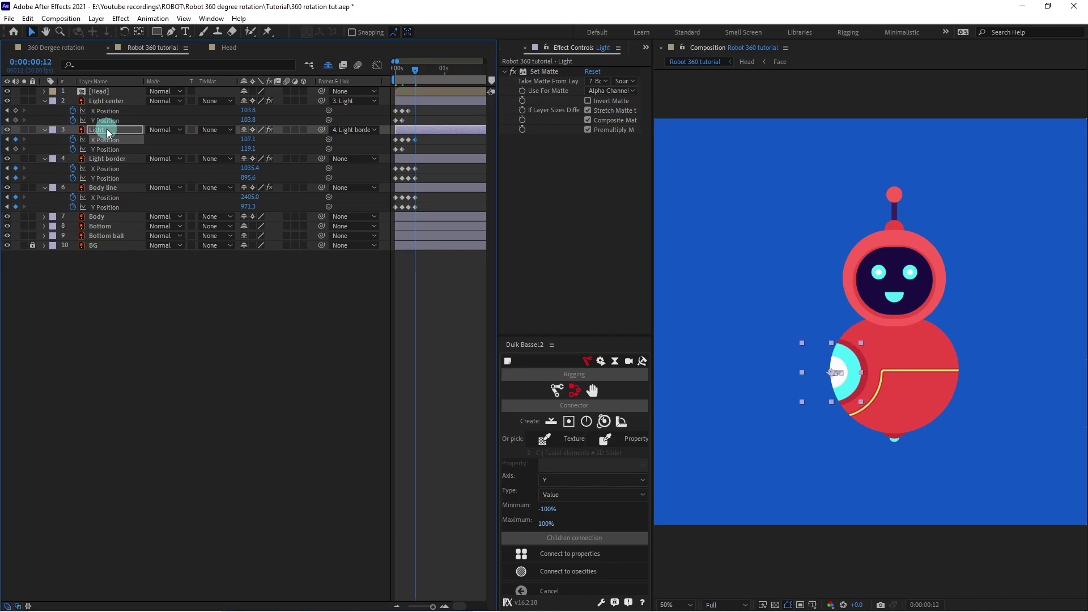
key("Left")
key("Left")
Nudge the Light center layer left to X Position 89.8 at frame 12.
left_click(94, 102)
key("Left")
key("Left")
key("Left")
key("Left")
key("Left")
key("Left")
key("Left")
Copy the first X Position keyframes of Light center and Light to frame 16.
left_click(29, 61)
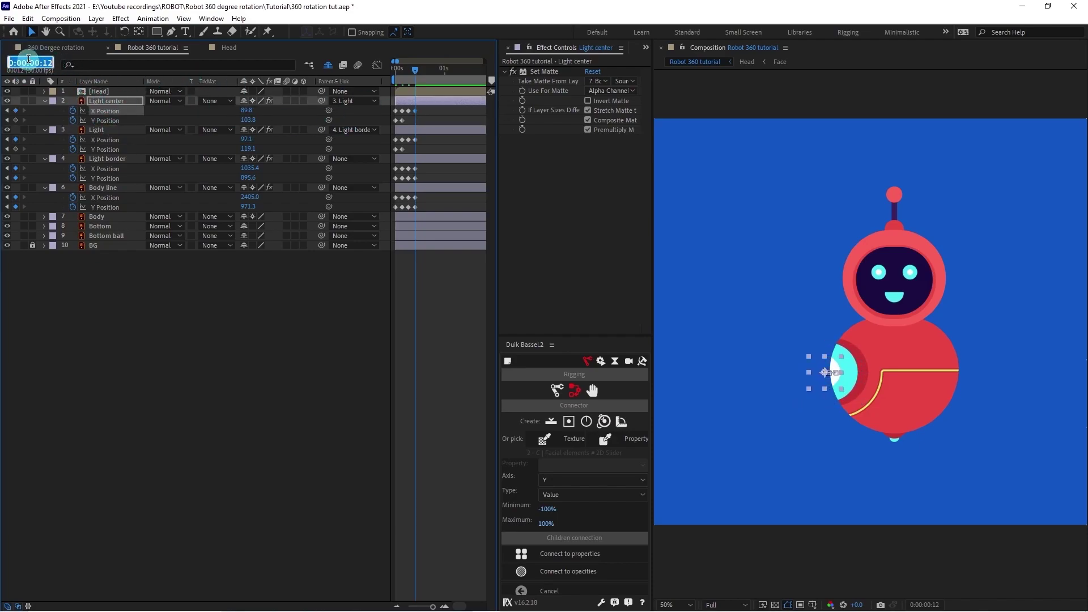
type("+4")
key("Return")
left_click(152, 63)
left_click(409, 120)
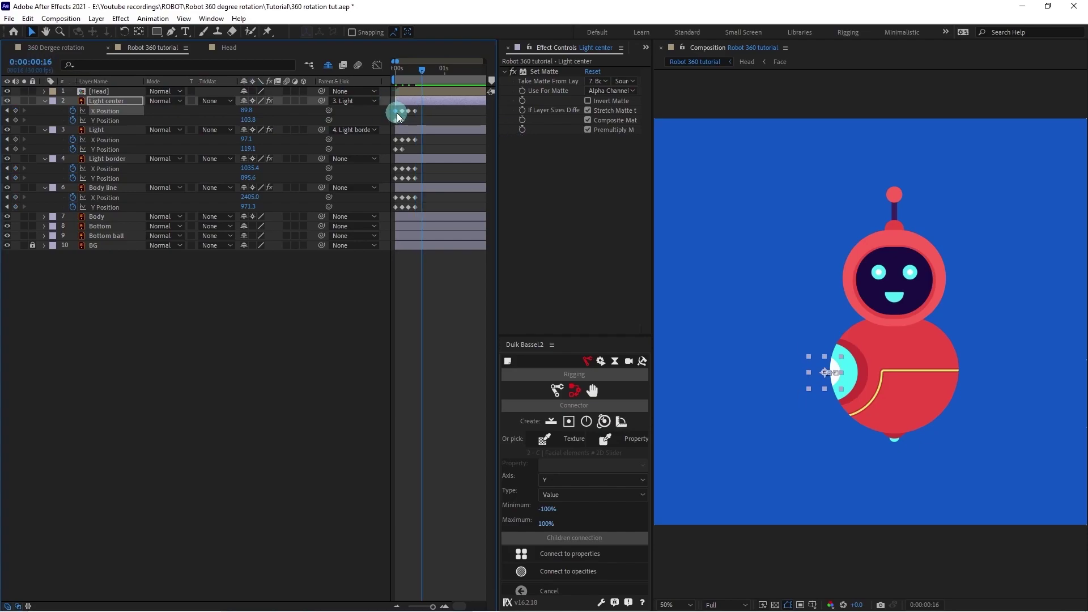
key("ctrl+c")
key("ctrl+v")
left_click(395, 149)
key("ctrl+c")
left_click(395, 140)
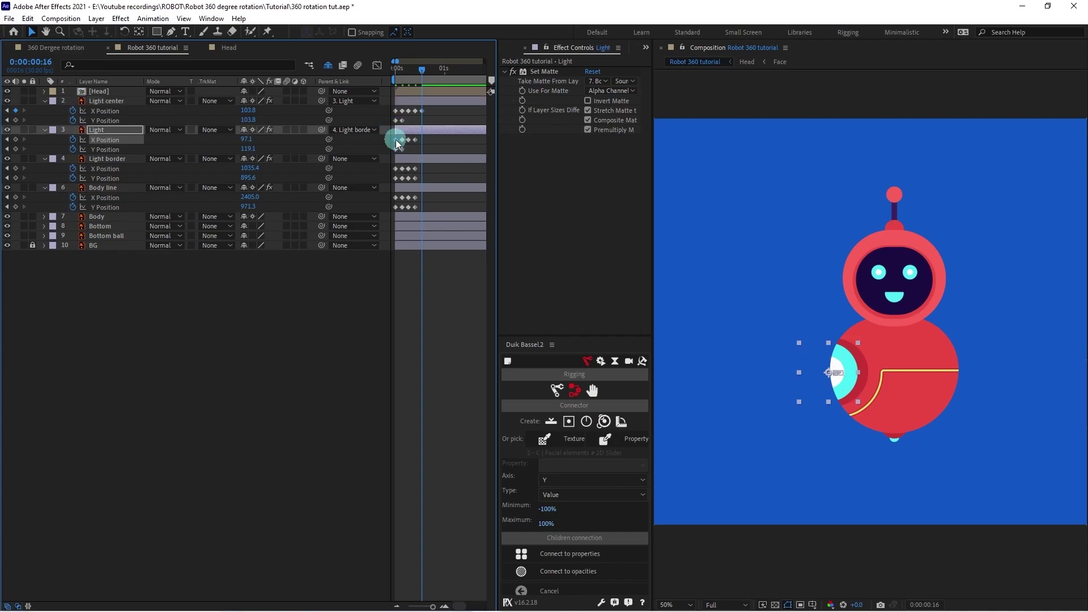
key("ctrl+v")
Copy the first X Position keyframes of Light border and Body line to frame 16.
left_click(395, 168)
key("ctrl+v")
left_click(395, 197)
key("ctrl+v")
Check the motion between frames 12 and 16 and delete Body line's X Position keyframe at frame 16.
left_click(414, 73)
left_click_drag(414, 73, 417, 77)
key("=")
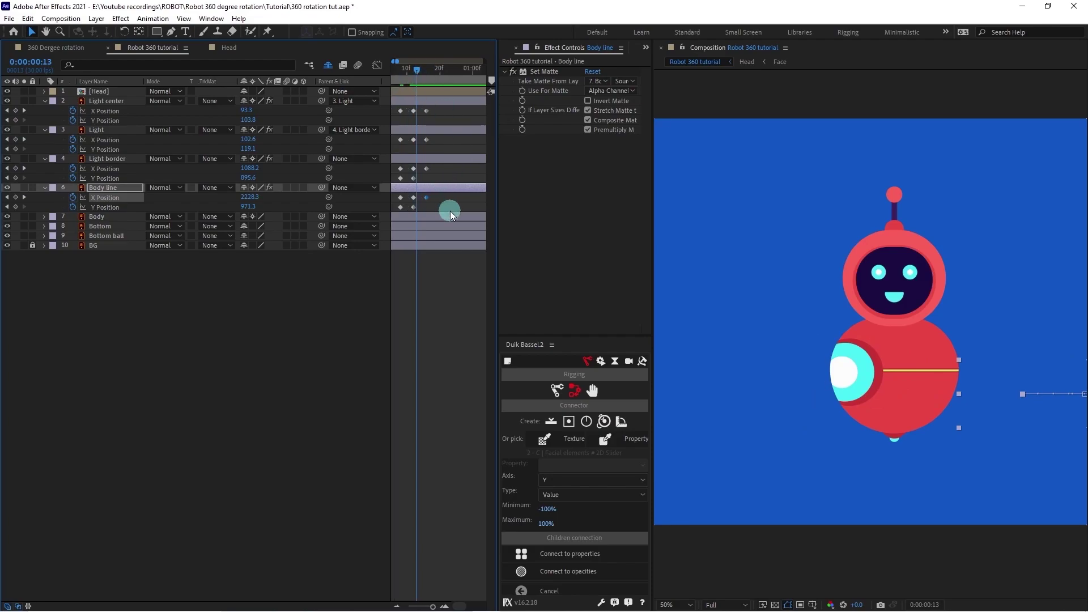
key("k")
left_click(428, 197)
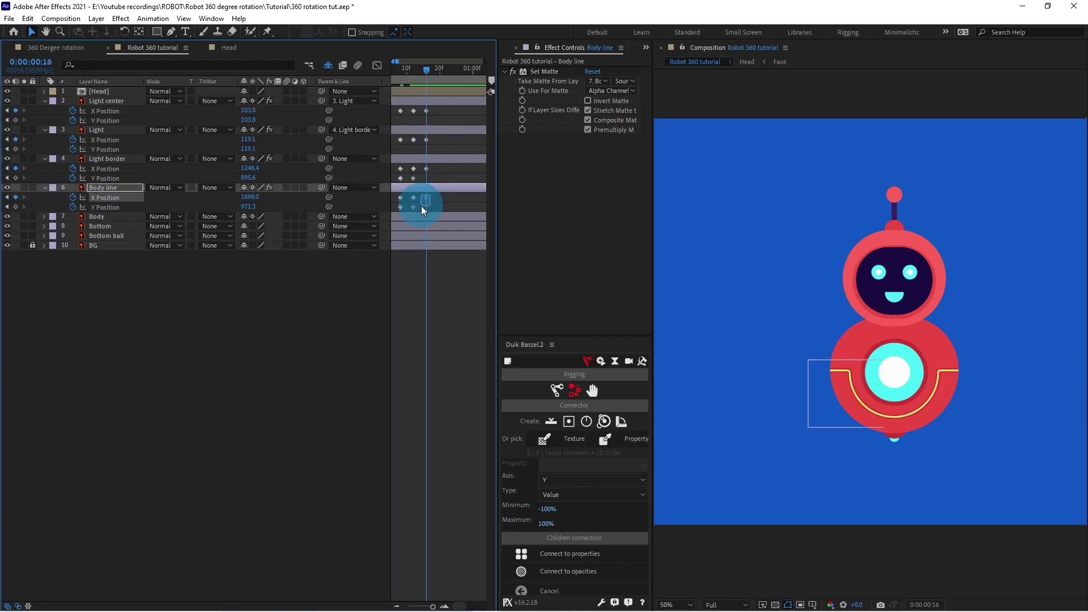
key("Delete")
Move Body line right to X Position 2603 at frame 16, matching the front view, and review the rotation back to frame 0.
scroll(757, 333, "down", 2)
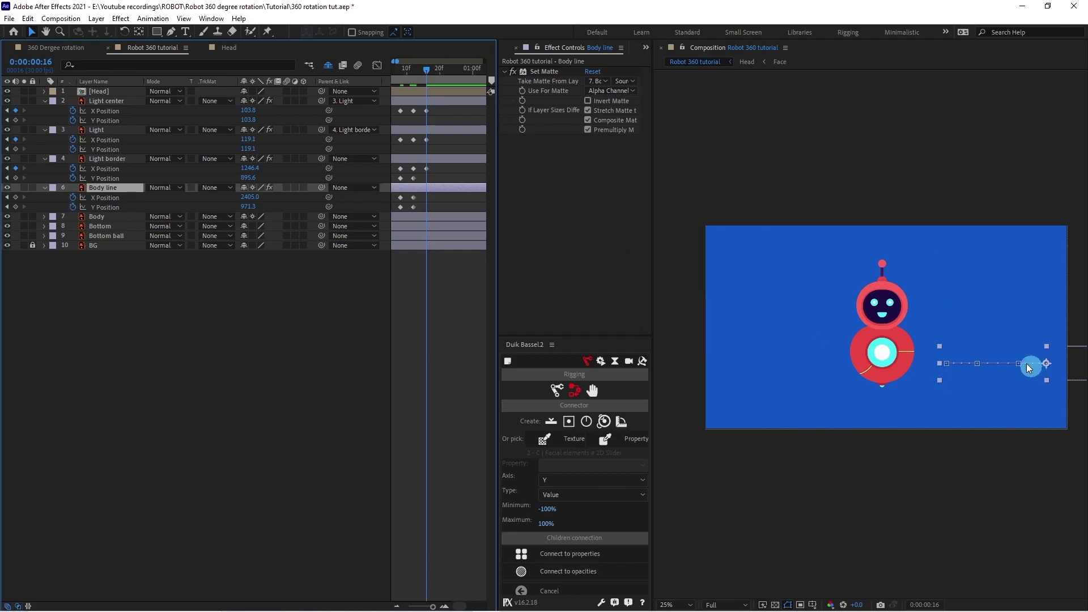
left_click_drag(985, 351, 1012, 349)
key("period")
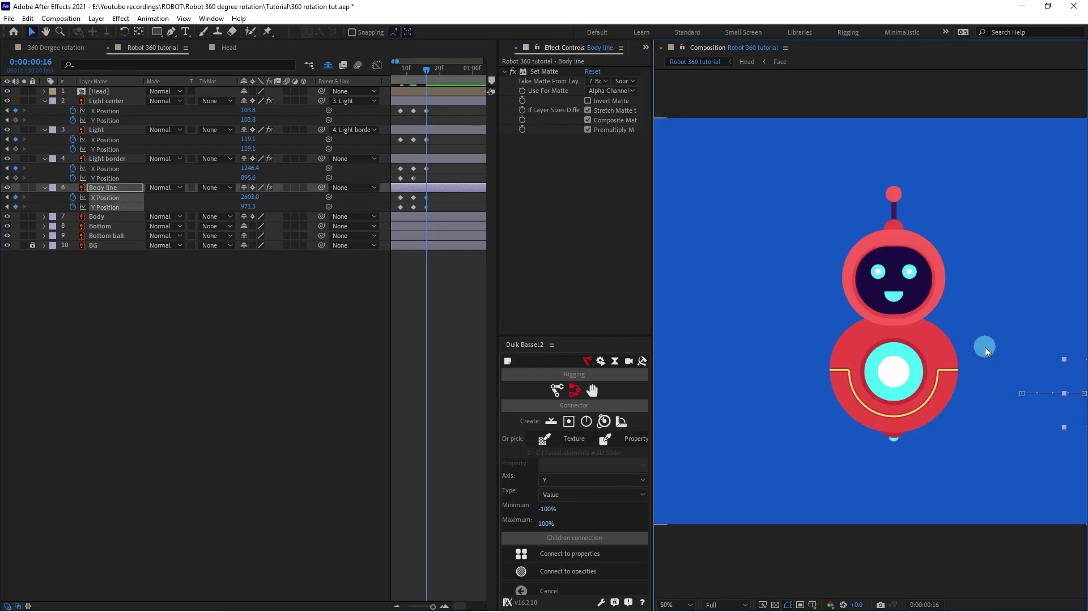
left_click_drag(427, 71, 364, 82)
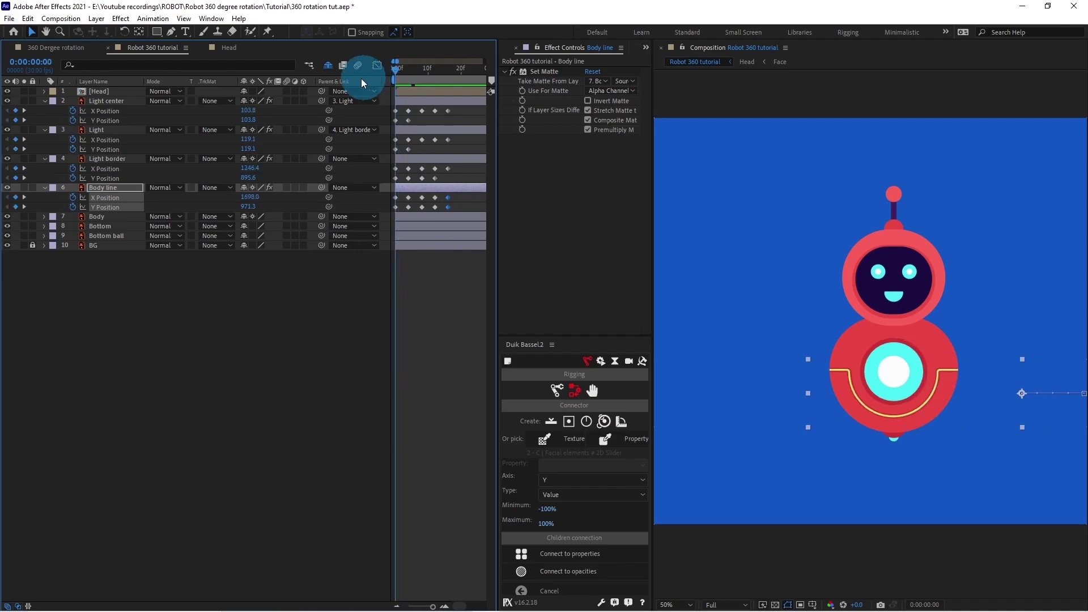
Remove all Y Position keyframes from the Light center, Light, Light border and Body line layers.
left_click(386, 296)
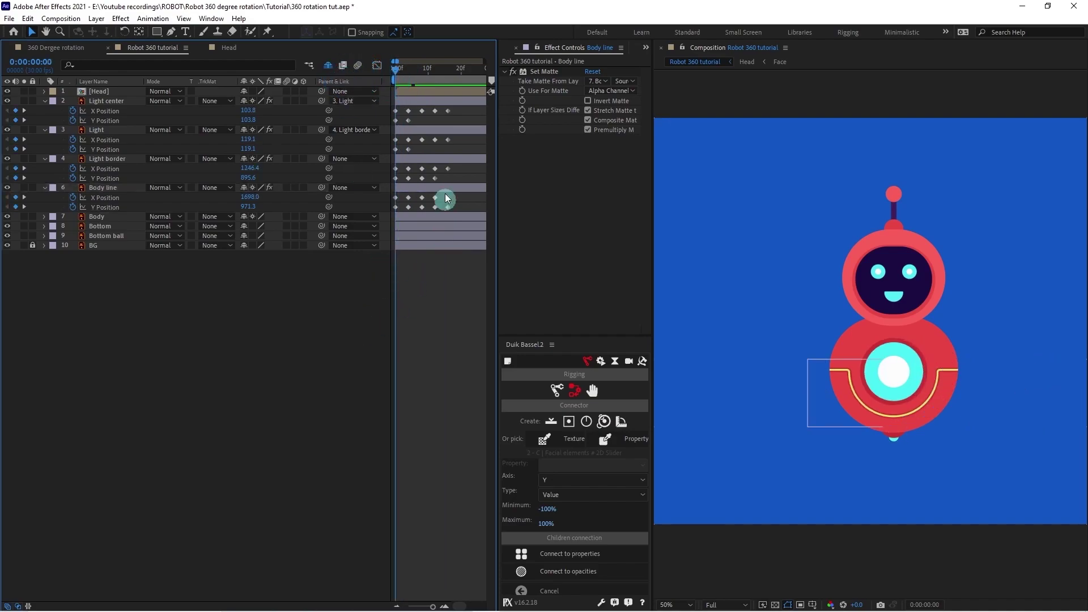
left_click(417, 103)
left_click(406, 188, "shift")
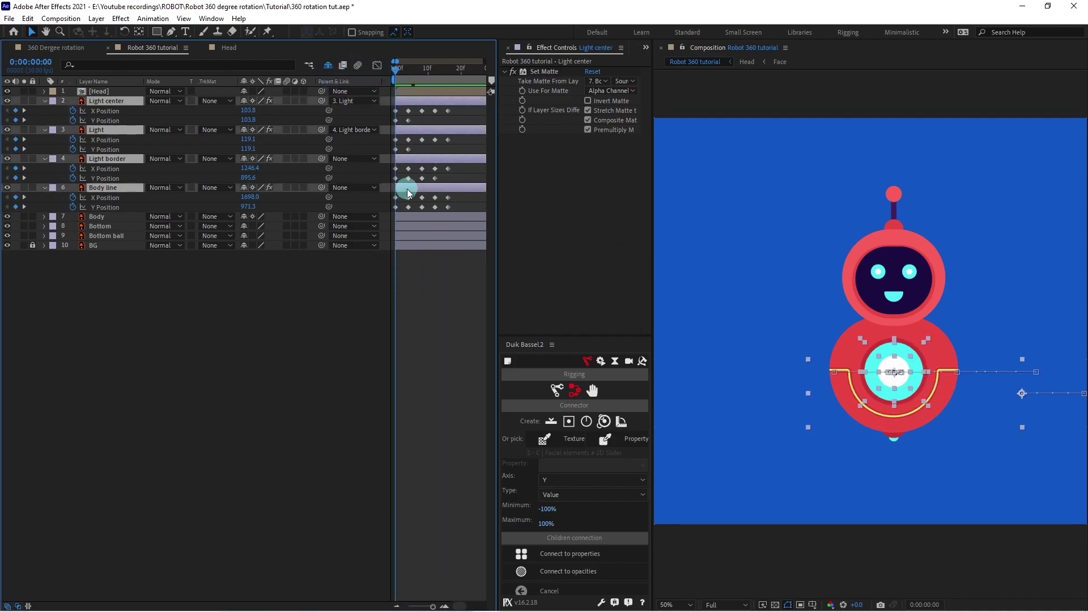
key("End")
left_click(74, 121)
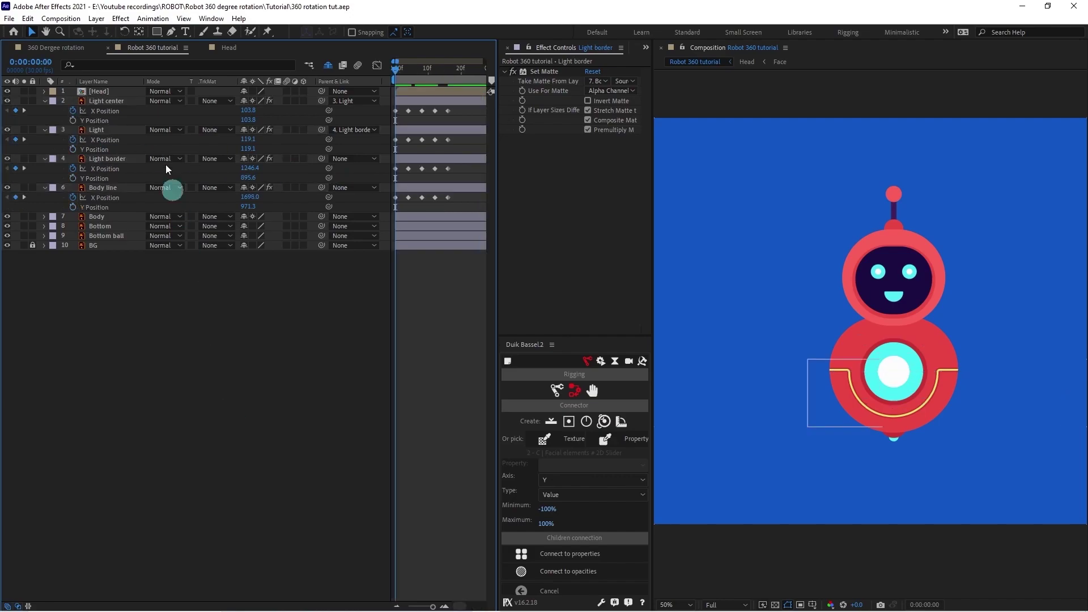
Add Opacity keyframes at frame 0 to the Light center, Light and Light border layers and show all their keyframed properties.
left_click(131, 105)
left_click(108, 188, "shift")
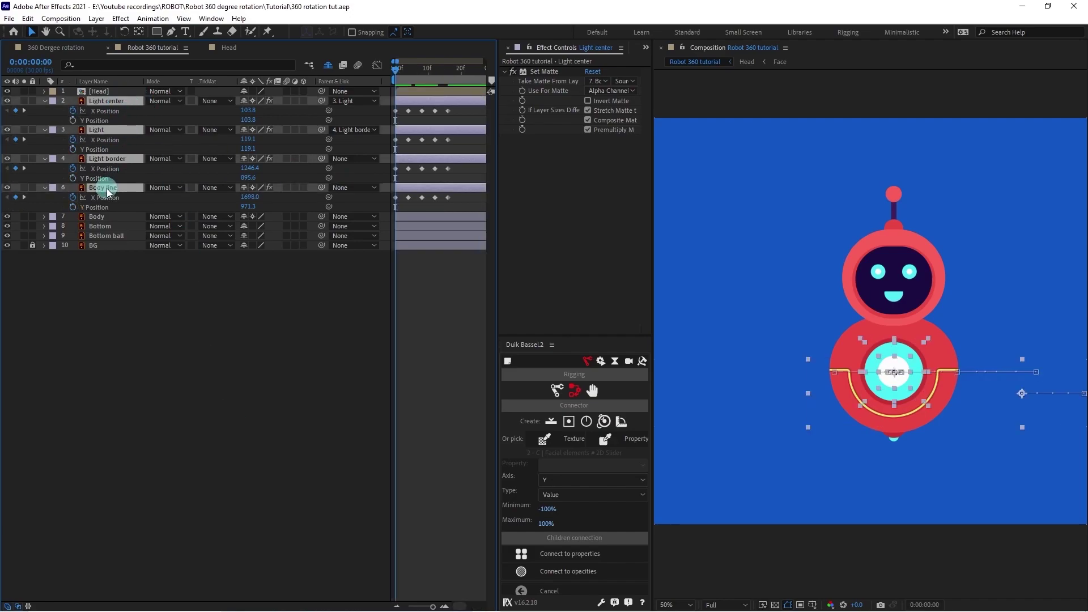
left_click(107, 191, "ctrl")
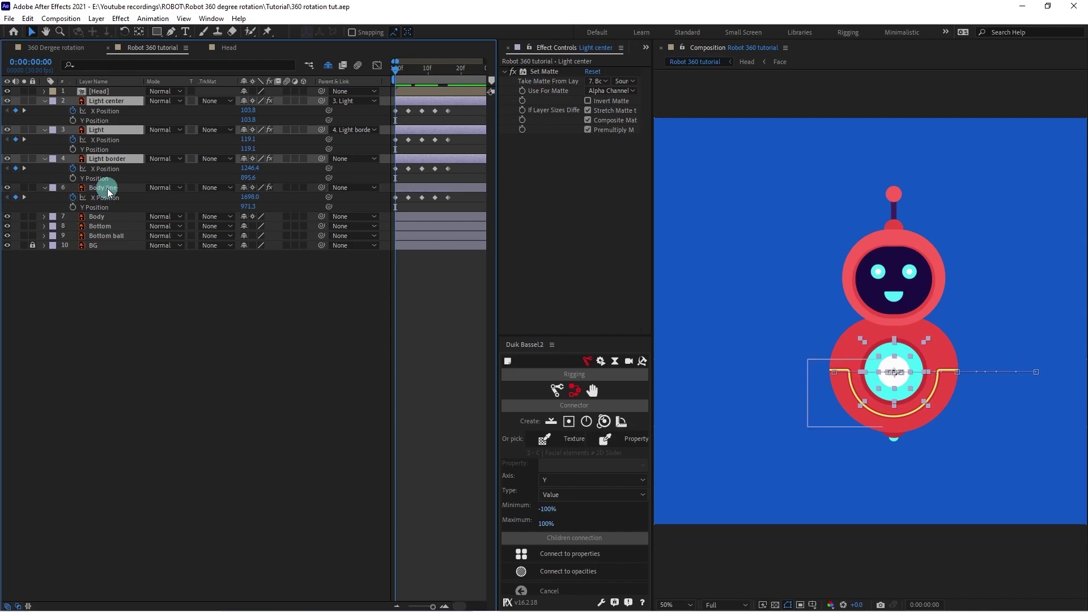
key("t")
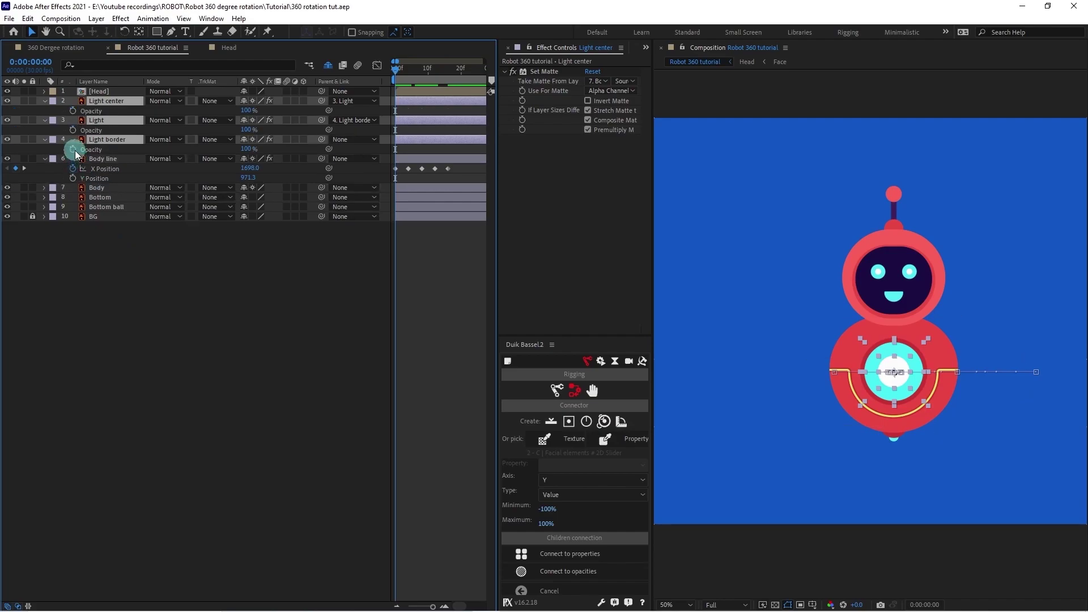
left_click(73, 150)
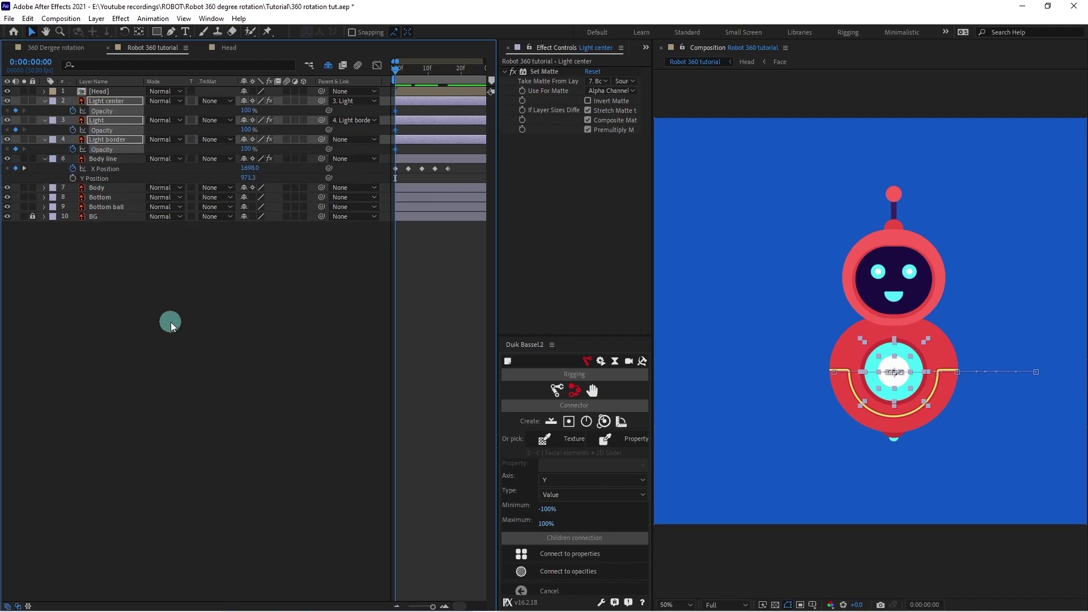
key("u")
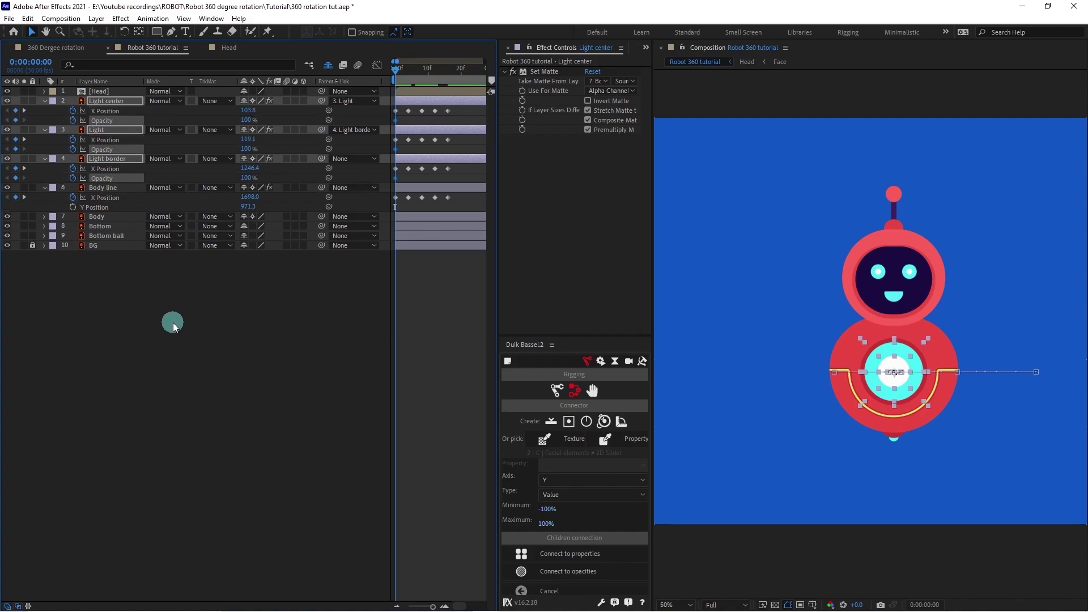
Add Opacity keyframes for Light center, Light and Light border at frames 8, 12 and 16.
key("space")
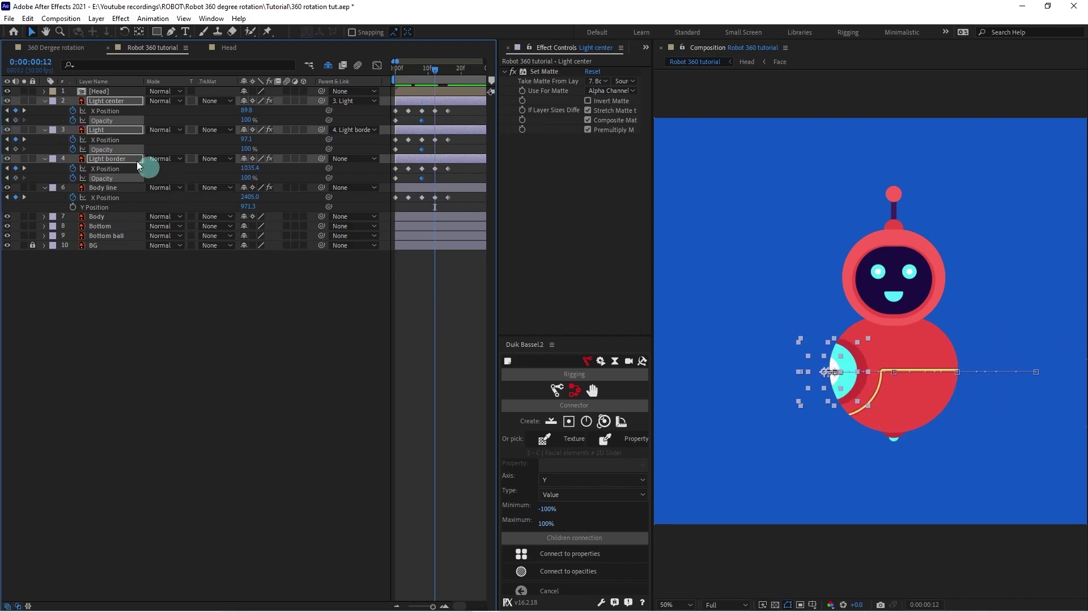
left_click(15, 120)
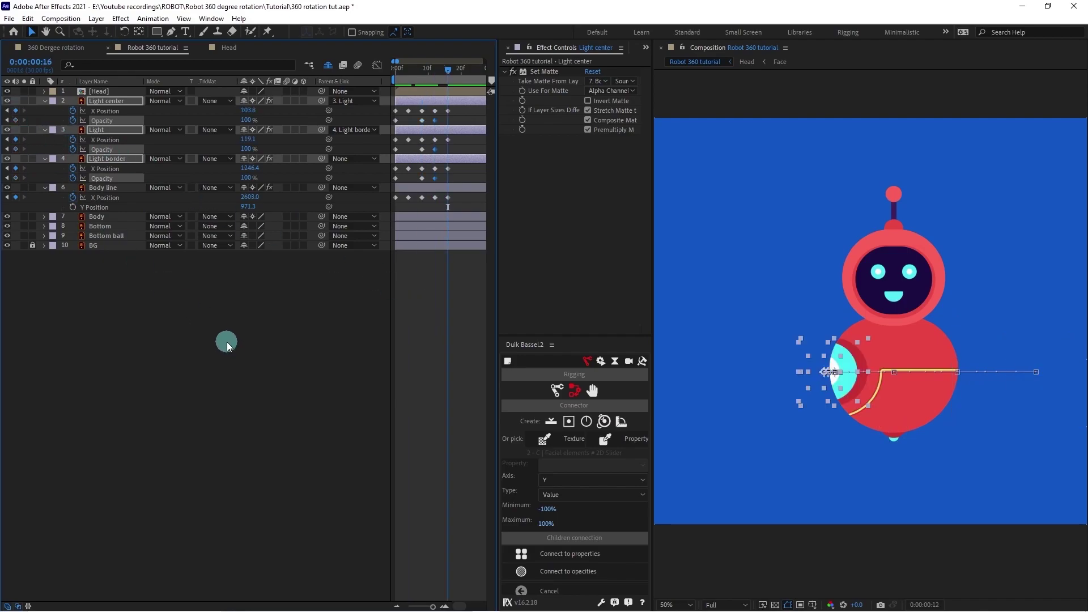
key("k")
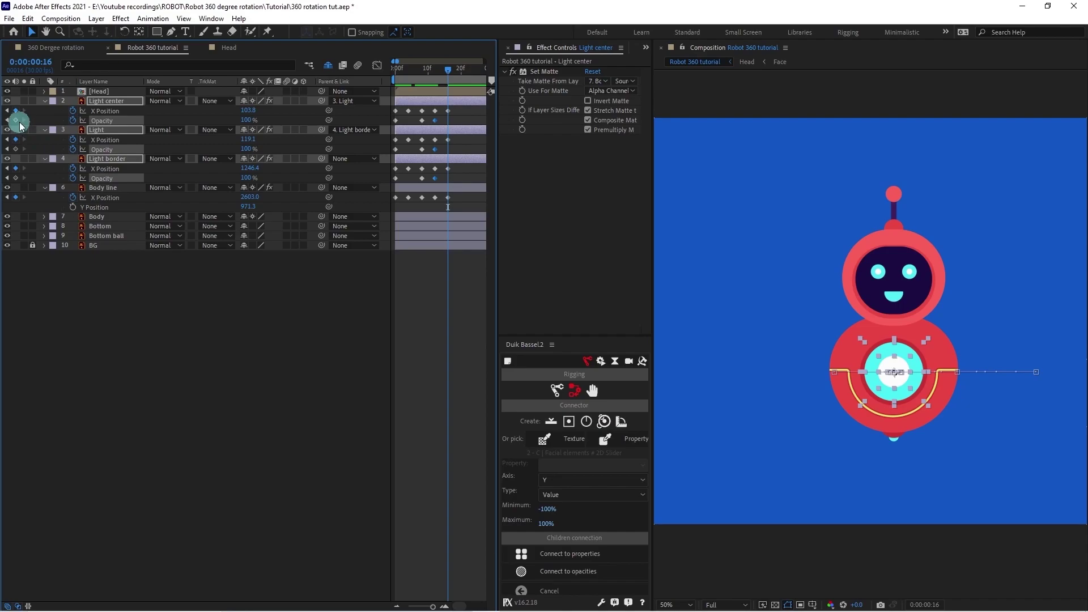
left_click(15, 120)
Set the Opacity of Light center, Light and Light border to 0% at frame 8 and review the change.
key("j")
key("j")
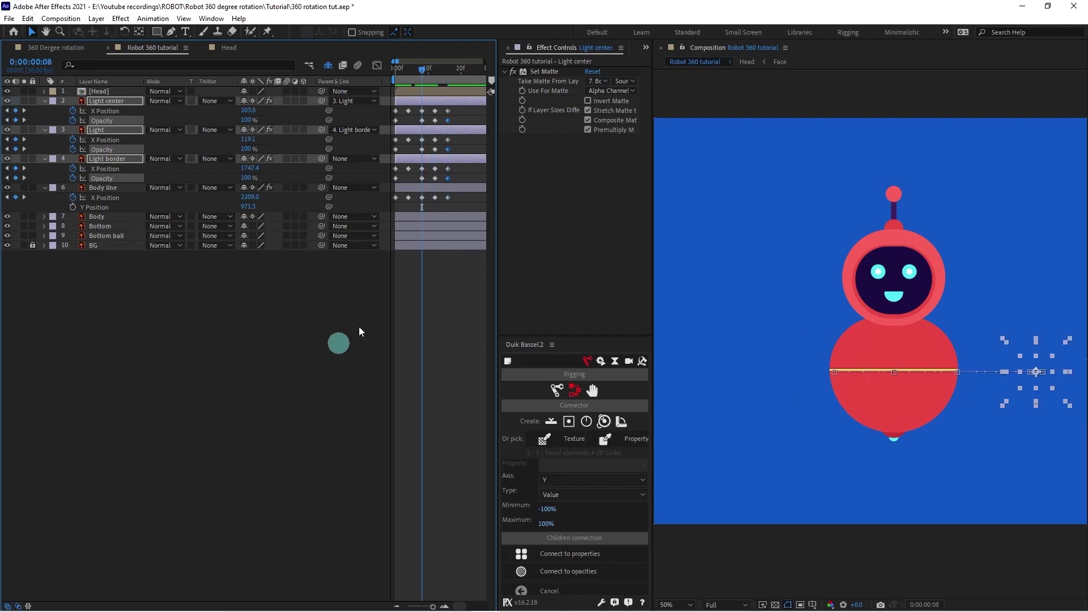
left_click(423, 121)
left_click_drag(417, 152, 423, 179)
left_click(248, 179)
left_click(618, 335)
left_click(333, 204)
left_click(458, 130)
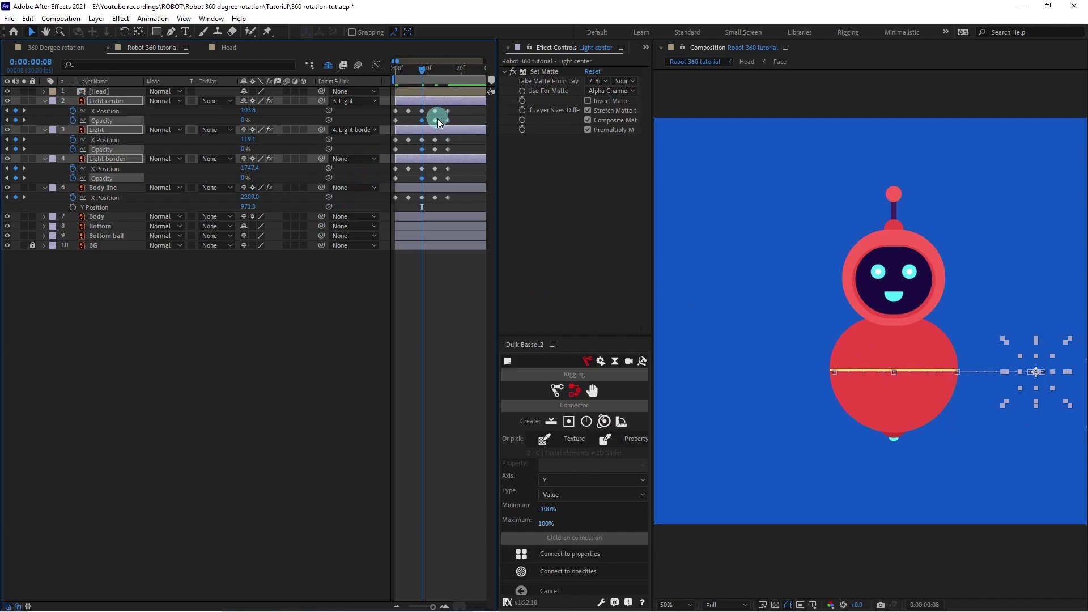
key("k")
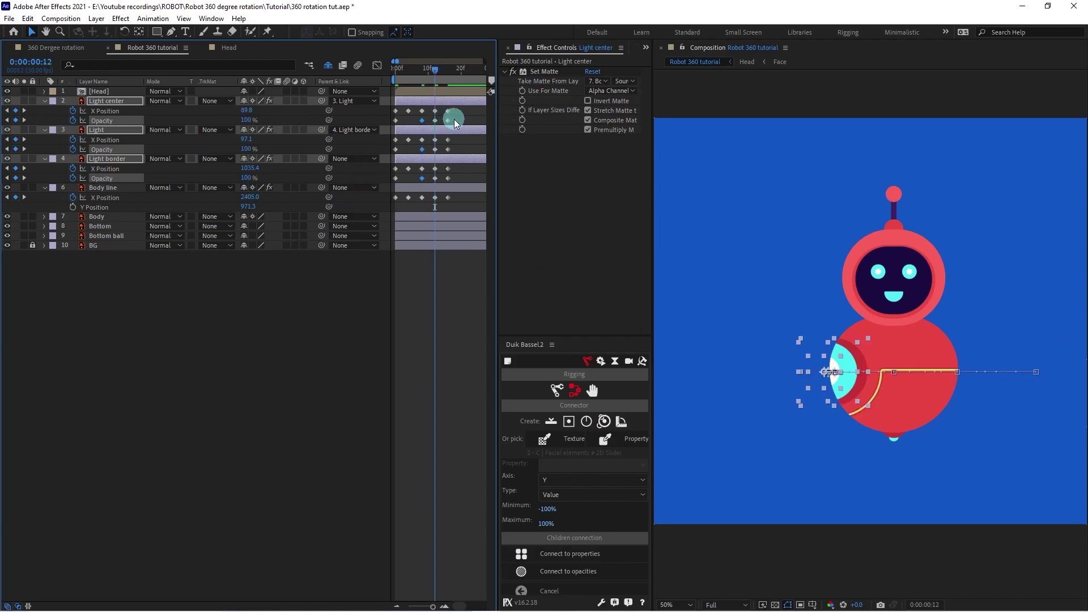
left_click_drag(438, 71, 323, 70)
Convert all Opacity keyframes of Light center, Light and Light border to hold keyframes and preview the rotation.
left_click_drag(453, 120, 371, 120)
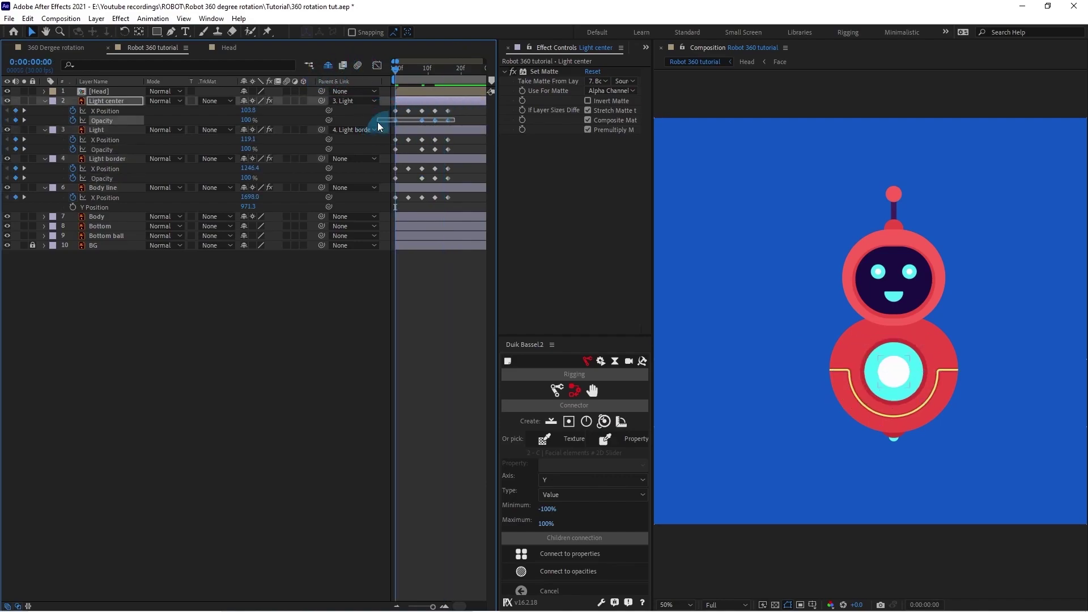
left_click_drag(459, 145, 392, 154)
left_click_drag(458, 178, 396, 184)
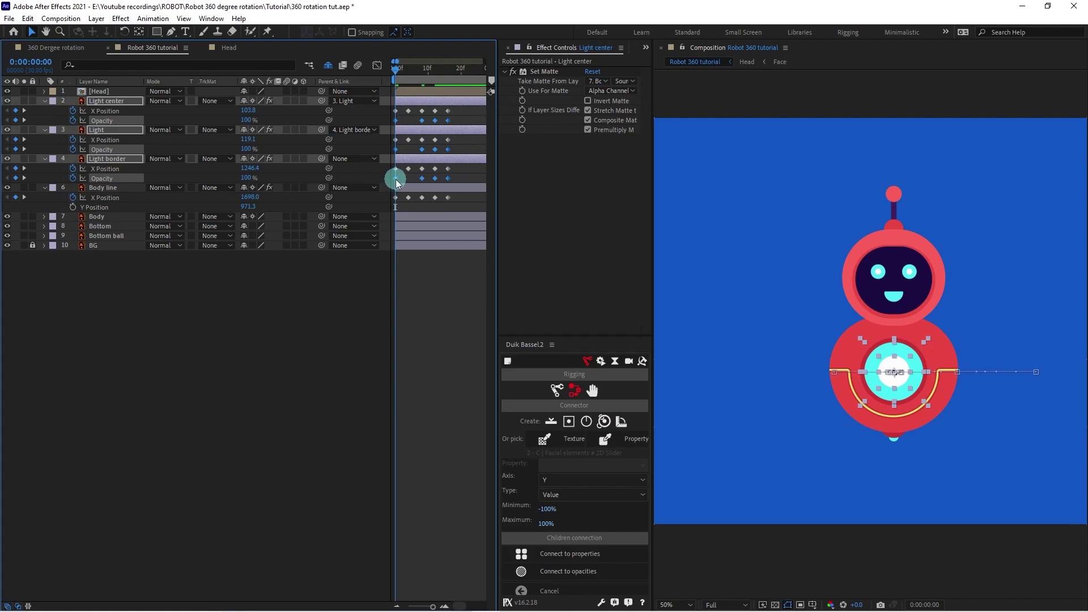
key("F9")
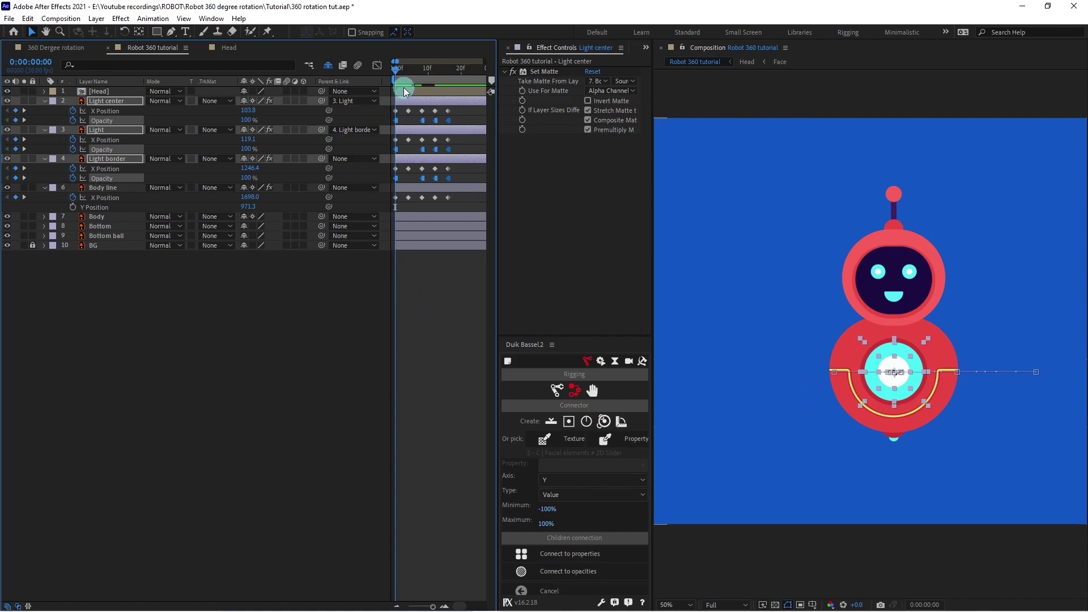
left_click_drag(397, 68, 346, 77)
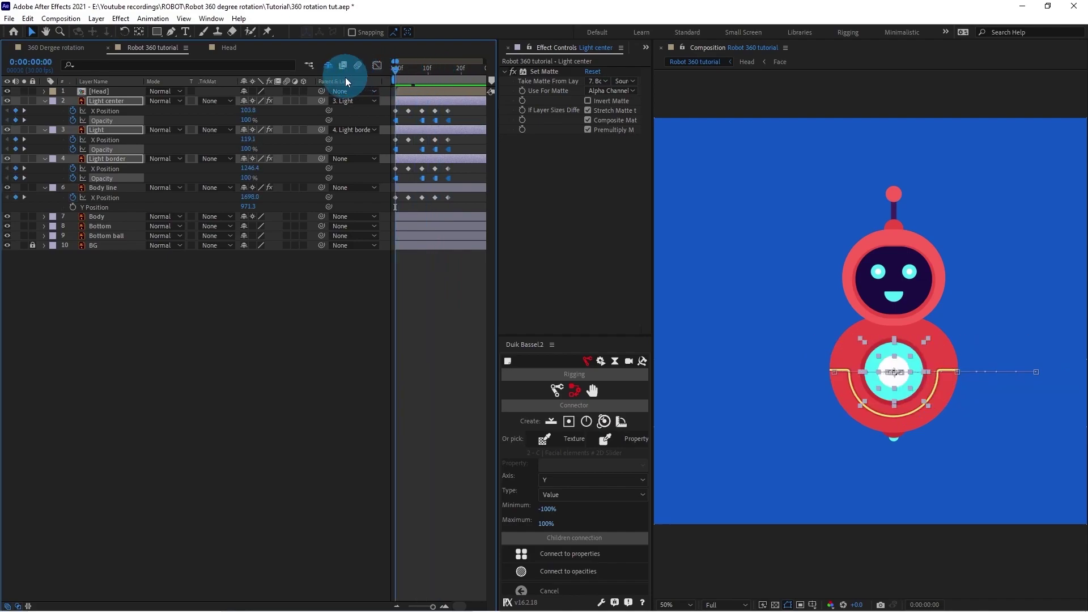
left_click(416, 307)
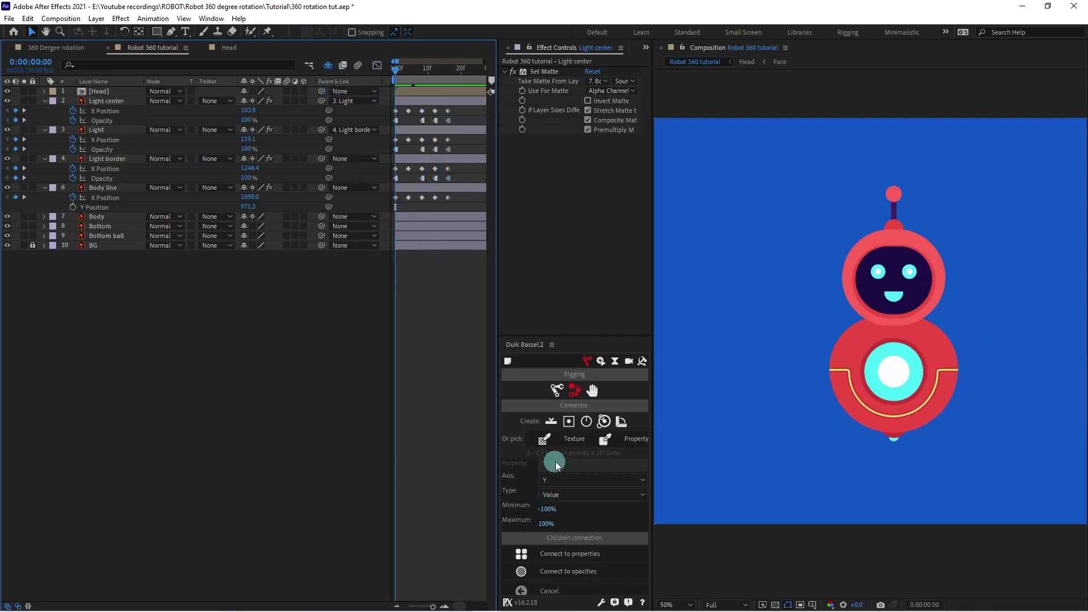
Create a Duik 2D slider controller and place it beside the robot, to the right of its body.
left_click(569, 425)
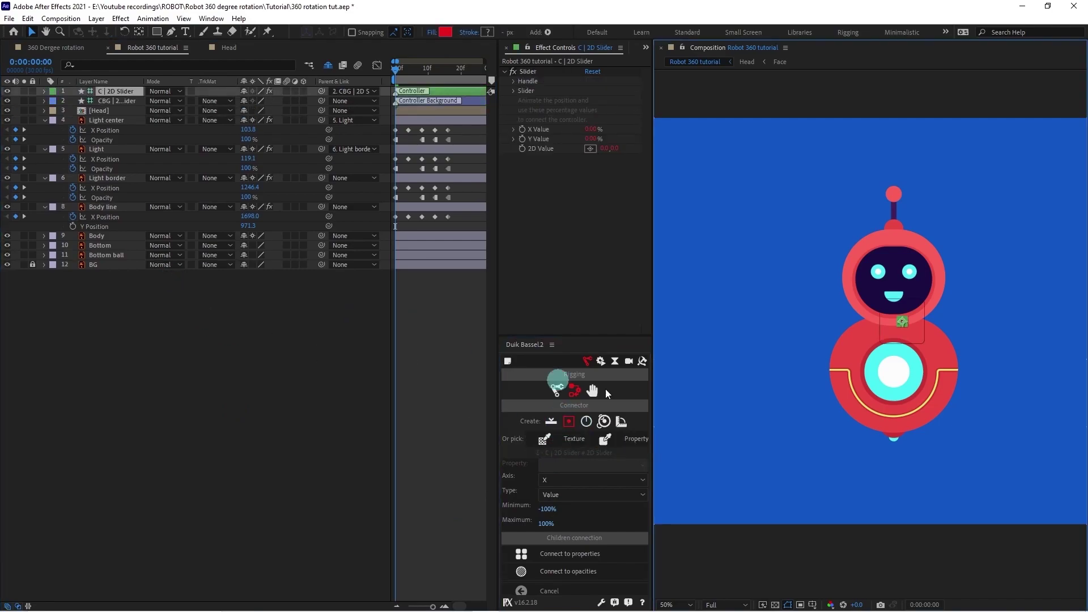
left_click_drag(924, 324, 1018, 327)
left_click(323, 375)
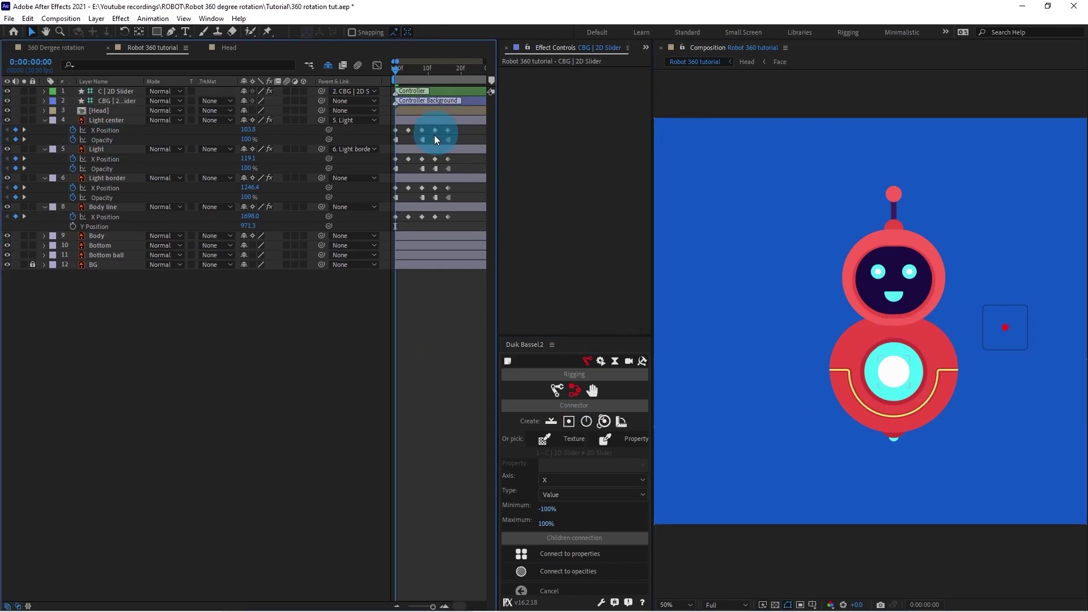
Connect all X Position and Opacity keyframes of the light and body line layers to the 2D slider's X axis and move the slider to -100%.
left_click_drag(450, 126, 394, 146)
left_click_drag(459, 160, 388, 173)
left_click_drag(452, 184, 385, 202)
left_click_drag(448, 213, 374, 224)
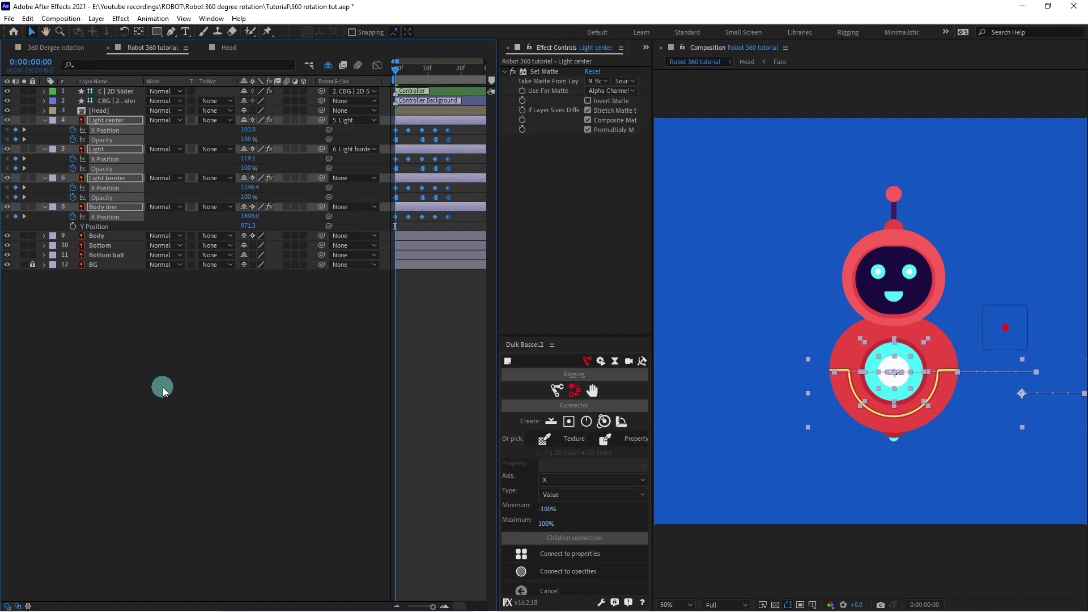
left_click(552, 482)
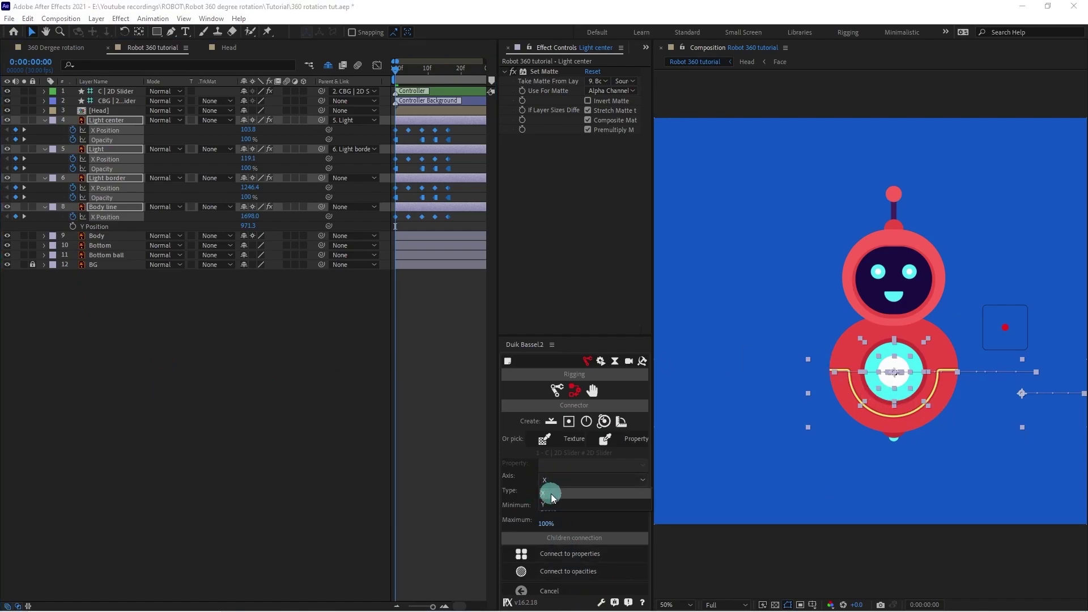
left_click(553, 496)
left_click(572, 555)
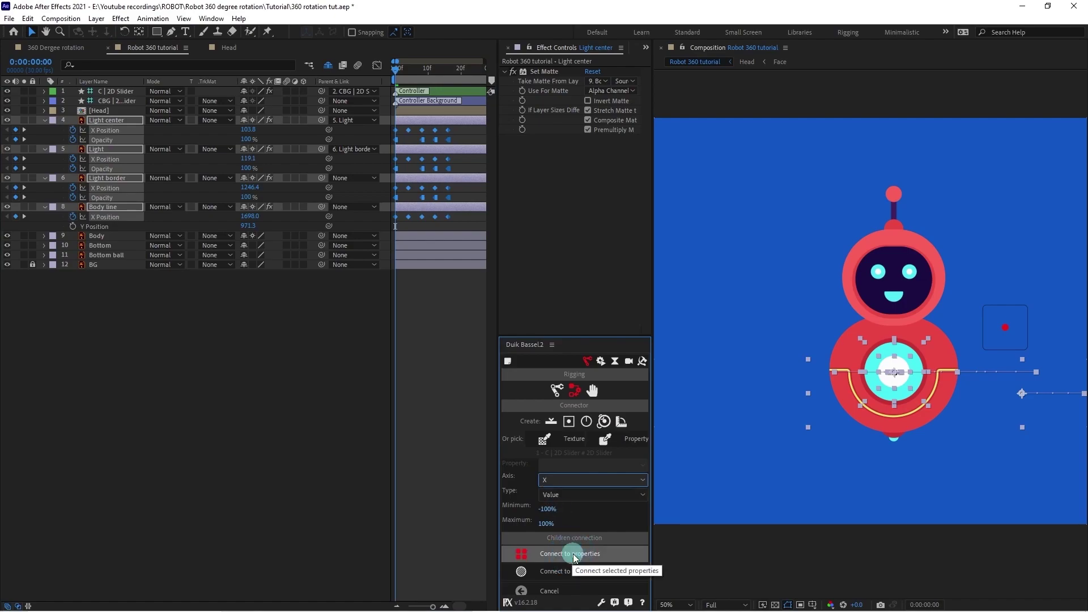
left_click_drag(1016, 342, 980, 329)
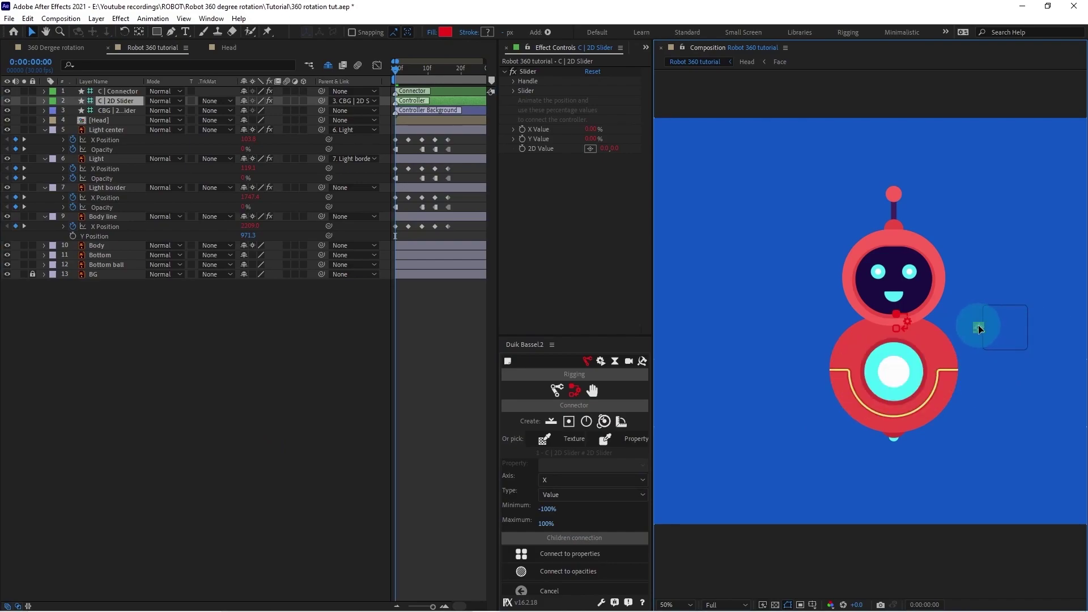
left_click(193, 423)
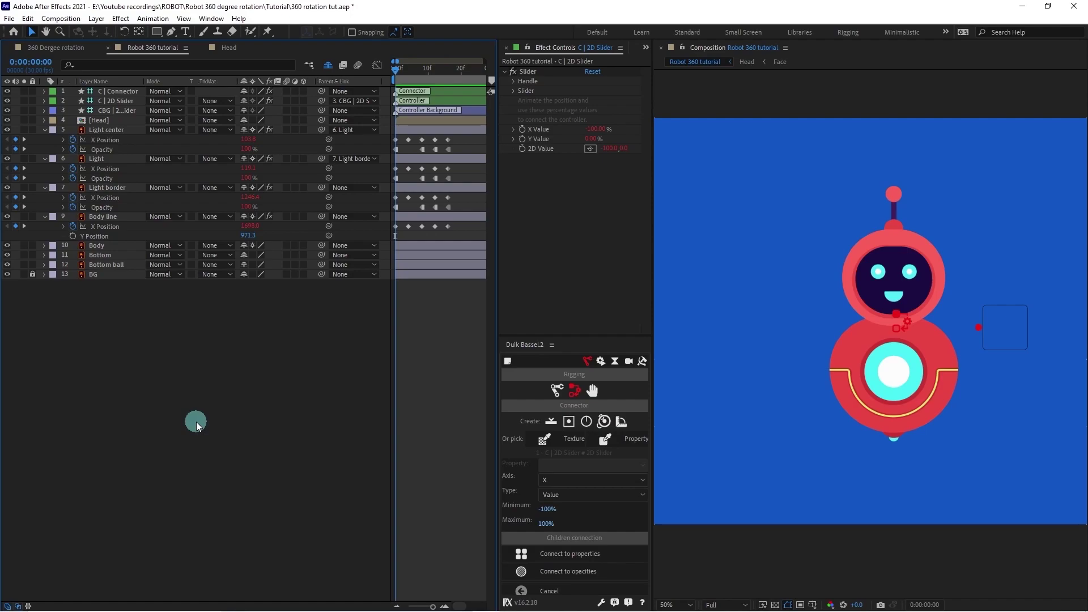
Reveal the Position of the Head, light and Body line layers and separate the dimensions of Head's Position.
left_click(104, 216)
left_click(109, 131, "shift")
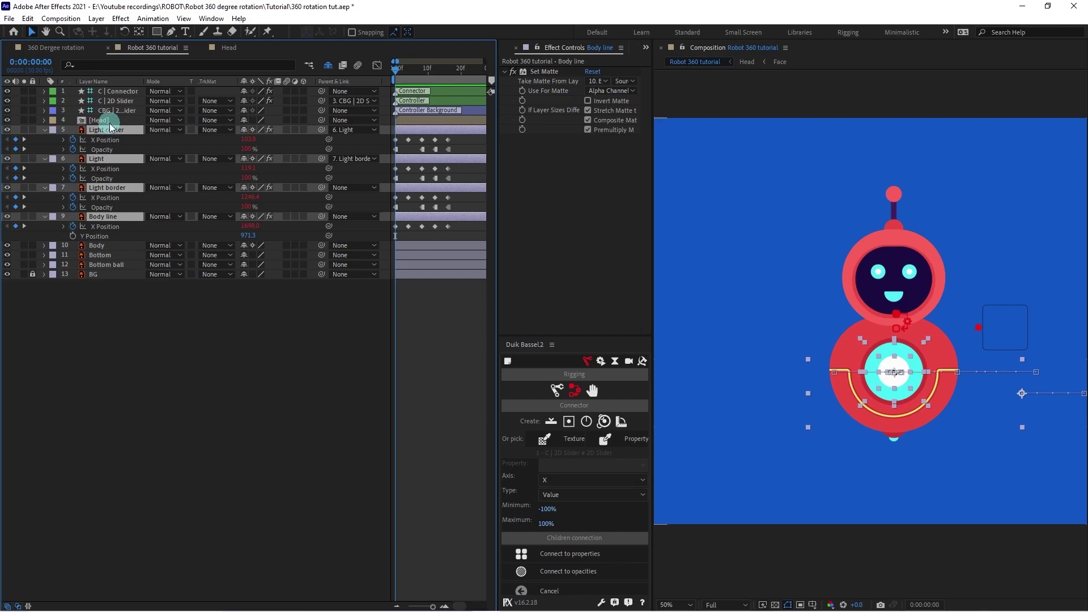
left_click(110, 119, "shift")
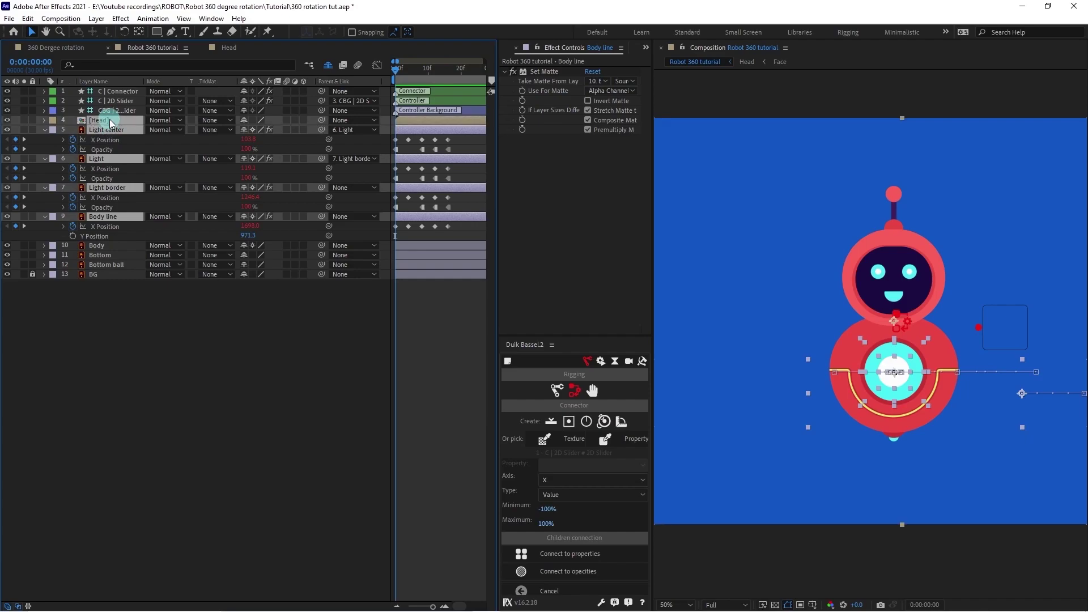
key("p")
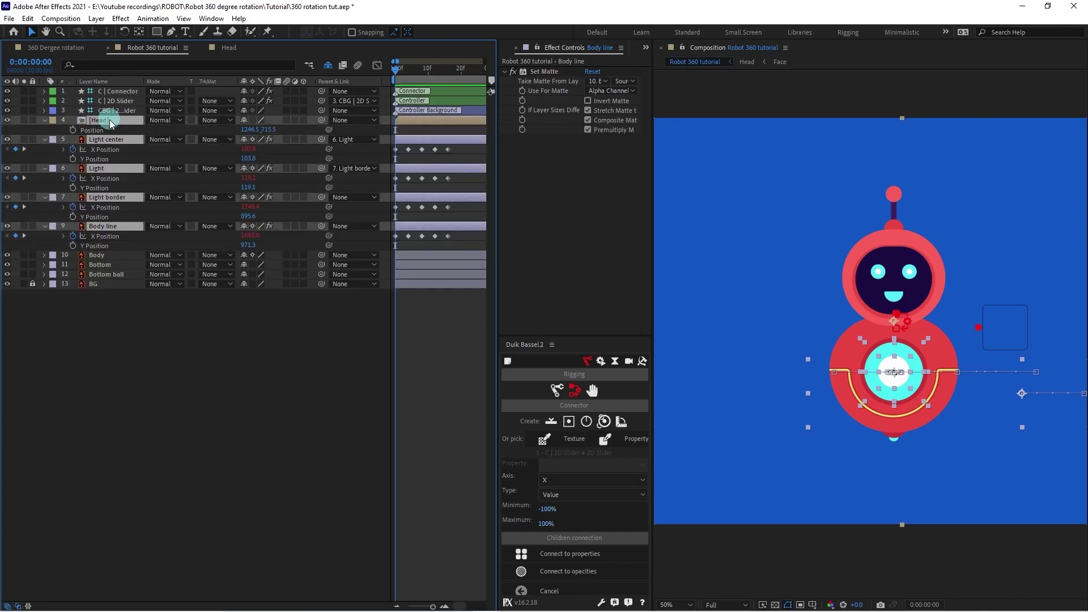
right_click(76, 132)
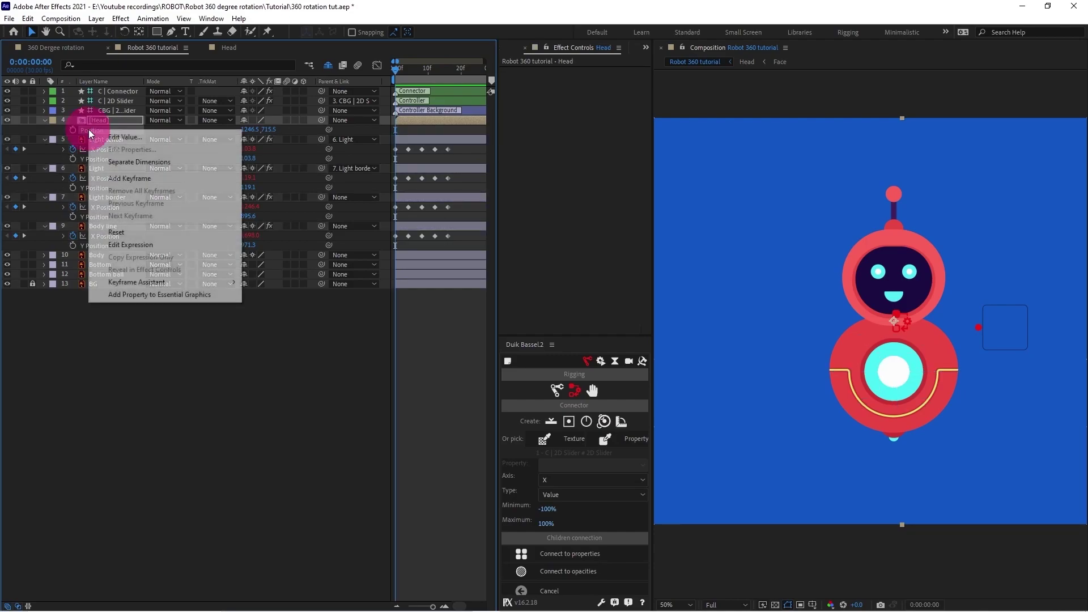
left_click(139, 162)
left_click(211, 397)
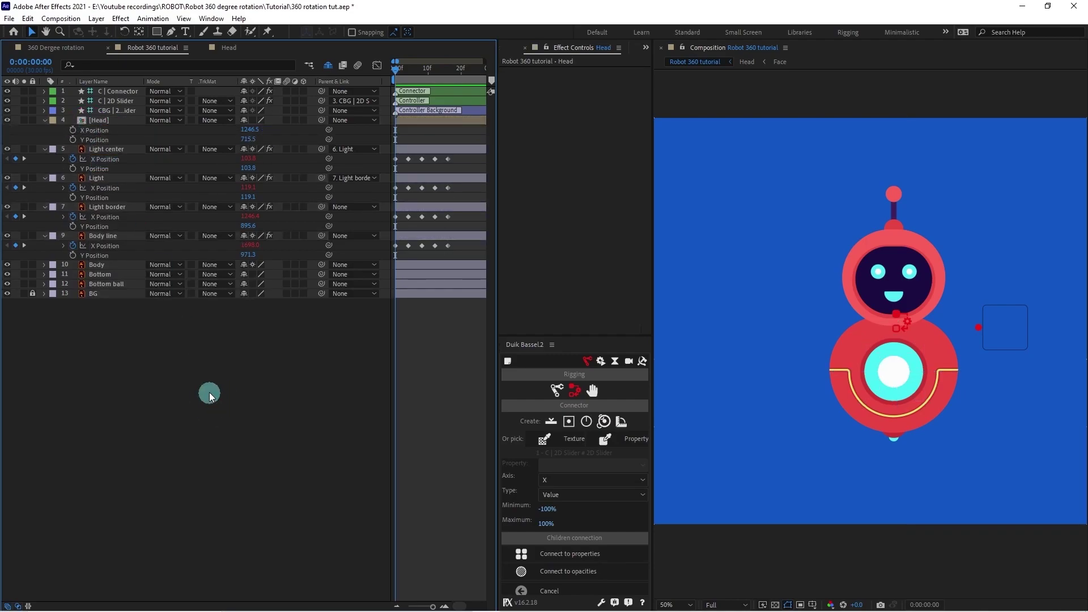
Add Y Position keyframes at frames 0 and 8 to the Head, Light center, Light, Light border and Body line layers.
left_click(92, 121)
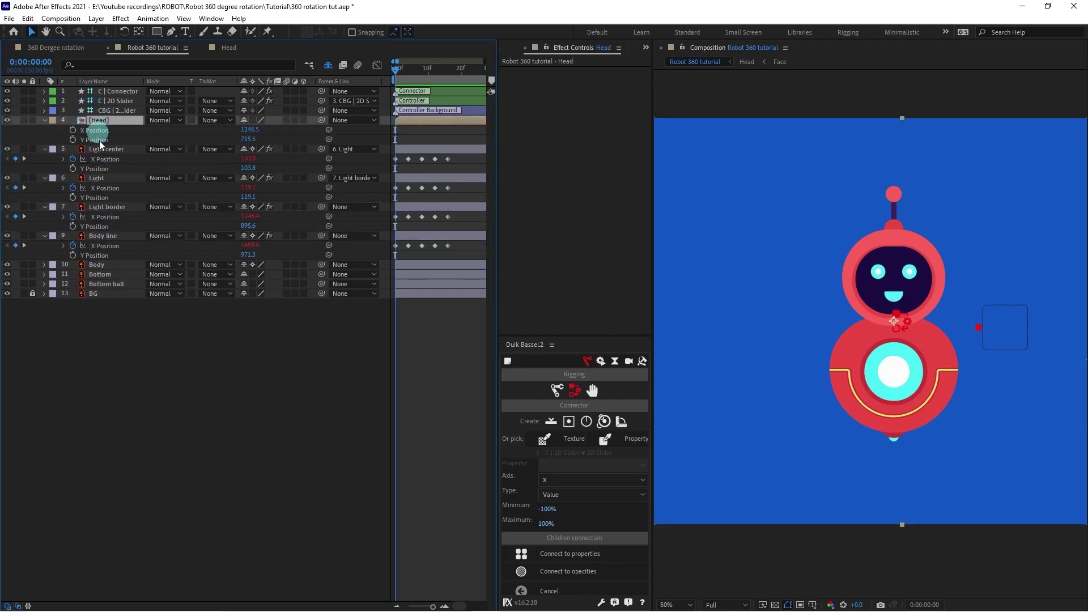
left_click(89, 236, "shift")
left_click(72, 255)
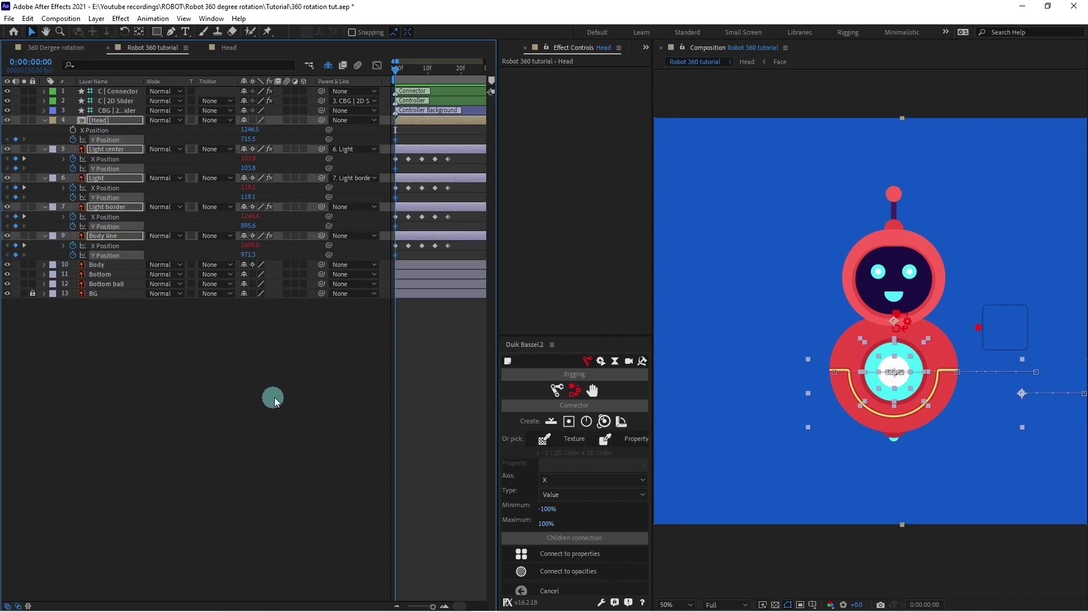
key("Page_Down")
key("Page_Down")
key("Page_Down")
key("Page_Down")
key("Page_Down")
key("Page_Down")
key("Page_Down")
key("Page_Down")
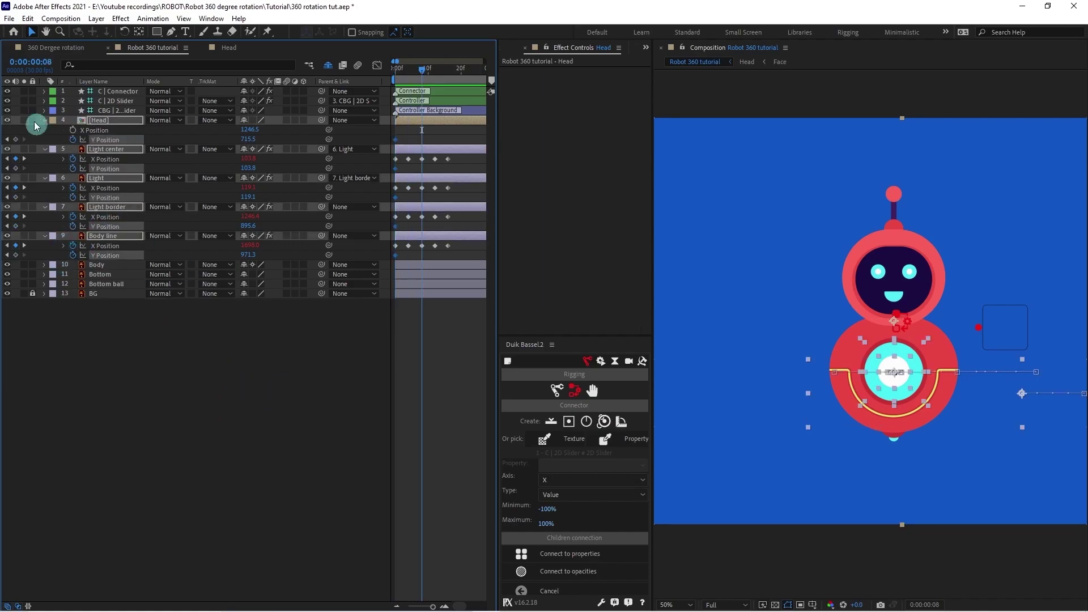
left_click(15, 139)
Add Y Position keyframes at frame 16 to the Head, light and Body line layers and return to frame 0.
left_click(275, 383)
key("Page_Down")
key("Page_Down")
key("Page_Down")
key("Page_Down")
key("Page_Down")
key("Page_Down")
key("Page_Down")
key("Page_Down")
left_click(16, 139)
key("Page_Up")
key("Page_Up")
key("Page_Up")
key("Page_Up")
key("Page_Up")
key("Page_Up")
key("Page_Up")
key("Page_Up")
key("Page_Up")
key("Page_Up")
key("Page_Up")
key("Page_Up")
key("Page_Up")
key("Page_Up")
key("Page_Up")
key("Page_Up")
left_click(927, 339)
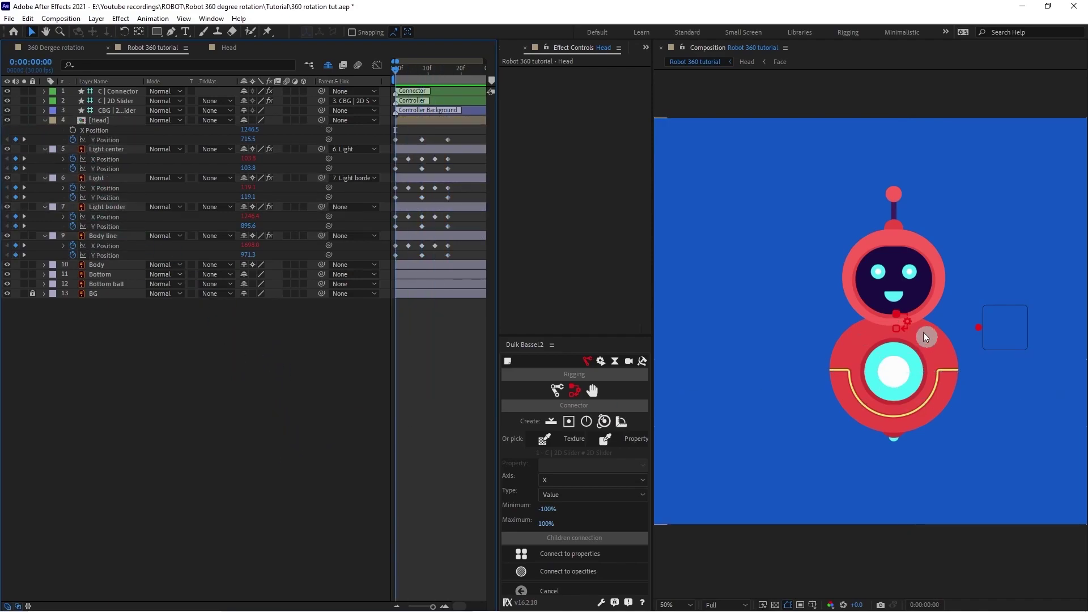
Move the Head layer up to Y Position 691.5 at frame 0.
left_click(105, 121)
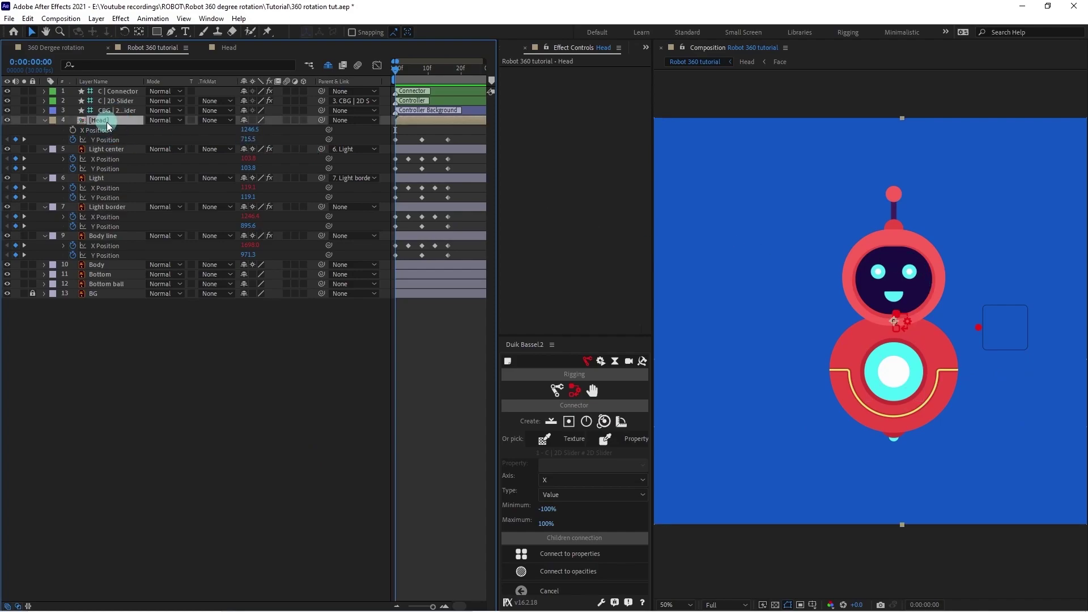
key("Up")
key("Up")
key("Up")
key("Up")
key("Up")
key("Up")
key("Up")
key("Up")
key("Up")
key("Up")
key("Up")
key("Up")
key("Up")
key("Up")
key("Up")
key("Up")
key("Up")
key("Up")
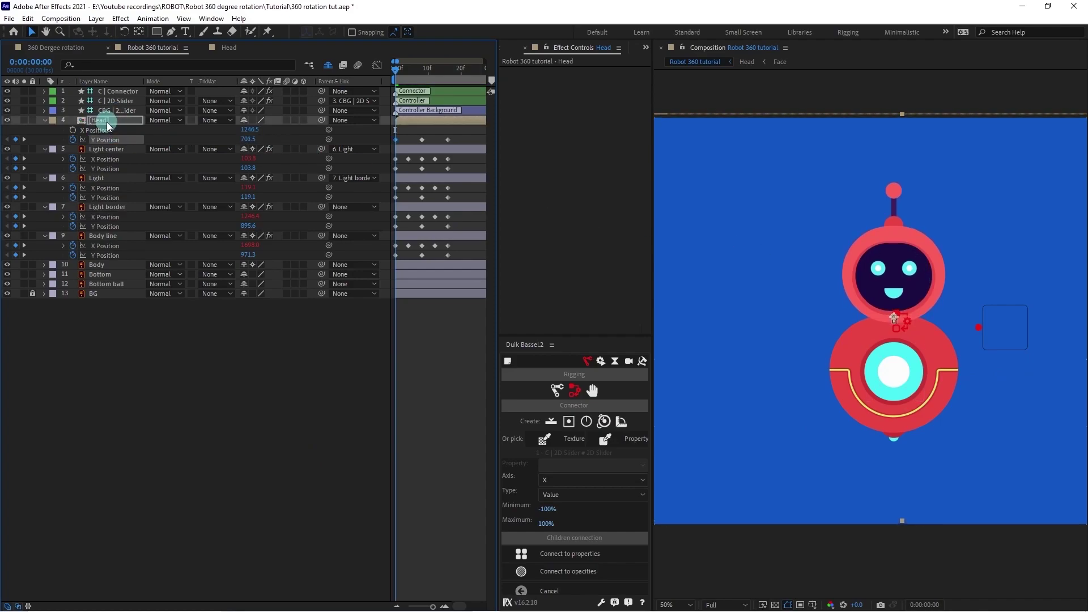
key("Up")
key("Up")
key("Up")
key("Up")
key("Up")
key("Up")
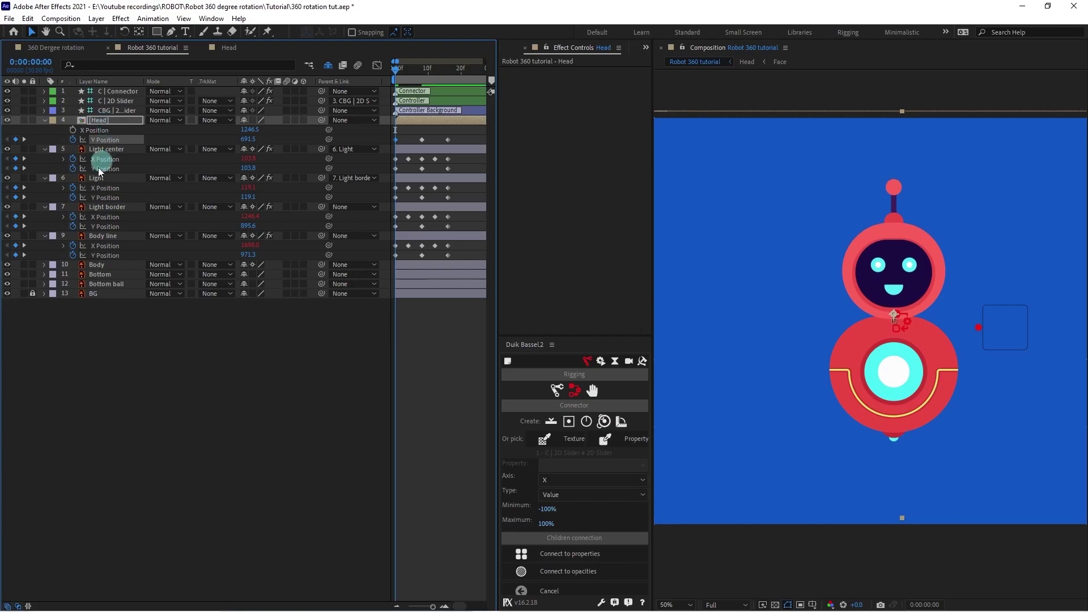
Move the Light border layer up to Y Position 865.6 at frame 0.
left_click(107, 178)
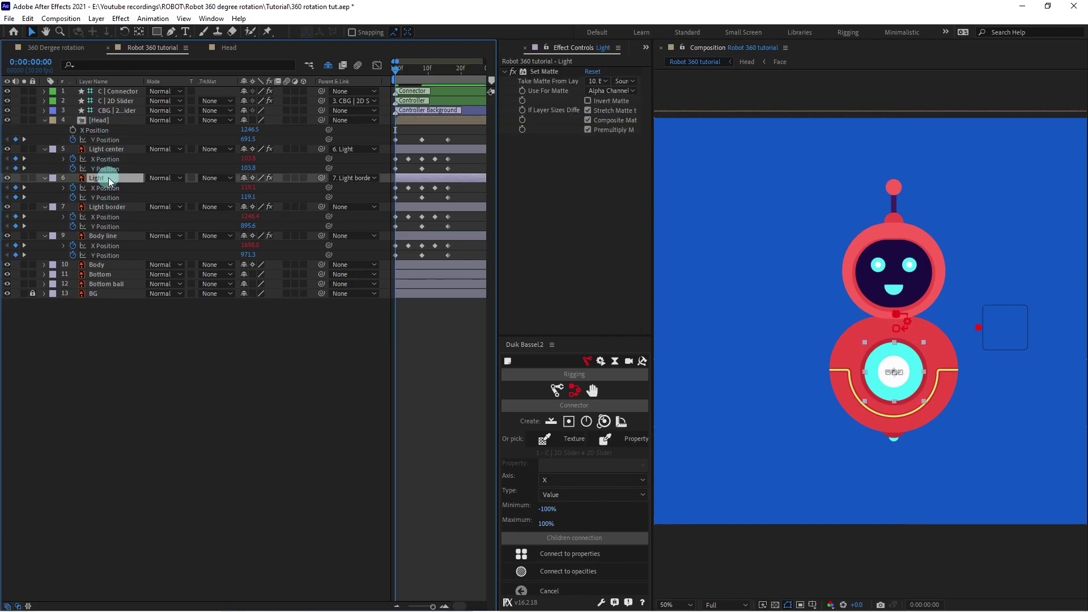
left_click(112, 207)
key("shift+Up")
key("shift+Up")
key("shift+Up")
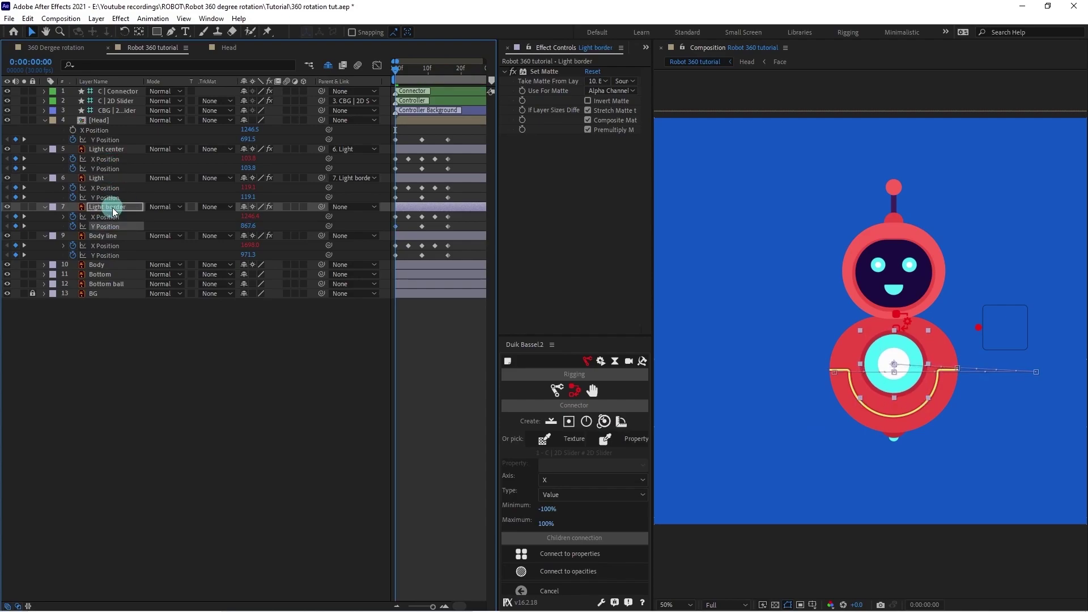
Move the Light layer up to Y Position 109.1 and the Light center layer up to Y Position 81.8 at frame 0.
left_click(107, 177)
key("shift+Up")
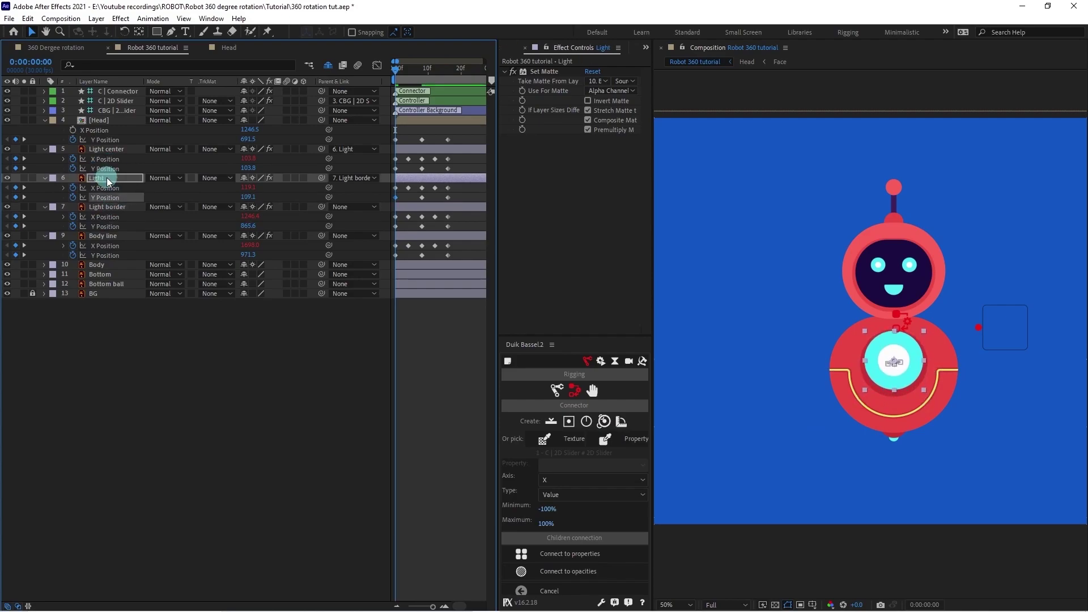
left_click(108, 148)
key("shift+Up")
key("shift+Up")
key("Up")
key("Up")
Lower the Head layer to Y Position 697.5 at frame 0.
left_click(103, 118)
key("Down")
key("Down")
key("Down")
key("Down")
key("Down")
key("Down")
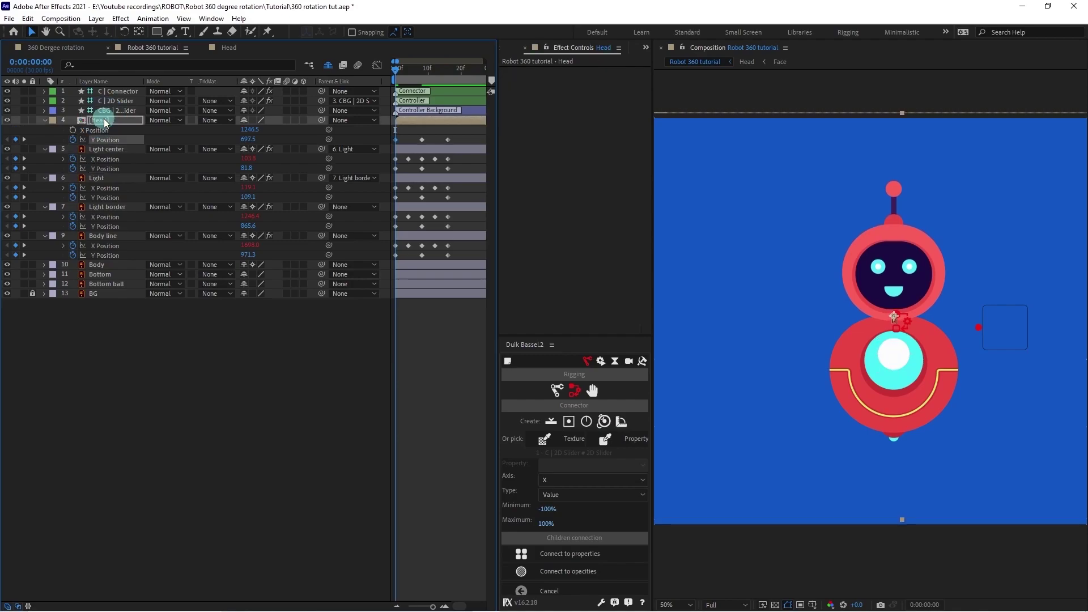
Move the Body line layer up to Y Position 949.3 at frame 0.
left_click(128, 235)
key("shift+Up")
key("shift+Up")
key("Up")
key("Up")
key("Up")
key("Up")
key("Up")
key("Up")
key("Up")
key("Up")
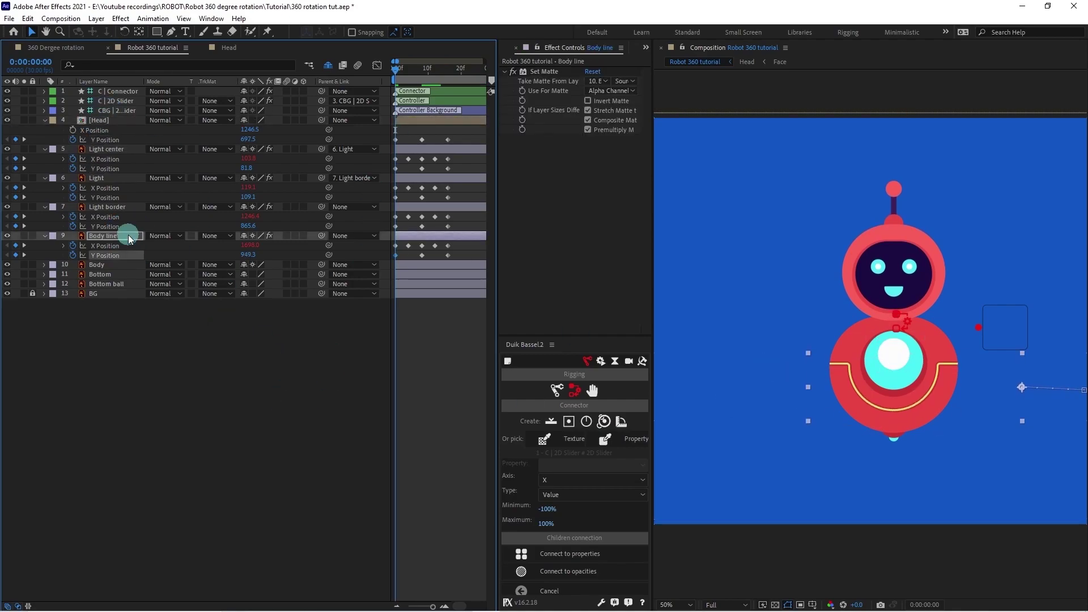
key("Down")
key("Down")
key("Down")
key("Down")
key("Down")
key("Down")
Fine-tune the Light border layer's Y Position to 859.6 at frame 0 and deselect it.
left_click(108, 209)
key("shift+Up")
key("Up")
key("Up")
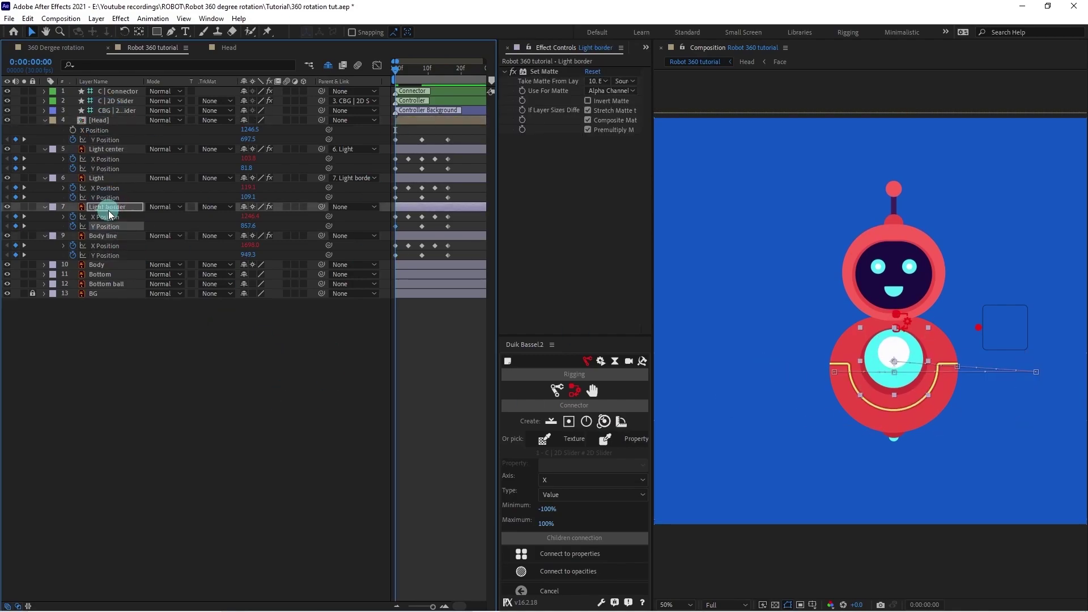
key("Down")
key("Down")
key("Down")
key("Down")
key("Down")
key("Down")
left_click(255, 516)
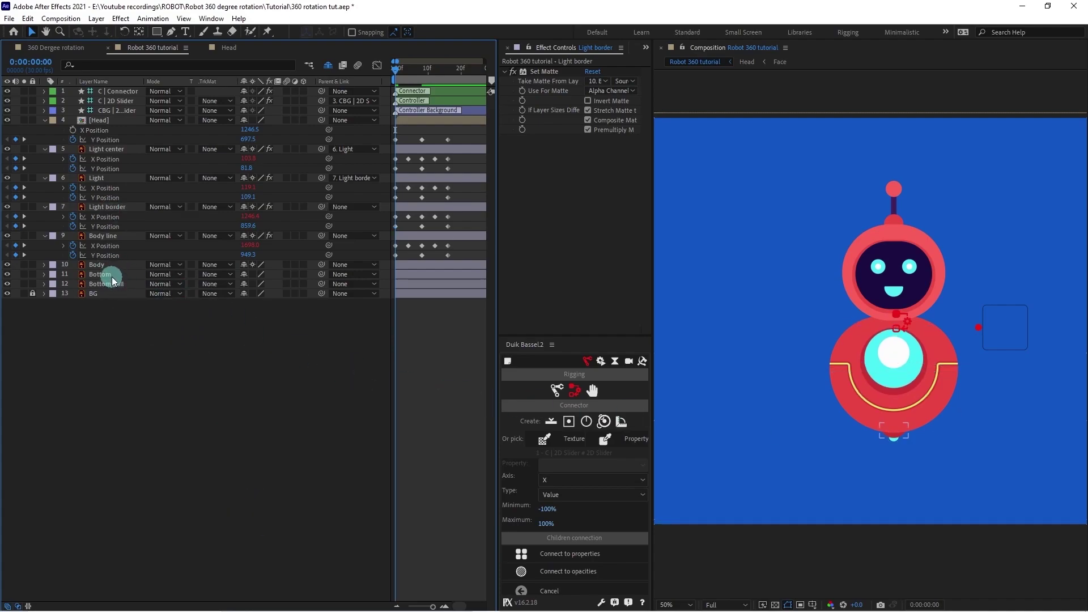
Reveal the Position of the Bottom and Bottom ball layers and separate the dimensions of both.
left_click(111, 274)
left_click(103, 284, "shift")
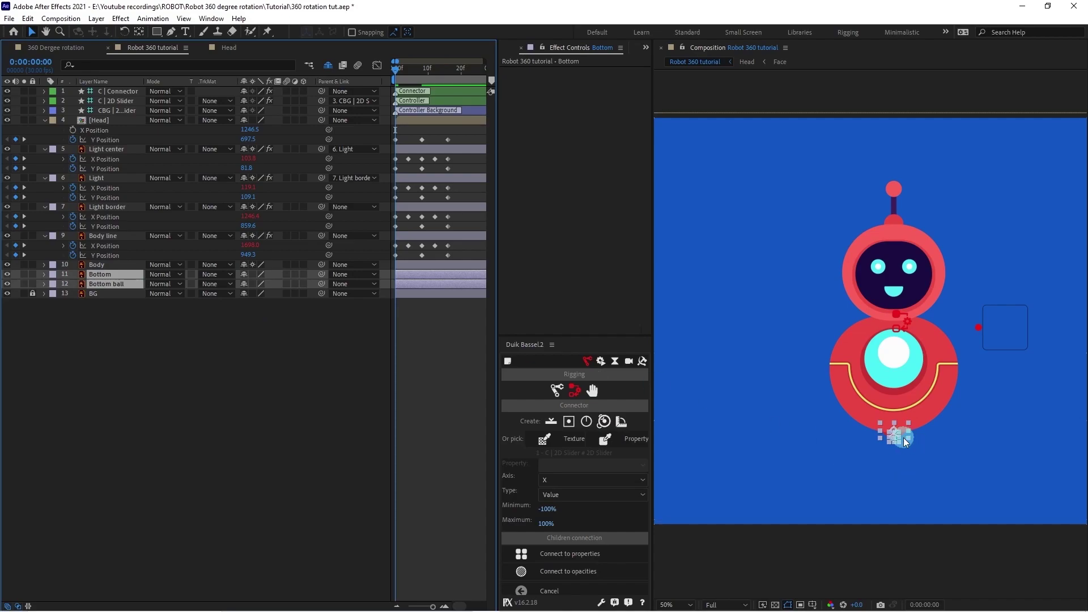
key("p")
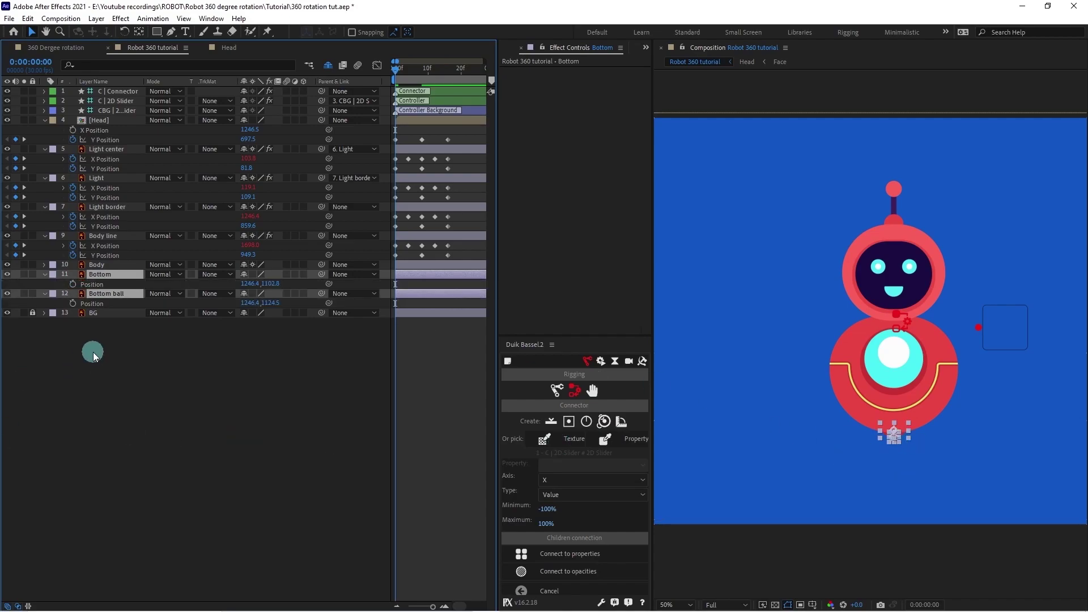
right_click(94, 286)
left_click(120, 319)
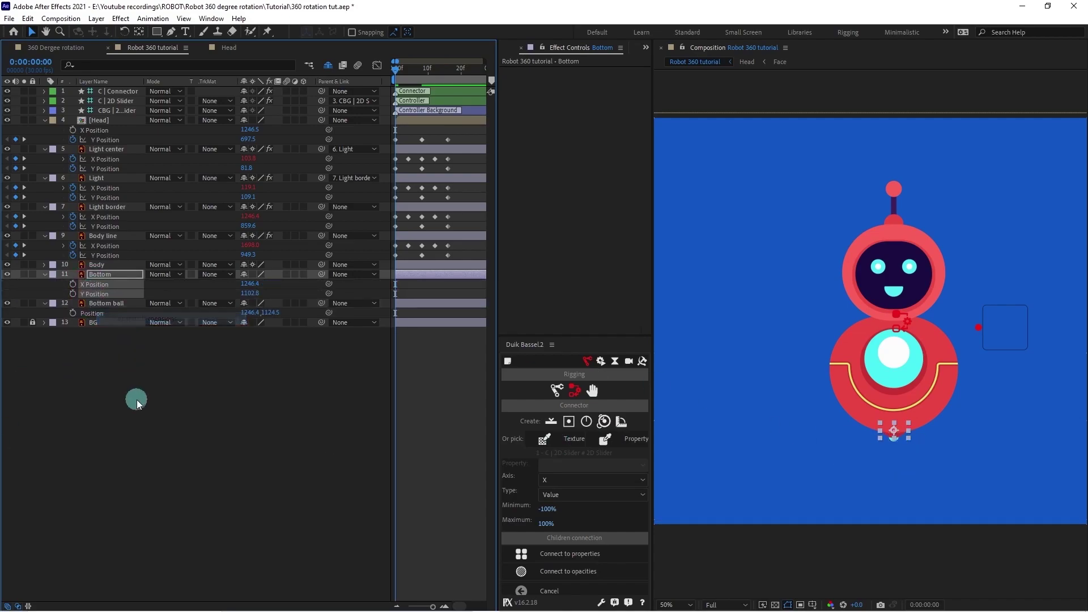
right_click(89, 313)
left_click(139, 347)
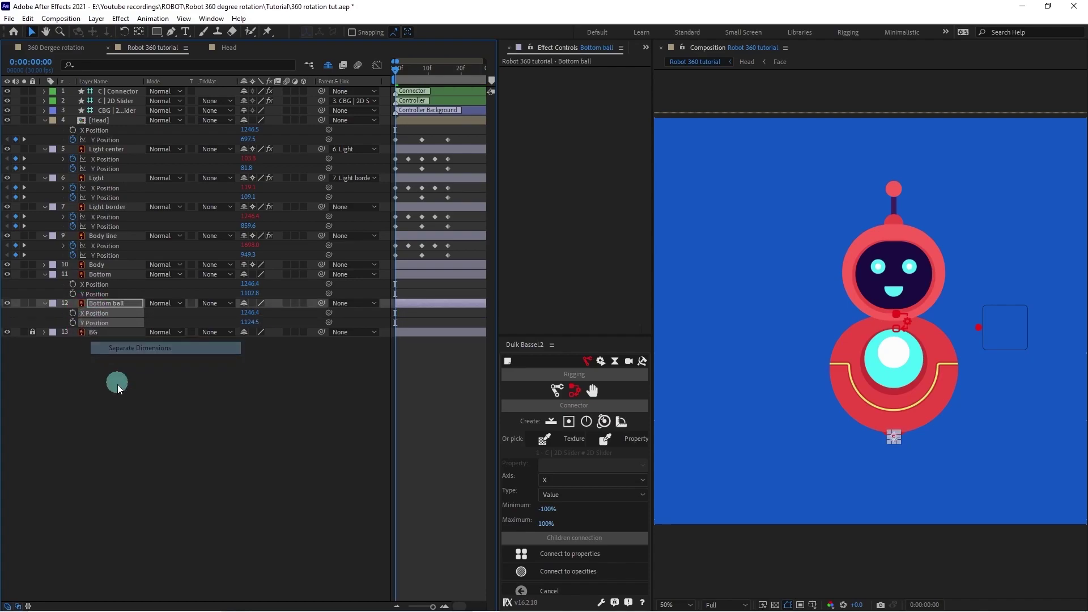
Add Y Position keyframes at frames 0, 8 and 16 to the Bottom and Bottom ball layers and return to frame 0.
left_click(72, 323)
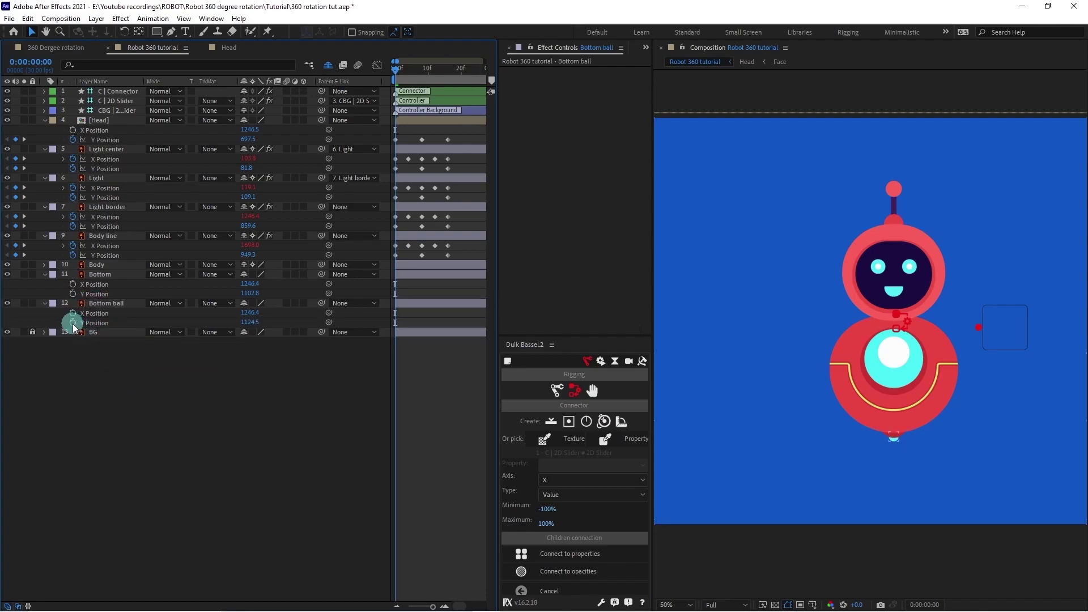
left_click(72, 294)
key("k")
key("k")
left_click(15, 294)
left_click(15, 323)
key("k")
key("k")
left_click(15, 294)
left_click_drag(403, 71, 329, 79)
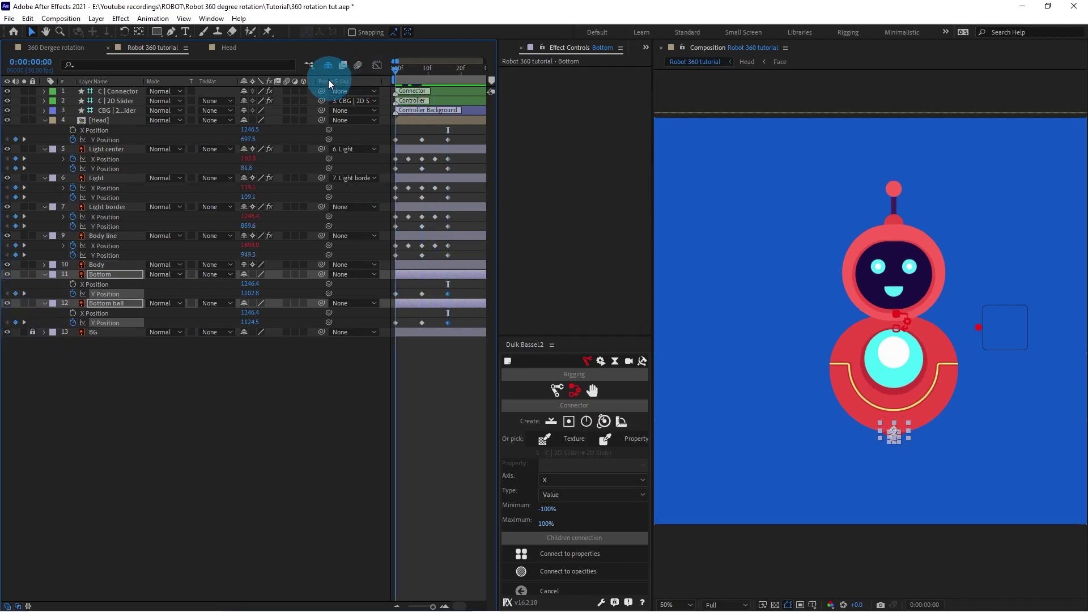
Nudge the Bottom layer down at frame 0 so it protrudes further below the body.
left_click(245, 410)
left_click(118, 276)
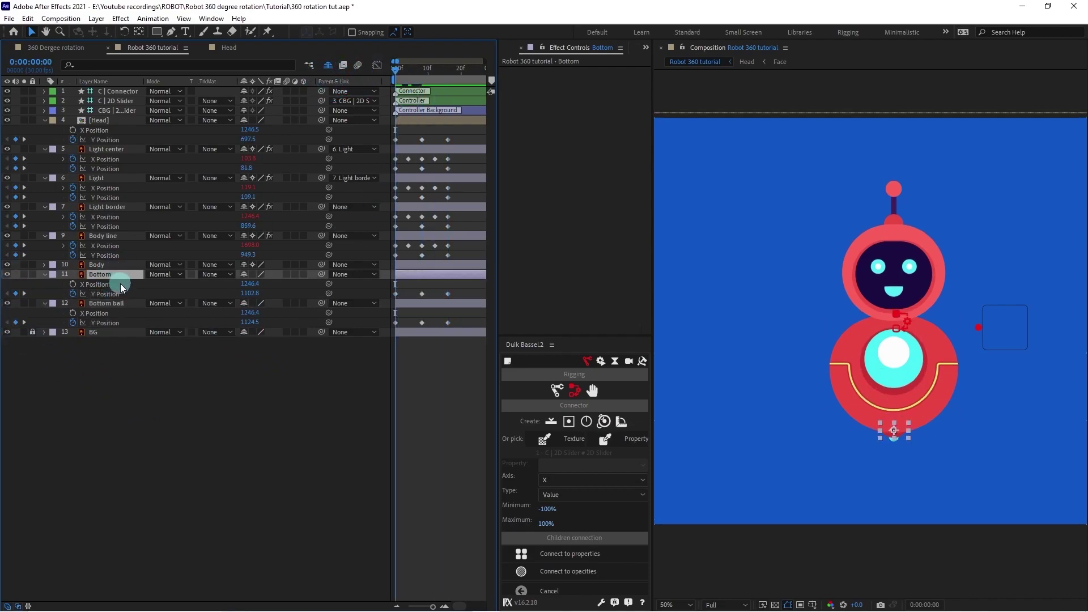
key("Down")
key("Down")
key("Down")
key("Down")
key("Down")
key("Down")
key("Down")
key("Down")
key("Down")
key("Down")
Nudge the Bottom ball layer's Y Position down at frame 0 to follow the Bottom layer, and deselect it.
left_click(106, 303)
left_click(105, 322)
key("Down")
key("Down")
key("Down")
key("Down")
key("Down")
key("Down")
left_click(281, 523)
Go to frame 16 and lower the Head layer to Y Position 731.5.
key("space")
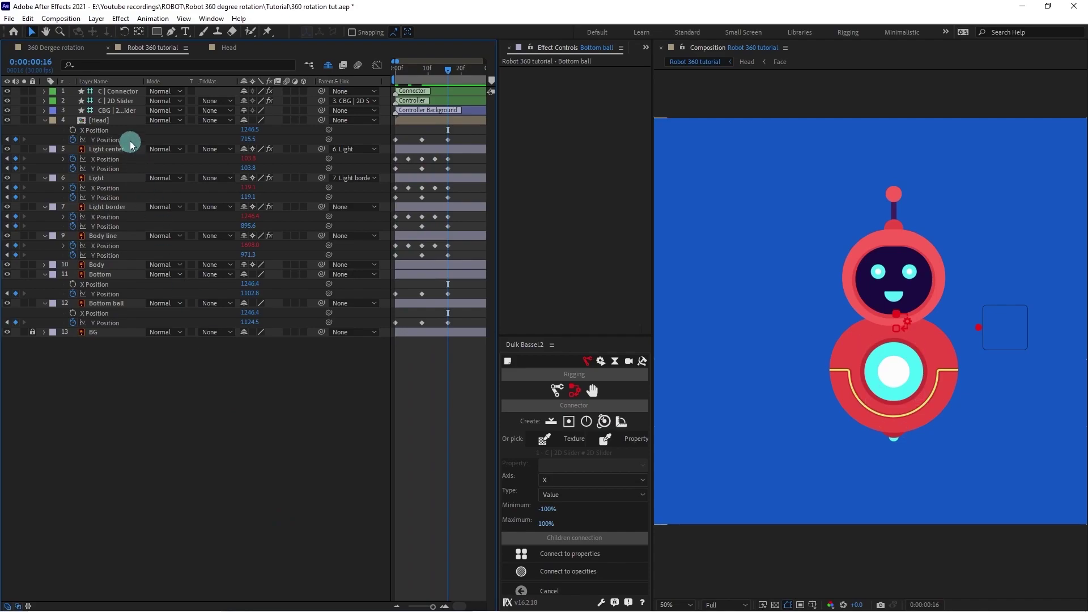
left_click(113, 120)
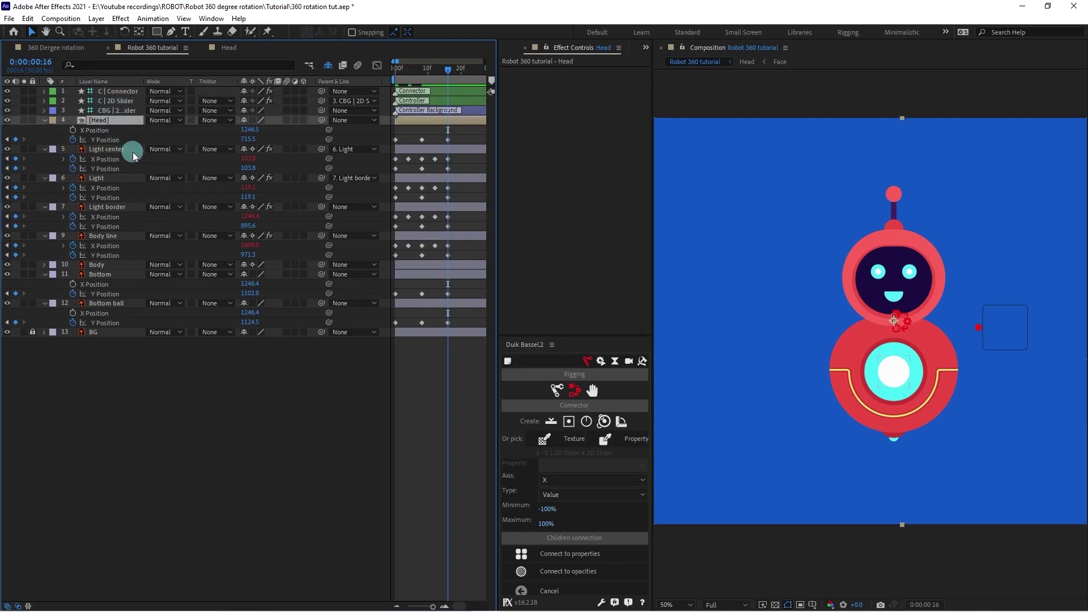
key("Down")
key("Down")
key("Down")
key("Down")
key("Down")
key("Down")
key("Down")
key("Down")
key("Down")
key("Down")
key("Down")
key("Down")
key("Down")
key("Down")
key("Down")
key("Down")
Lower the Light border layer to Y Position 925.6 at frame 16.
left_click(111, 179)
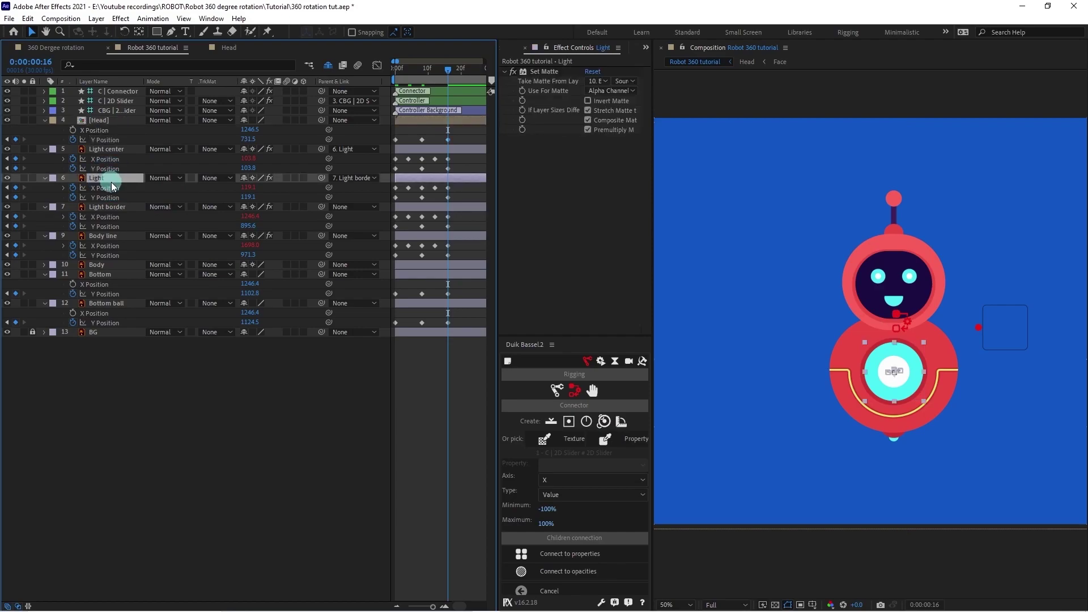
left_click(121, 213)
left_click(123, 211)
key("shift+Down")
key("shift+Down")
key("shift+Down")
Lower the Body line layer to Y Position 993.3 at frame 16.
left_click(115, 239)
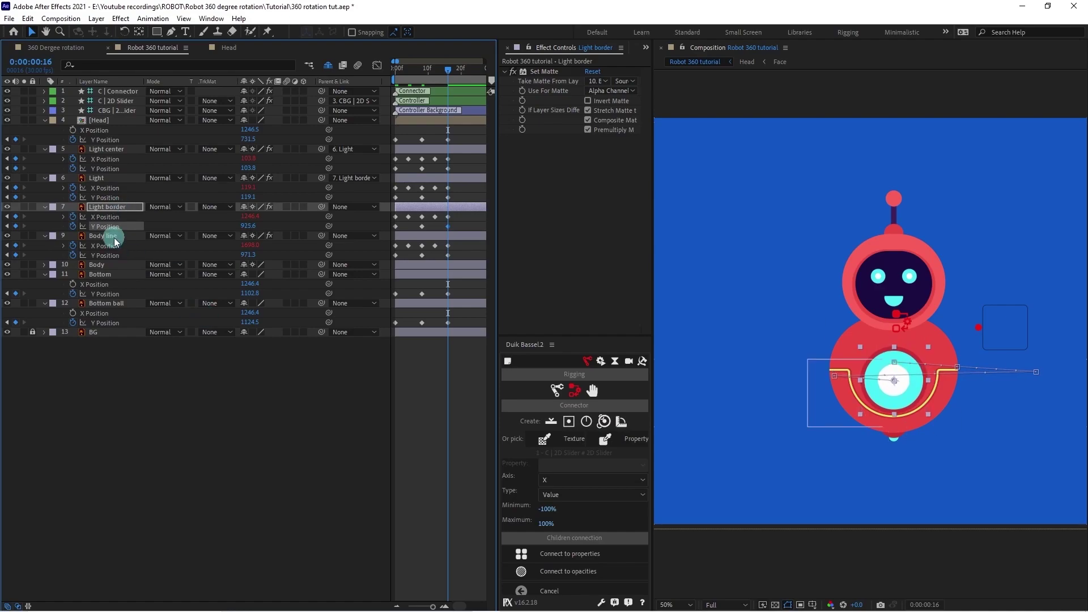
left_click(118, 252)
key("shift+Down")
key("shift+Down")
key("Down")
key("Down")
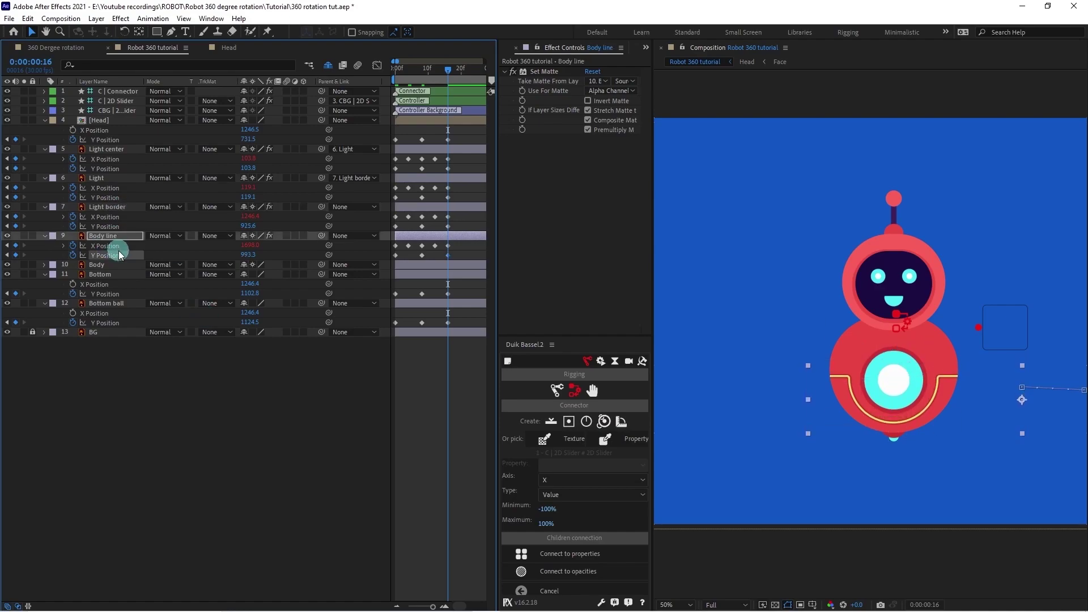
Lower the Light layer to Y Position 125.1 at frame 16.
left_click(119, 199)
key("Down")
key("Down")
key("Down")
key("Down")
key("Down")
key("Down")
key("Down")
key("Down")
key("Up")
key("Up")
Lower the Light center layer to Y Position 123.8 at frame 16.
left_click(113, 168)
key("shift+Down")
key("Down")
key("Down")
key("Down")
key("Down")
key("Down")
key("Down")
key("Down")
key("Down")
key("Down")
key("Down")
Lower the Head layer slightly further to Y Position 733.5 at frame 16.
left_click(111, 140)
key("Down")
key("Down")
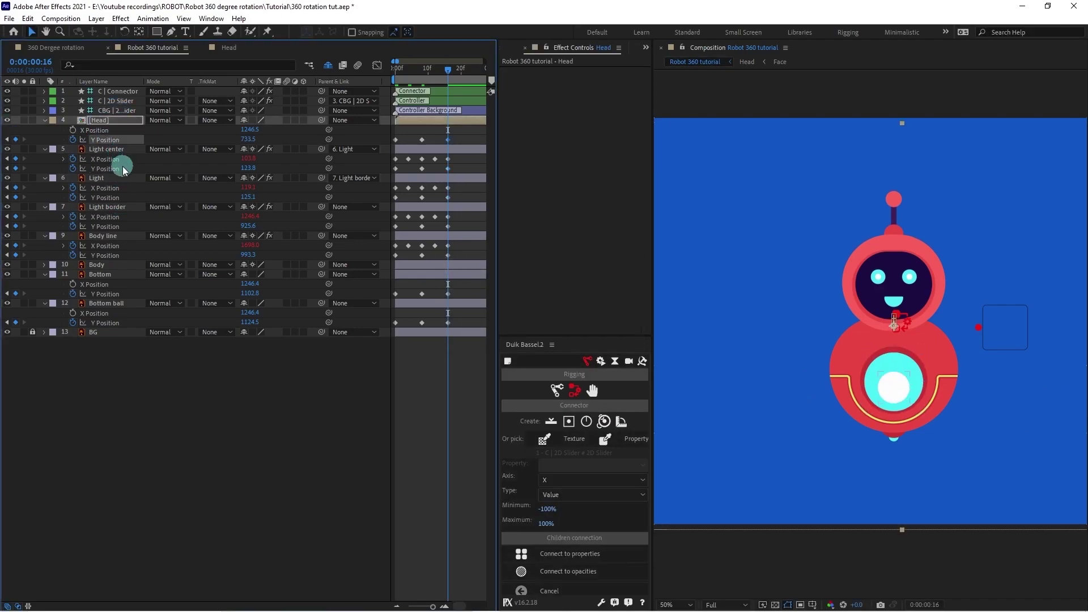
Move the Bottom ball layer up to Y Position 1119.5 at frame 16.
left_click(111, 303)
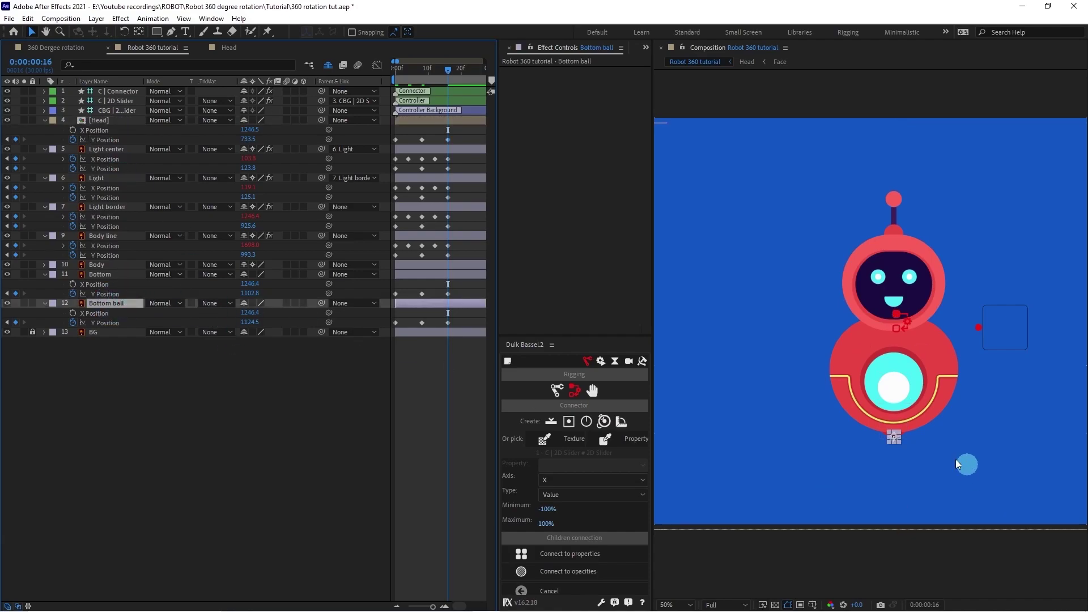
scroll(968, 466, "up", 2)
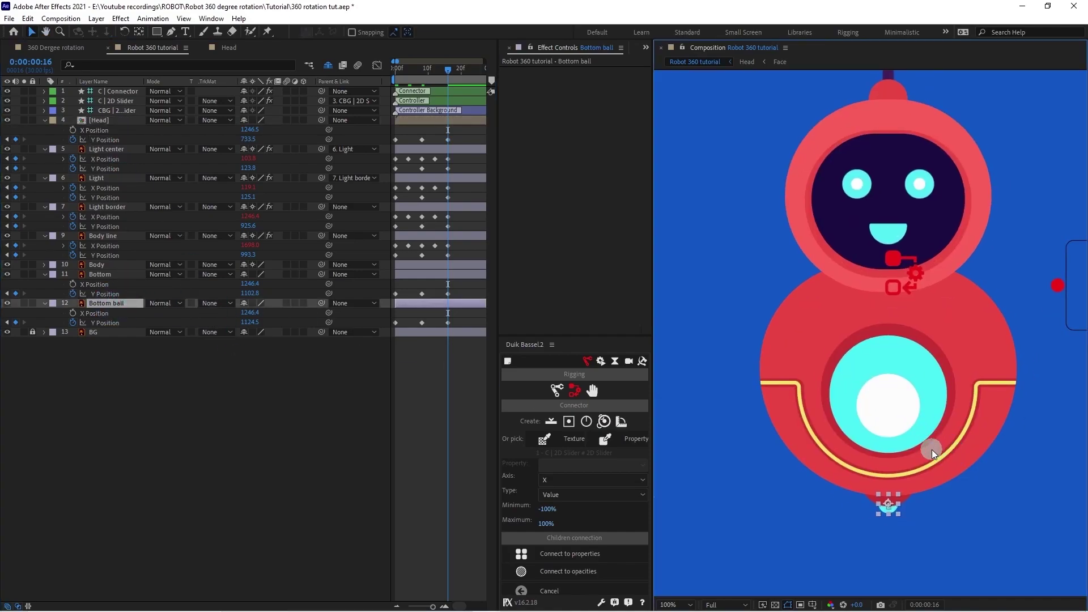
key("Up")
key("Up")
key("Up")
key("Up")
key("Up")
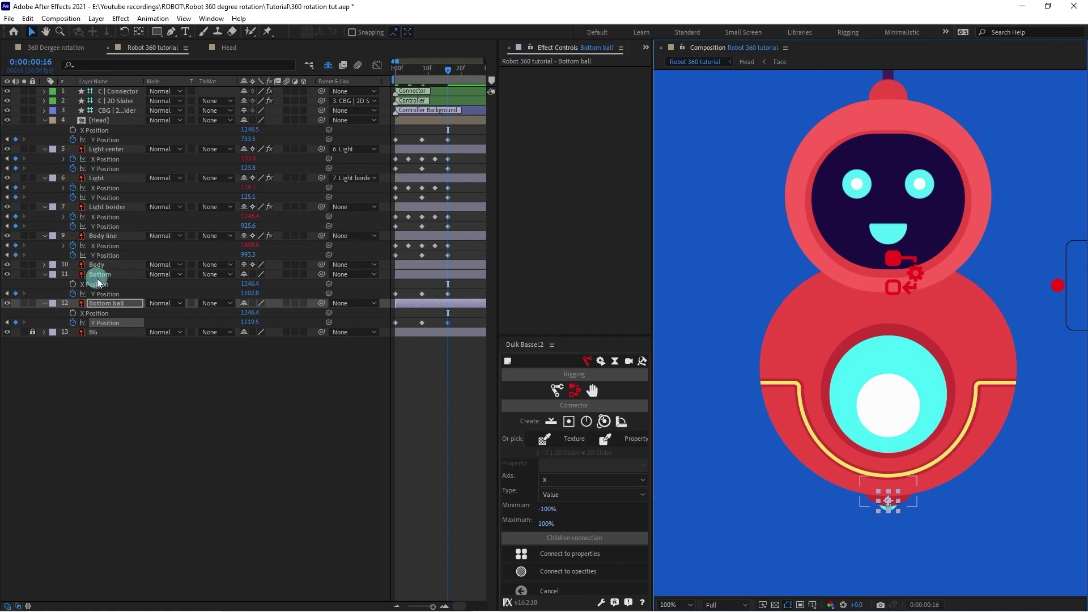
Move the Bottom layer up to Y Position 1094.8 at frame 16.
left_click(98, 277)
key("Up")
key("Up")
Raise the Bottom ball layer further to Y Position 1110.5 at frame 16.
left_click(128, 303)
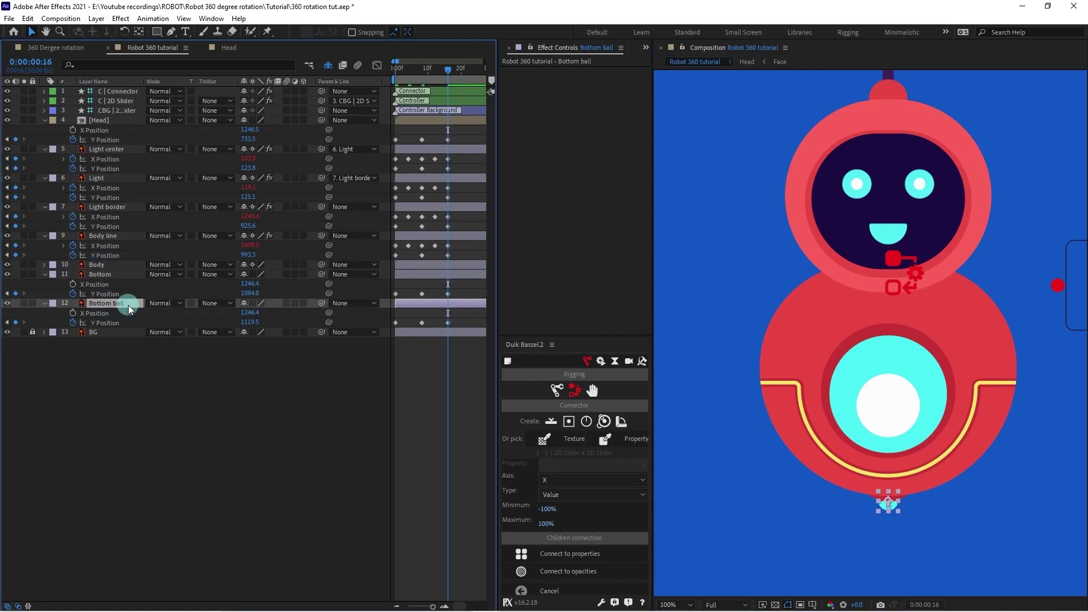
key("Up")
key("Up")
key("Up")
key("Up")
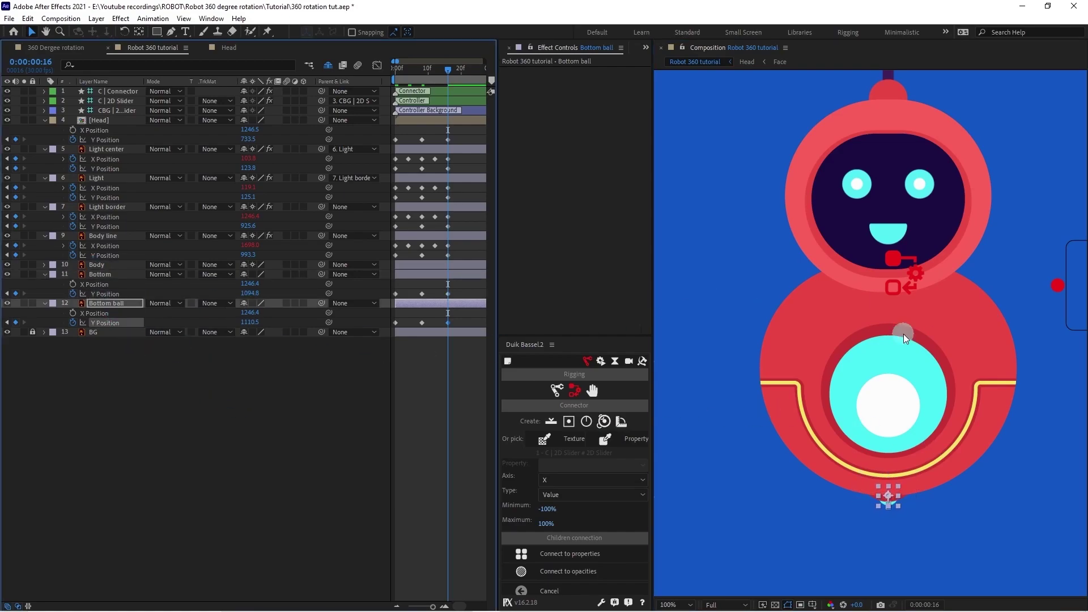
key("comma")
key("comma")
key("comma")
key("comma")
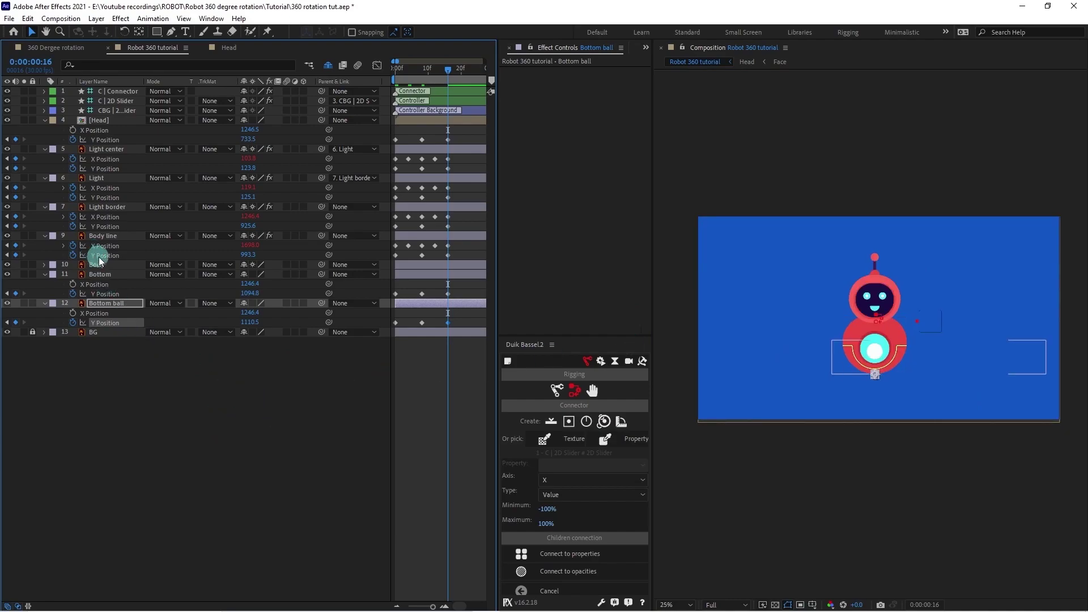
Connect the Y Position of Body line, Light border, Light center, Head, Bottom and Bottom ball to the 2D slider's Y axis, from -100% to 100%.
left_click(199, 417)
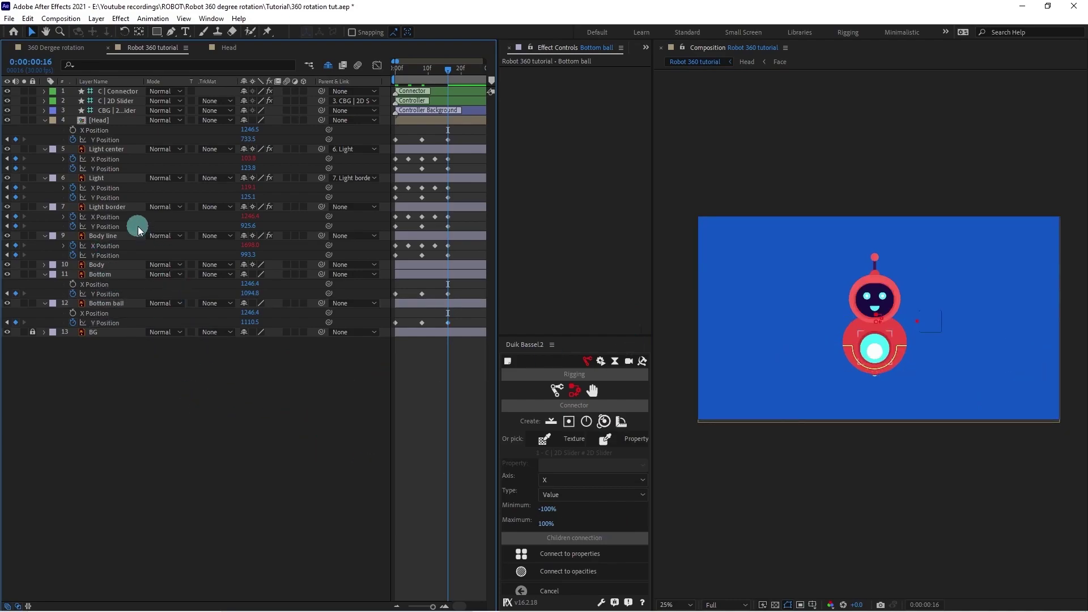
left_click(108, 255)
left_click(110, 227, "ctrl")
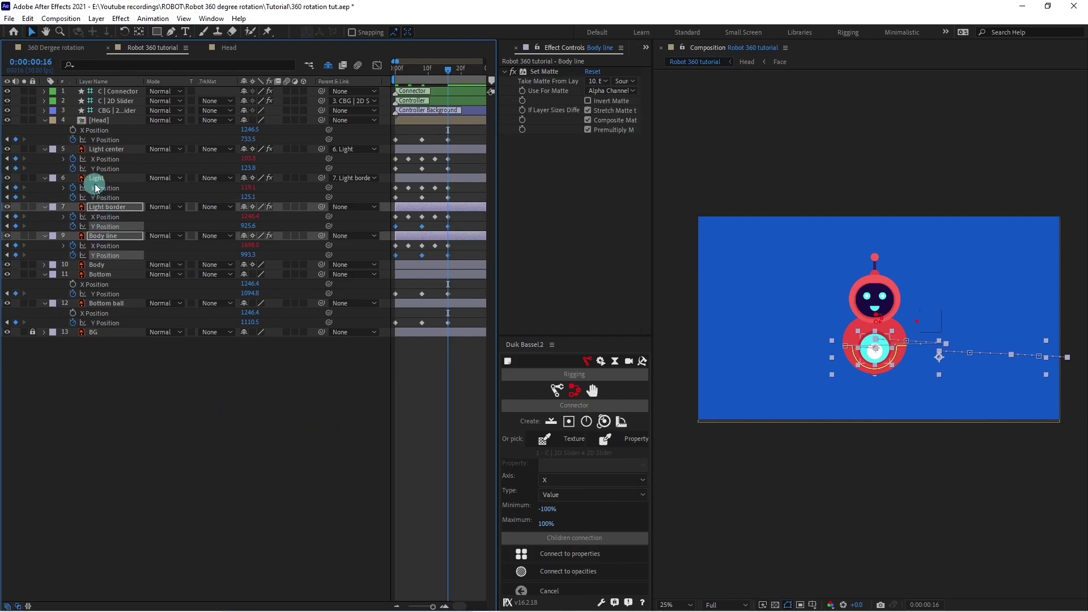
left_click(104, 169, "ctrl")
left_click(104, 140, "ctrl")
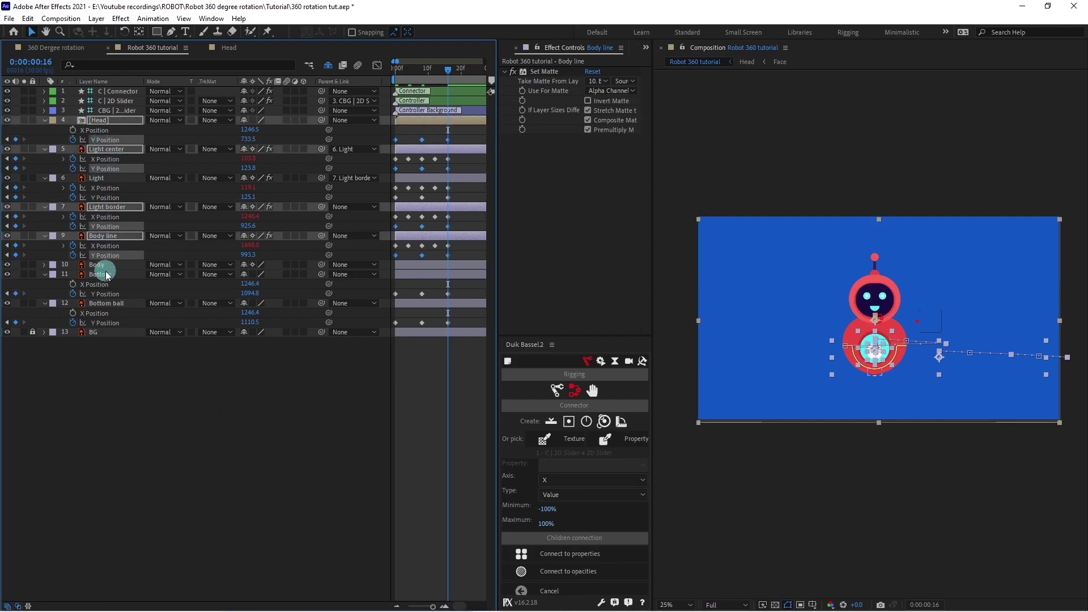
left_click(110, 294, "ctrl")
left_click(104, 322, "ctrl")
left_click(568, 481)
left_click(552, 505)
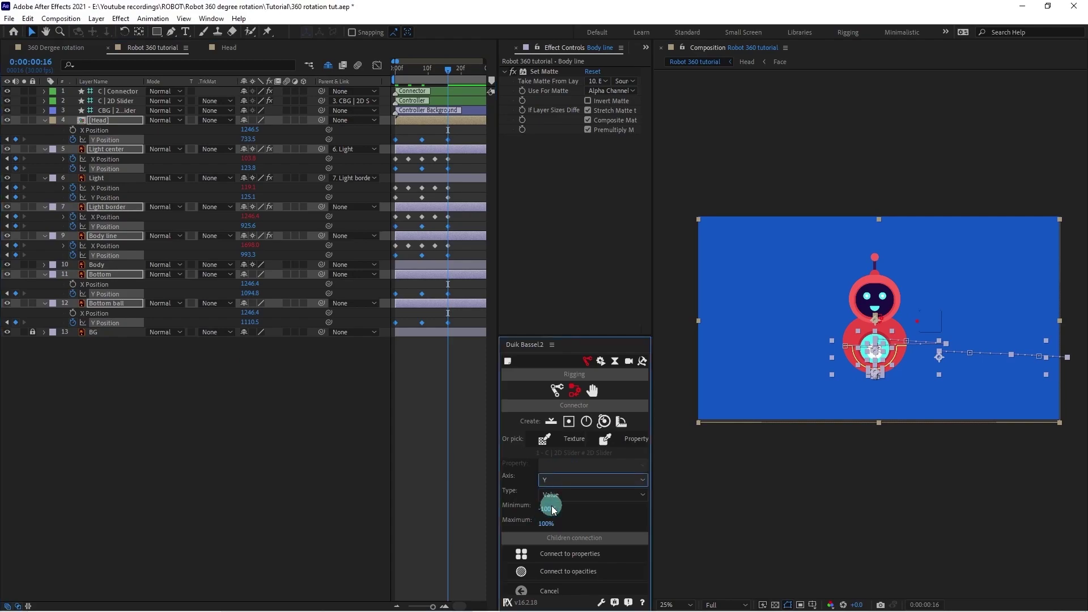
left_click(566, 558)
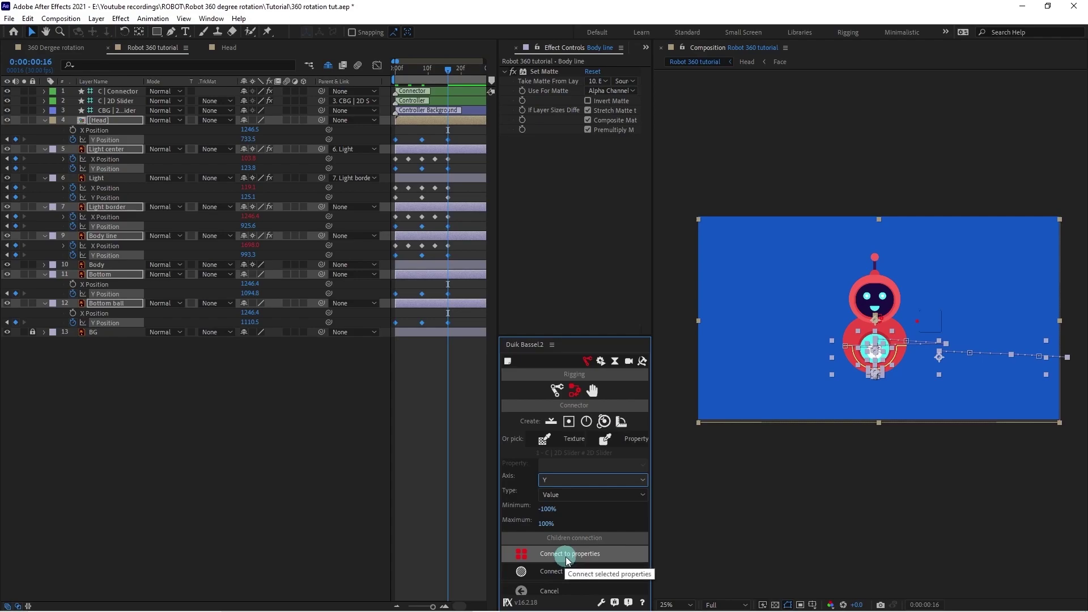
left_click(566, 557)
Test the vertical connection by moving the C | 2D Slider controller to the lower-left corner of its box.
left_click(138, 101)
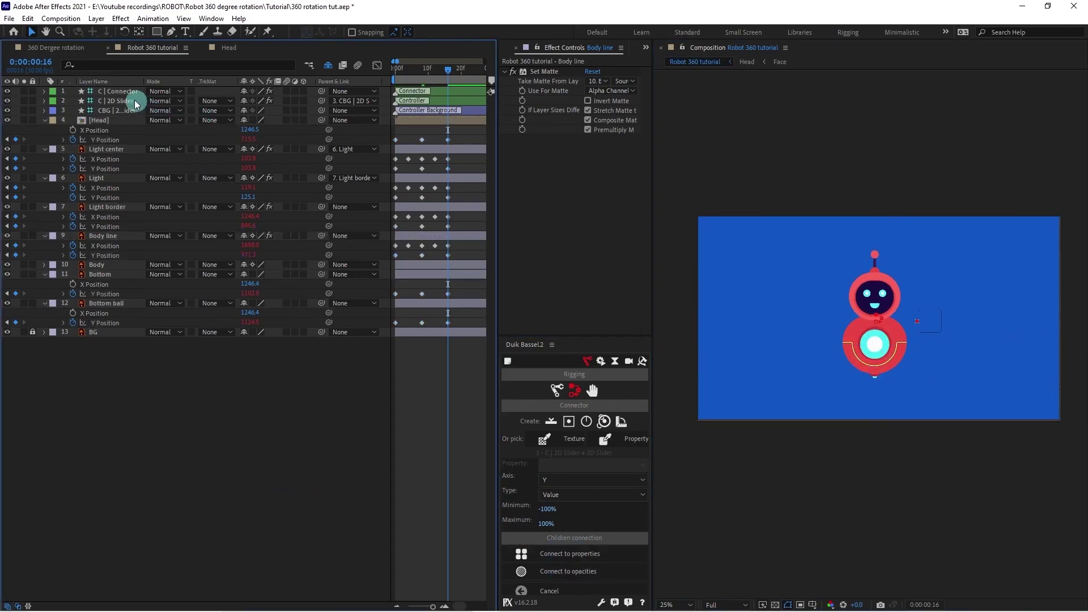
key("period")
key("period")
left_click_drag(960, 311, 970, 331)
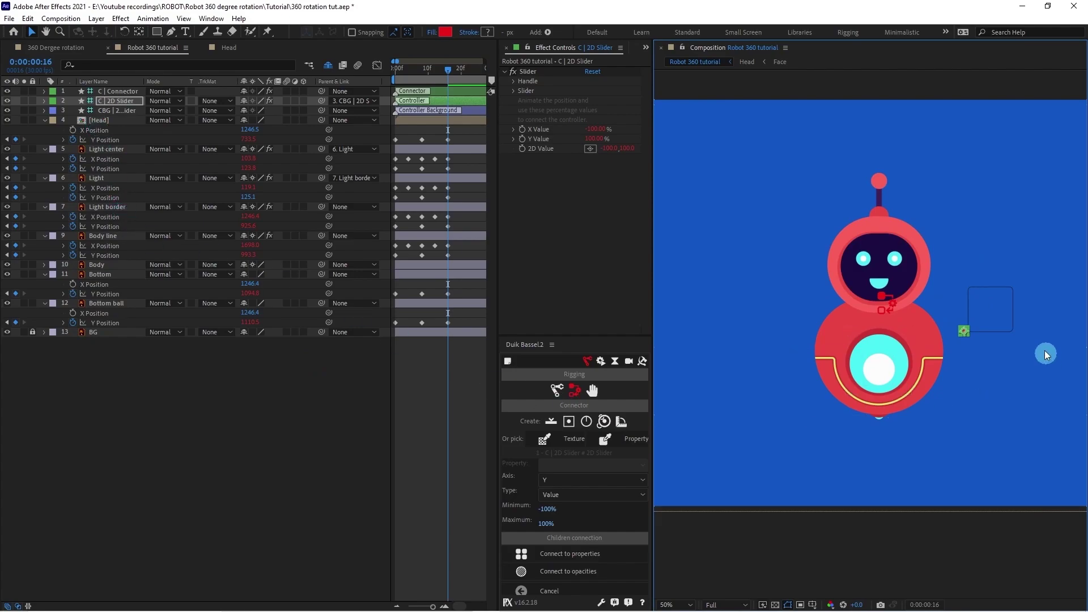
mouse_move(963, 333)
left_mouse_down()
mouse_move(1020, 333)
mouse_move(962, 329)
left_mouse_up()
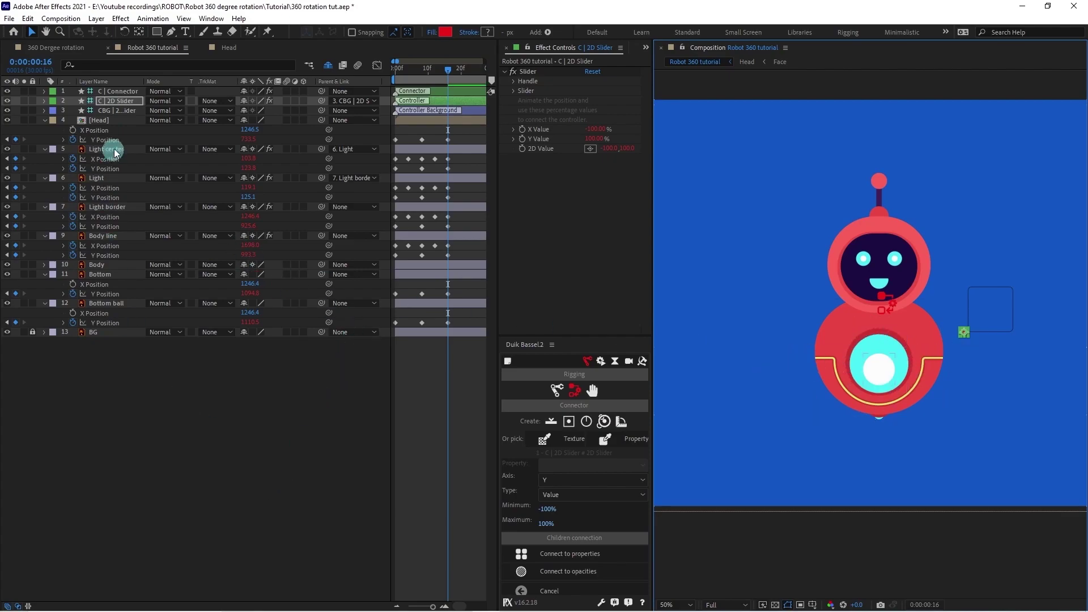
Try the facial elements slider inside the Head composition, and return to the Robot 360 tutorial composition.
double_click(117, 123)
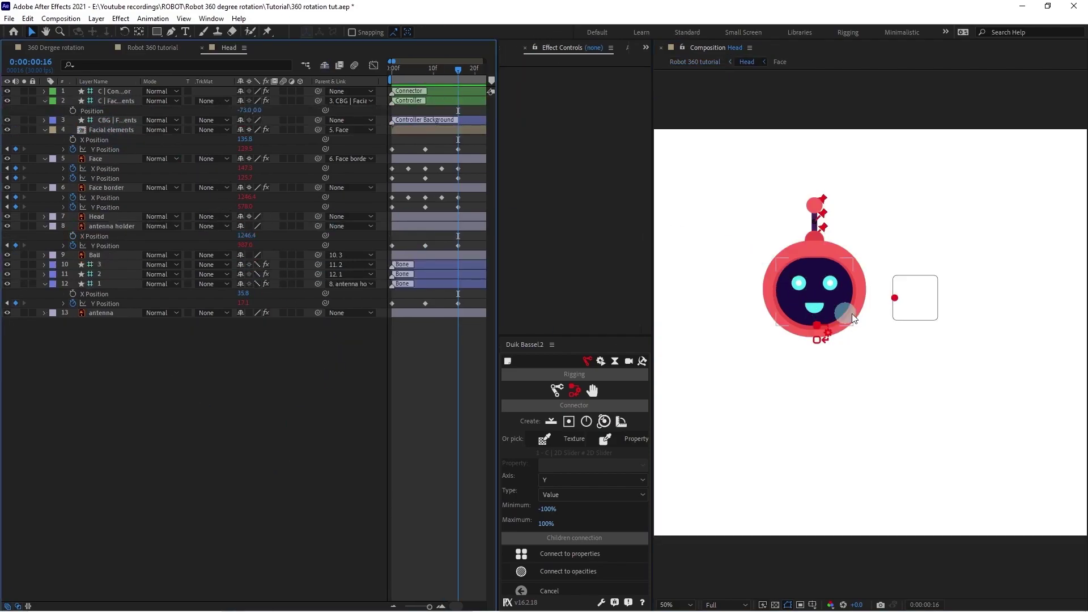
left_click_drag(897, 301, 942, 298)
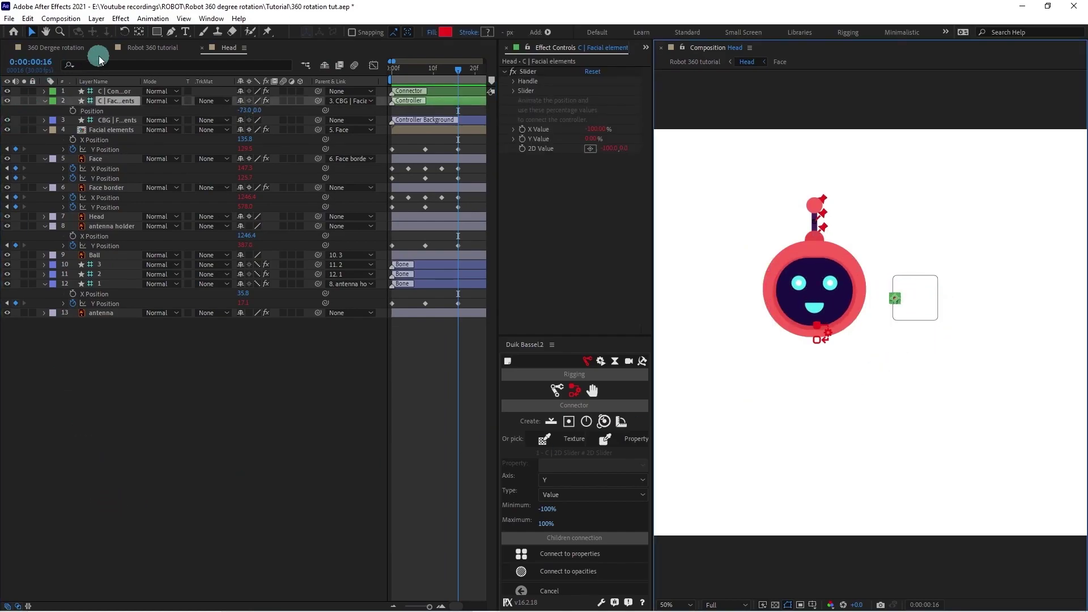
left_click(130, 47)
left_click(254, 475)
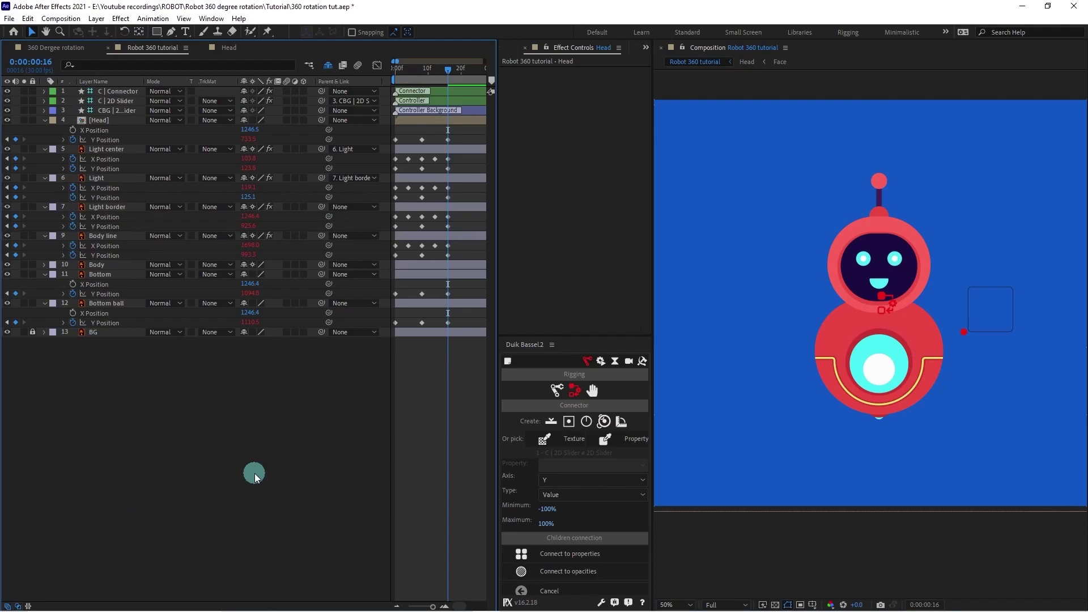
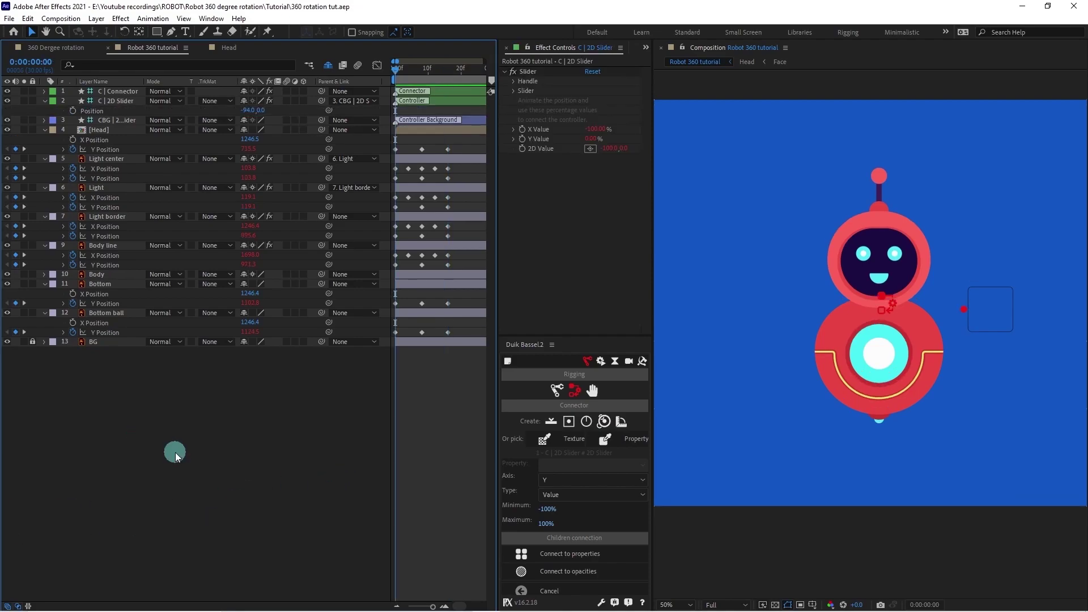
Add two Slider Control expression effects to the C | 2D Slider layer.
left_click(130, 92)
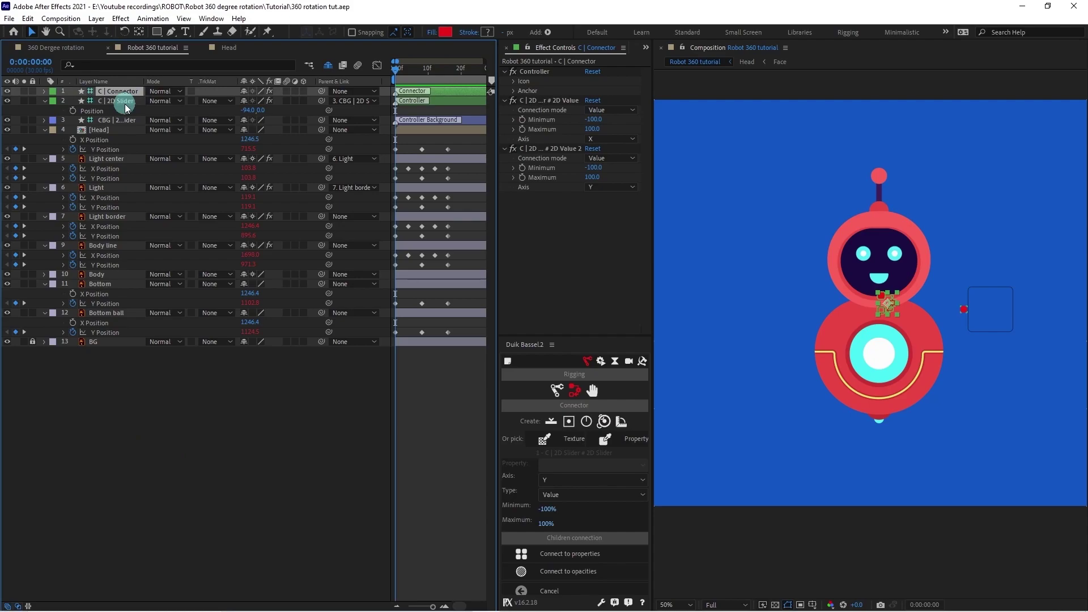
left_click(124, 103)
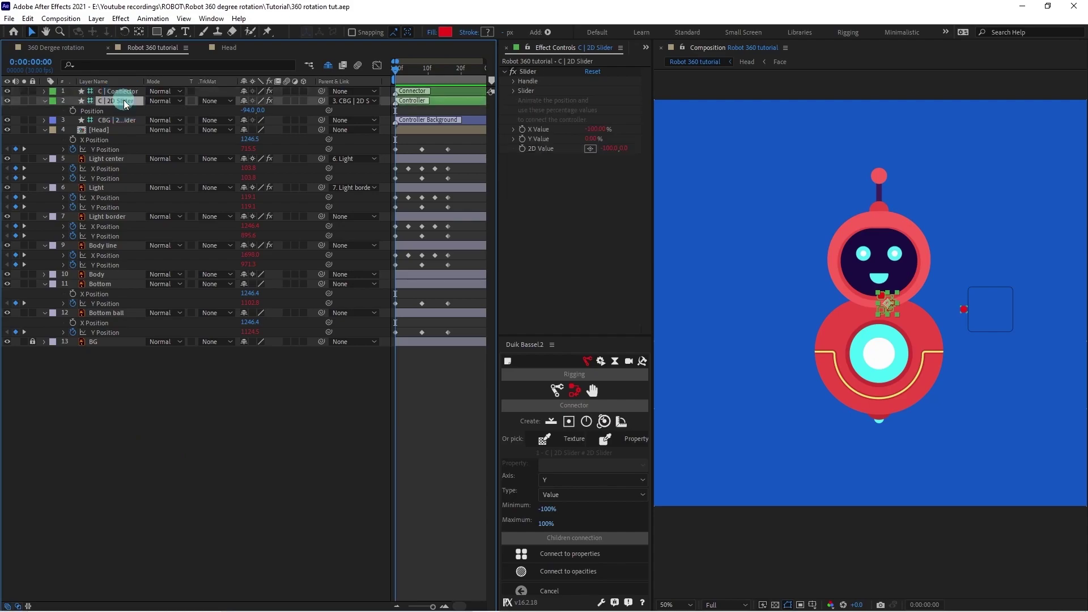
left_click(120, 18)
mouse_move(175, 172)
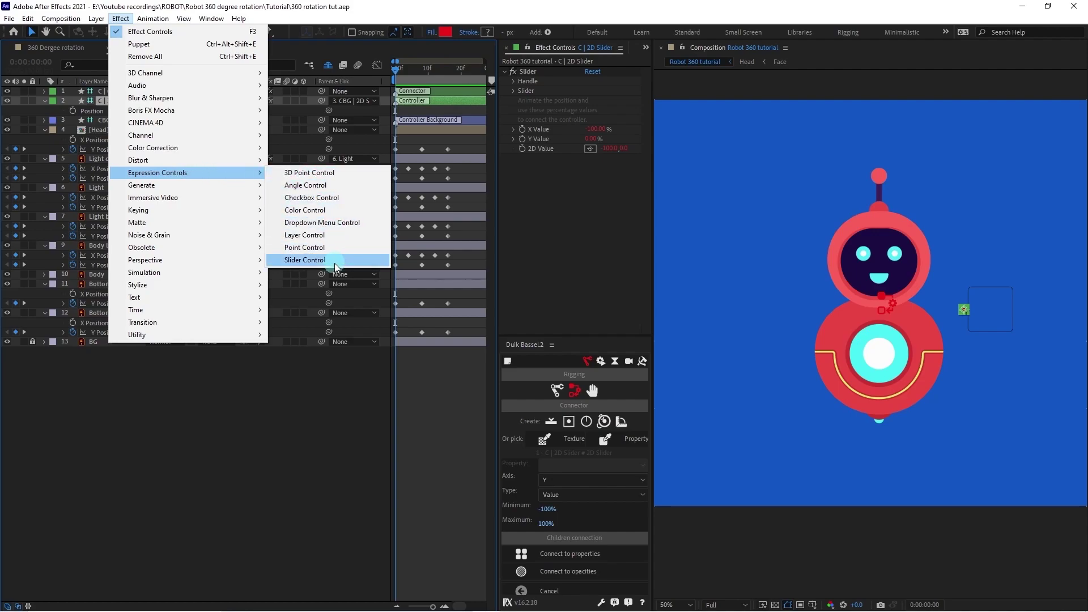
left_click(306, 261)
left_click(109, 110)
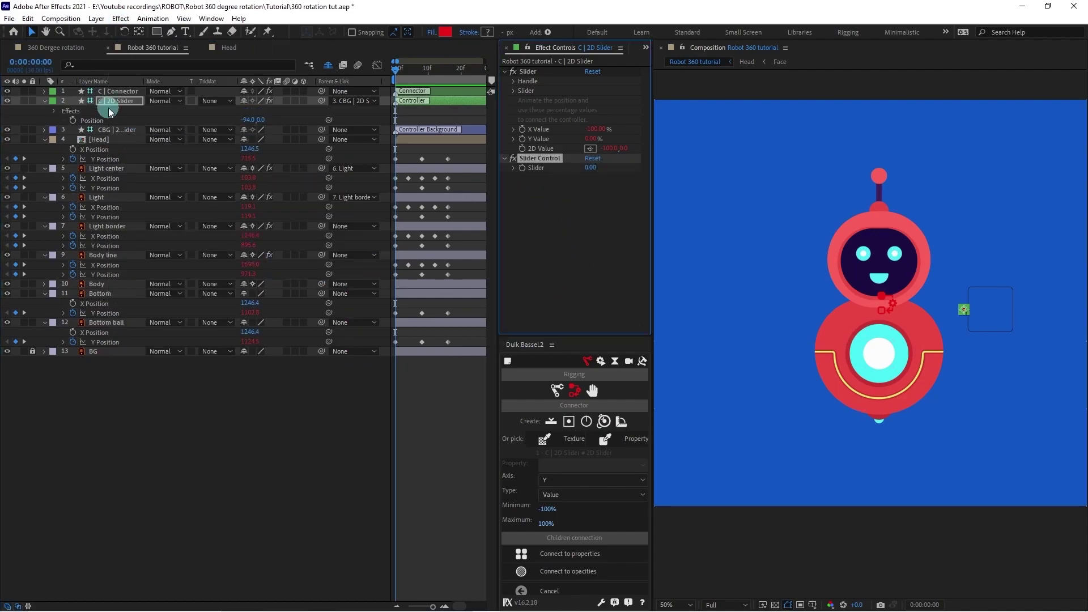
left_click(121, 19)
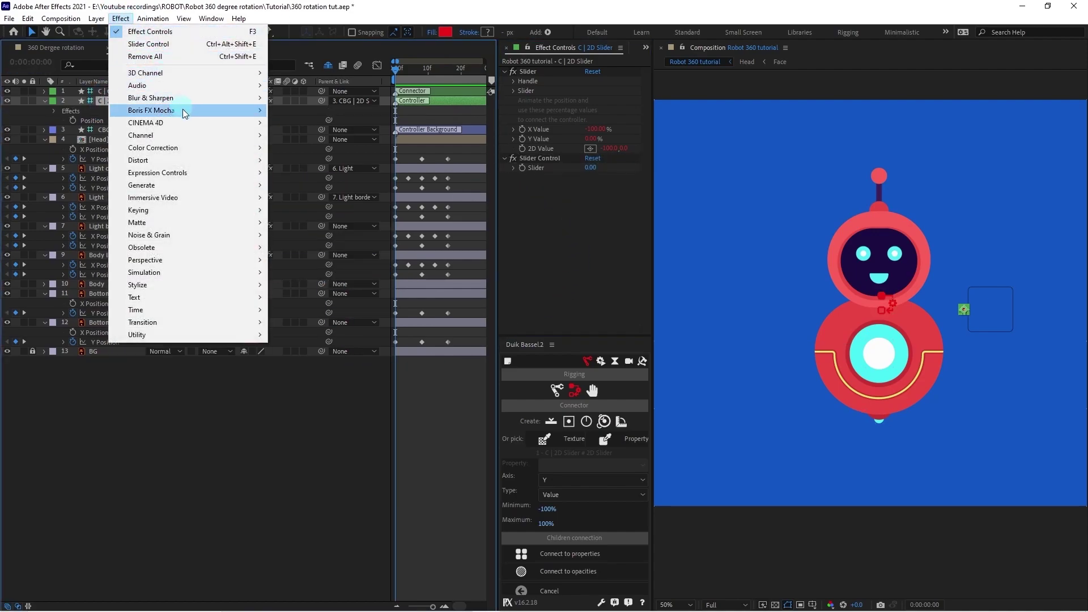
mouse_move(192, 174)
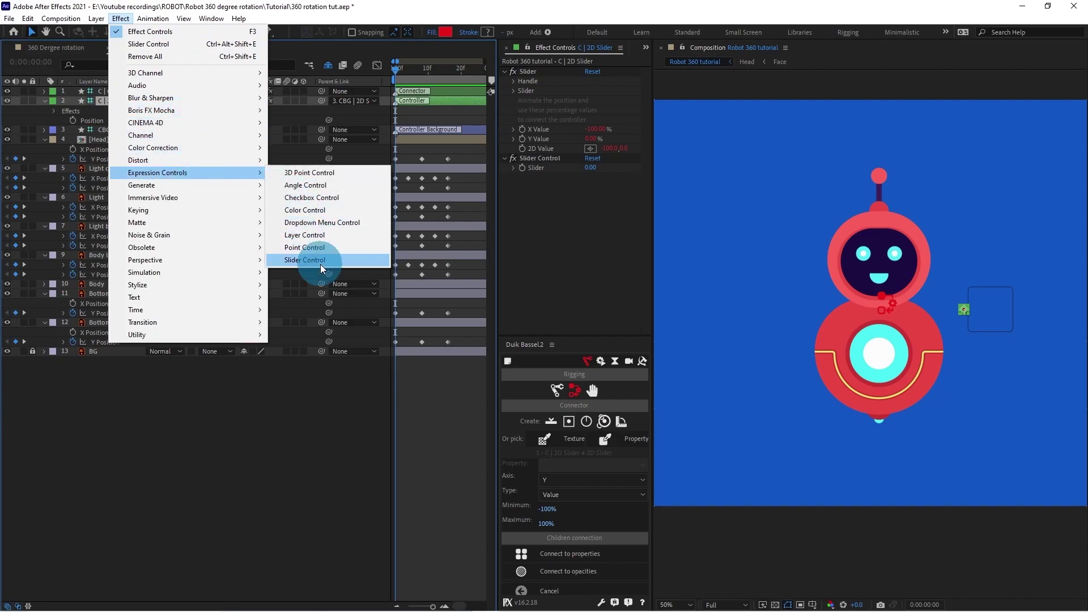
left_click(321, 265)
Rename the two new Slider Control effects to X axis and Y axis.
left_click(538, 160)
key("Return")
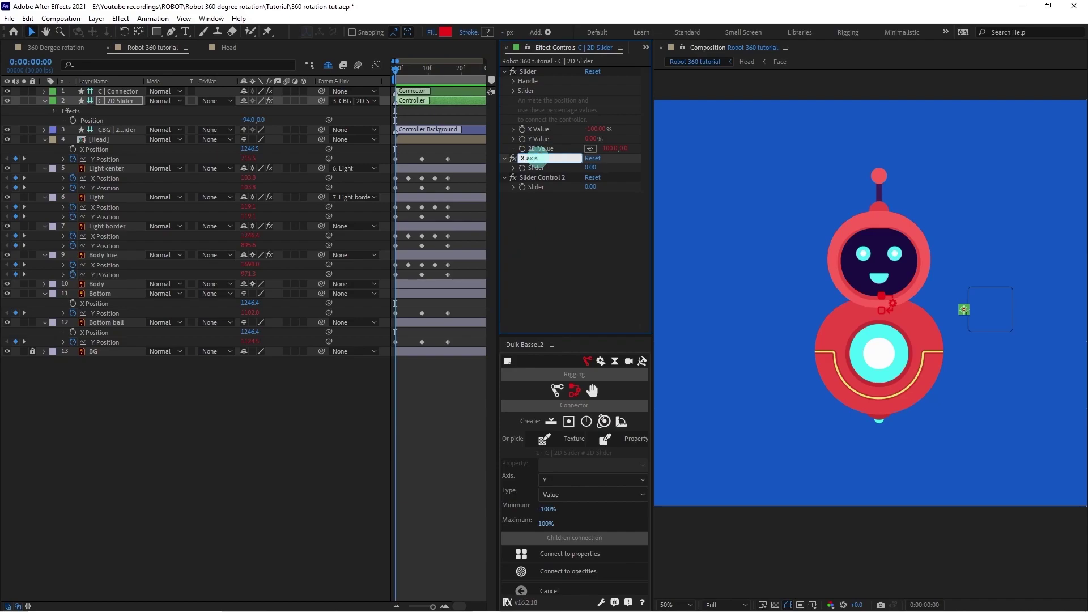
left_click(534, 180)
key("Return")
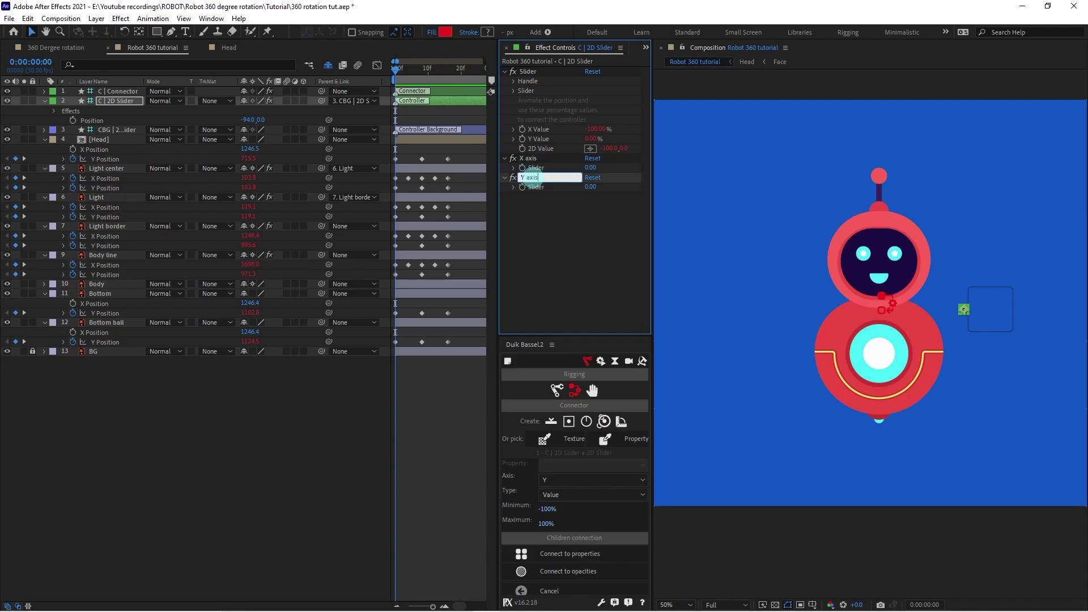
left_click(549, 238)
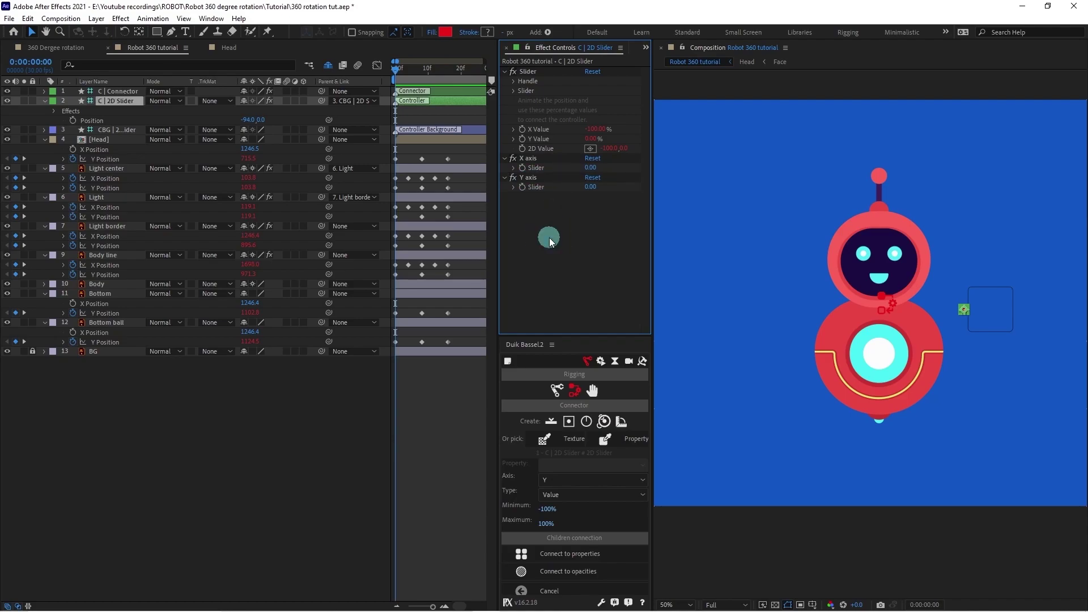
Separate the C | 2D Slider layer's Position into X and Y dimensions.
left_click(104, 142)
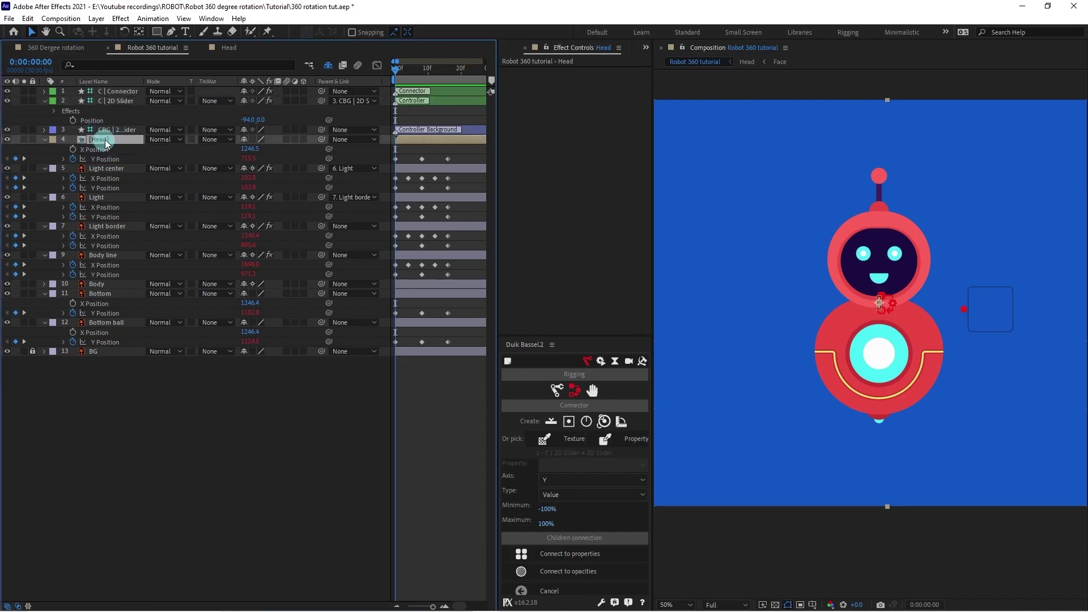
left_click(114, 100)
right_click(87, 121)
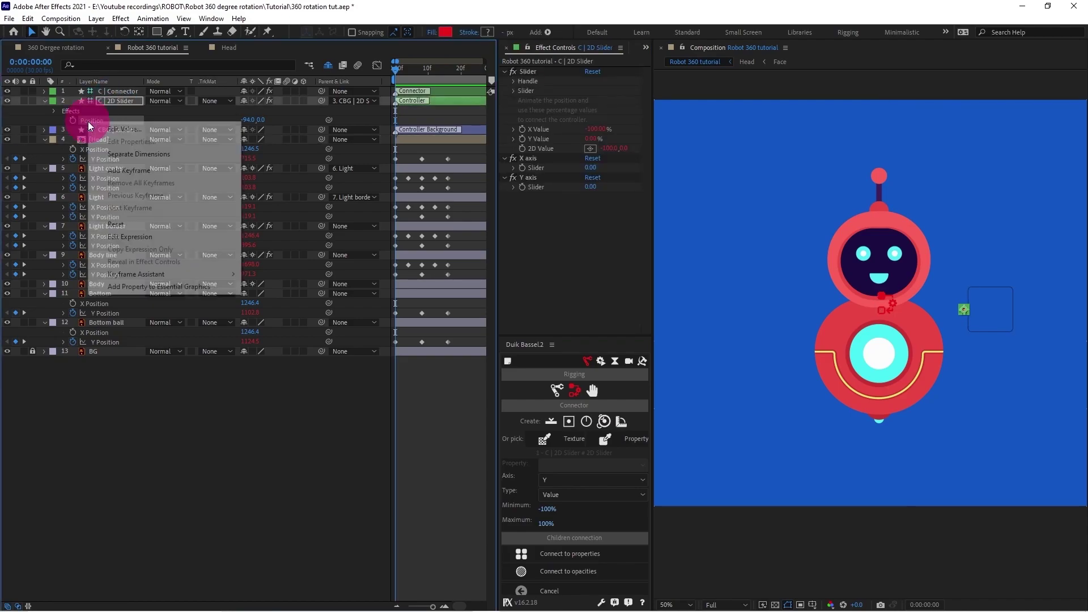
left_click(141, 150)
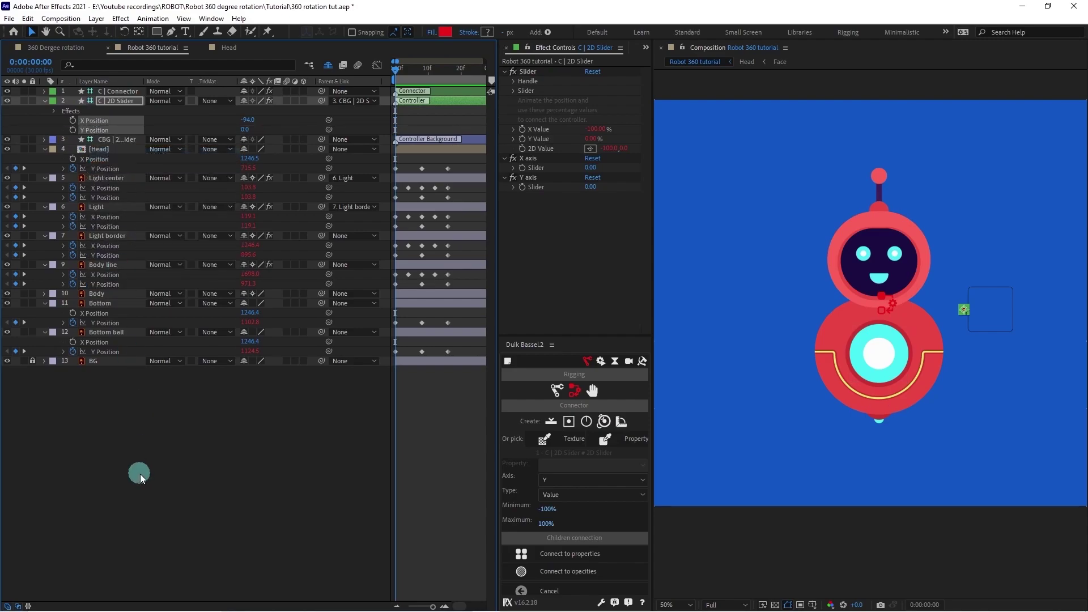
left_click(95, 109)
left_click(580, 226)
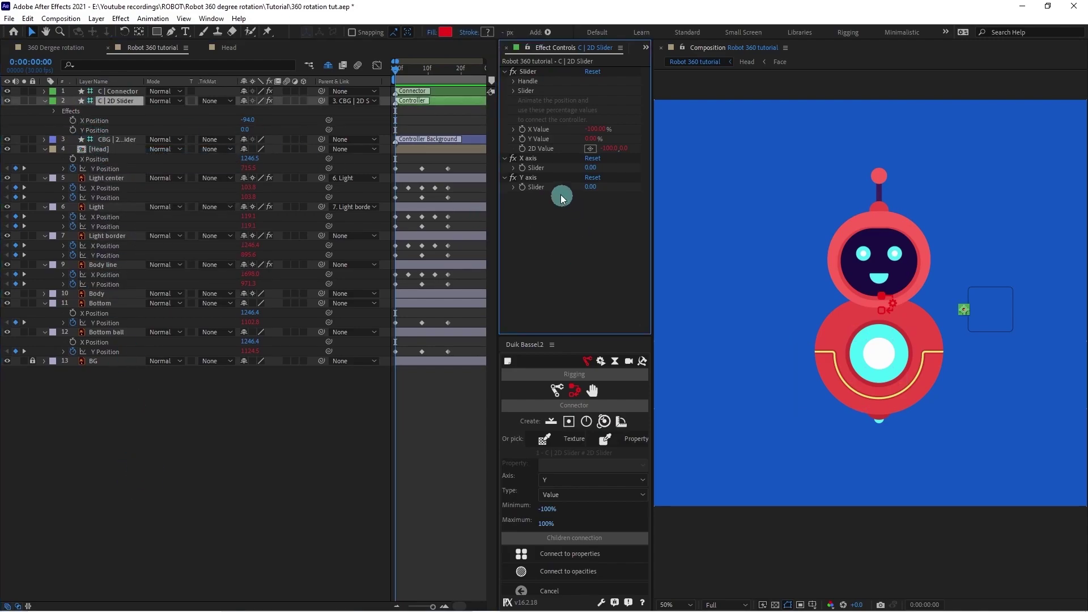
Link the X axis slider to the controller's X Position and the Y axis slider to its Y Position with expressions.
left_click(522, 169, "alt")
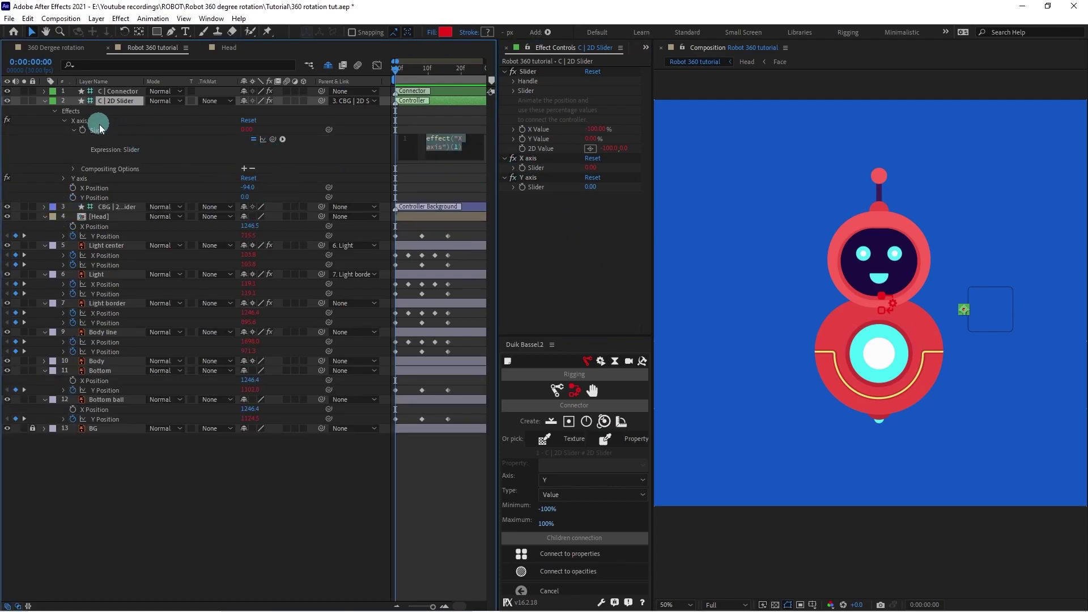
left_click_drag(331, 130, 93, 188)
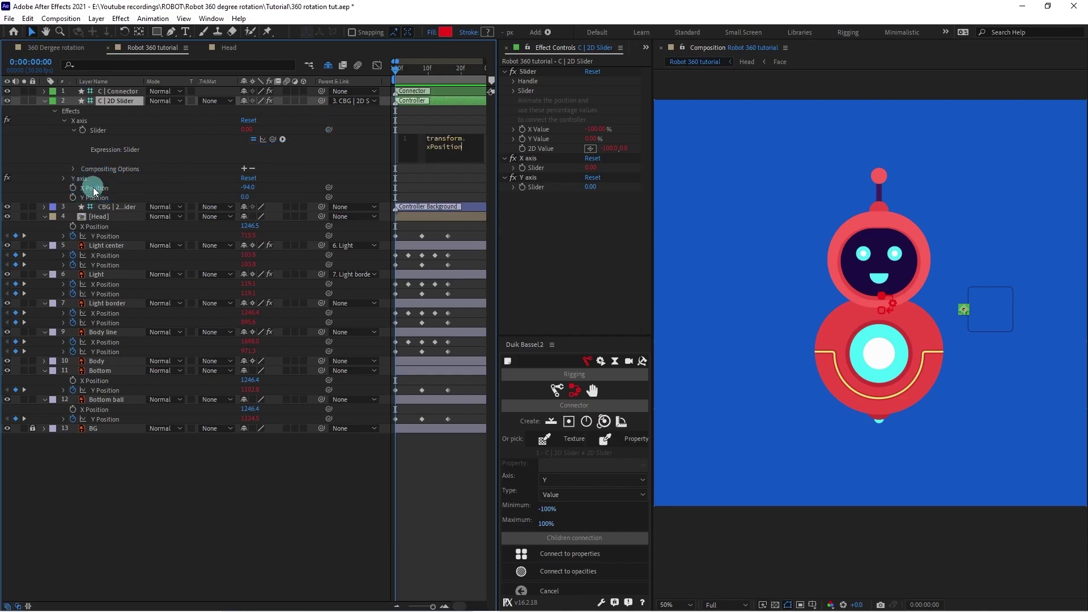
left_click(521, 187, "alt")
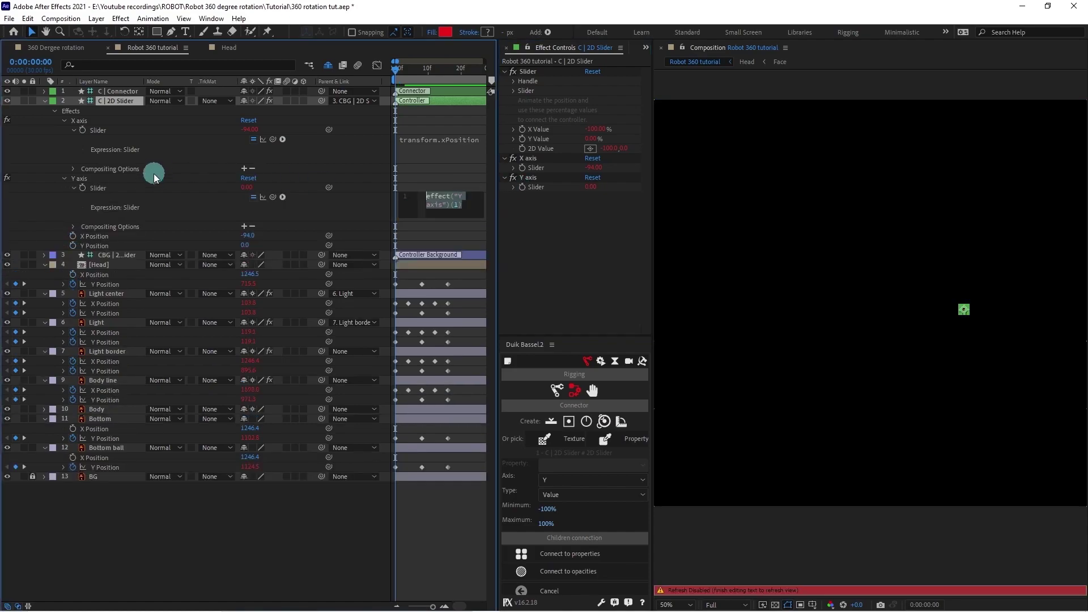
left_click(283, 196)
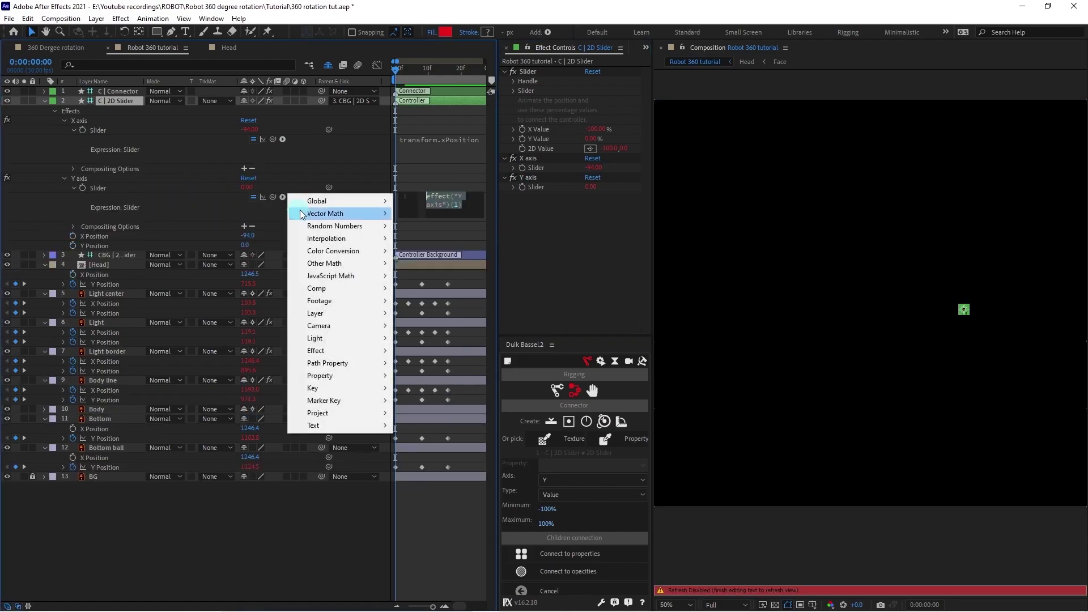
left_click(171, 186)
left_click_drag(328, 187, 96, 246)
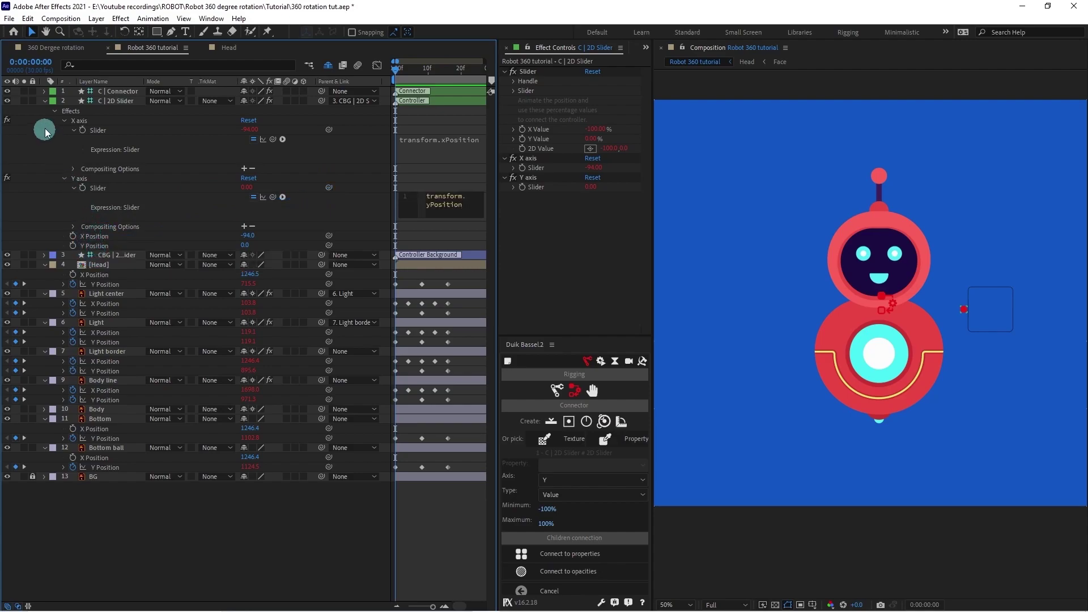
left_click(45, 101)
Reveal the C | 2D Slider's position values, test-move the controller to X -2, Y 40, and undo the move.
left_click(125, 92)
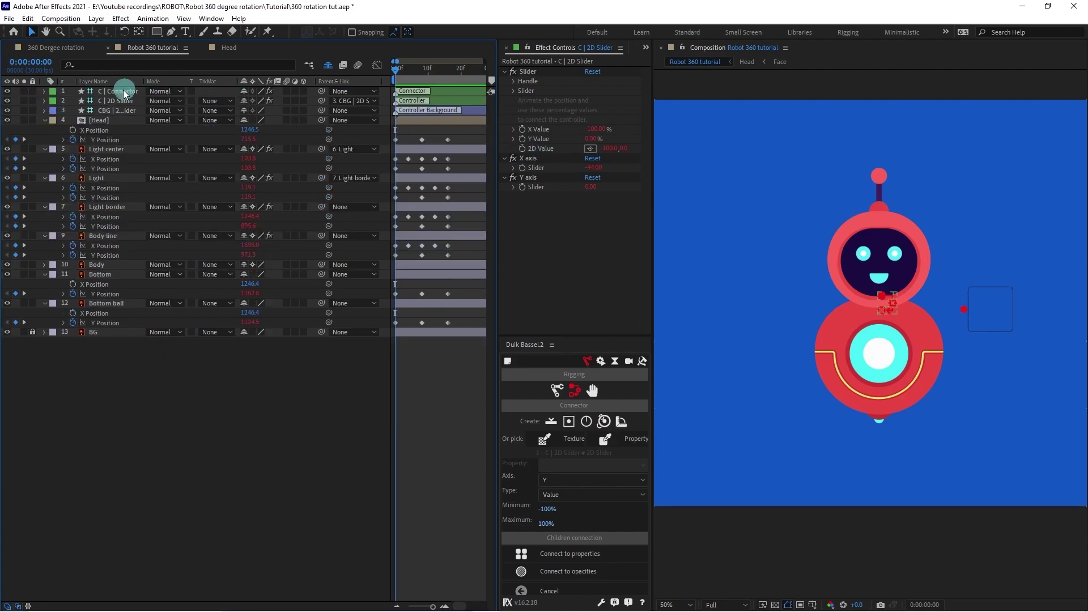
left_click(108, 101)
key("p")
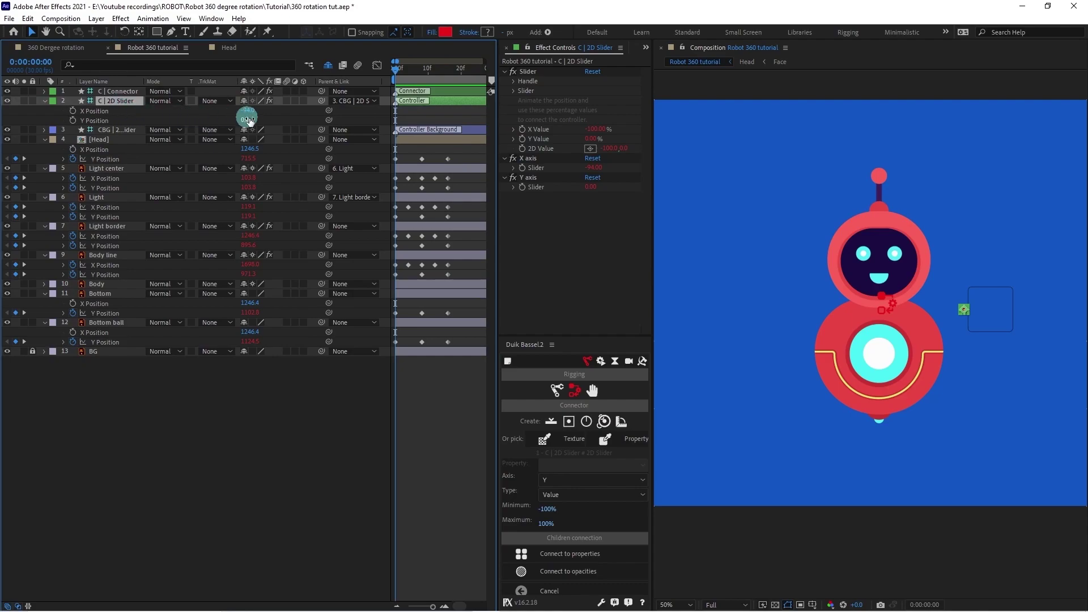
left_click_drag(957, 306, 990, 319)
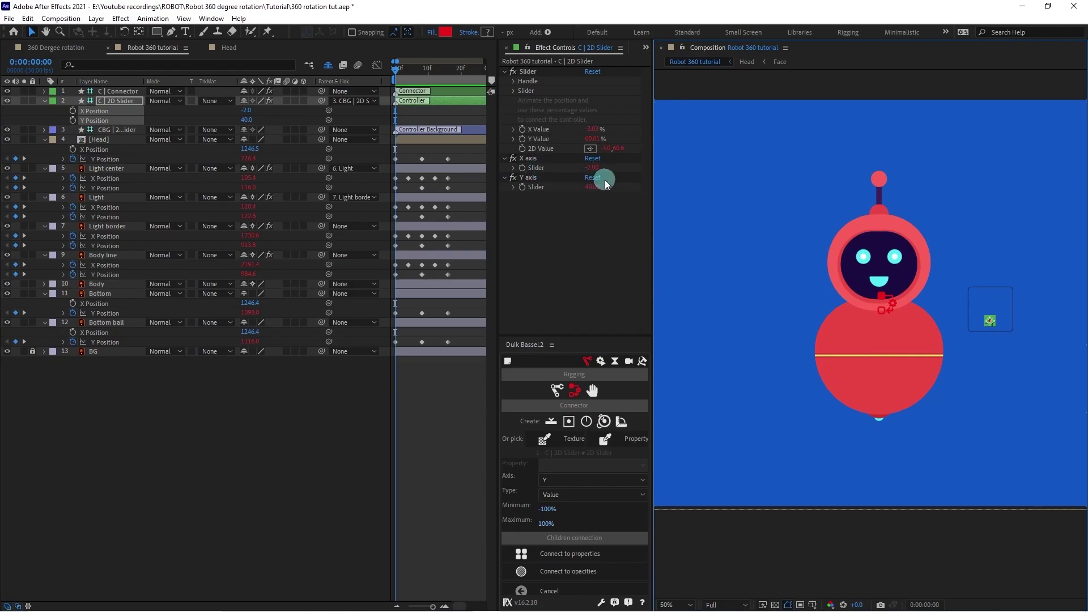
key("ctrl+z")
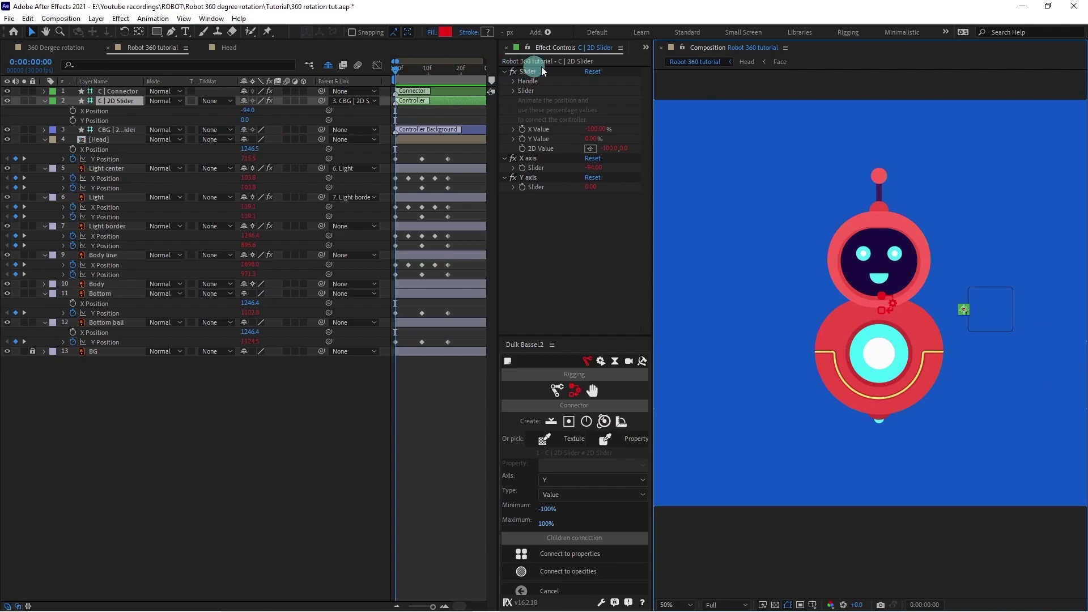
Lock the Effect Controls on C | 2D Slider and separate the Position dimensions of the facial elements controller in the Head composition.
left_click(529, 46)
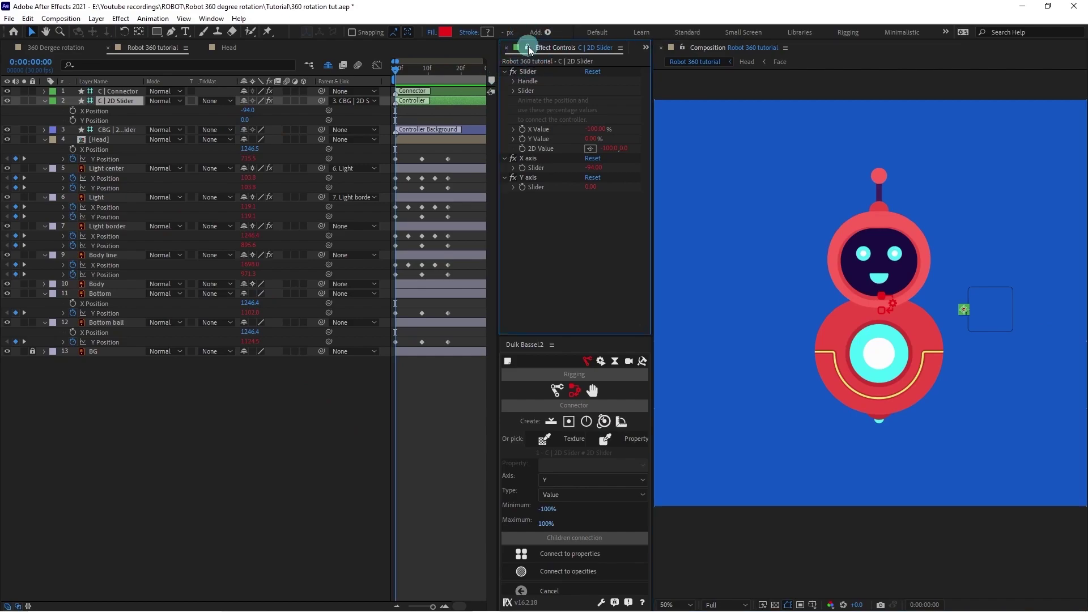
left_click(229, 47)
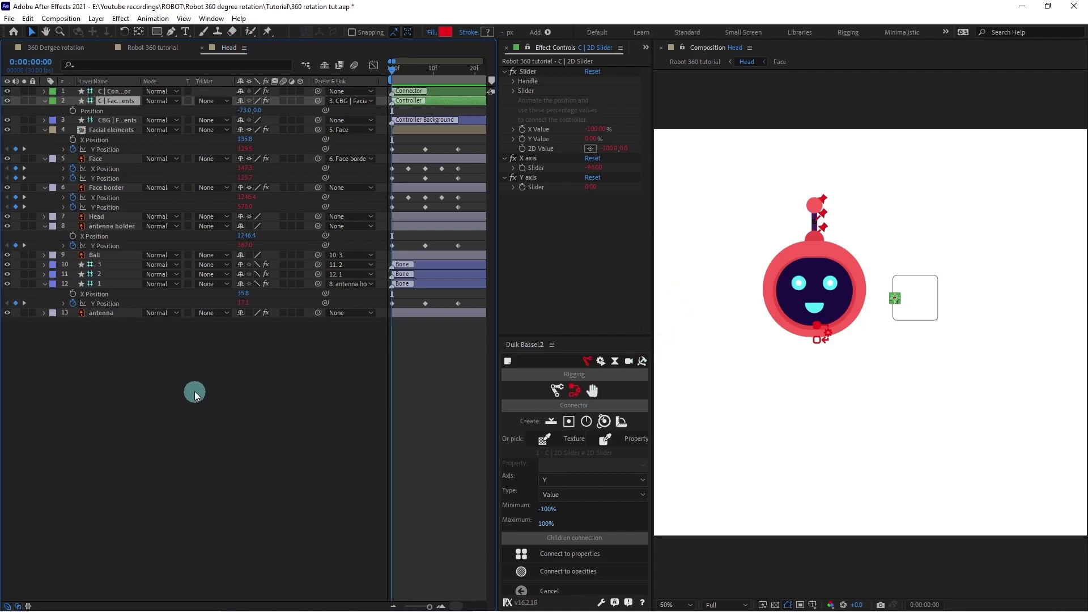
right_click(91, 110)
left_click(139, 143)
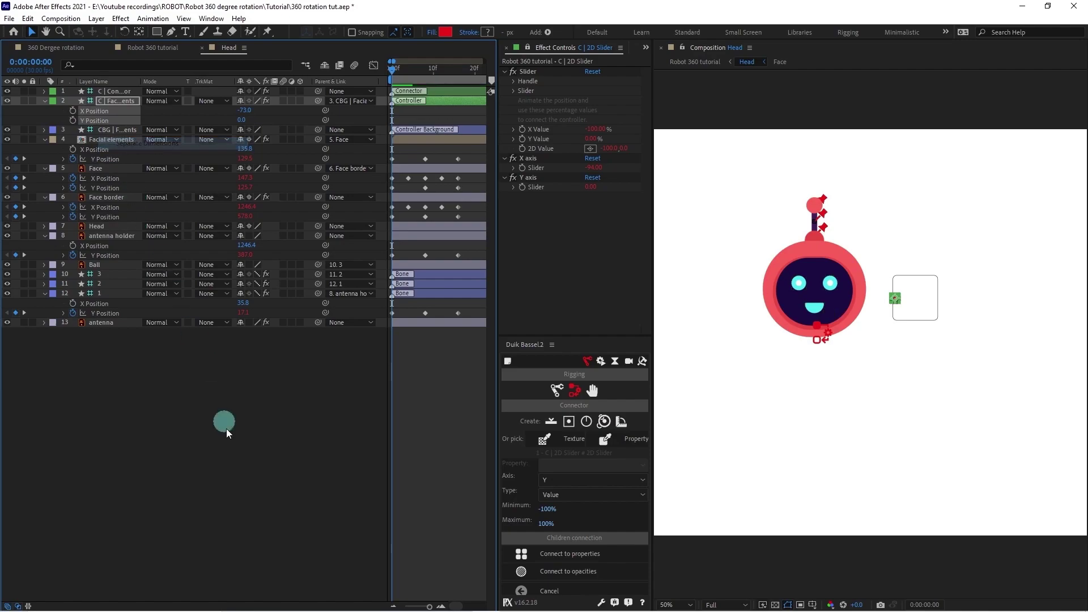
left_click(231, 451)
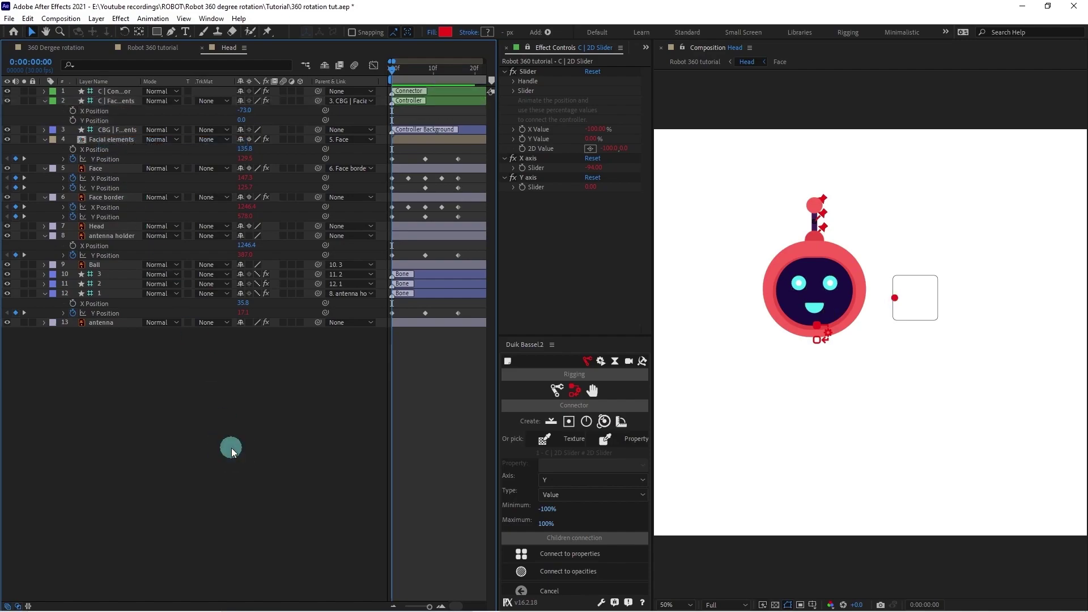
Link the facial elements controller's X Position to the X axis slider and its Y Position to the Y axis slider.
left_click(117, 105)
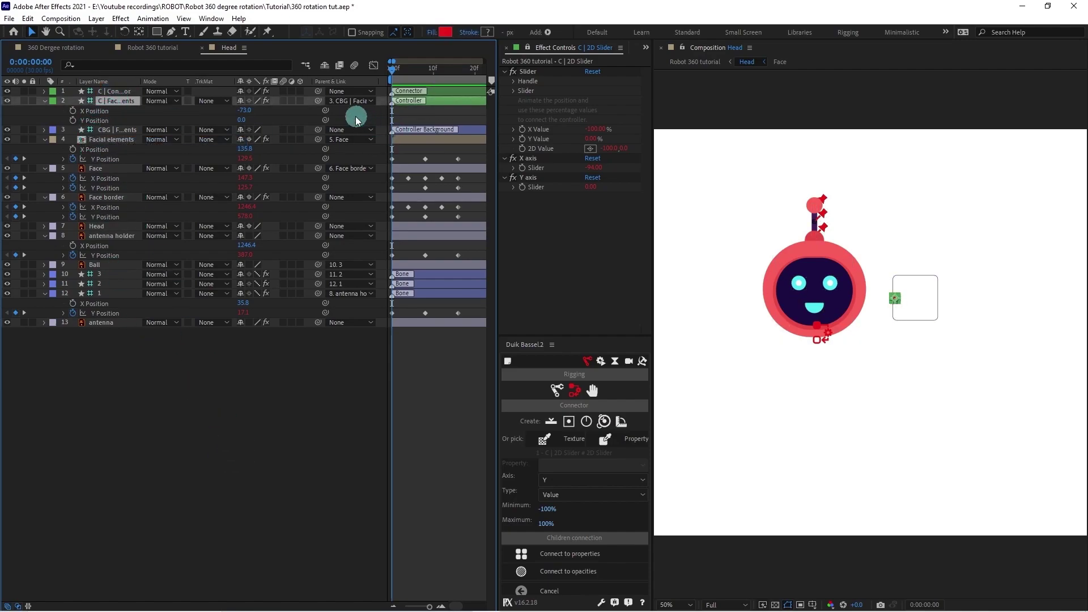
left_click(327, 112)
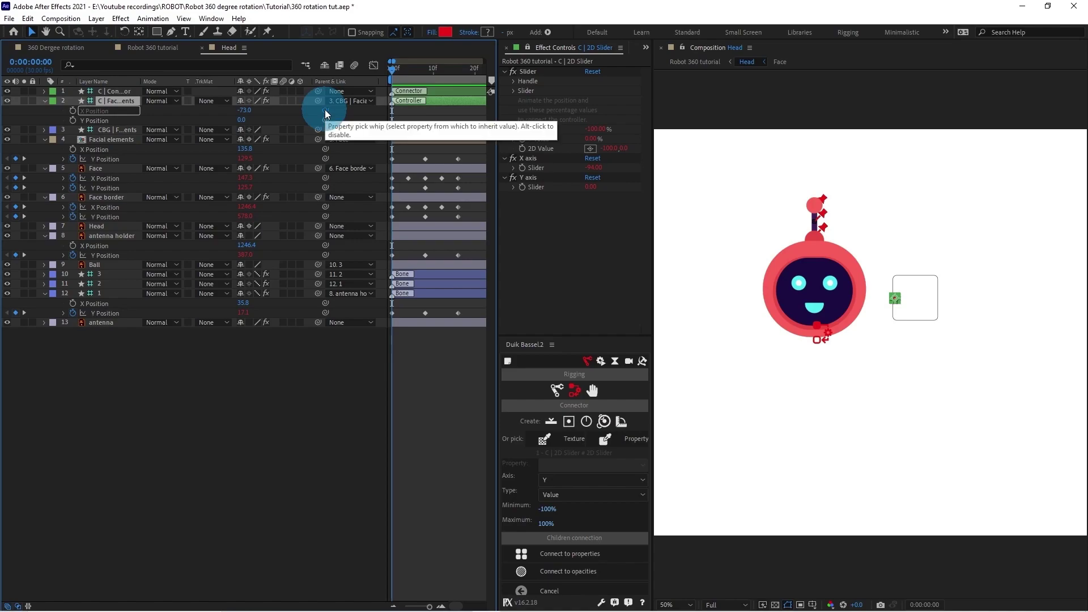
left_click_drag(326, 113, 539, 166)
left_click_drag(328, 117, 535, 186)
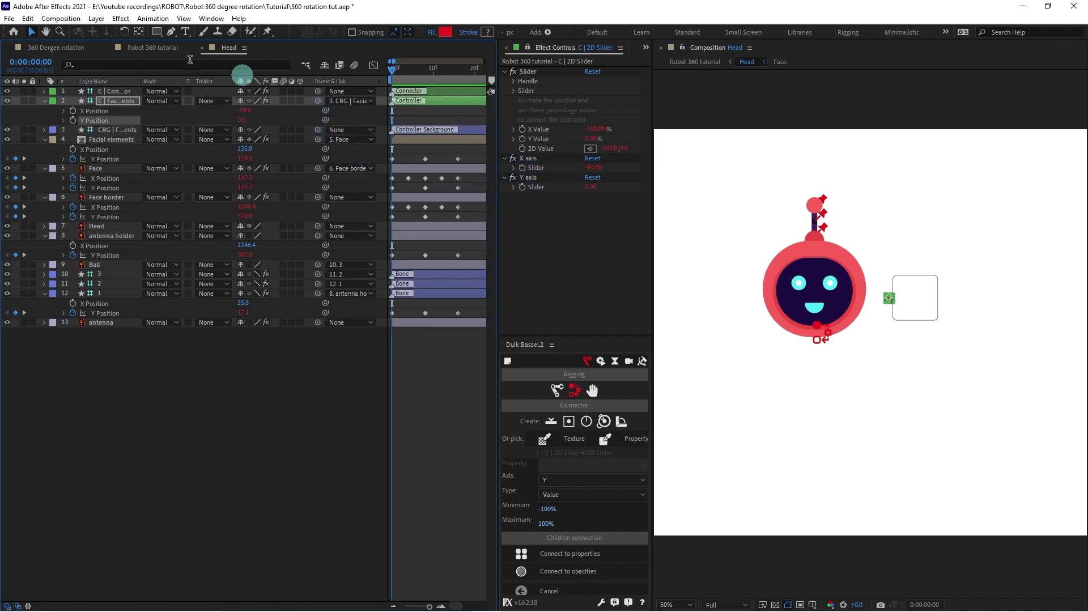
Move the C | 2D Slider controller to X -110, Y 0 in Robot 360 tutorial and check the linked controller in Head.
left_click(142, 47)
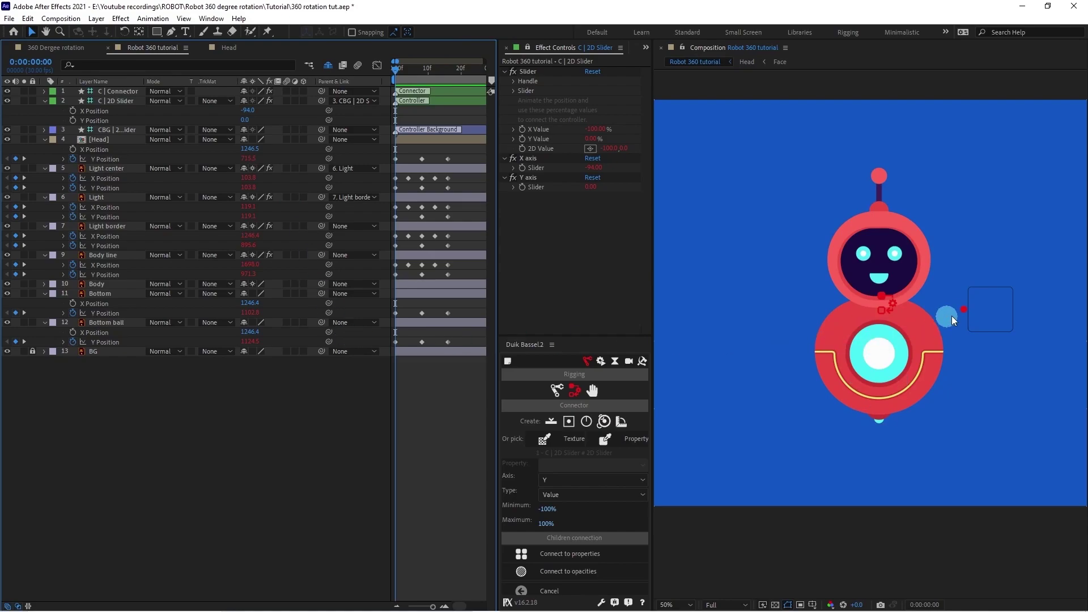
left_click(964, 309)
scroll(870, 335, "up", 2)
left_click_drag(1009, 307, 946, 322)
key("v")
scroll(966, 314, "down", 1)
left_click_drag(947, 267, 958, 298)
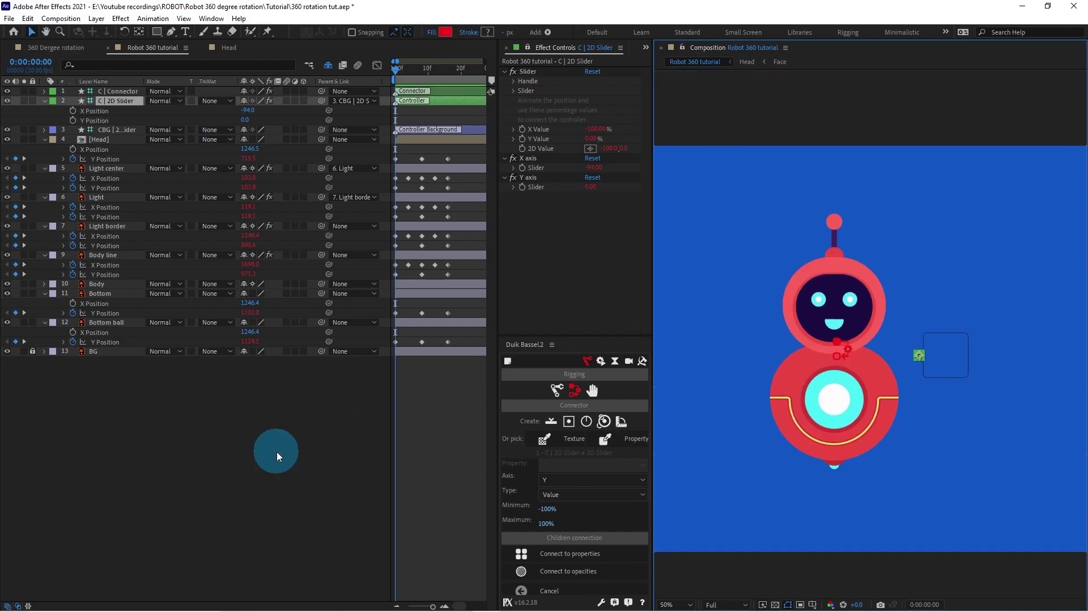
left_click(277, 451)
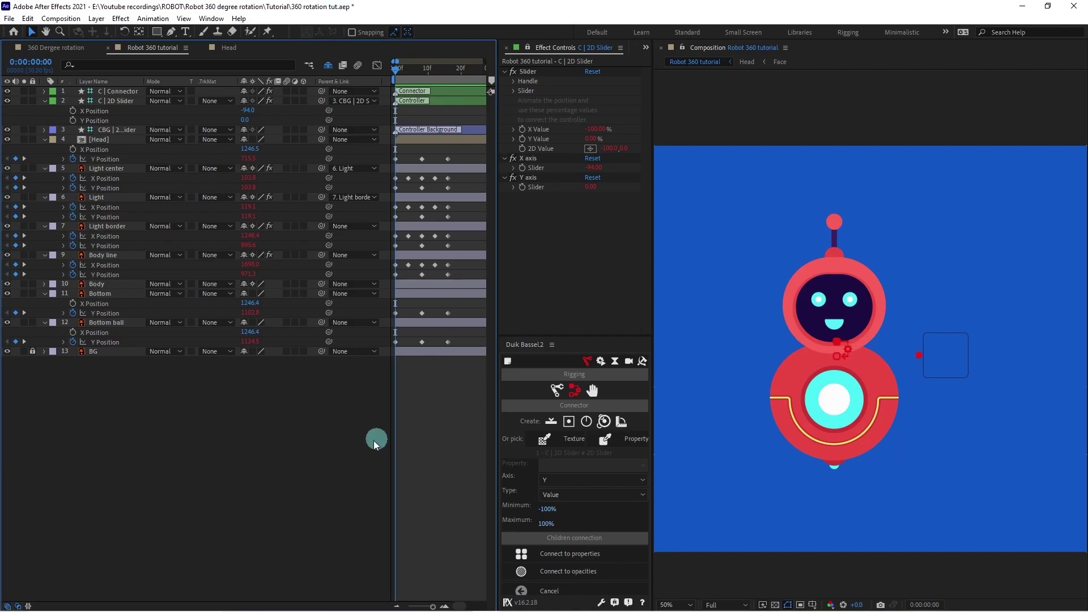
mouse_move(922, 356)
left_mouse_down()
mouse_move(981, 359)
mouse_move(916, 358)
left_mouse_up()
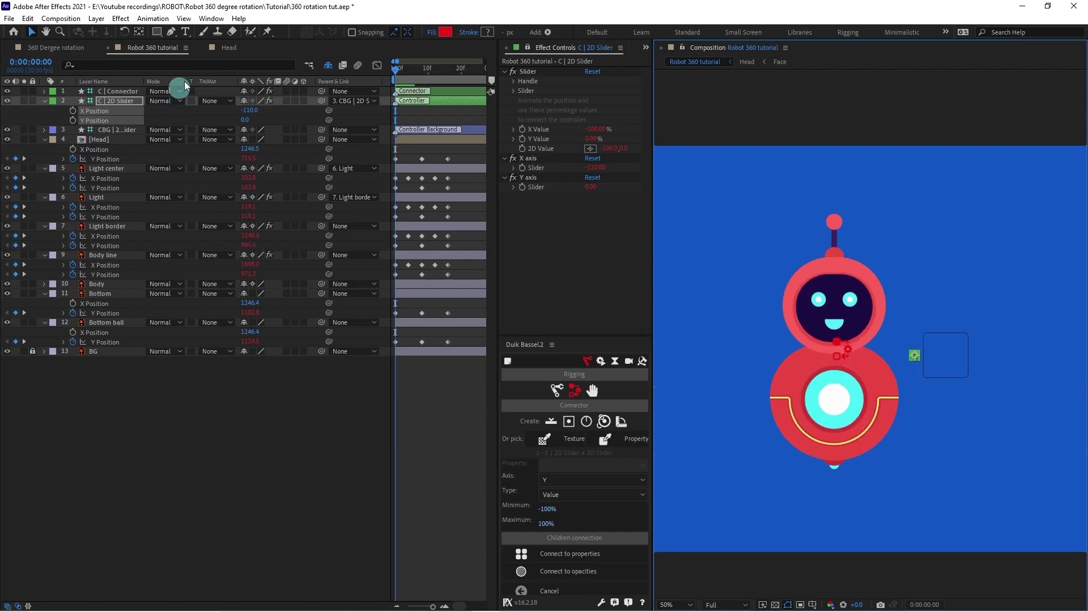
left_click(227, 48)
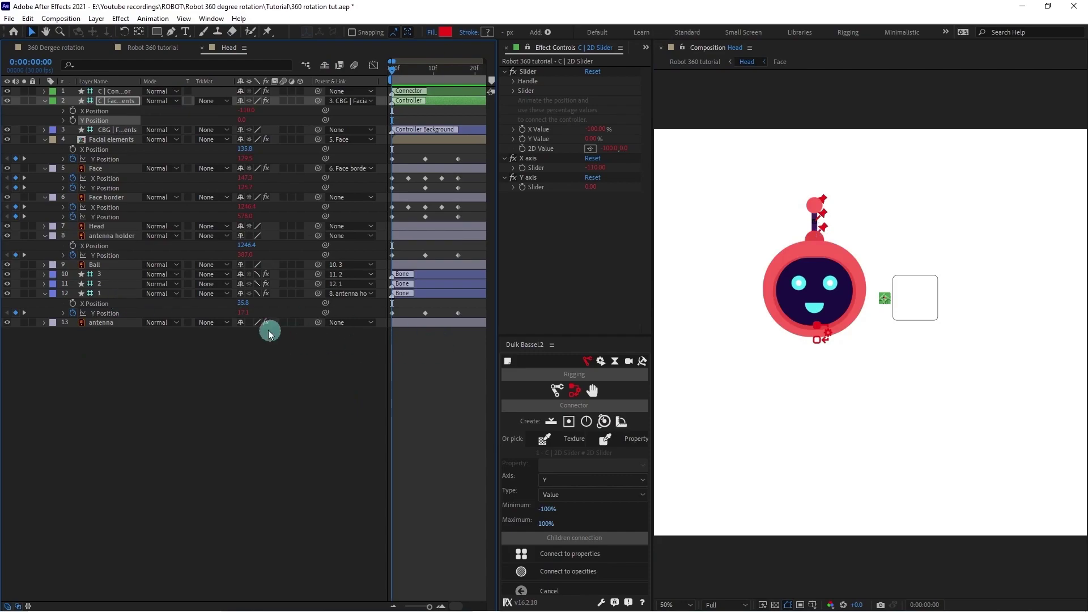
Reveal the Rotation of antenna bones 1, 2 and 3, test-rotate bone 2, and undo the rotation.
left_click(83, 295)
left_click(104, 274, "shift")
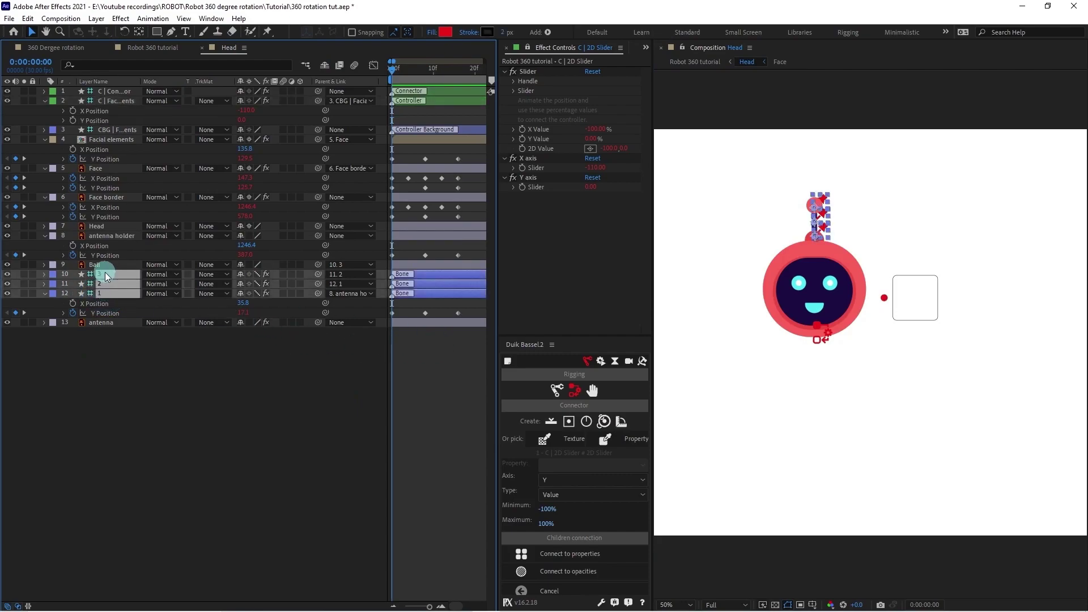
key("r")
left_click_drag(270, 308, 247, 307)
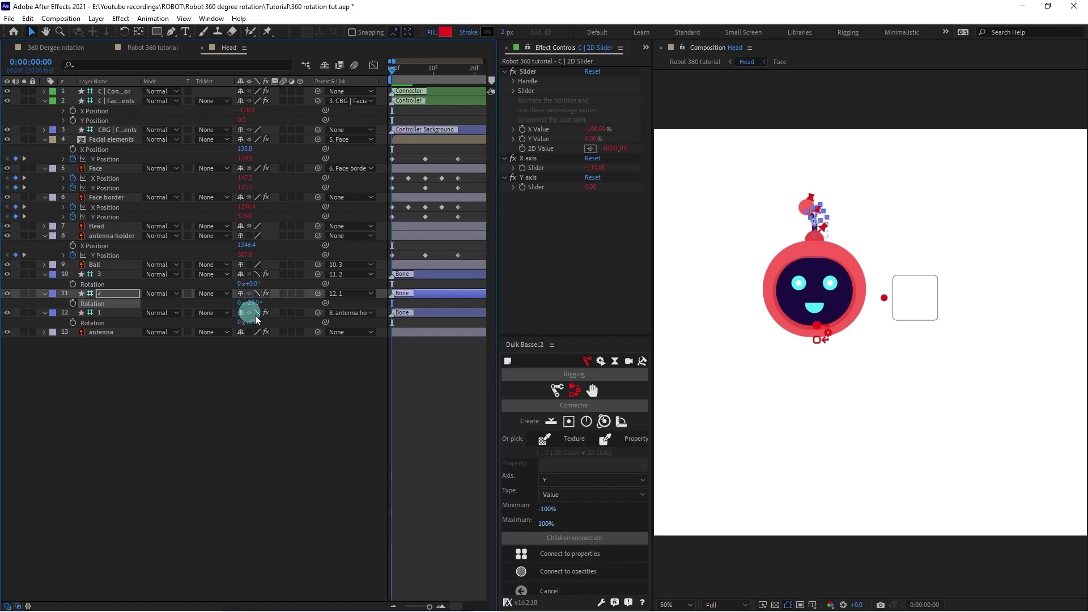
key("ctrl+z")
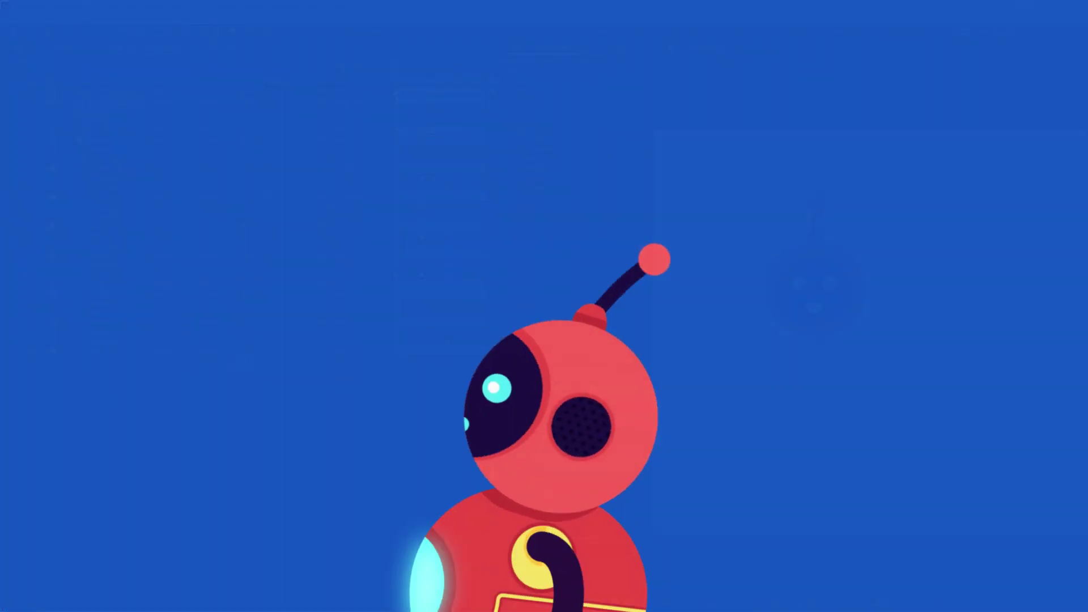